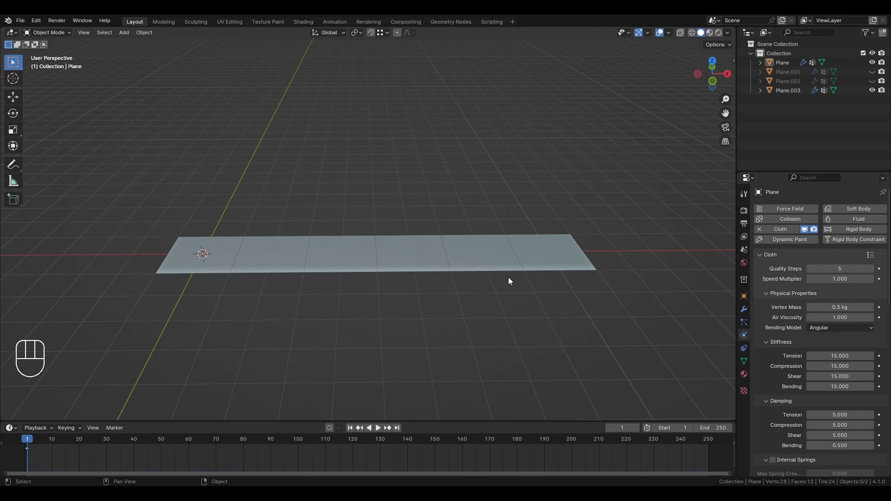
click(508, 277)
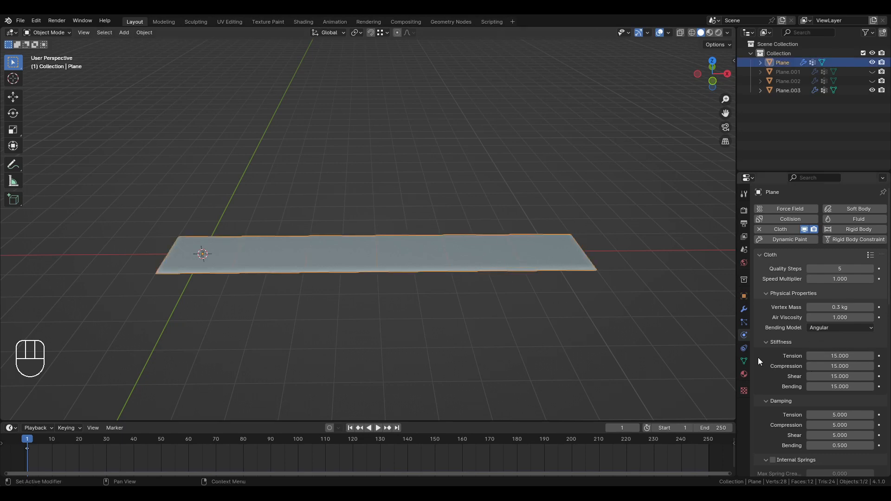
click(333, 217)
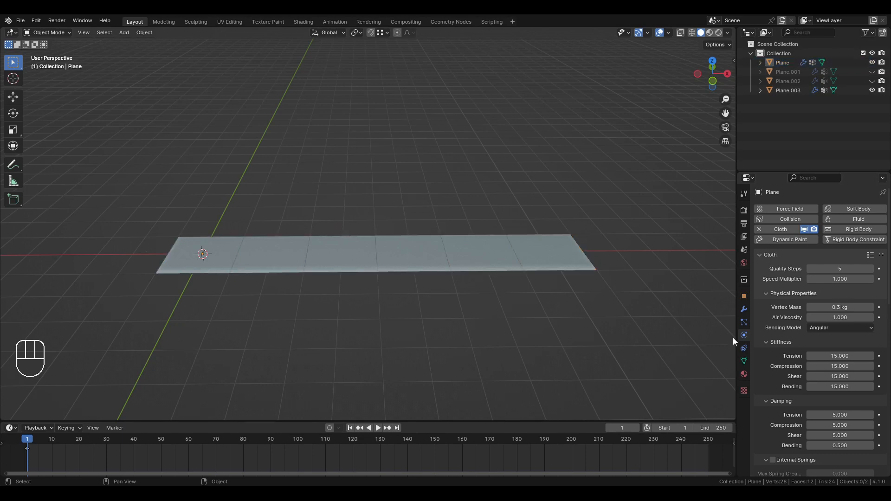
scroll(469, 278, up, 2)
click(469, 279)
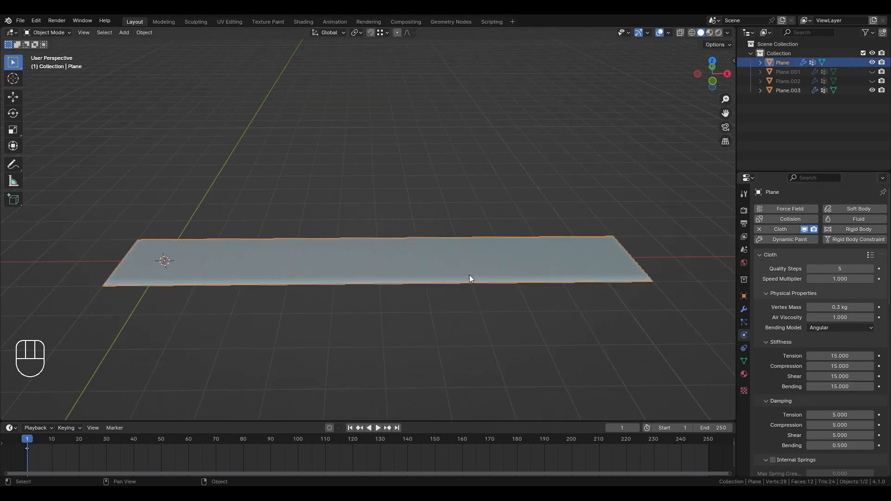
key(s)
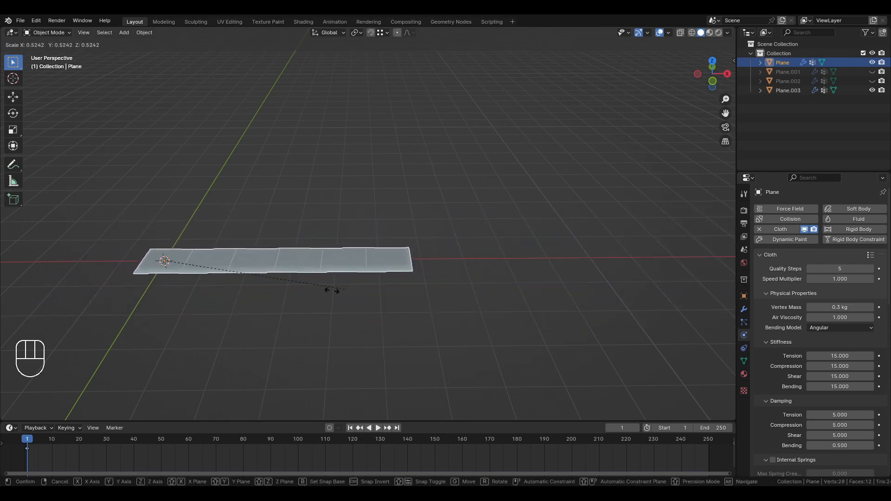
right_click(167, 286)
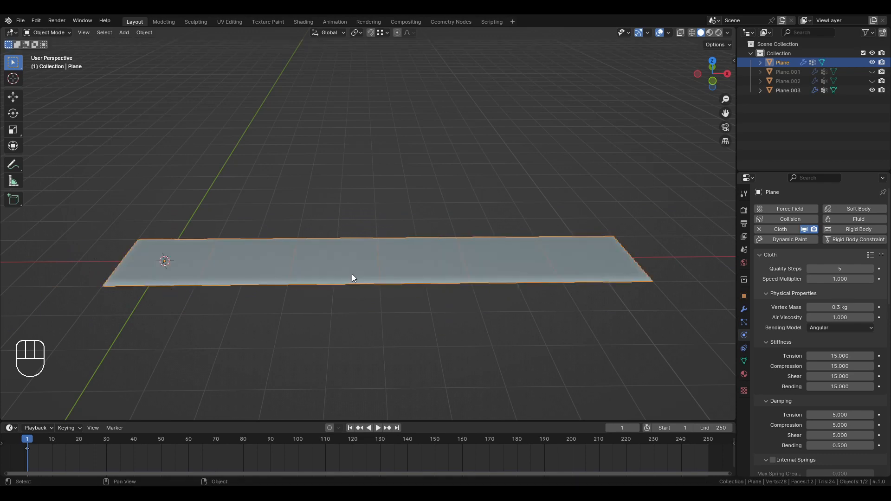
scroll(376, 270, up, 2)
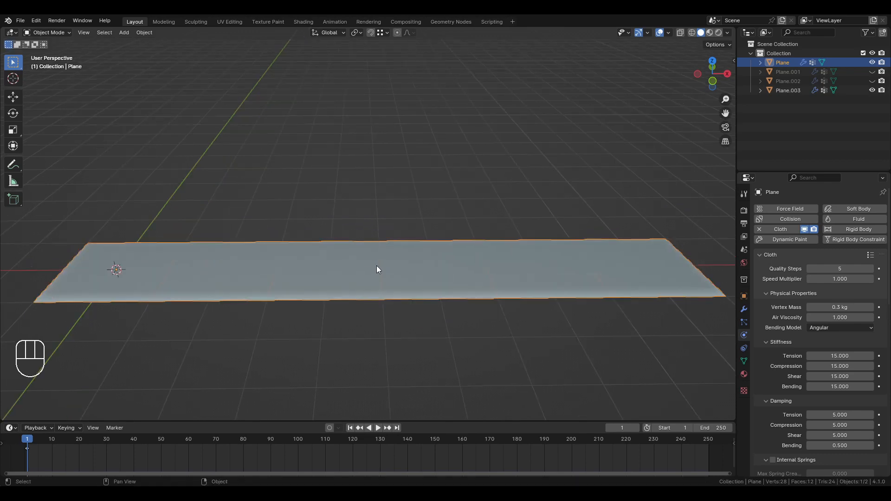
- Unhide Plane.001 and Plane.002 and compare how the three cloth strips are subdivided
click(872, 72)
click(873, 81)
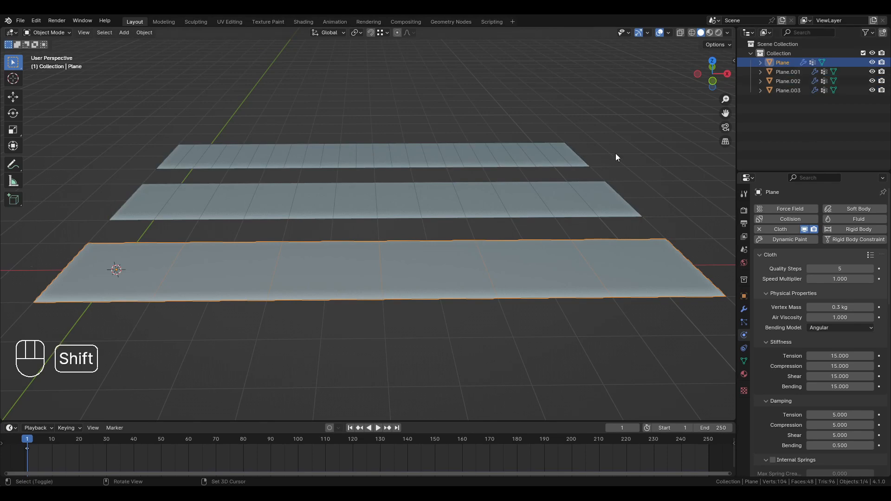
middle_drag(615, 153, 322, 217)
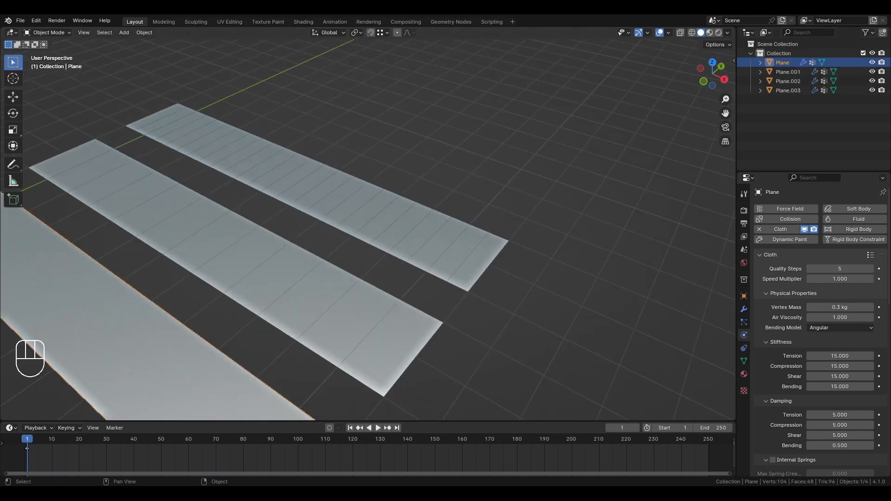
shift+middle_drag(325, 183, 437, 139)
click(442, 194)
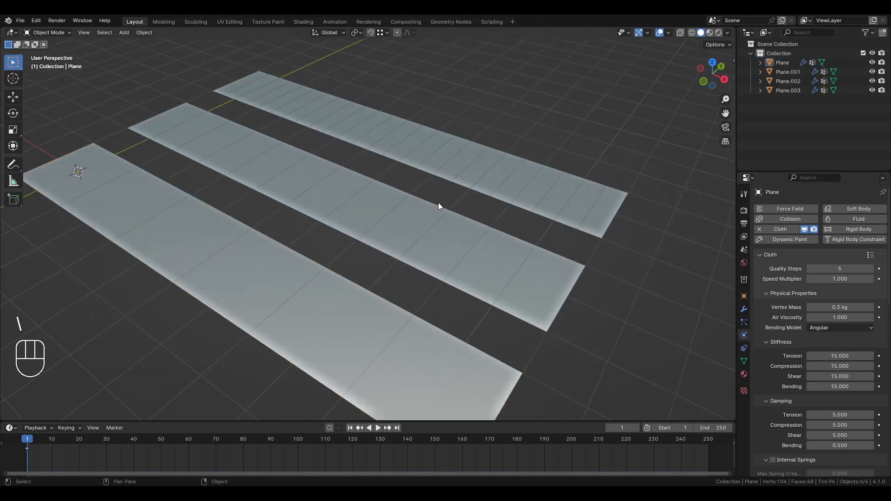
shift+middle_drag(346, 220, 348, 253)
scroll(324, 256, down, 3)
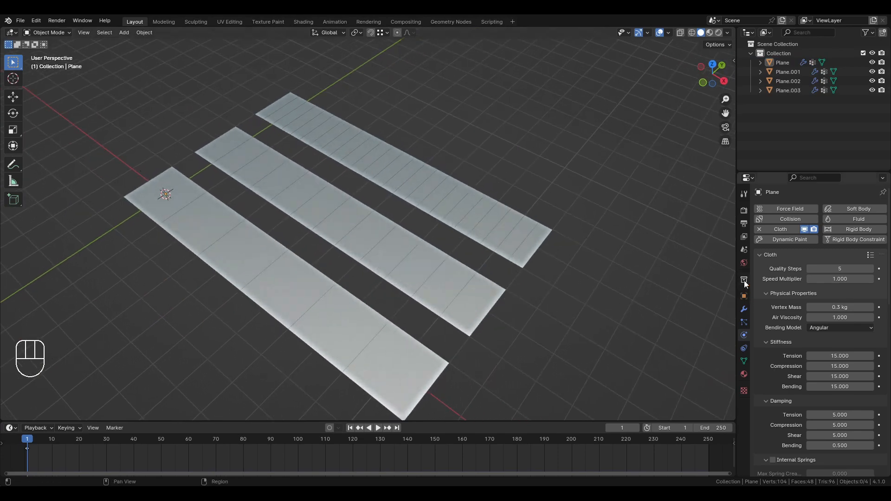
shift+middle_drag(284, 160, 344, 177)
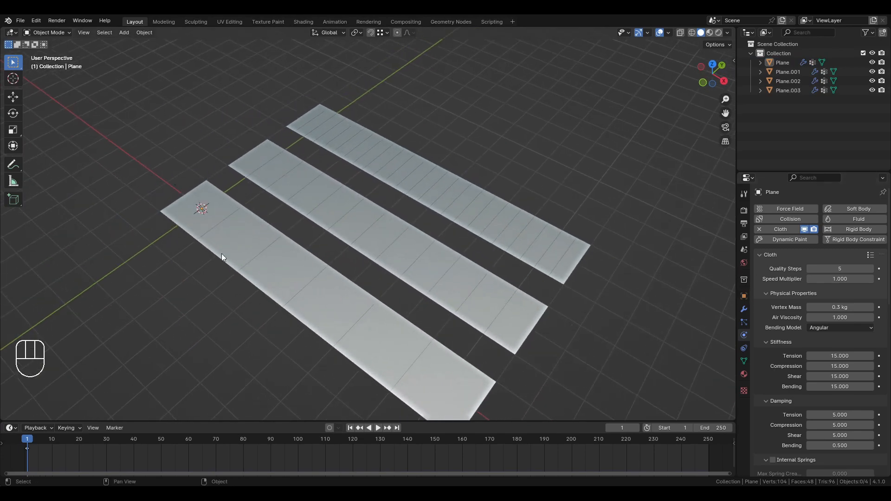
middle_drag(345, 244, 458, 233)
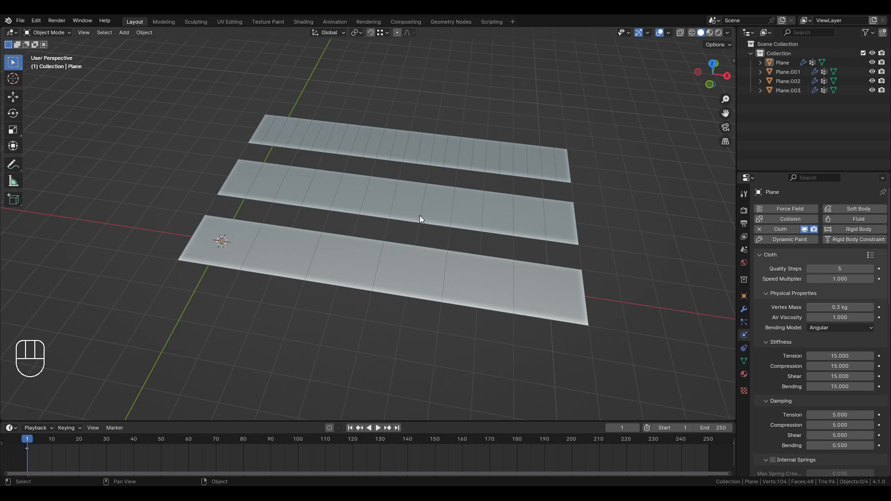
- Hide Plane.001 and Plane.002 again so only the front strip is shown, and clear the selection
key(backslash)
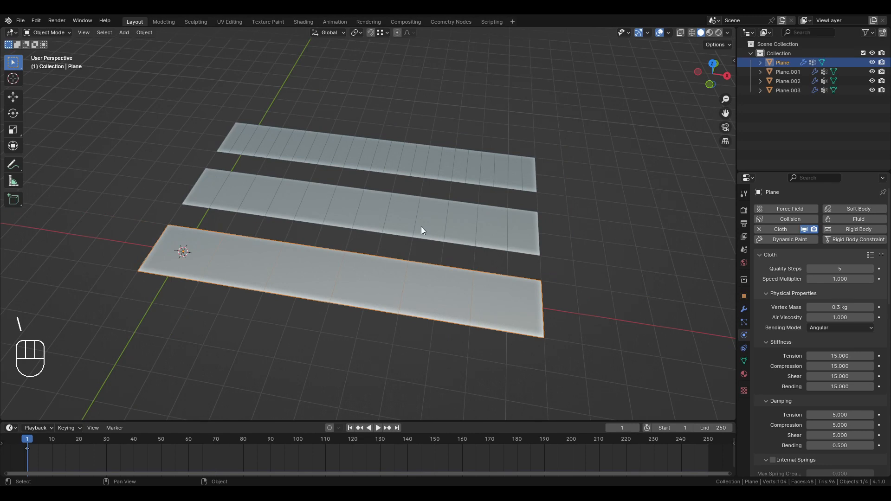
key(h)
key(h)
shift+middle_drag(396, 319, 452, 283)
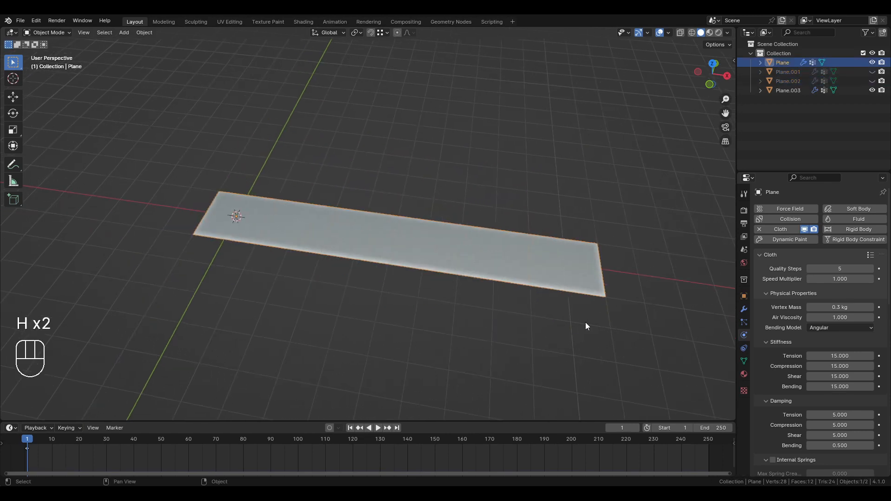
click(509, 191)
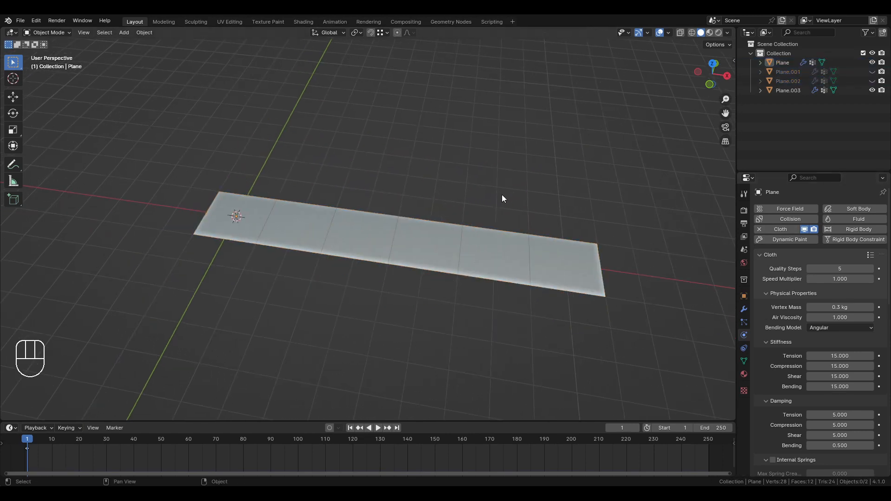
- Play the cloth simulation on the unpinned strip, stop it and return to frame 1
key(space)
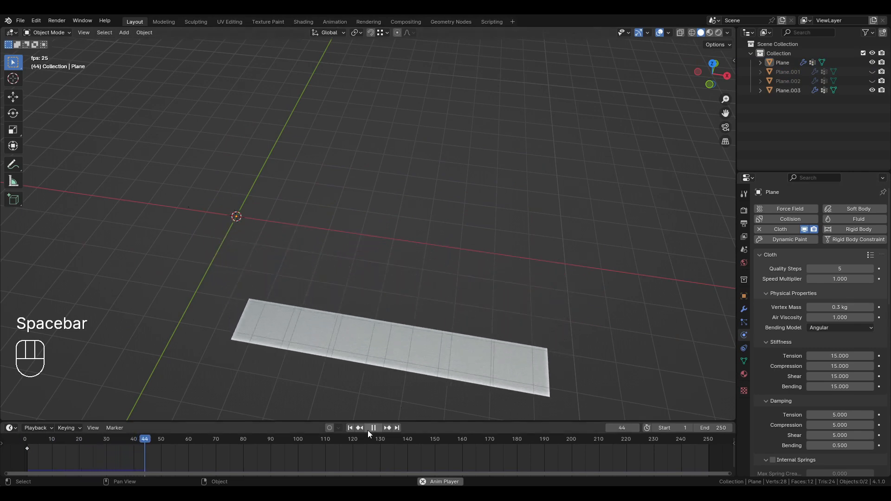
shift+middle_drag(366, 331, 373, 297)
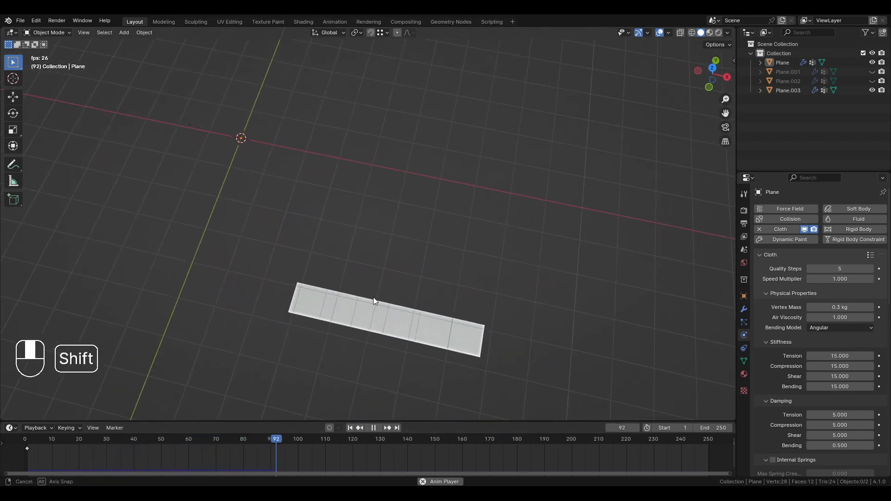
key(space)
click(353, 426)
- Enter Edit Mode on the strip Plane with face selection active
shift+middle_drag(344, 221, 341, 261)
scroll(357, 216, up, 1)
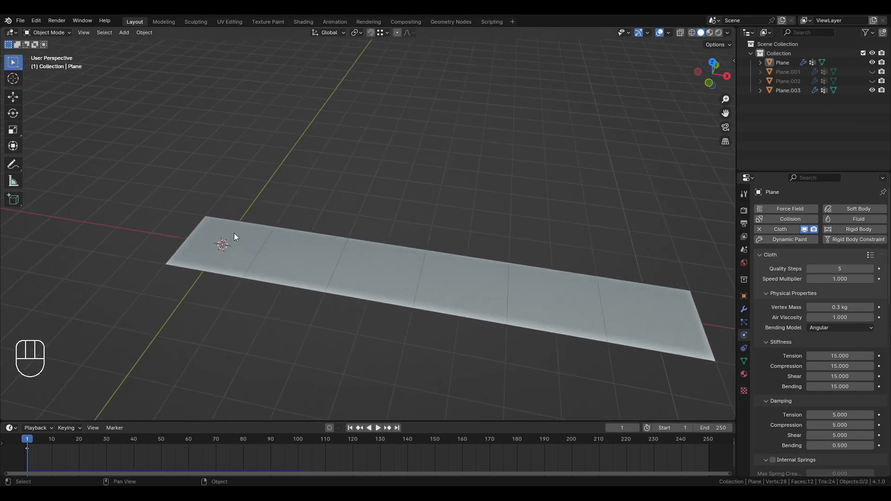
key(Tab)
key(3)
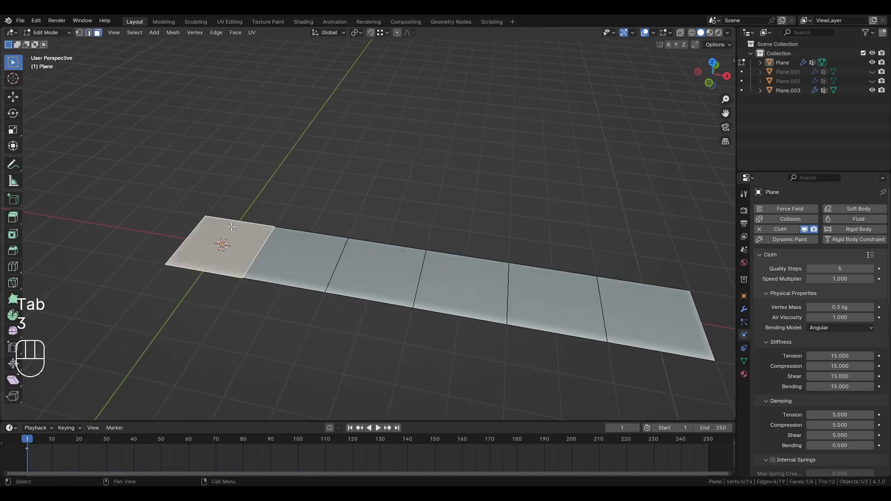
key(Tab)
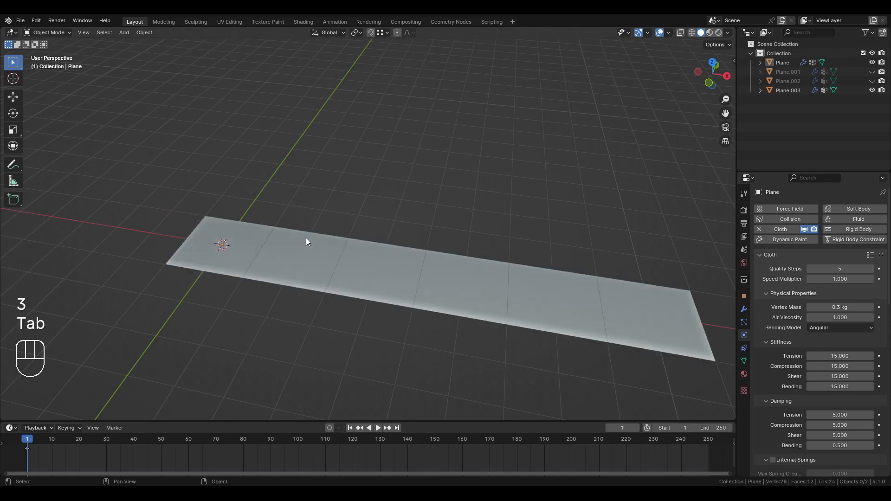
key(Tab)
key(Tab)
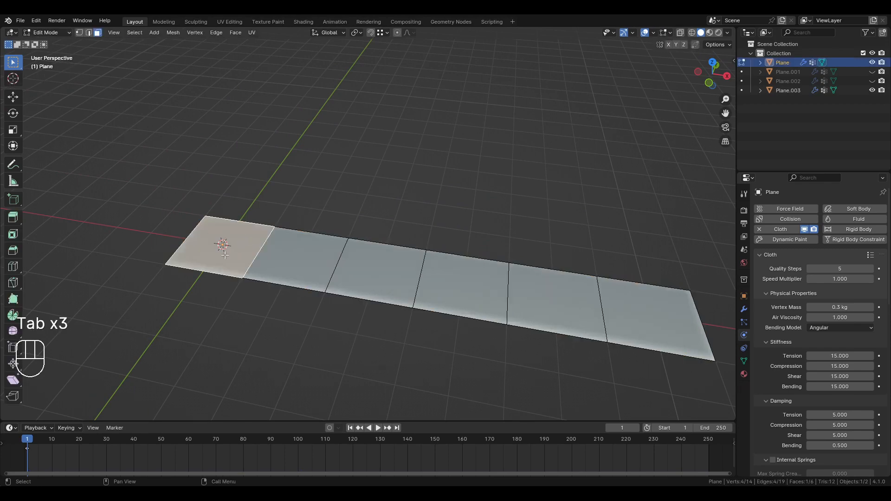
- Try selecting individual faces along the strip, its end corner vertices and a box of middle vertices
click(297, 263)
click(439, 283)
click(637, 317)
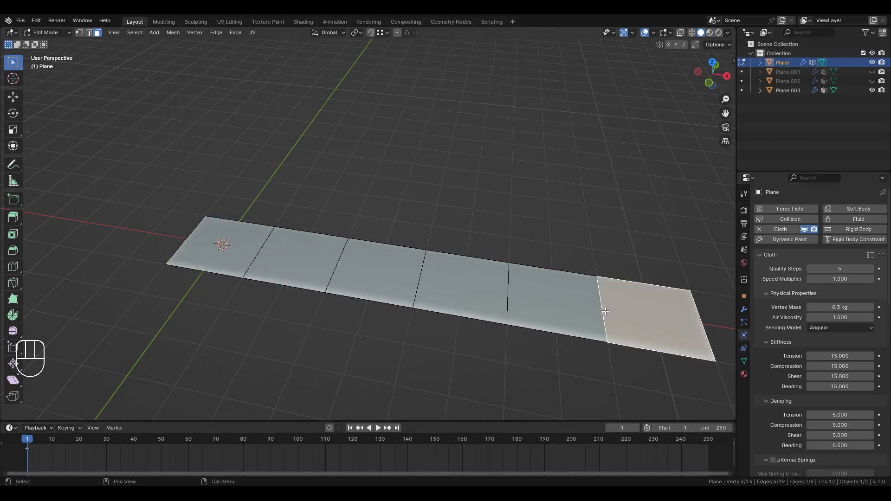
click(234, 244)
key(1)
click(208, 217)
click(173, 266)
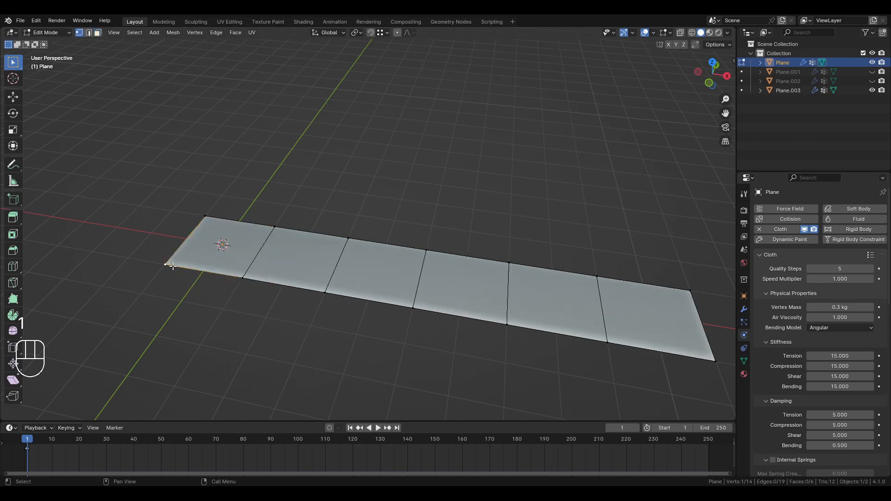
drag(348, 199, 509, 365)
- Select the strip's end face at the 3D cursor in face mode and assign it to a new vertex group
key(2)
key(3)
click(217, 249)
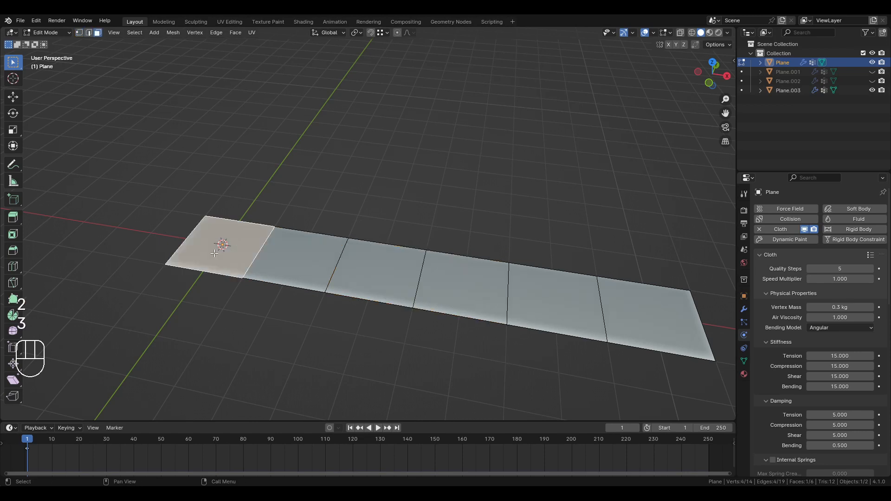
key(ctrl+g)
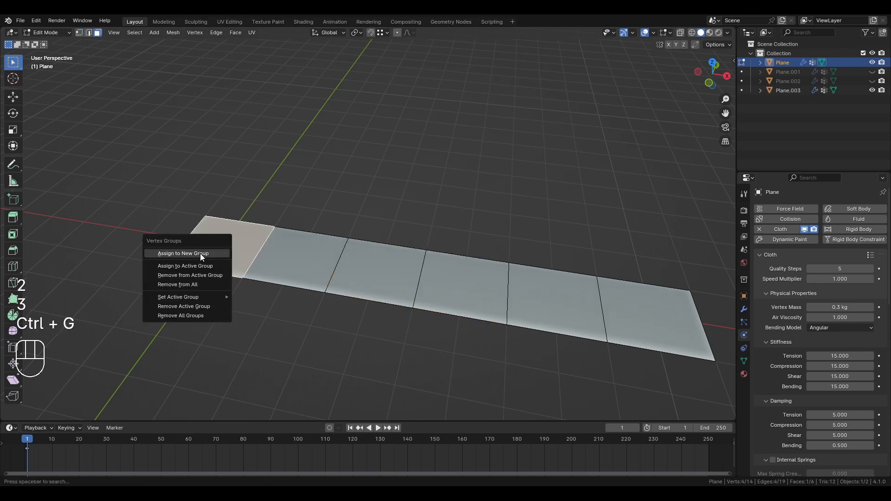
click(200, 254)
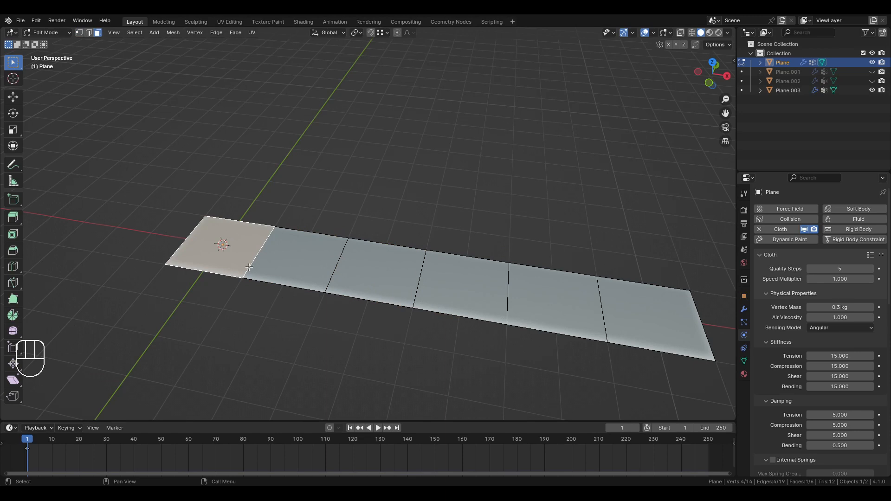
- Choose the existing vertex group Group as the Pin Group in the cloth's Shape settings
scroll(782, 353, down, 9)
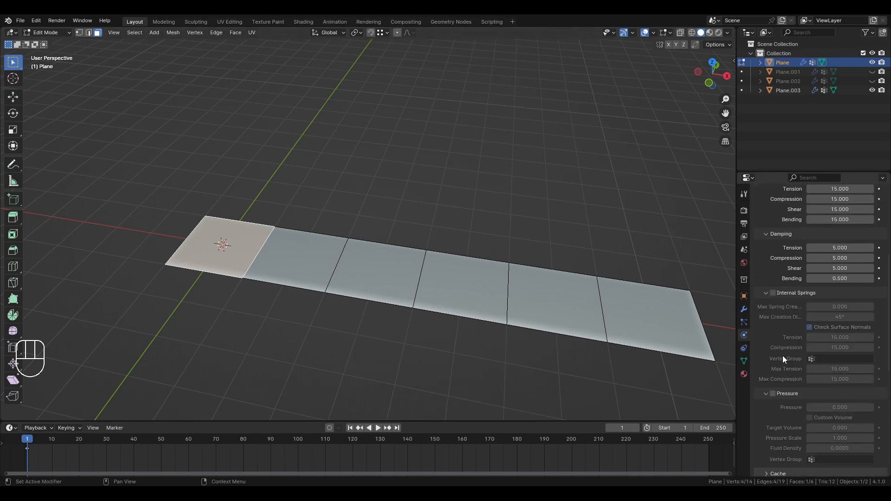
scroll(782, 356, down, 9)
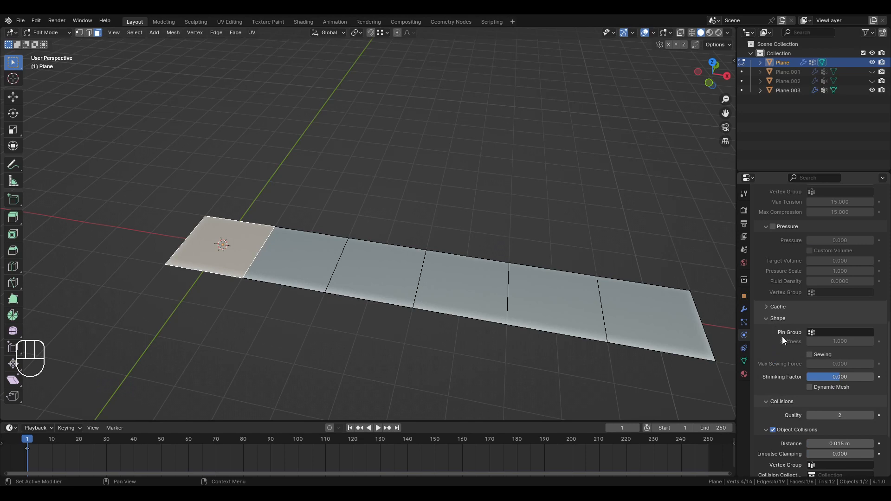
click(819, 332)
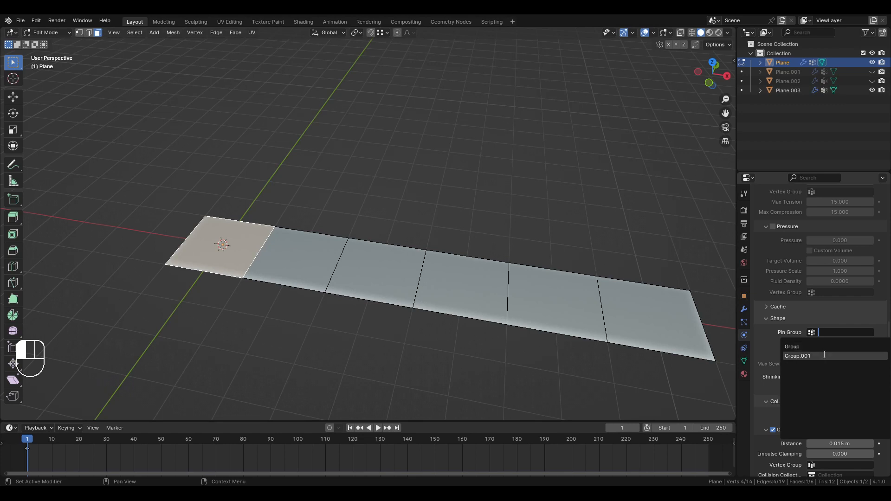
click(824, 347)
- Delete both vertex groups of the strip and assign the selected end face to a new vertex group
click(744, 361)
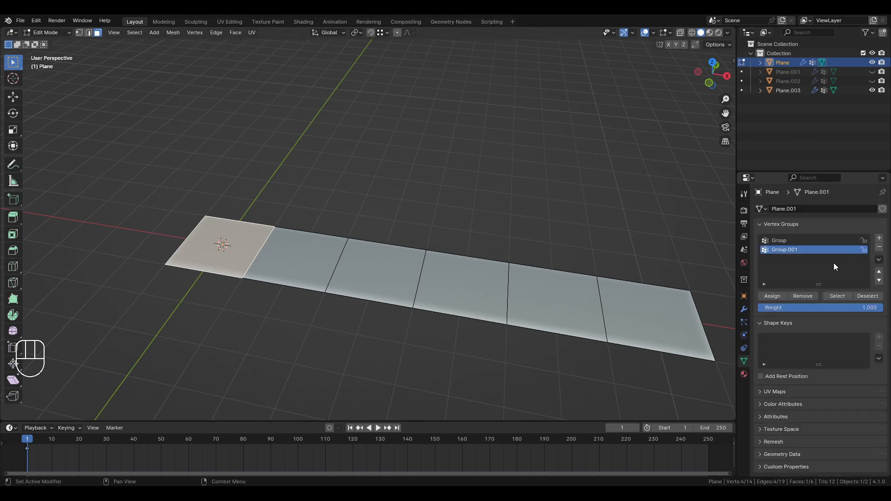
click(879, 247)
click(879, 248)
key(ctrl+g)
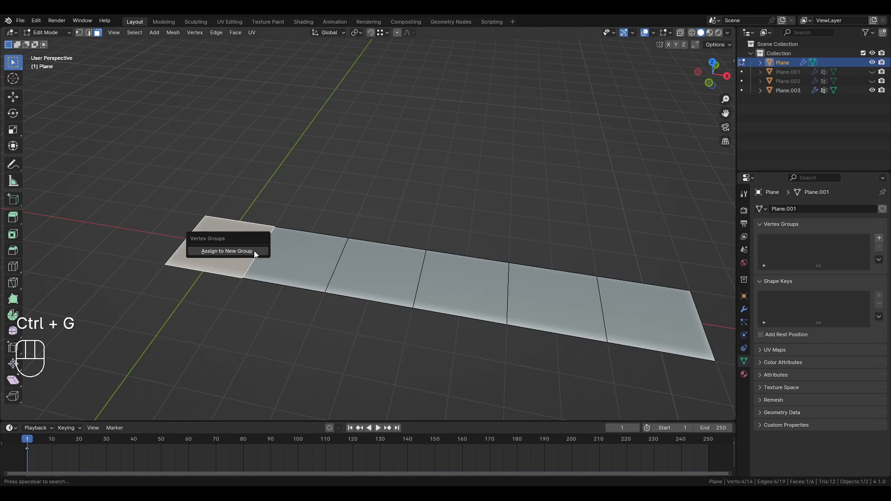
click(255, 252)
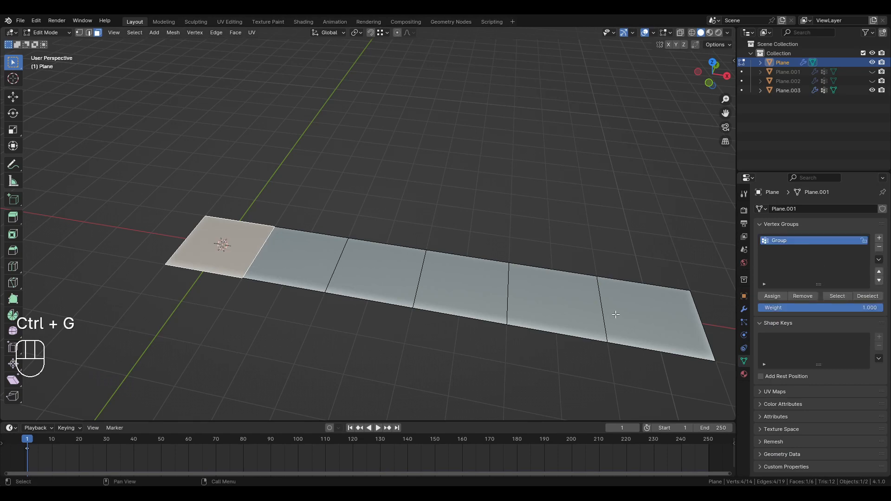
- Set the cloth's Pin Group to the vertex group Group and return to Object Mode
click(744, 335)
scroll(775, 406, down, 15)
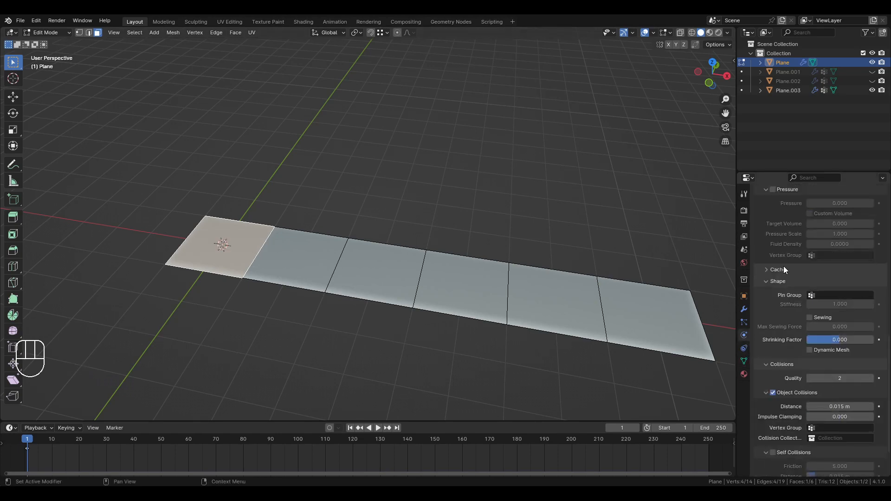
click(840, 295)
click(831, 311)
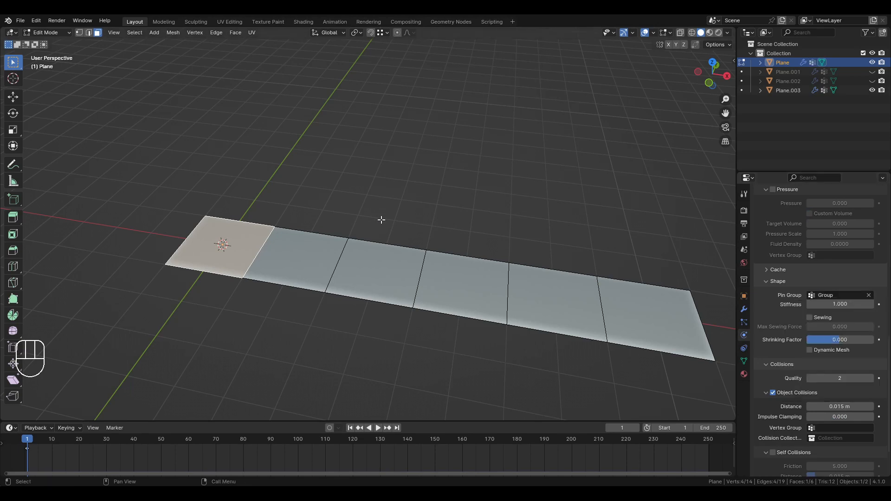
click(382, 220)
key(Tab)
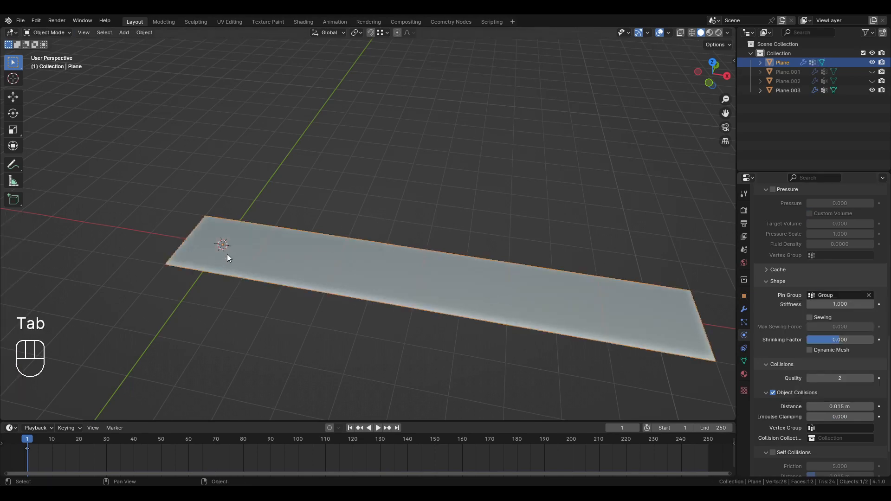
- Deselect the strip and play the pinned cloth simulation
click(418, 174)
key(space)
middle_drag(404, 235, 397, 188)
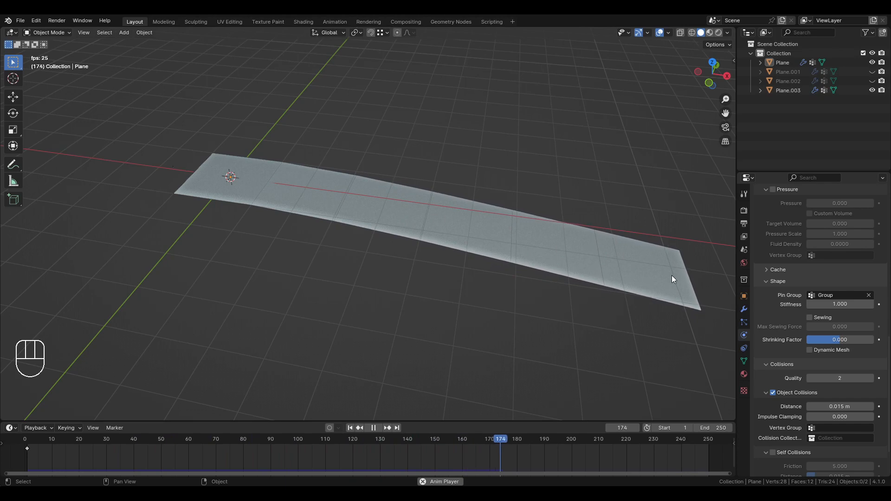
key(Tab)
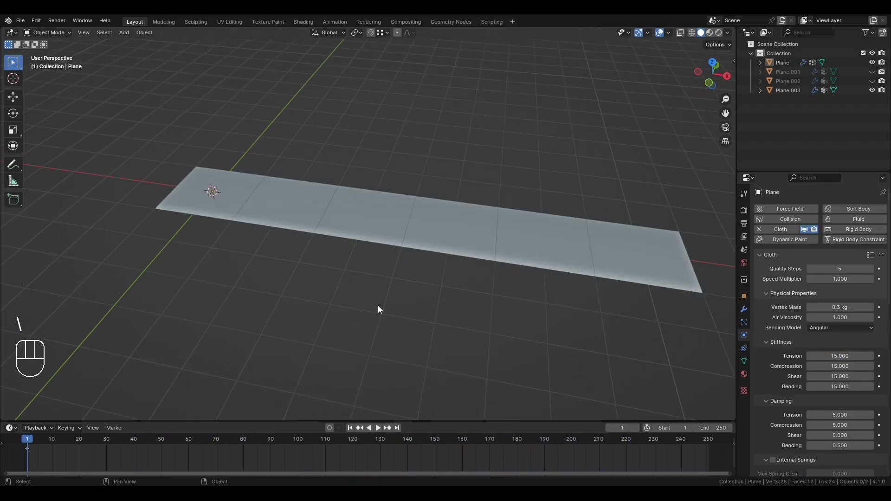
- Replay the cloth simulation, reselecting the strip during playback, and return to frame 1
key(space)
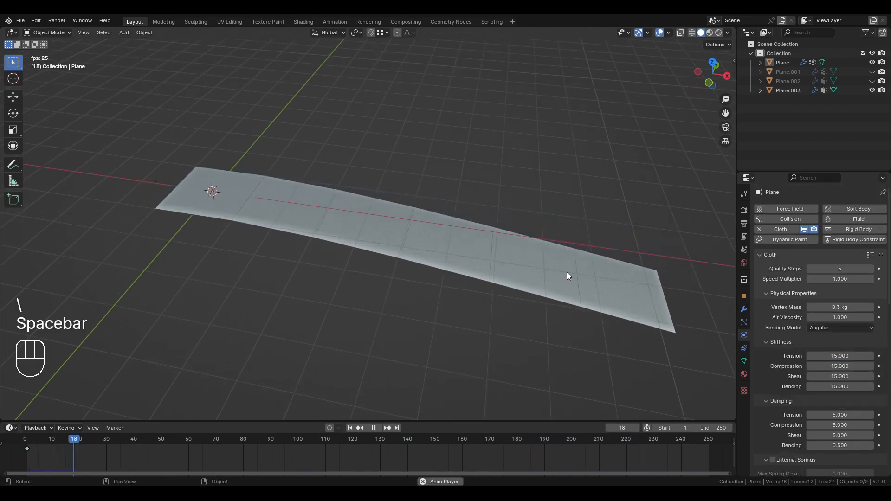
middle_drag(344, 252, 525, 286)
click(472, 278)
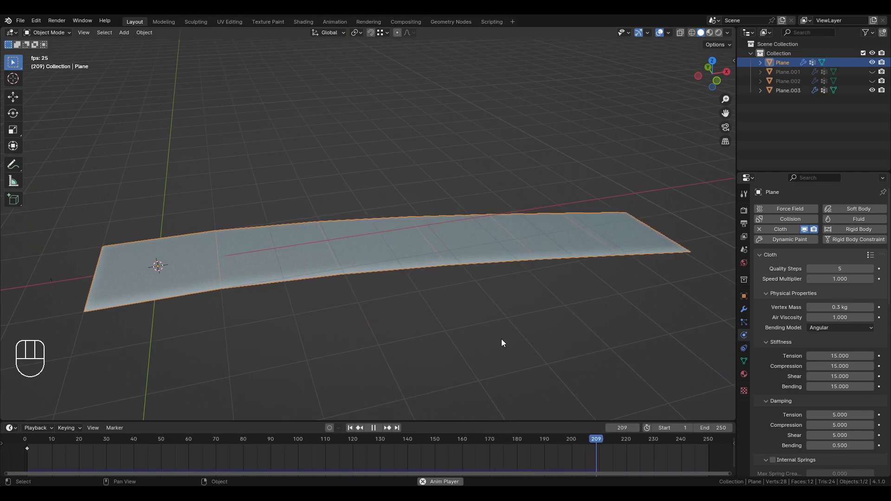
key(space)
click(351, 427)
scroll(473, 261, down, 2)
middle_drag(473, 260, 452, 259)
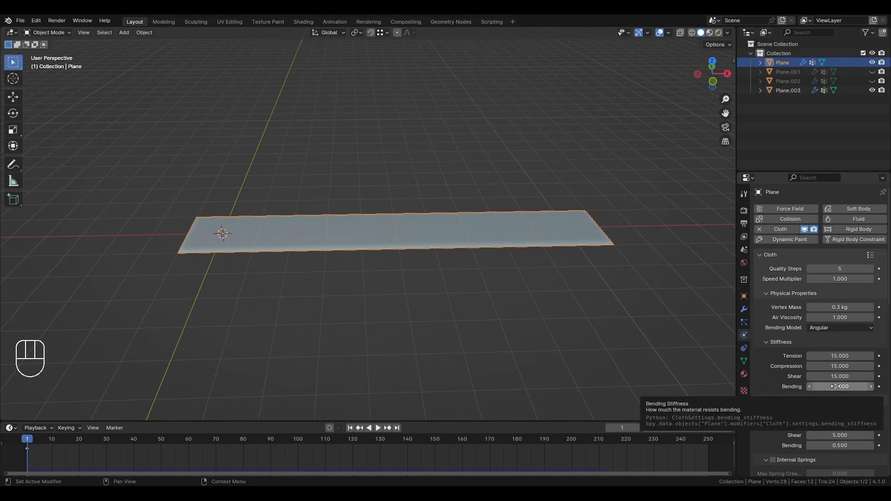
- Enter Edit Mode on the strip in top view and select the crosswise edge beside the pinned face in edge mode
scroll(408, 307, up, 3)
shift+middle_drag(213, 294, 352, 268)
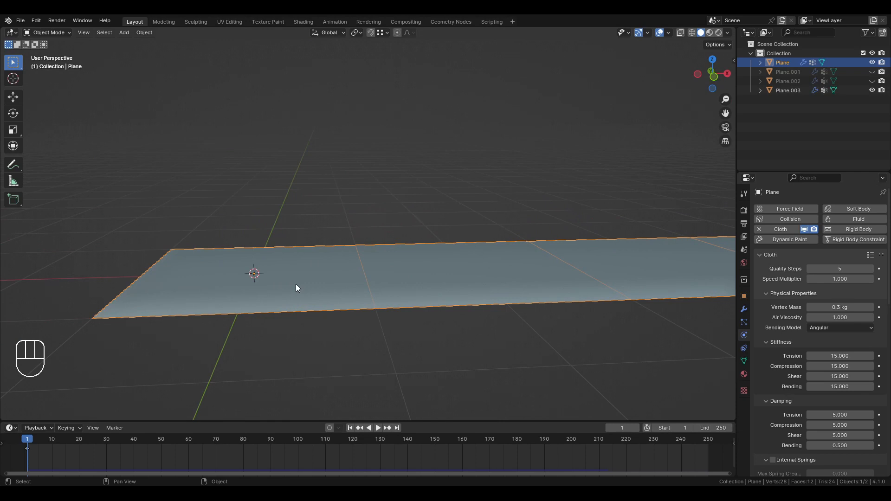
middle_drag(312, 264, 360, 227)
key(KP_7)
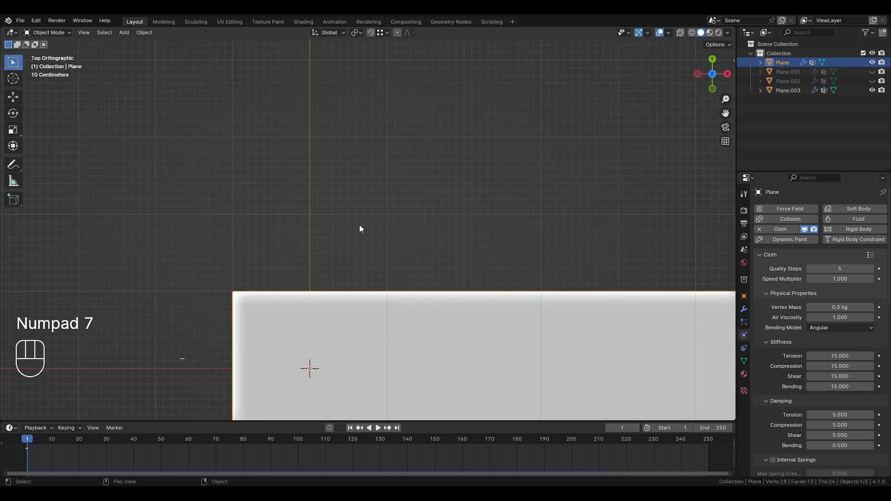
key(1)
key(Tab)
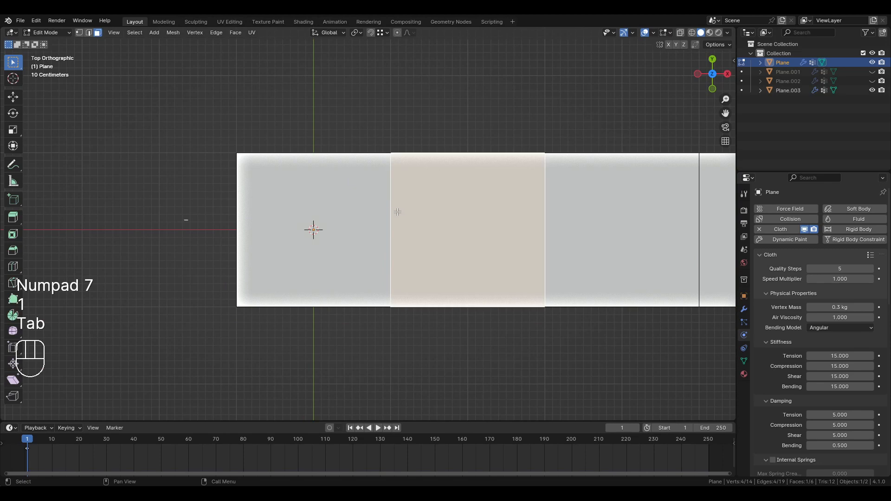
key(2)
click(390, 232)
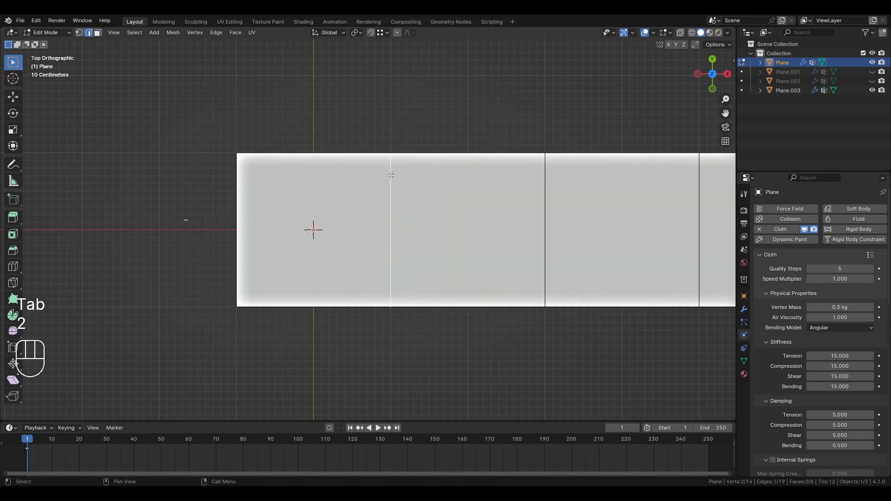
- Select the second inner crosswise edge of the strip, and reselect the one beside the pinned face
shift+middle_drag(430, 235, 330, 252)
click(400, 257)
click(458, 233)
scroll(458, 233, down, 2)
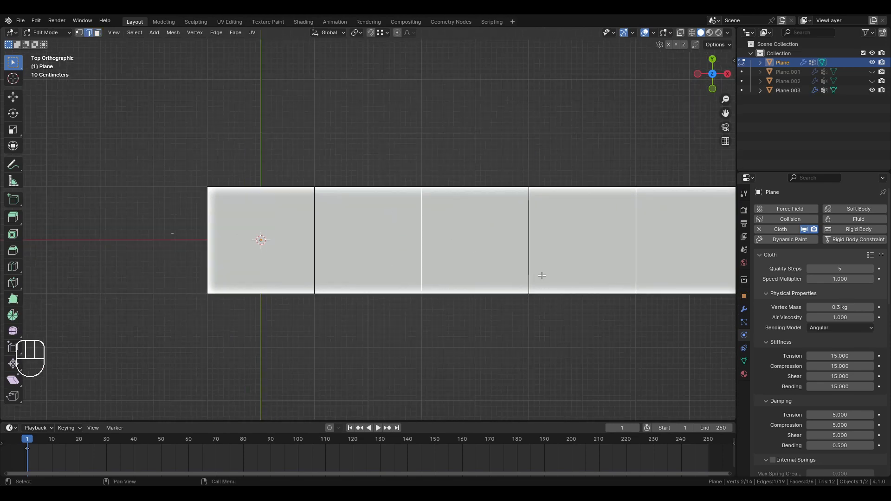
shift+middle_drag(507, 292, 464, 260)
scroll(312, 282, down, 3)
middle_drag(368, 247, 380, 172)
scroll(371, 181, up, 4)
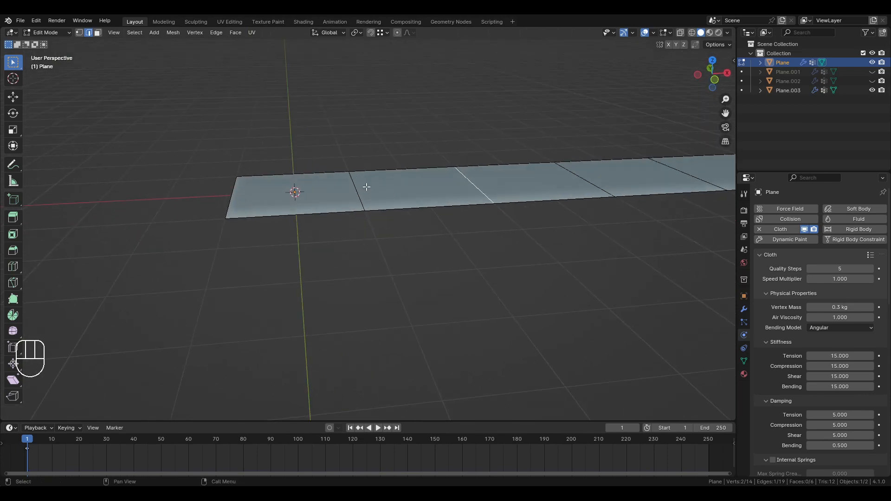
click(359, 170)
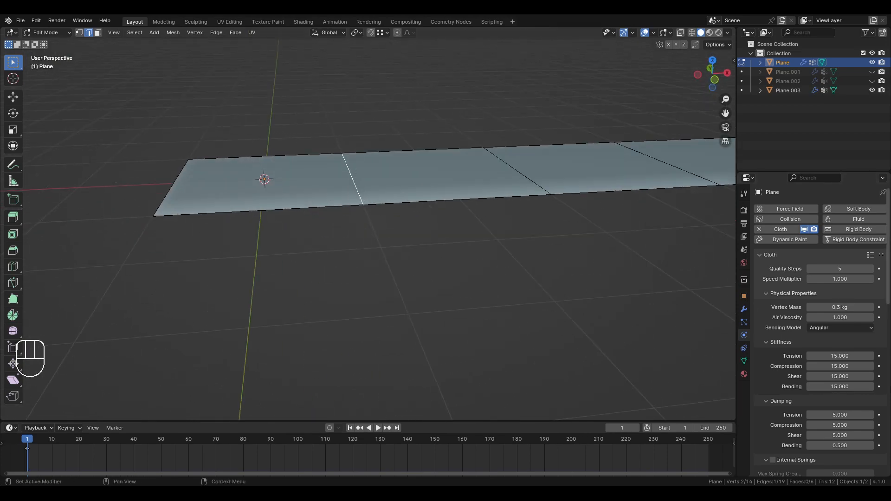
scroll(366, 181, up, 3)
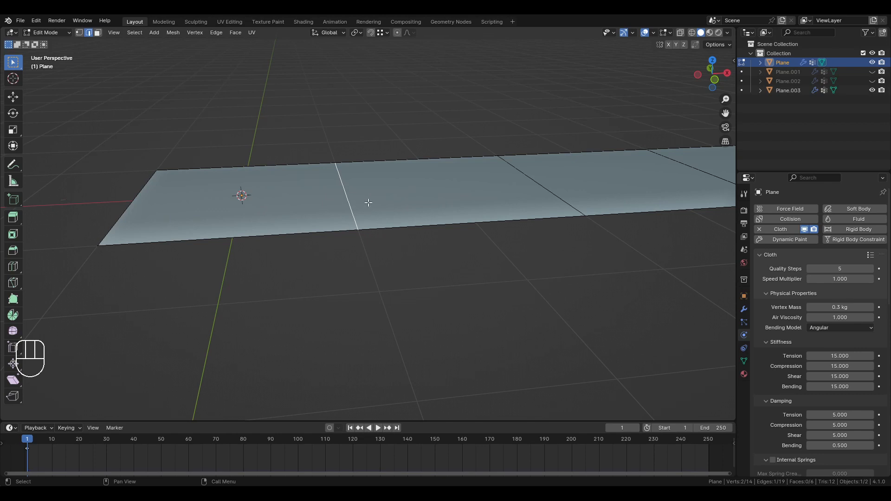
- Select the face beside the pinned end in face mode and try to rotate it about the global Y axis
key(3)
click(448, 188)
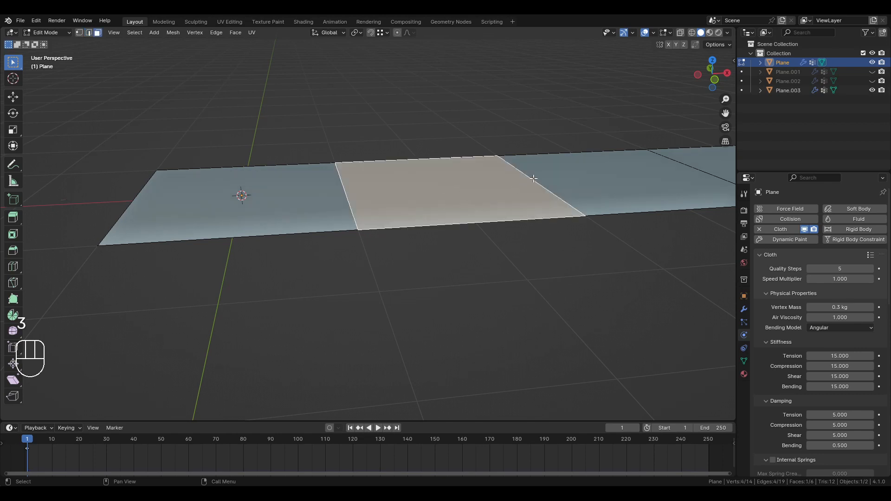
key(r)
key(y)
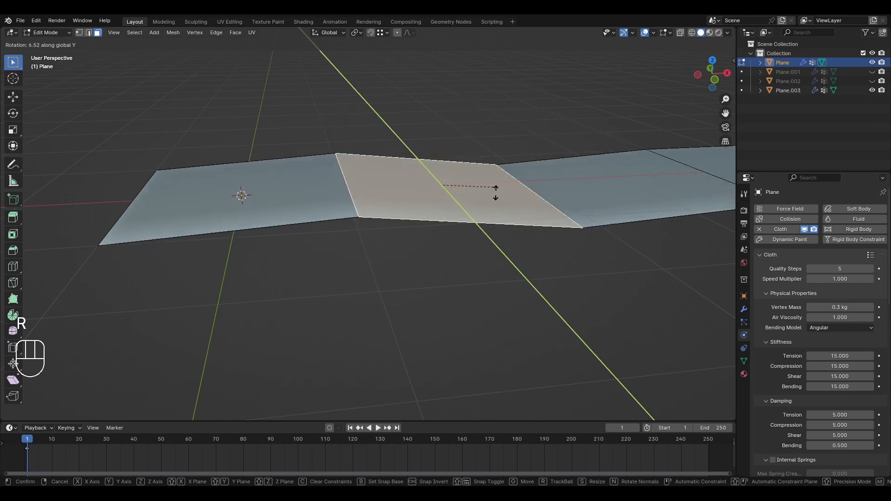
right_click(507, 215)
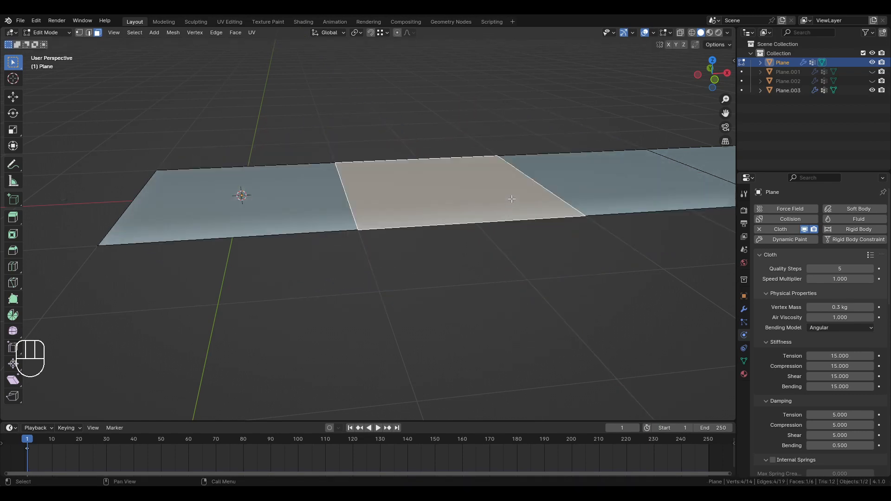
key(r)
right_click(511, 197)
- Set the cloth's Bending stiffness to 0 and select the crosswise edge beside the pinned face in edge mode
drag(841, 388, 789, 388)
click(351, 203)
key(3)
key(2)
click(351, 204)
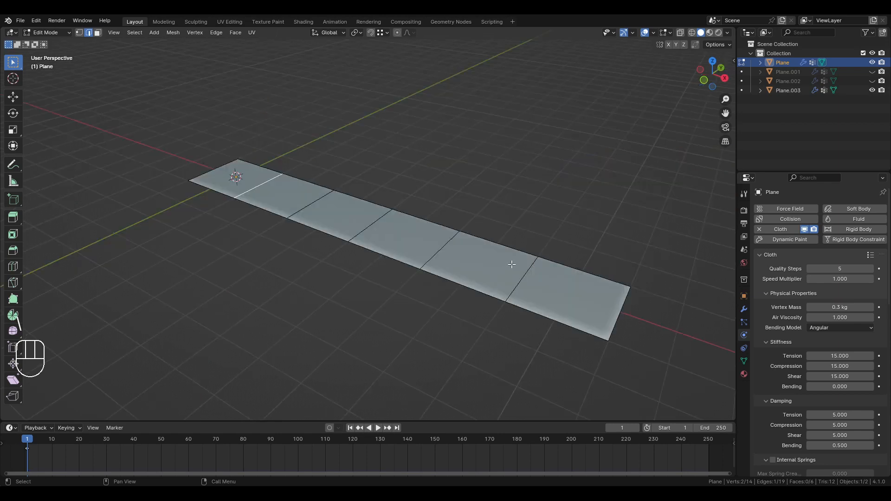
- Set the cloth's Bending stiffness to 15
click(832, 387)
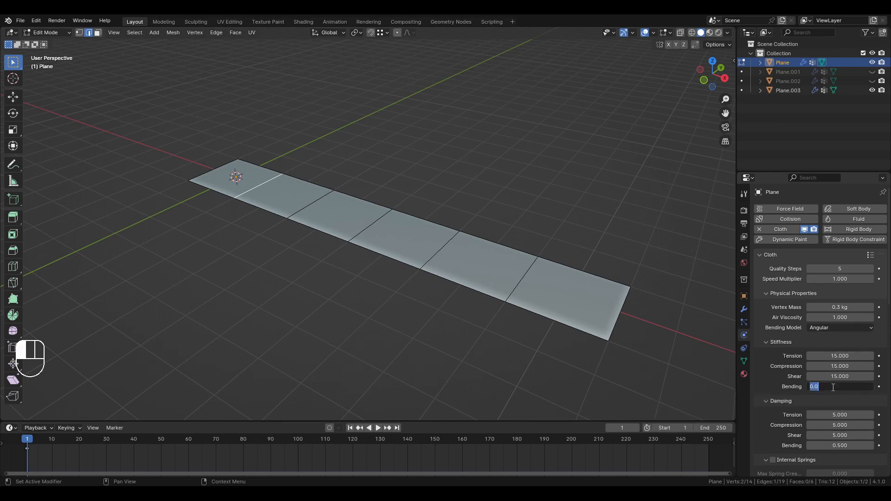
text(15)
key(Return)
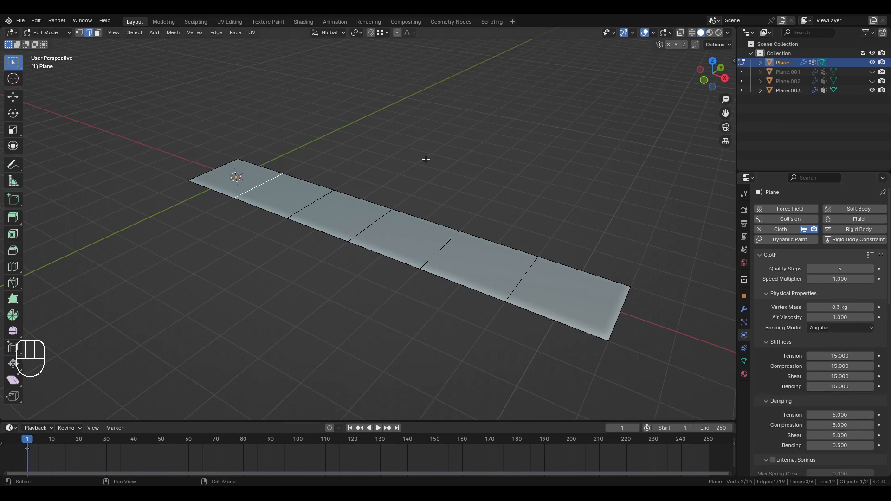
- Return to Object Mode, play the cloth simulation with full bending stiffness and rewind it to frame 1
key(Tab)
key(space)
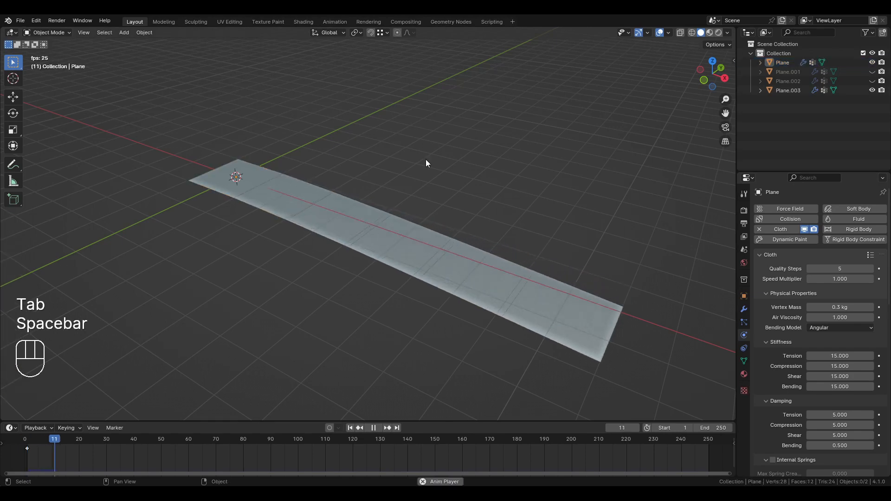
middle_drag(446, 245, 463, 243)
shift+middle_drag(463, 243, 450, 241)
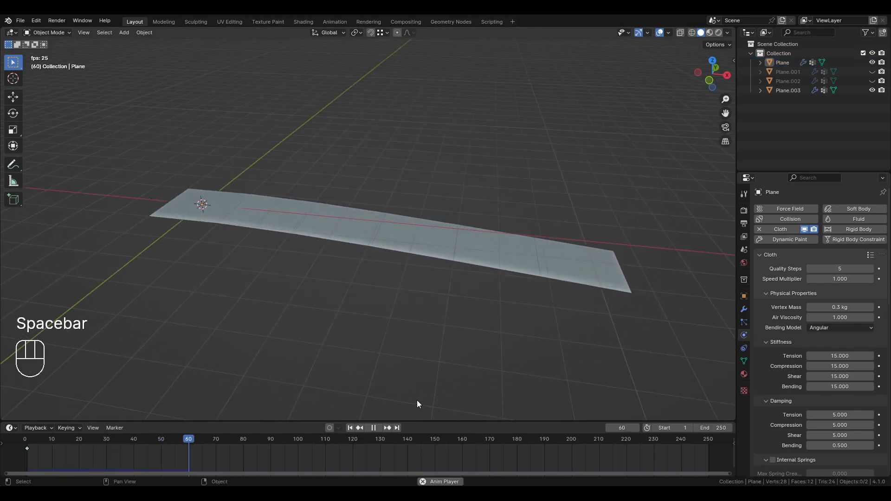
click(373, 428)
click(350, 428)
- Set the cloth's Bending stiffness to 0
click(856, 386)
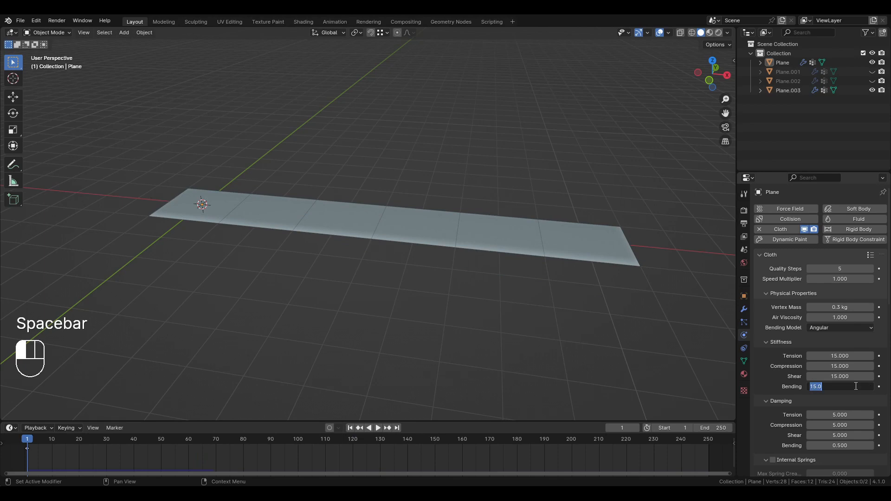
text(0)
key(Return)
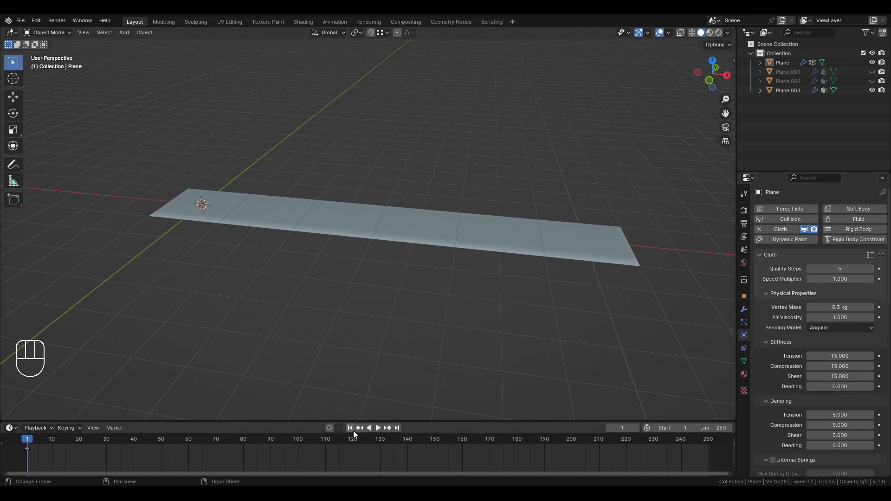
- Play the cloth simulation with zero bending stiffness, stop it and rewind to frame 1
key(space)
middle_drag(377, 331, 400, 242)
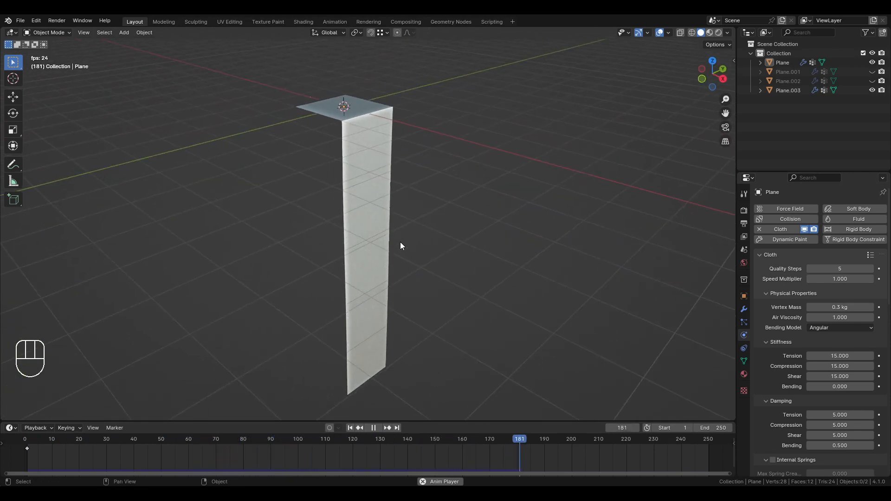
key(space)
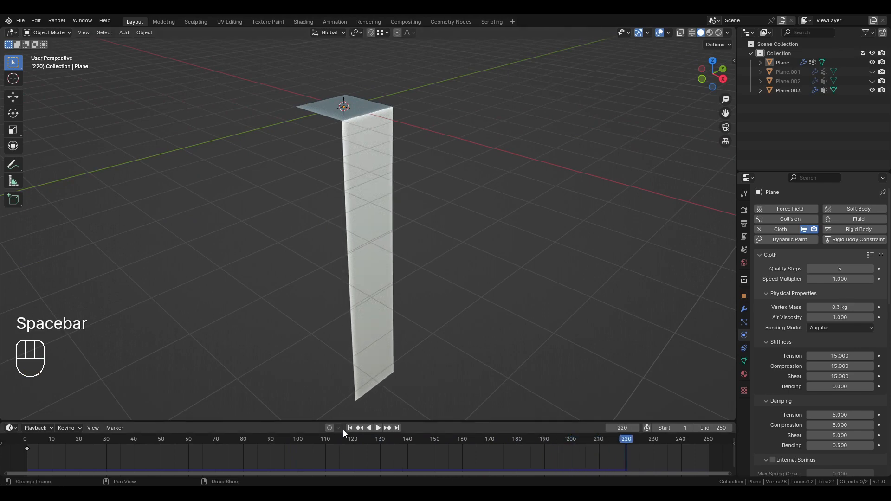
click(349, 427)
middle_drag(325, 297, 297, 260)
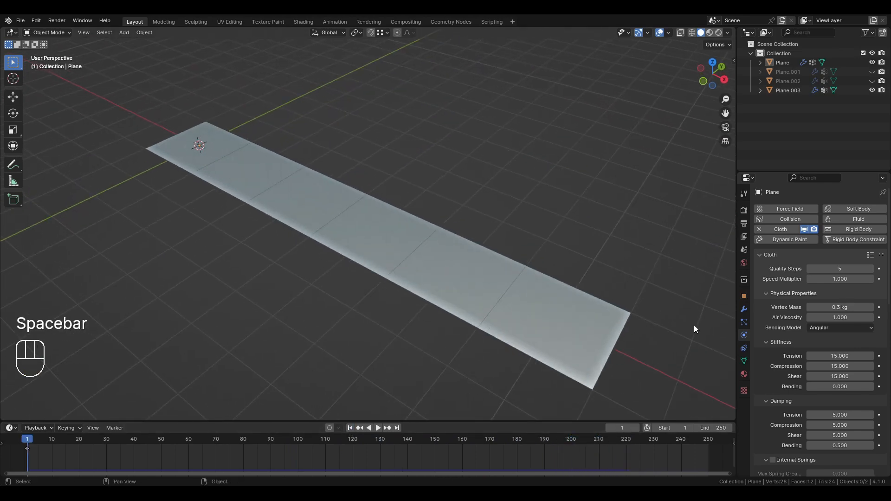
- Select the strip and replay the start of the cloth simulation, returning to frame 1
click(284, 213)
shift+middle_drag(288, 213, 364, 209)
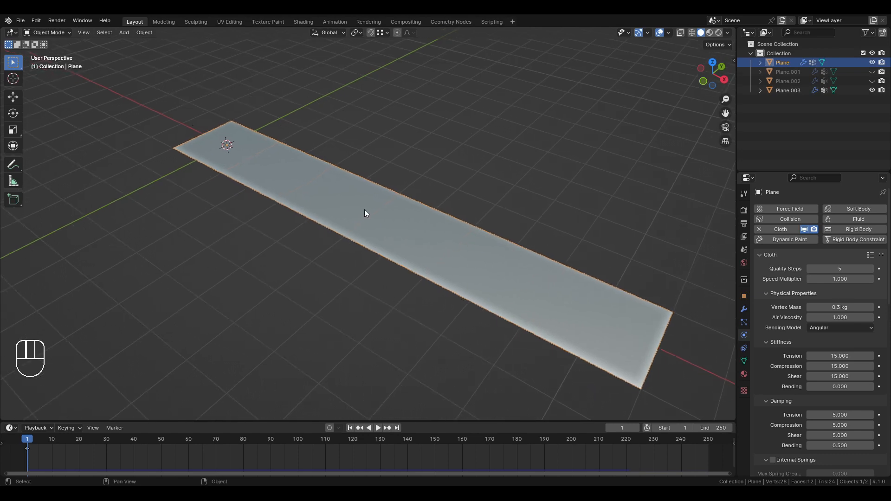
key(space)
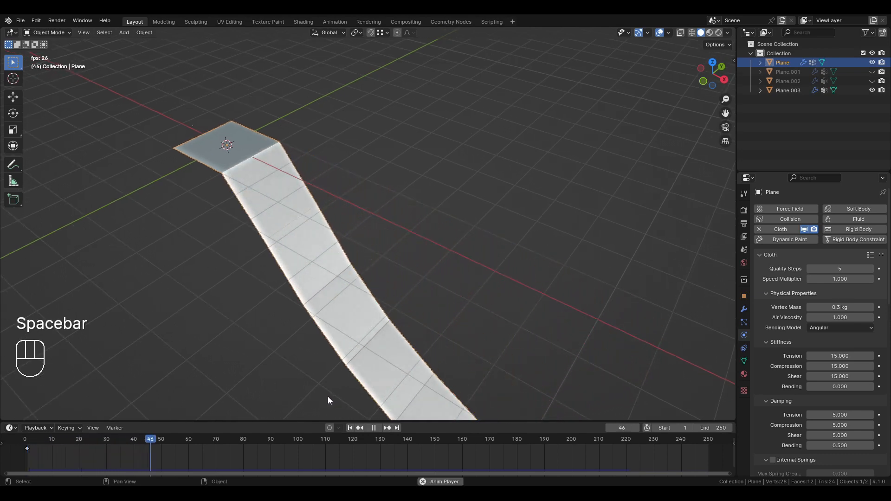
click(350, 427)
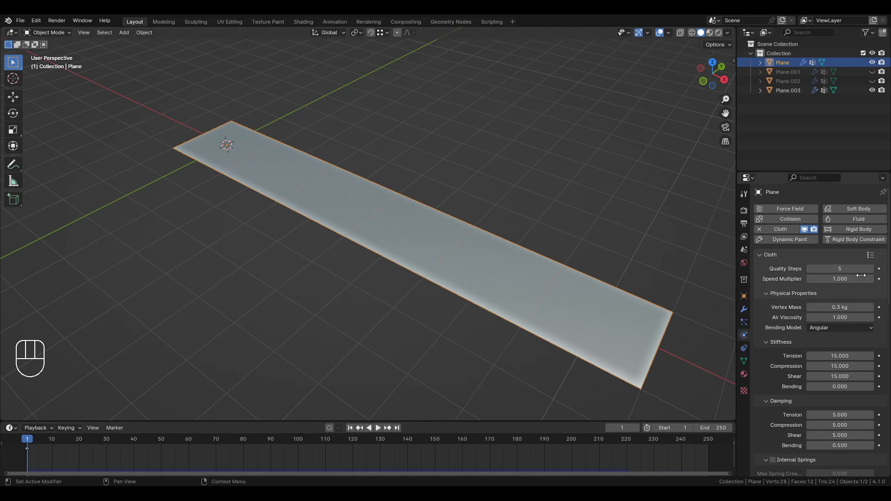
- Scale the strip uniformly by 0.2 in Object Mode
scroll(435, 221, down, 4)
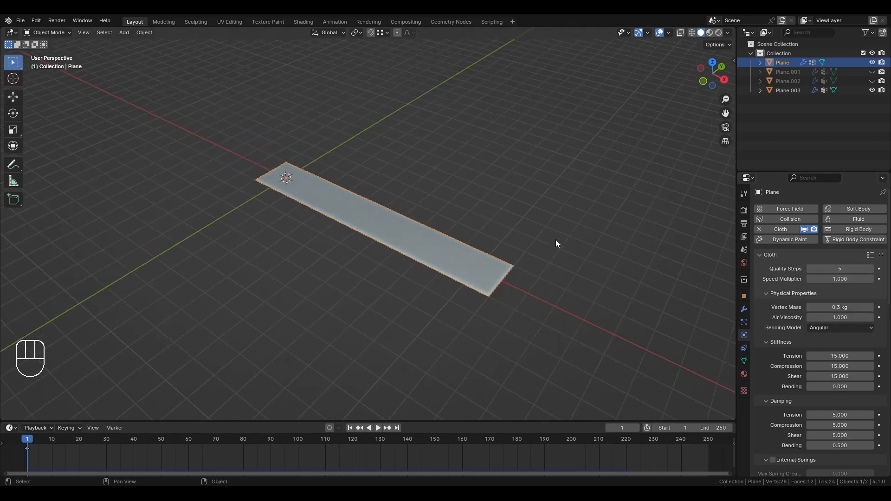
middle_drag(555, 239, 522, 240)
key(s)
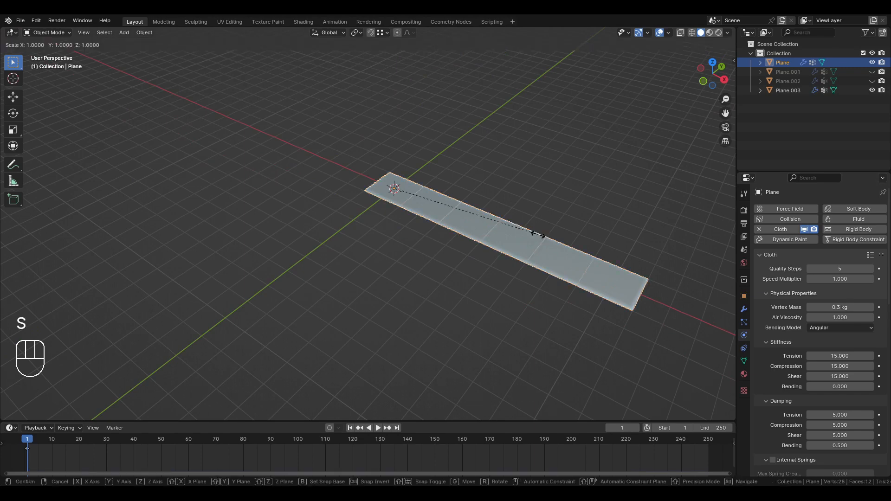
text(.)
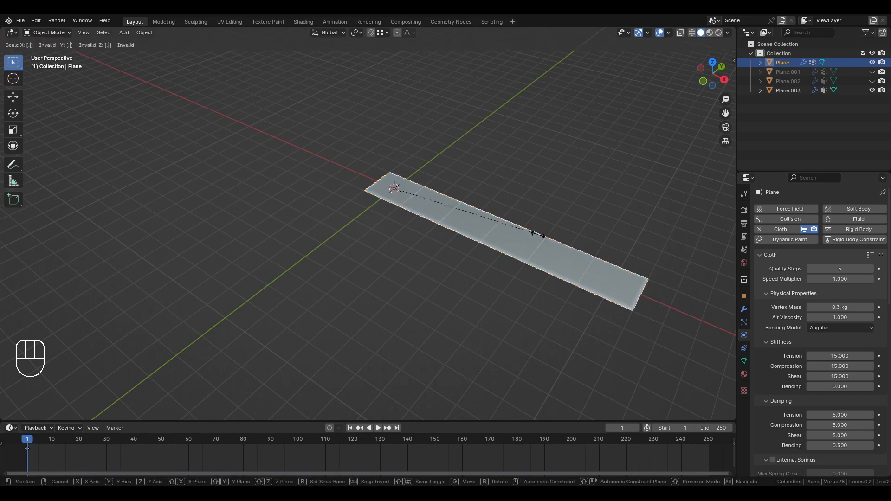
text(2)
key(Return)
key(KP_Decimal)
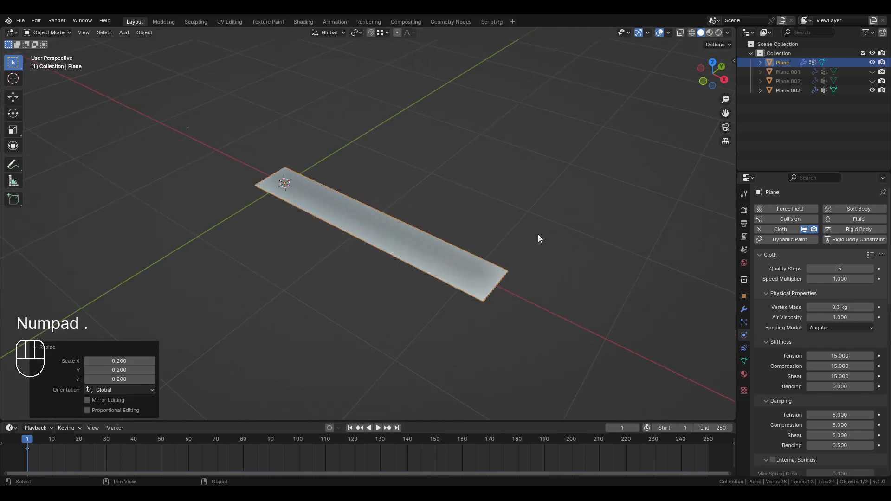
- Delete the small separate plane object beyond the strip's pinned end
shift+middle_drag(538, 235, 501, 172)
click(152, 154)
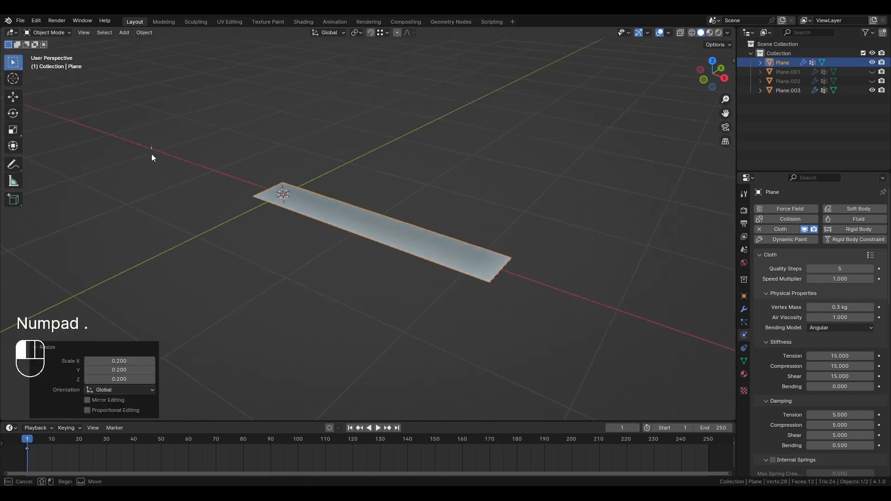
drag(173, 122, 203, 173)
key(Delete)
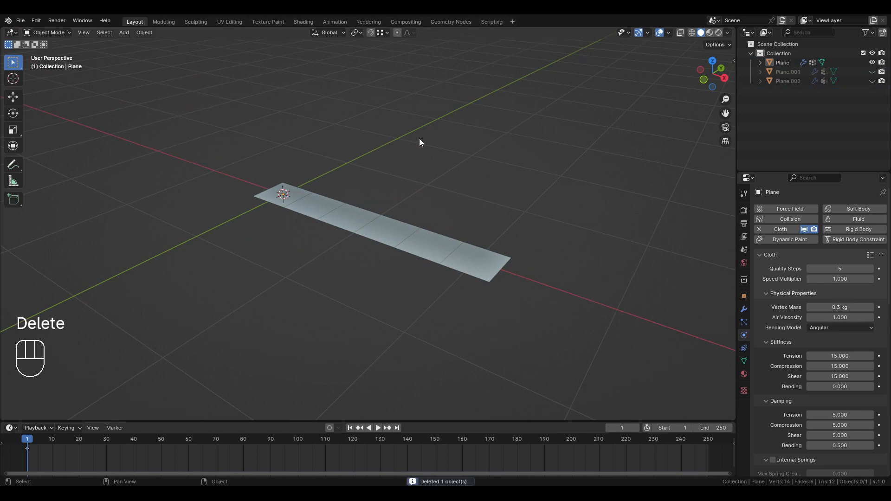
- Play the cloth simulation on the scaled-down strip, stop it and select the strip
scroll(402, 172, up, 2)
key(space)
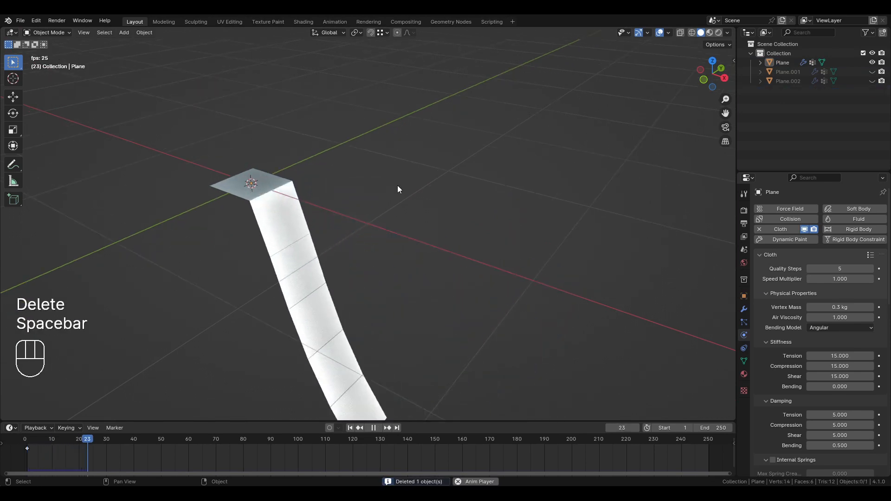
middle_drag(397, 185, 372, 227)
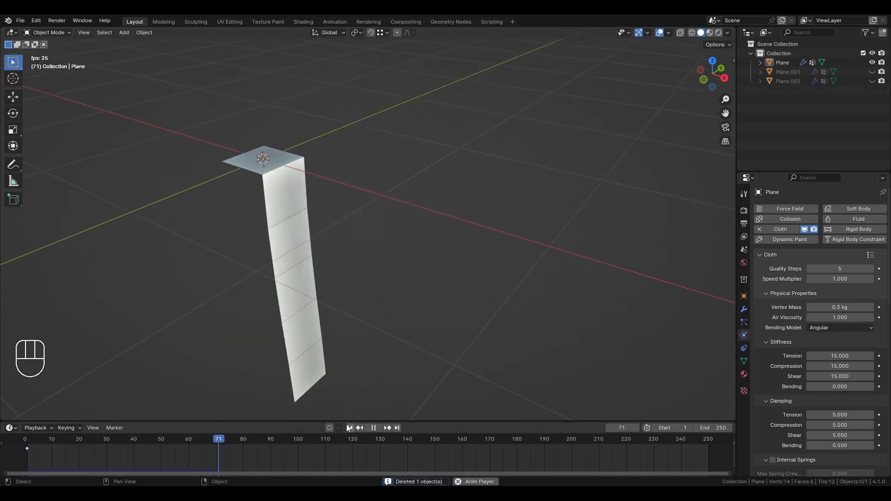
key(space)
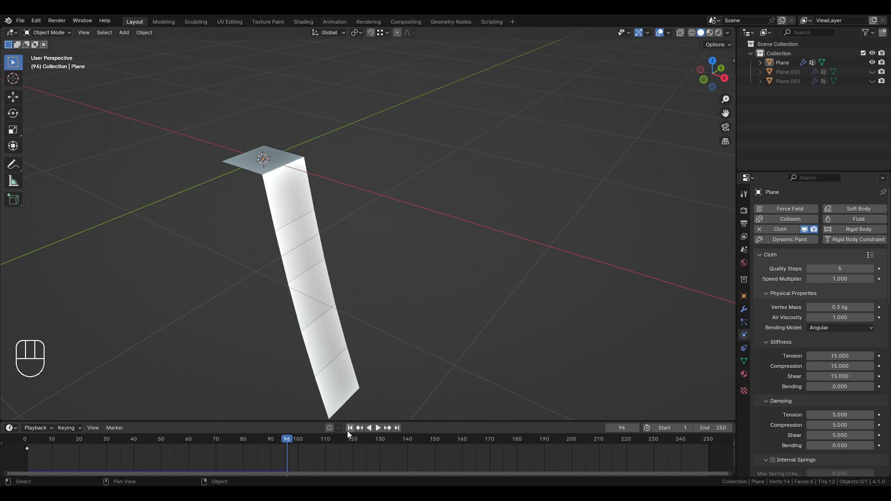
click(310, 252)
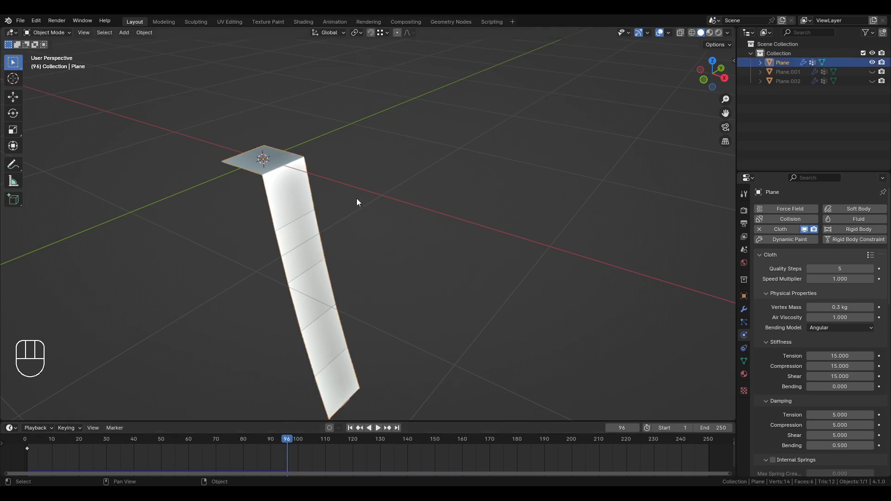
- Undo the recent changes back to before the small separate plane was deleted, and select the strip
key(ctrl+z)
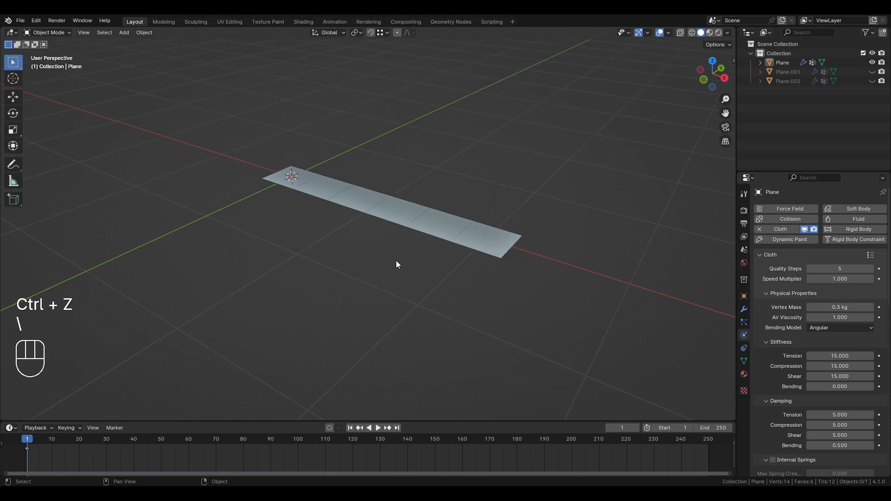
key(ctrl+z)
key(ctrl+z)
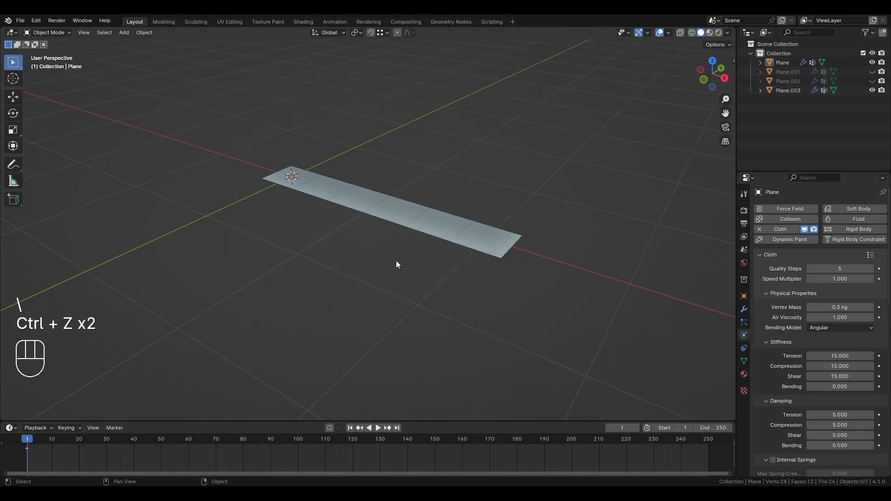
scroll(397, 260, up, 2)
click(399, 219)
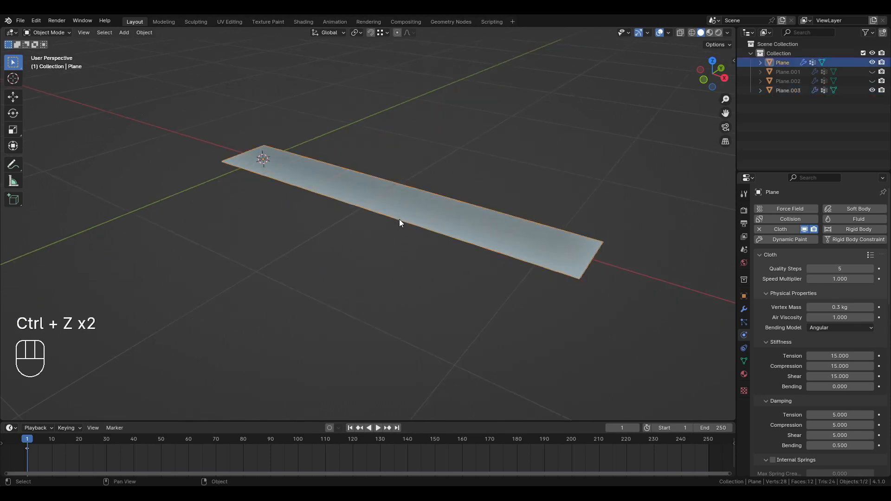
- Delete the small separate plane object again, leaving only the full-size strip framed at frame 1
key(space)
key(shift+a)
key(space)
key(space)
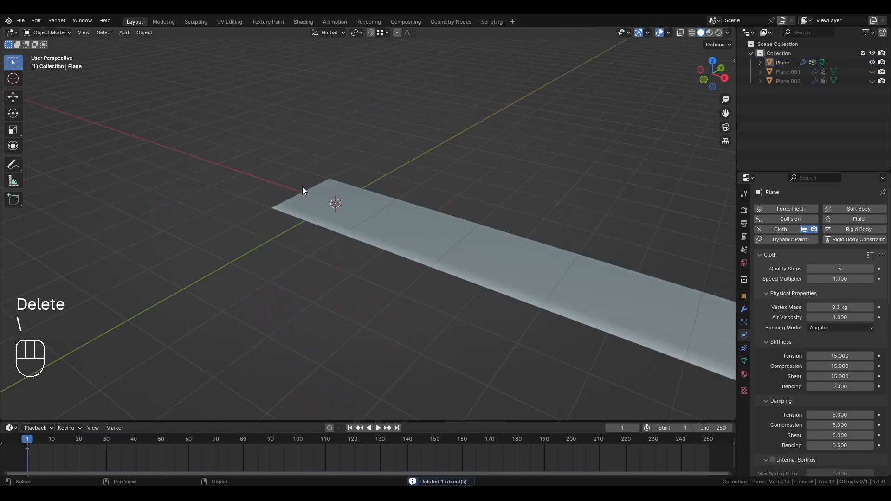
shift+middle_drag(379, 209, 299, 202)
scroll(299, 202, down, 3)
scroll(375, 226, up, 1)
shift+middle_drag(410, 232, 380, 230)
scroll(368, 226, down, 1)
scroll(381, 230, up, 1)
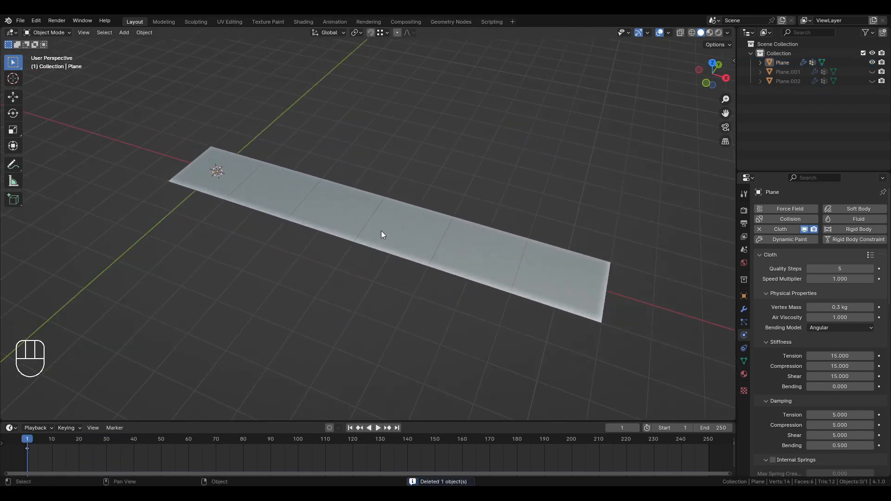
- Measure the length of the strip's long edge and remove the ruler measurement
click(379, 238)
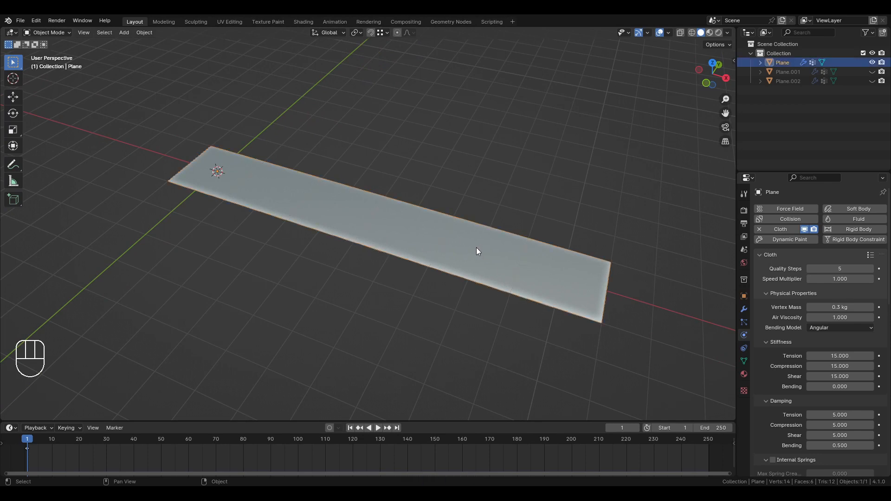
click(14, 180)
ctrl+drag(167, 182, 601, 324)
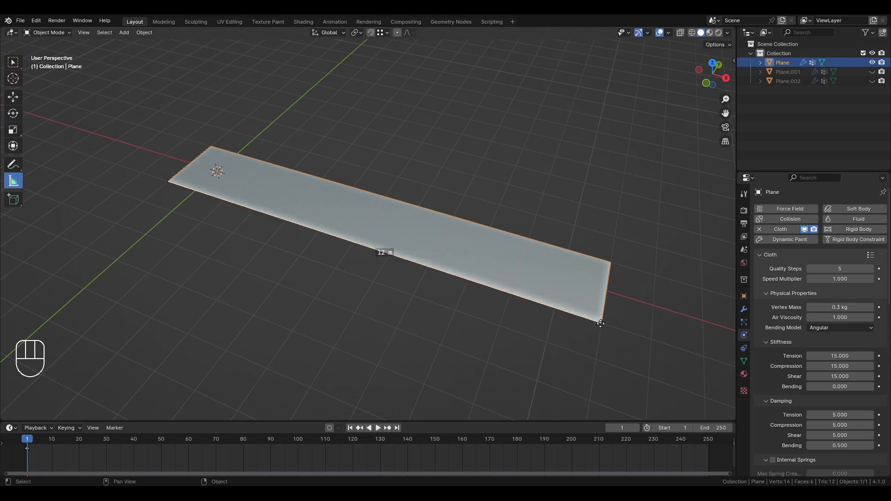
key(ctrl+z)
drag(465, 281, 466, 280)
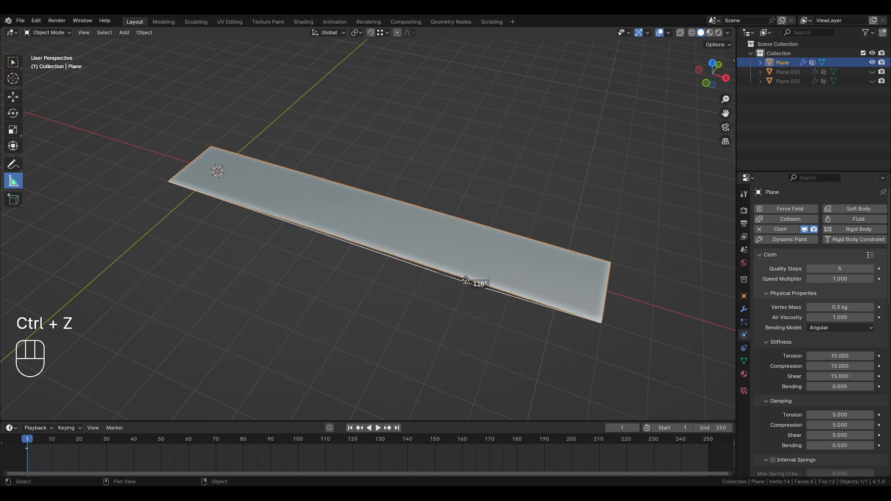
key(Delete)
key(Delete)
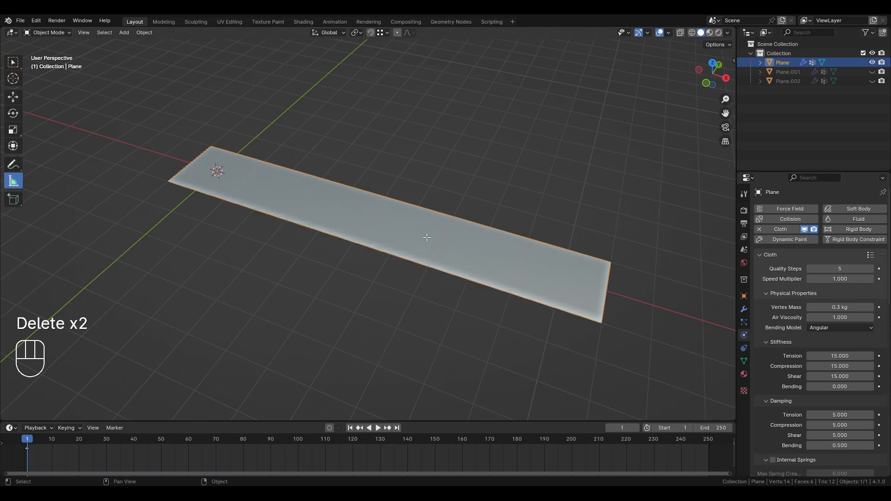
key(Tab)
key(Tab)
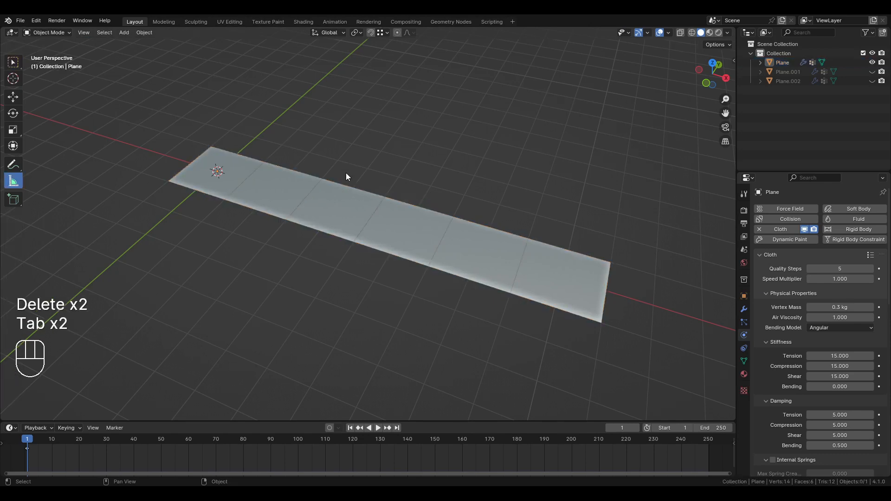
- Play the cloth simulation on the full-size strip with Speed Multiplier 1, stop it and rewind to frame 1
double_click(835, 284)
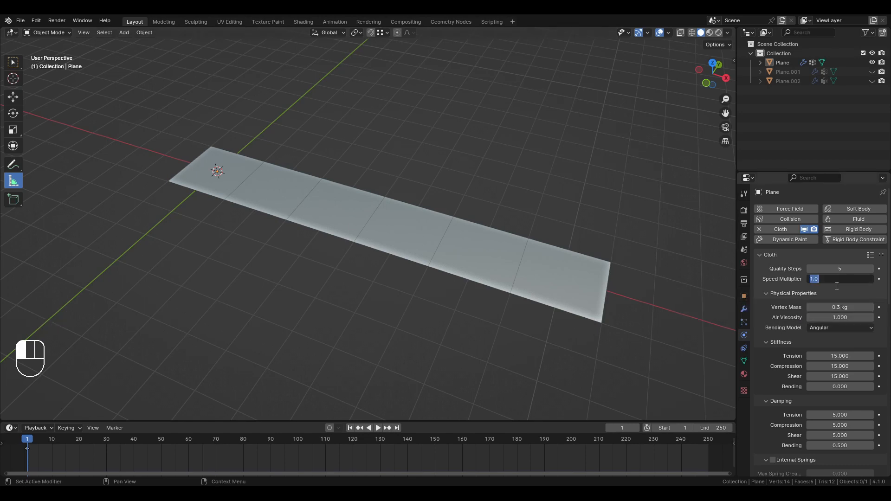
click(604, 151)
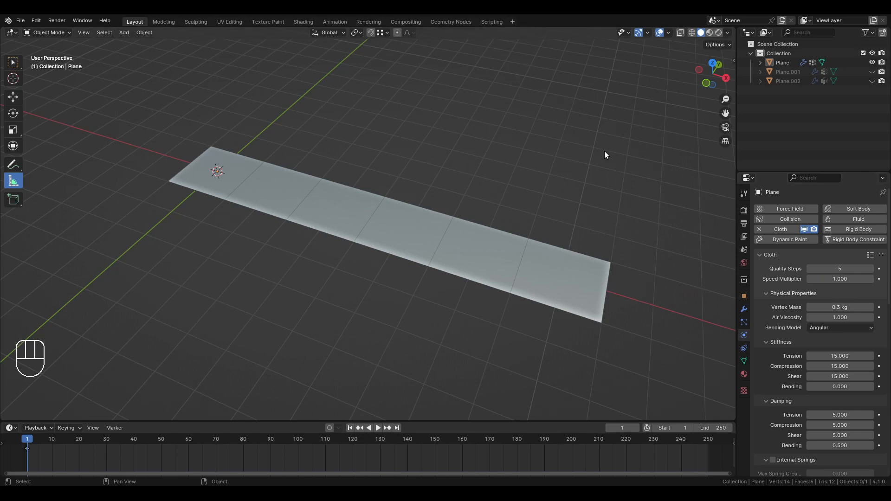
key(space)
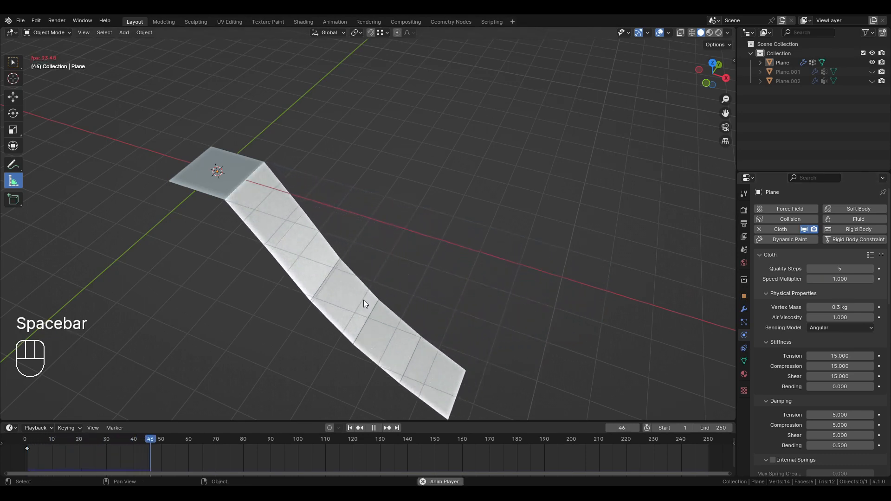
middle_drag(247, 270, 274, 241)
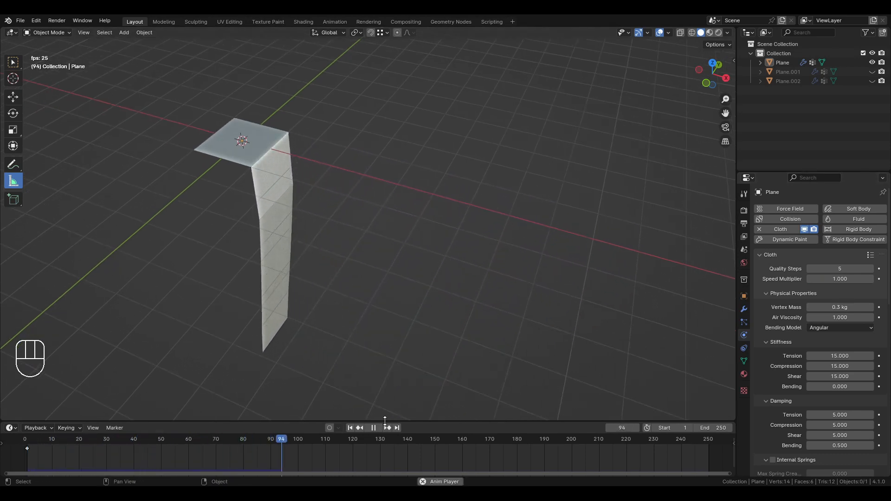
key(space)
- Set the cloth's Speed Multiplier to 3, play the simulation twice and rewind to frame 1
double_click(855, 278)
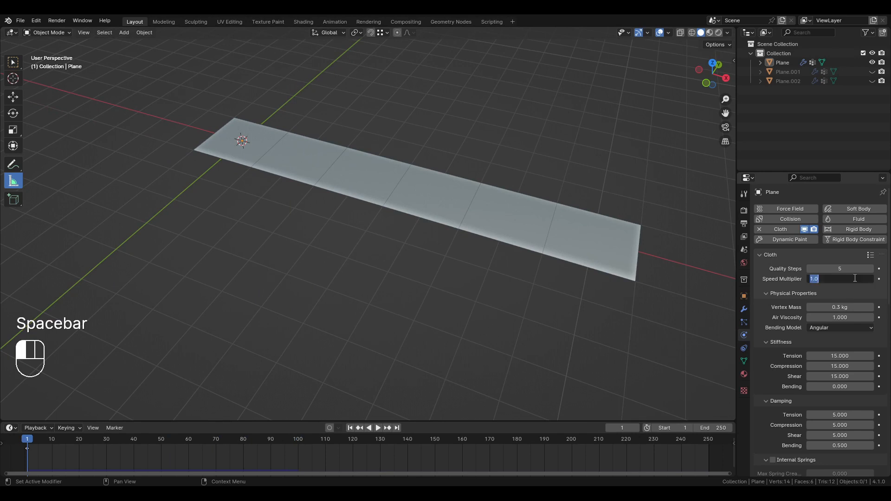
text(3)
key(Return)
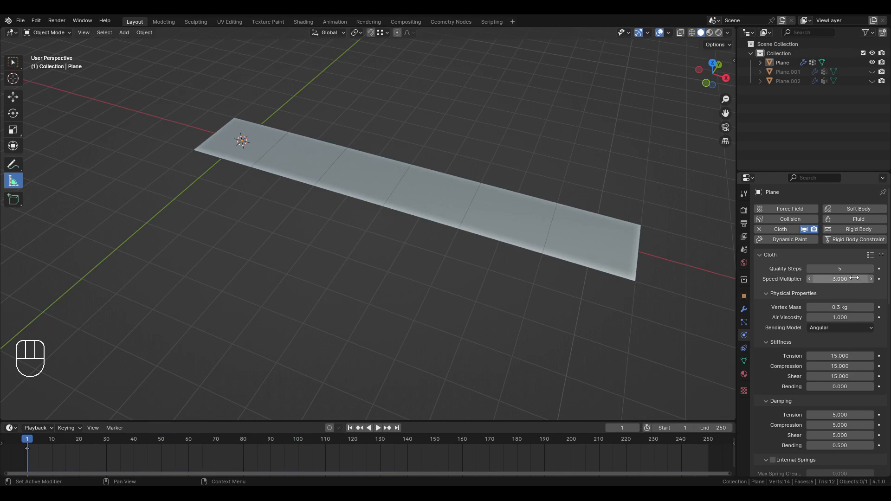
key(space)
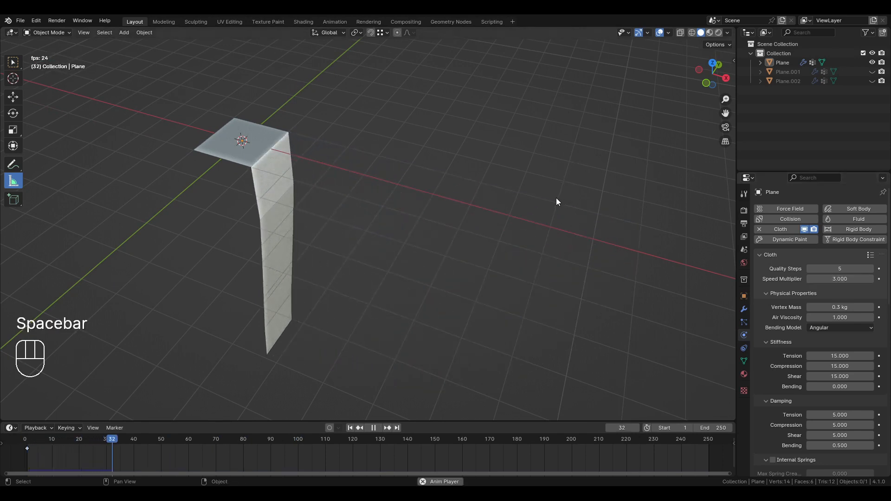
middle_drag(357, 283, 385, 284)
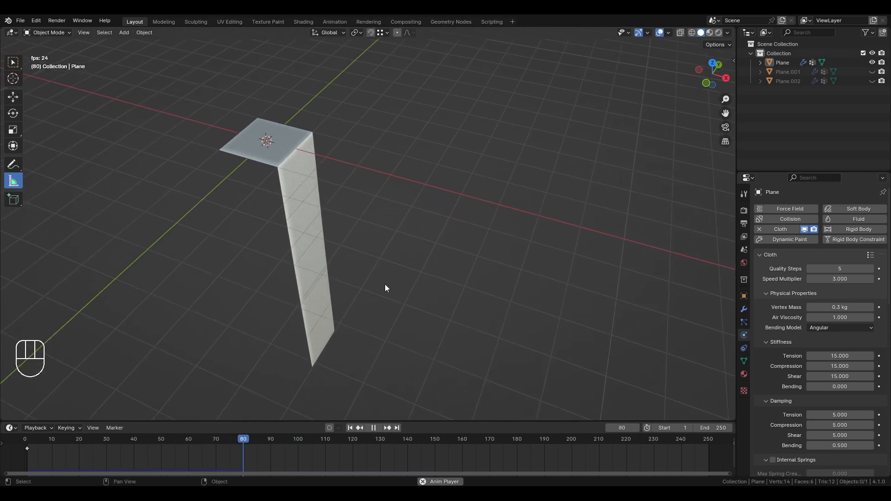
key(space)
click(350, 429)
key(space)
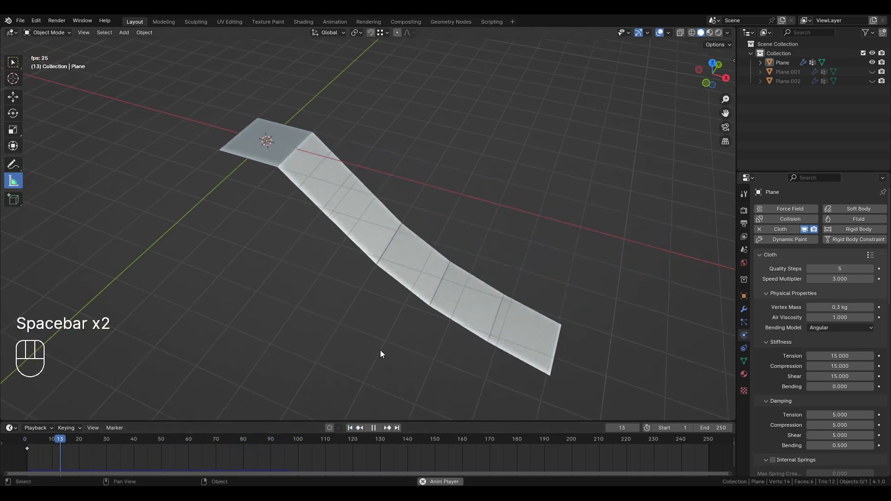
key(space)
click(349, 427)
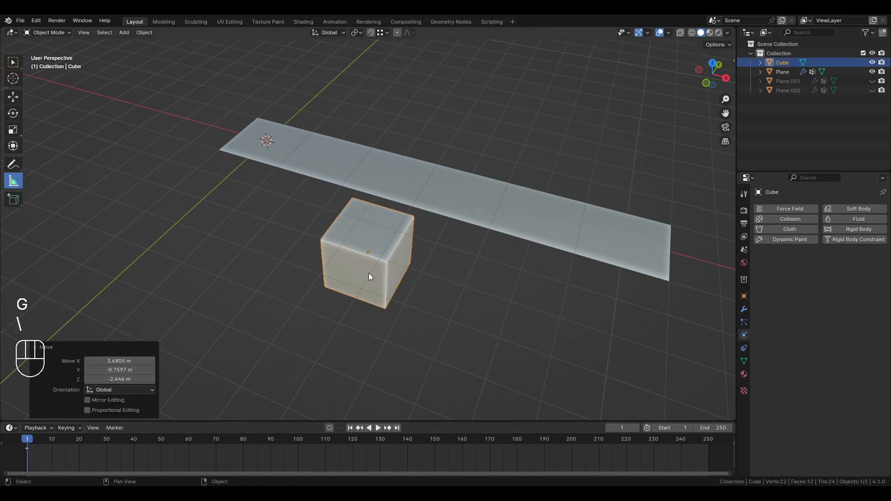
- Place a cube about 2.4 m below the strip and enable Collision physics on it
click(423, 266)
click(386, 248)
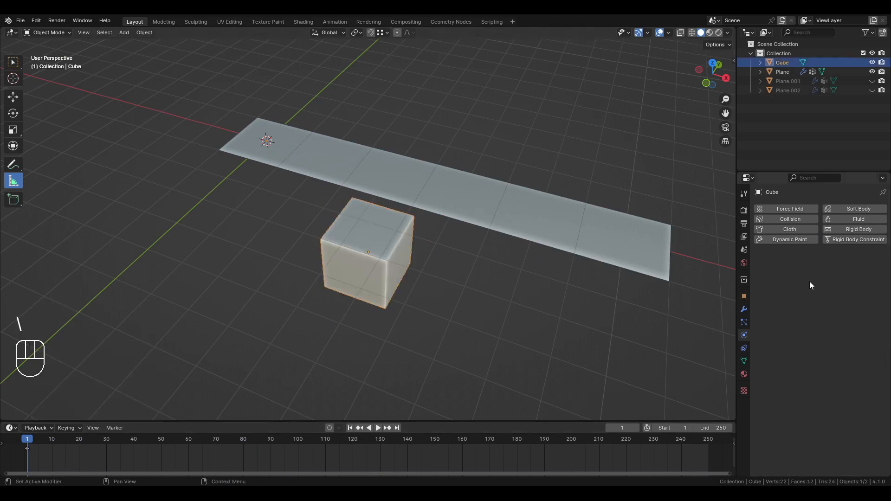
click(804, 217)
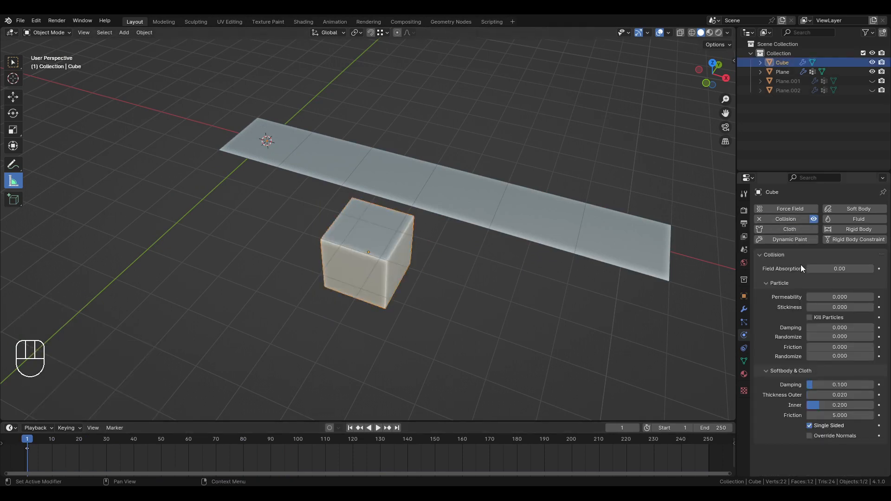
- Select the strip and play the cloth simulation twice over the collision cube, rewinding between runs and stopping at frame 42
click(534, 218)
key(space)
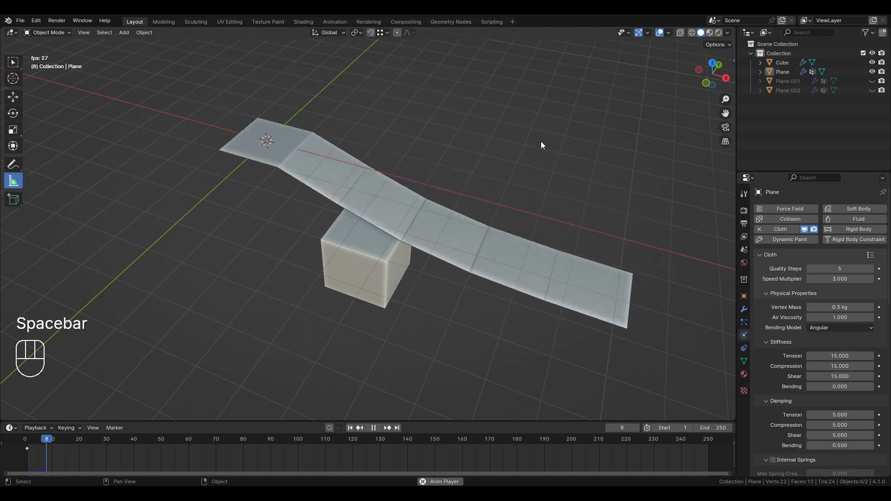
middle_drag(420, 261, 394, 366)
scroll(418, 237, up, 2)
scroll(362, 180, up, 3)
scroll(403, 147, down, 5)
key(space)
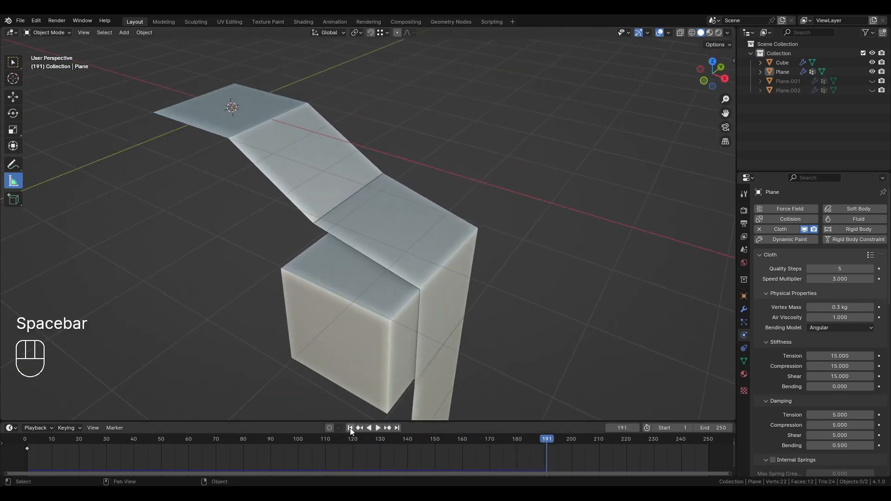
click(350, 428)
key(space)
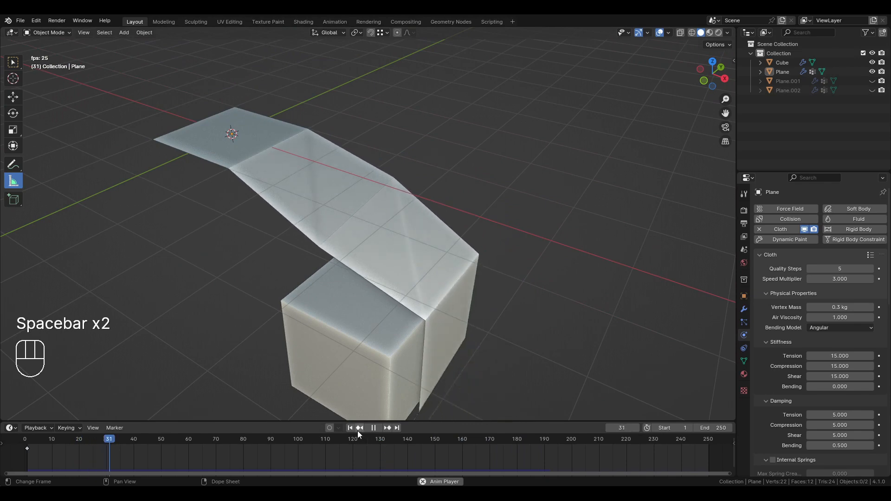
key(space)
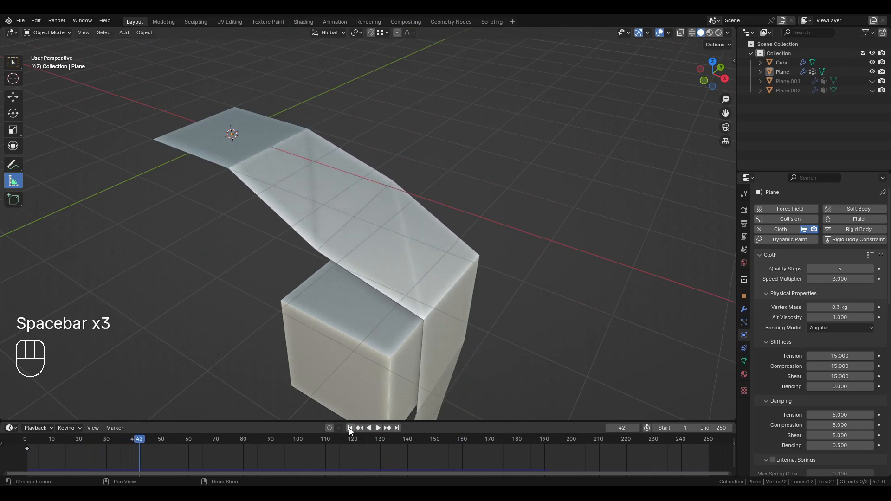
- Set the cloth's Quality Steps to 25 by multiplying the current value by 5
click(850, 279)
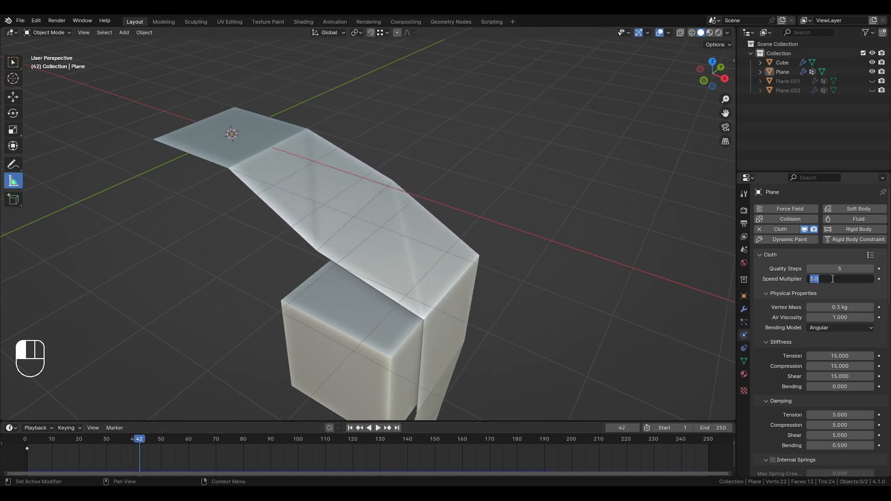
click(828, 279)
click(840, 270)
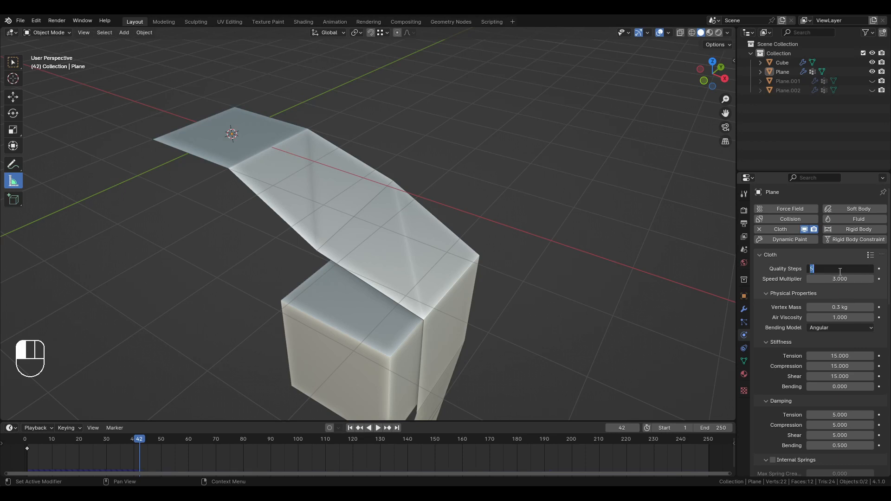
click(839, 261)
click(840, 269)
text(*5)
key(Return)
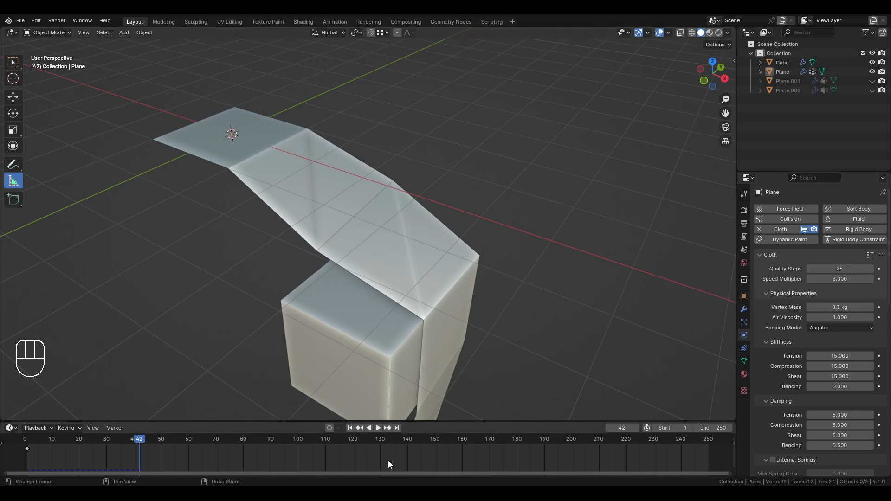
- Replay the cloth simulation from frame 1, stop it at frame 60 and inspect the strip's contact with the cube
click(350, 427)
key(space)
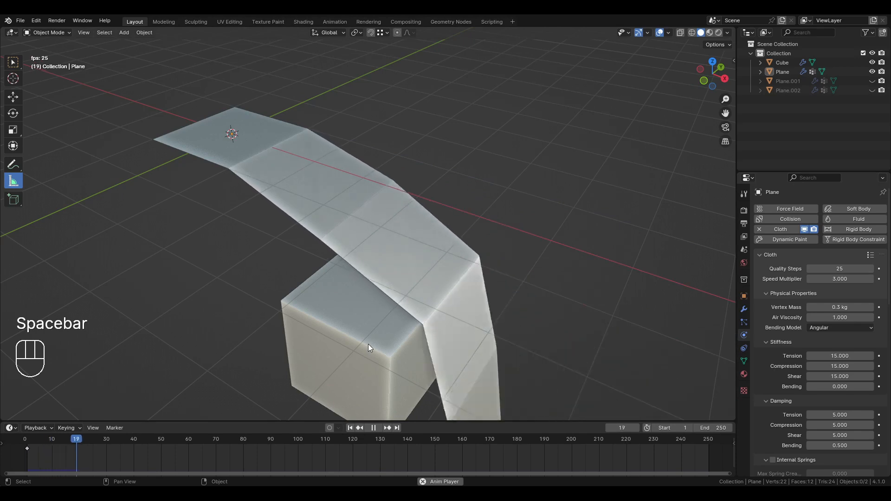
key(space)
middle_drag(366, 305, 298, 255)
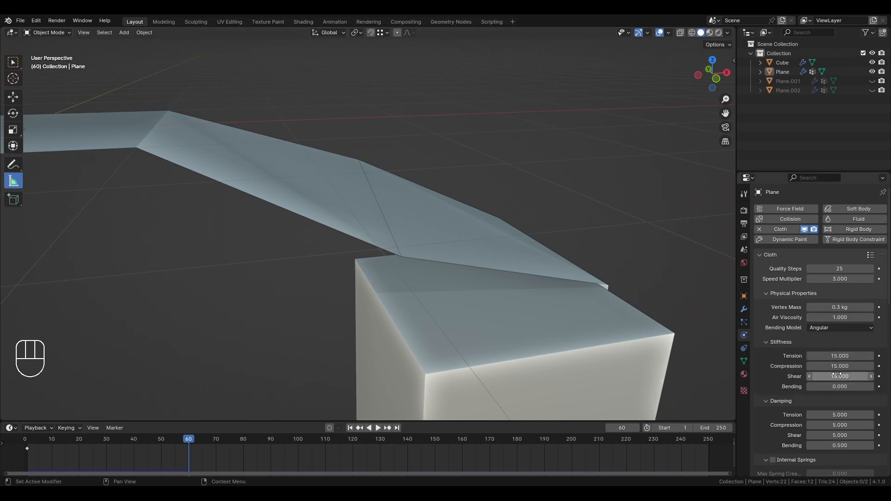
- Examine the strip's individual edges in Edit Mode above the collision cube
shift+middle_drag(335, 222, 307, 280)
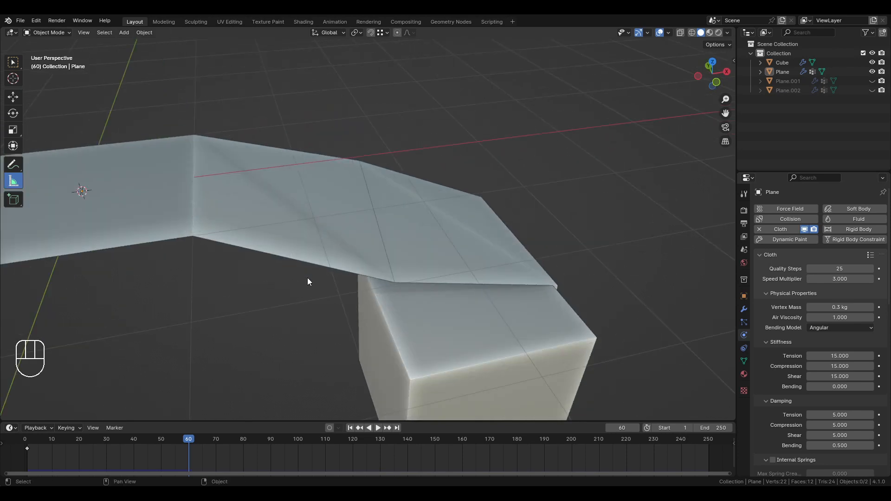
click(304, 249)
key(Tab)
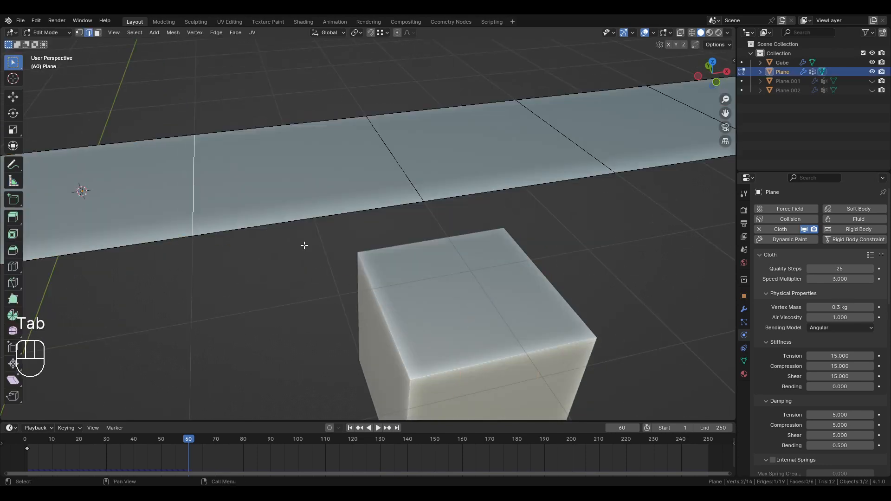
scroll(377, 287, down, 2)
middle_drag(381, 232, 352, 243)
shift+middle_drag(352, 243, 354, 228)
click(347, 212)
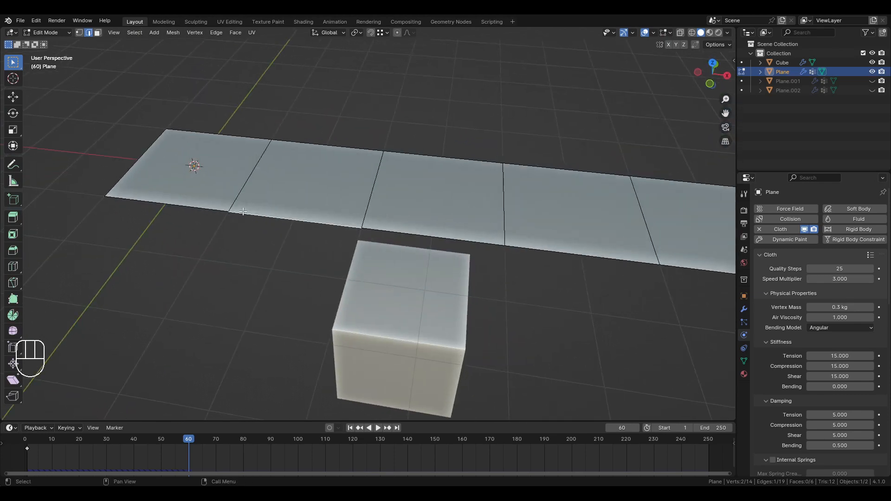
click(461, 236)
click(551, 243)
click(261, 216)
scroll(266, 225, up, 2)
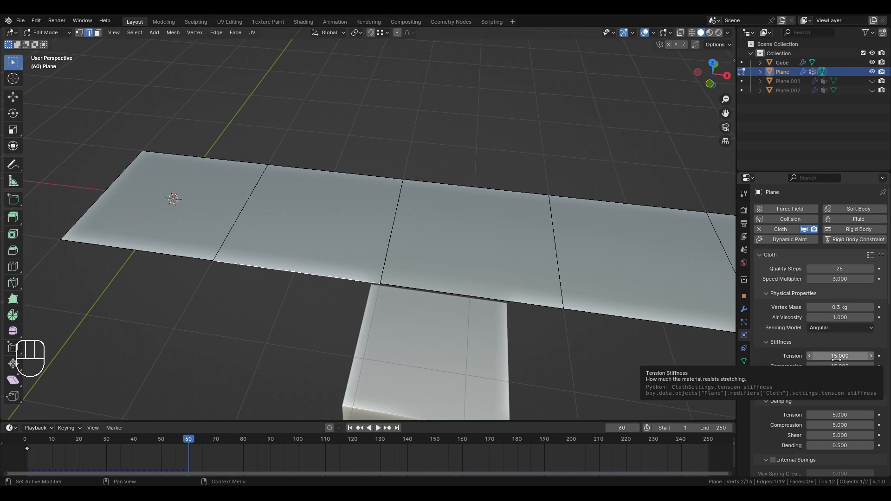
click(470, 185)
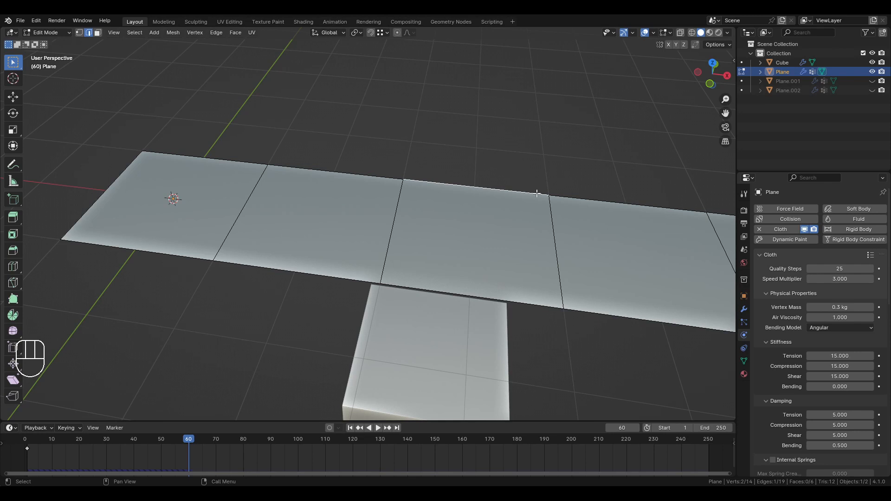
- Set the cloth's Tension stiffness to 0 and return the strip to Object Mode
drag(835, 356, 779, 356)
scroll(542, 267, down, 1)
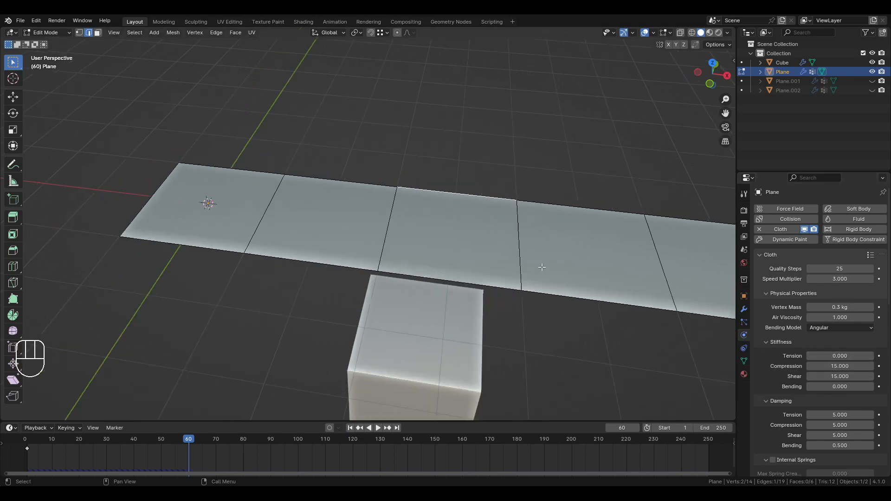
scroll(542, 267, down, 1)
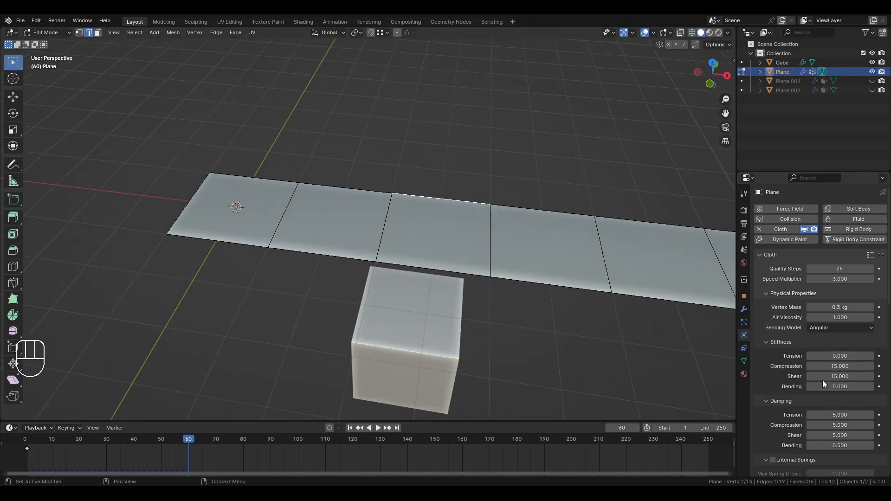
scroll(504, 331, down, 2)
scroll(415, 287, down, 3)
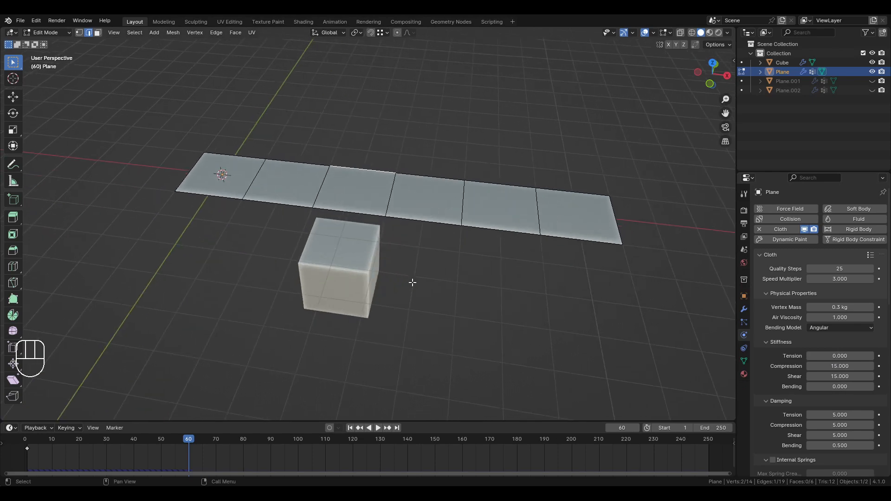
key(Tab)
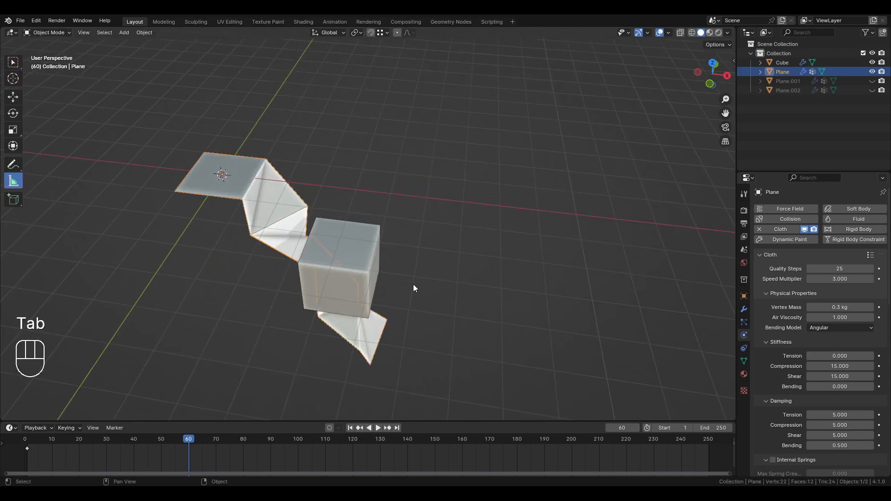
- Rewind to frame 1 and delete all of the strip's keyframes from the timeline
click(351, 425)
middle_drag(450, 317, 433, 314)
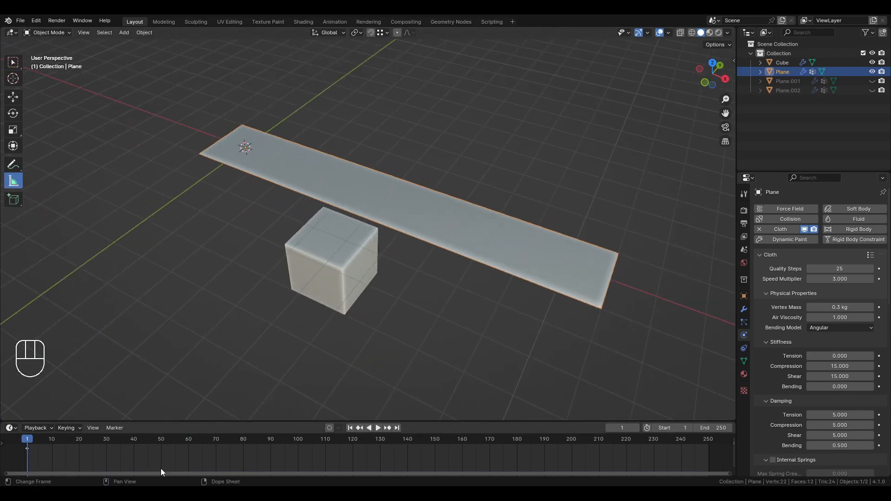
key(a)
key(Delete)
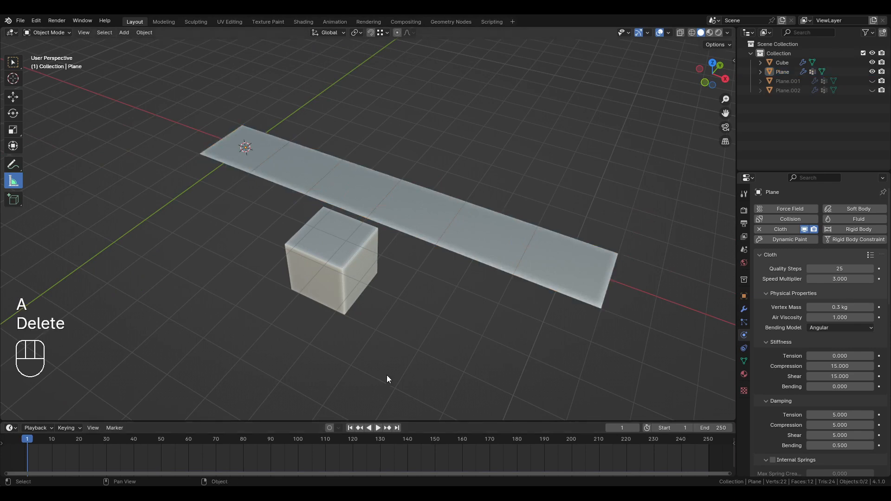
- Play the cloth simulation with zero tension, view its contact with the cube from the strip's free end, and rewind
key(space)
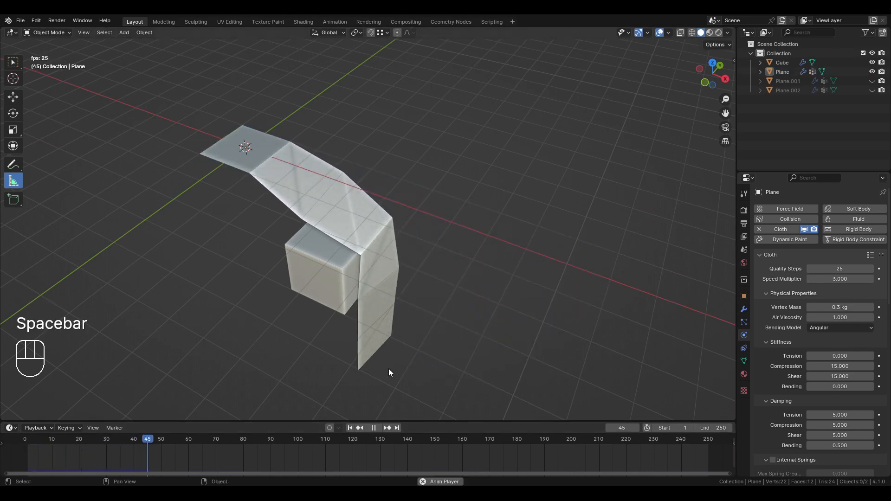
middle_drag(388, 371, 336, 280)
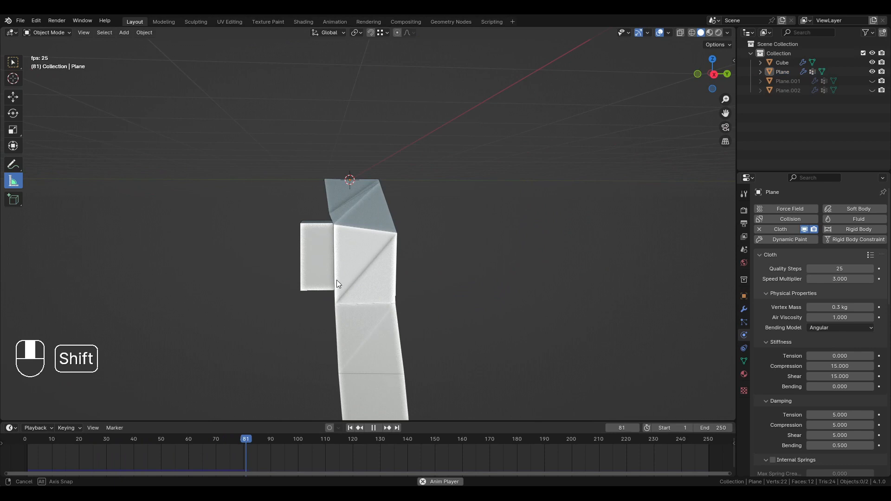
key(space)
click(350, 427)
- Stretch the collision cube along the Y axis by a factor of about 3.62 and deselect it
click(344, 306)
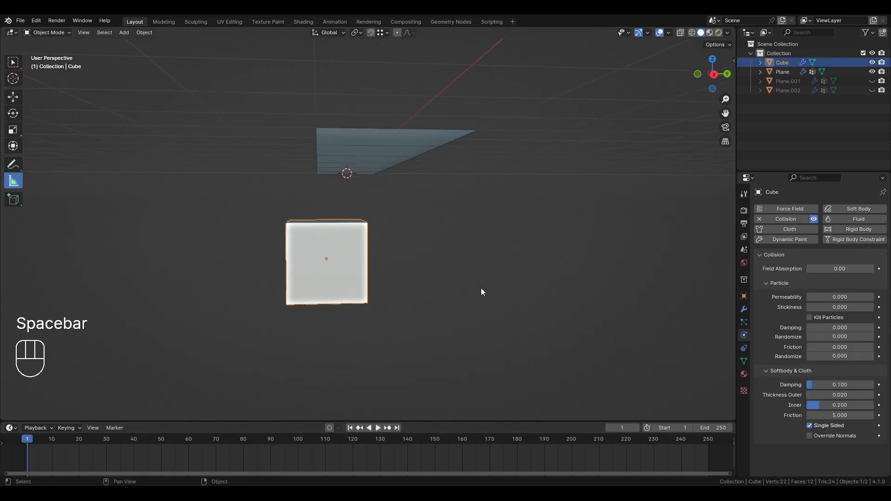
key(s)
key(y)
click(219, 267)
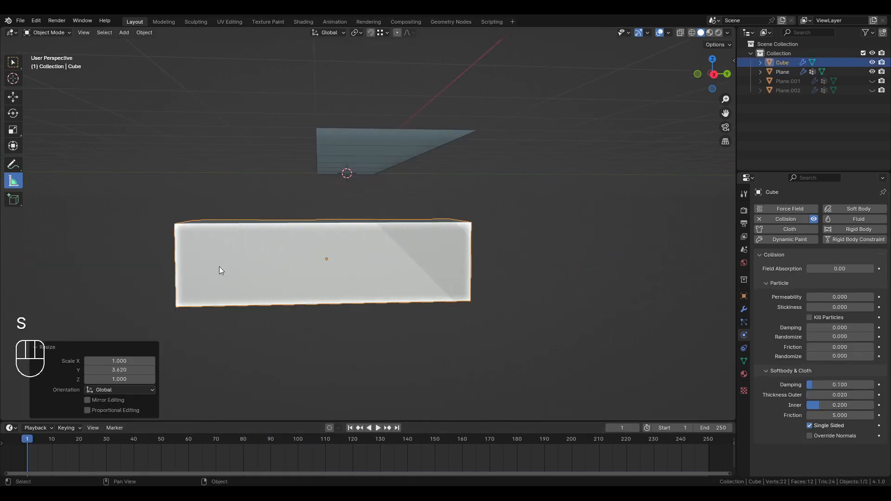
click(527, 263)
- Play the cloth simulation over the widened block, inspect the draped strip from several angles, and stop playback
key(space)
shift+middle_drag(433, 255, 403, 270)
scroll(384, 261, up, 2)
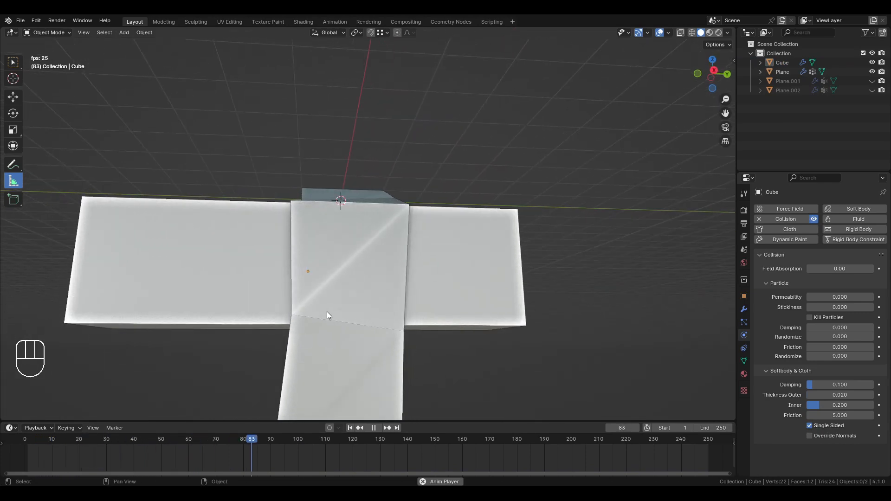
middle_drag(327, 288, 400, 338)
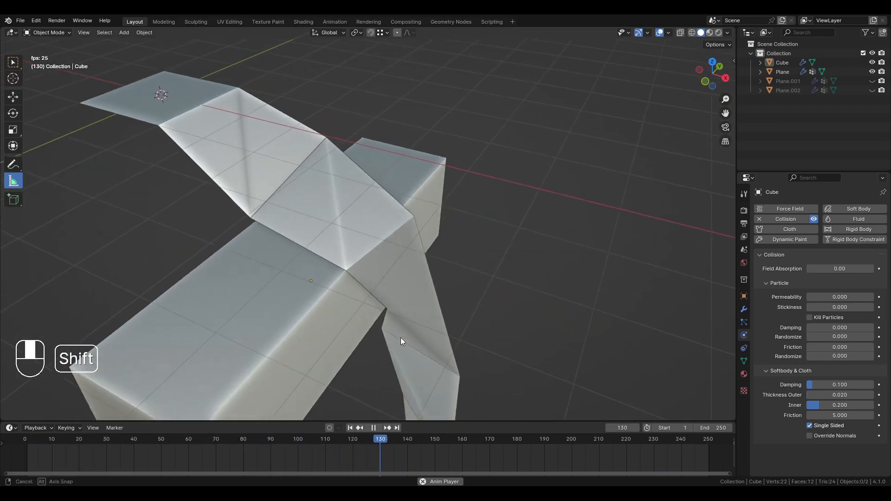
middle_drag(410, 295, 352, 368)
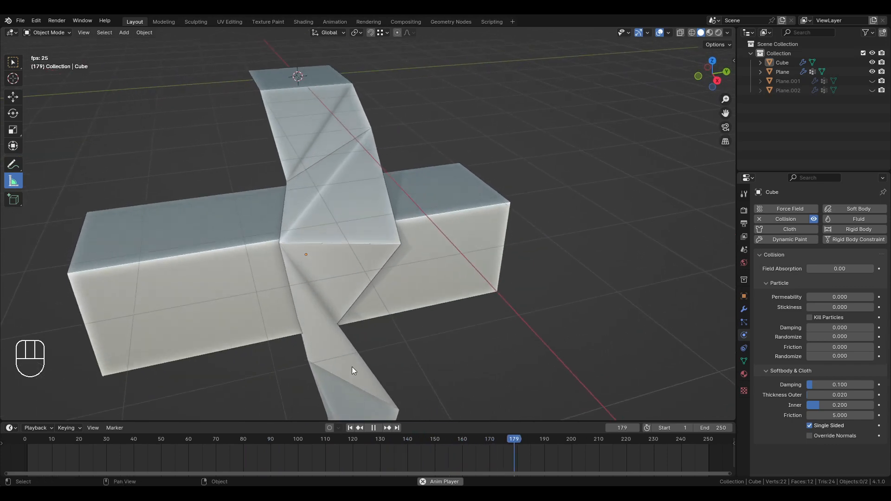
key(space)
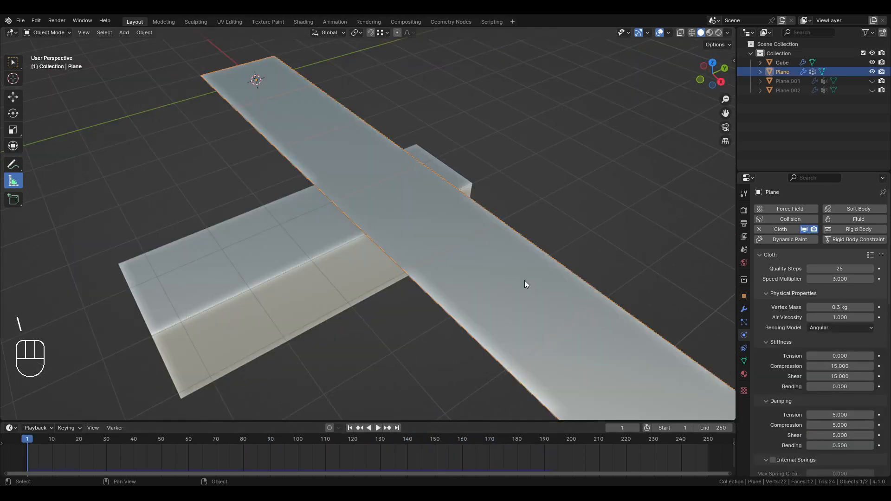
click(843, 354)
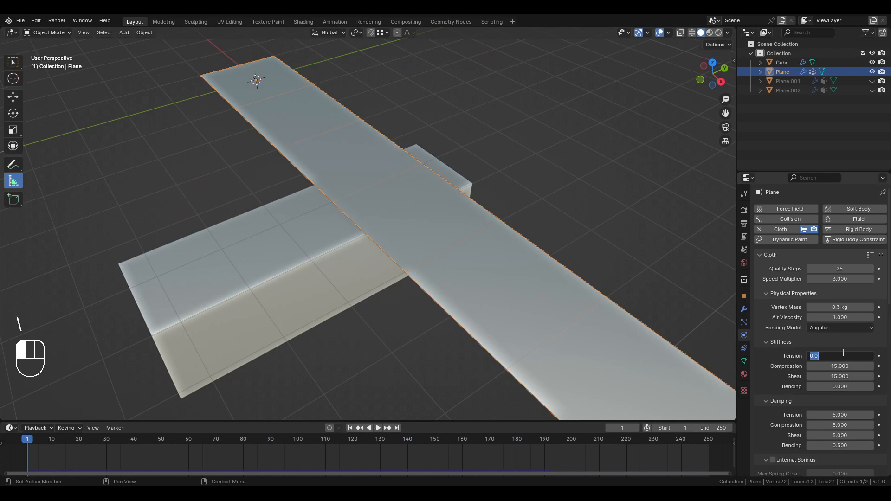
click(842, 344)
click(842, 355)
click(841, 347)
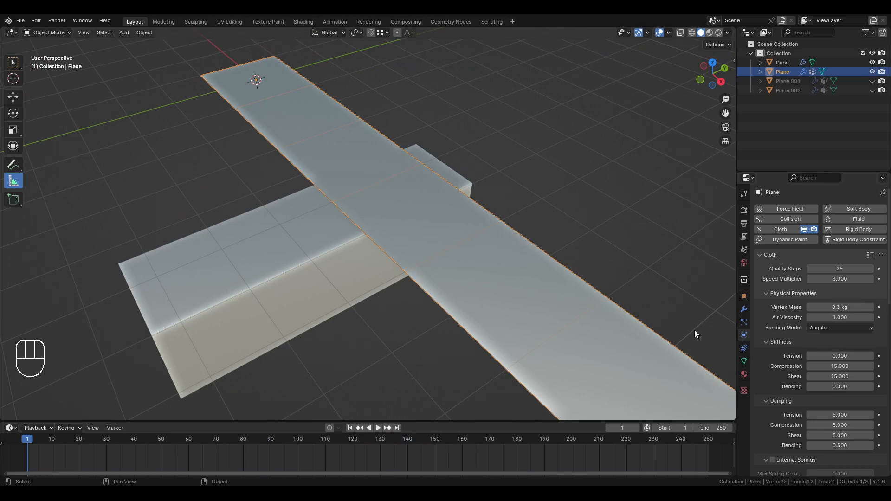
- Examine the edges between the strip's segments in Edit Mode and return to Object Mode
scroll(428, 216, up, 2)
middle_drag(311, 178, 319, 232)
key(Tab)
click(303, 208)
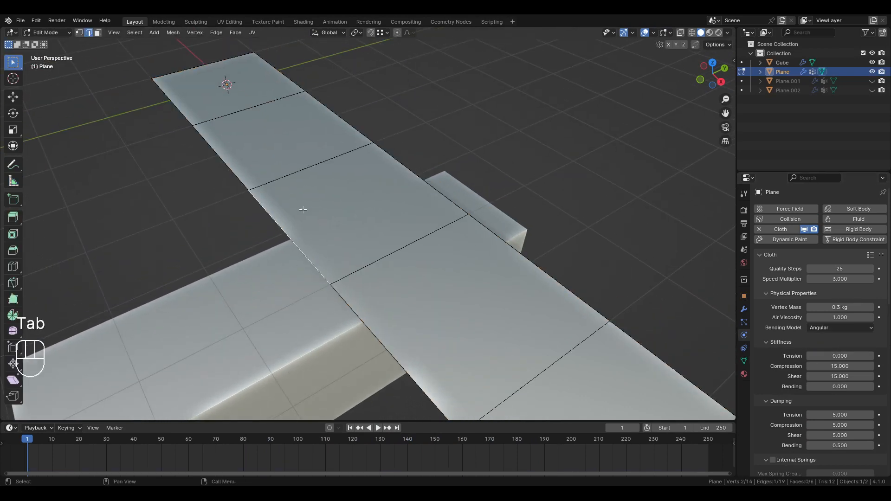
click(273, 221)
click(235, 161)
scroll(732, 301, down, 2)
scroll(588, 252, down, 2)
key(Tab)
scroll(534, 242, up, 2)
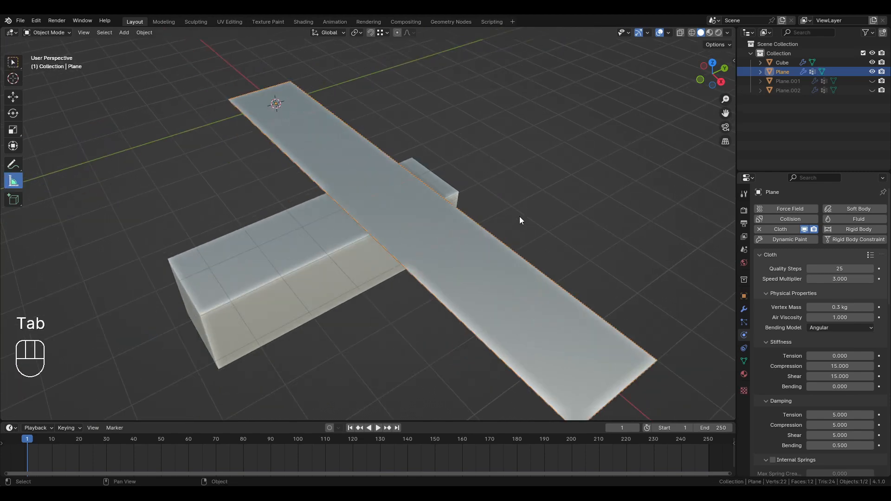
- Replay the cloth simulation from frame 1, view the strip falling over the block from a lower angle, and rewind
key(space)
middle_drag(485, 246, 418, 240)
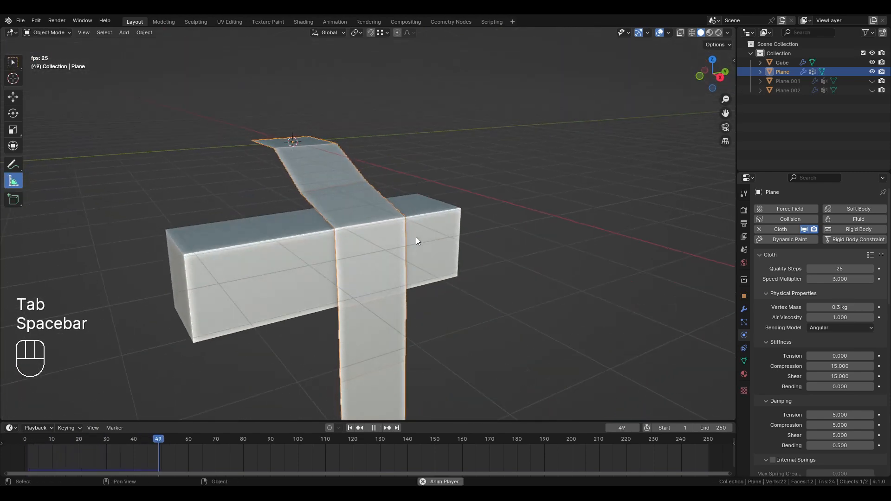
key(space)
click(350, 428)
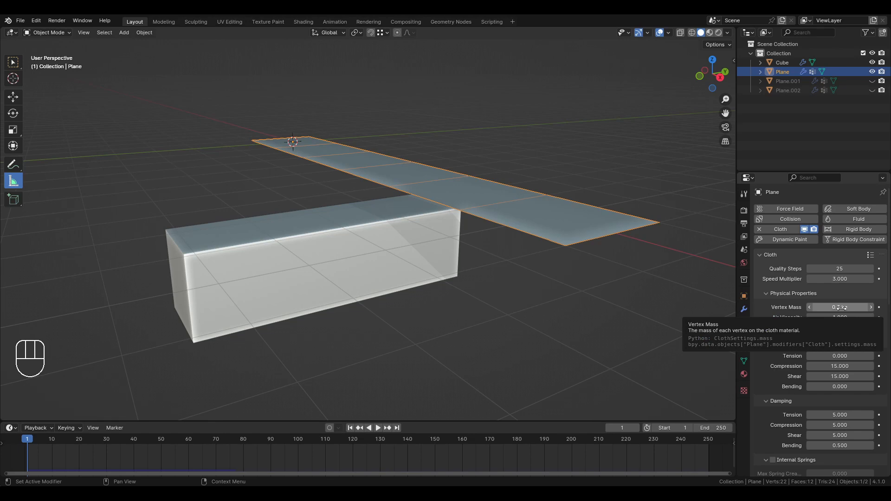
- Show the strip's vertices in vertex select mode, examine them, and return to Object Mode
middle_drag(524, 204, 467, 224)
key(Tab)
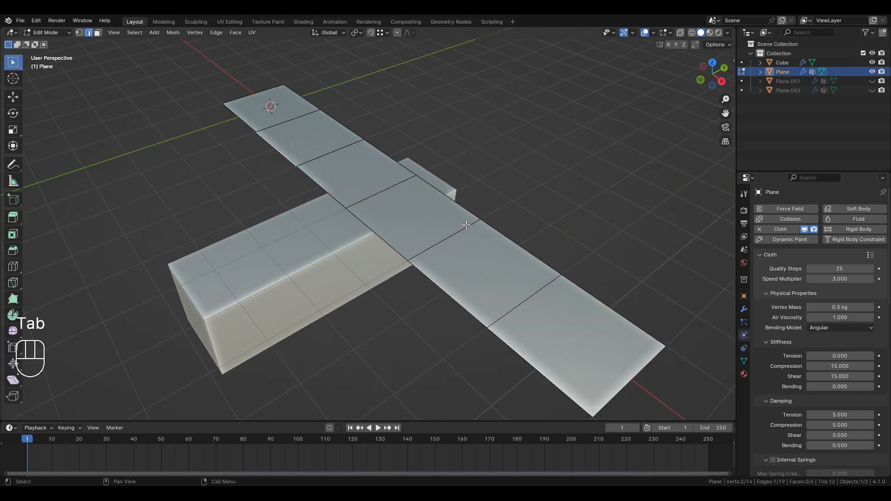
key(1)
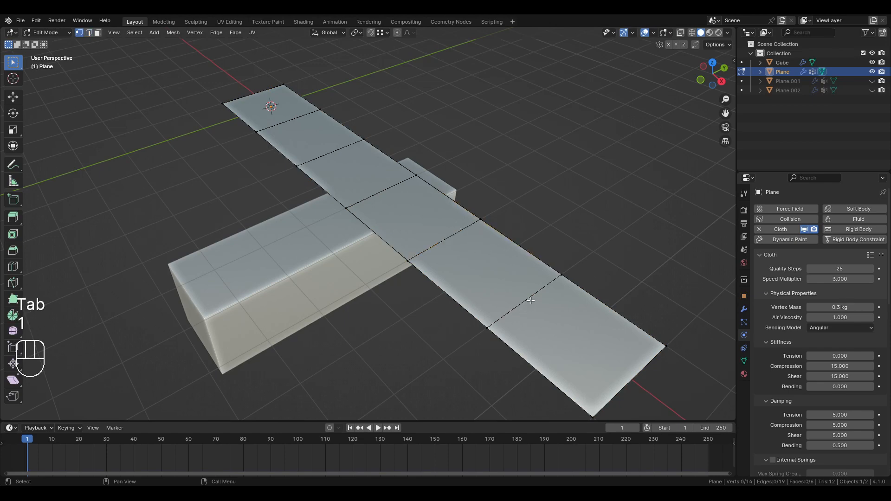
key(Tab)
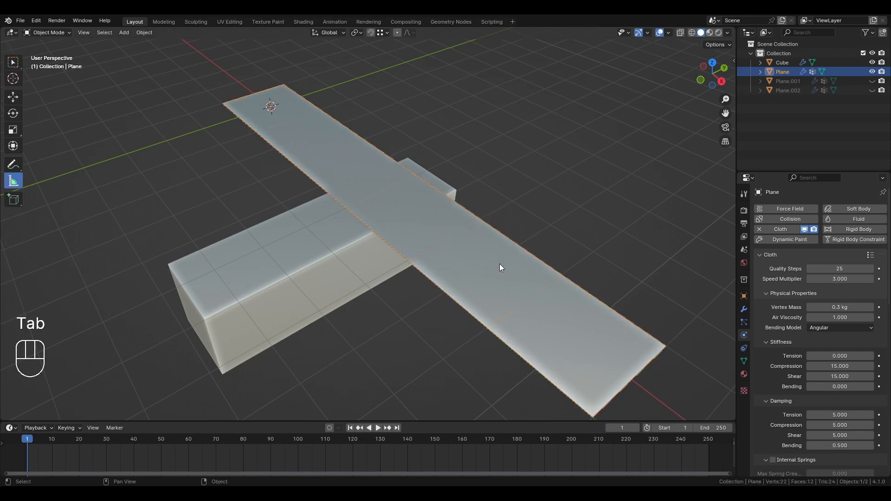
middle_drag(437, 278, 437, 258)
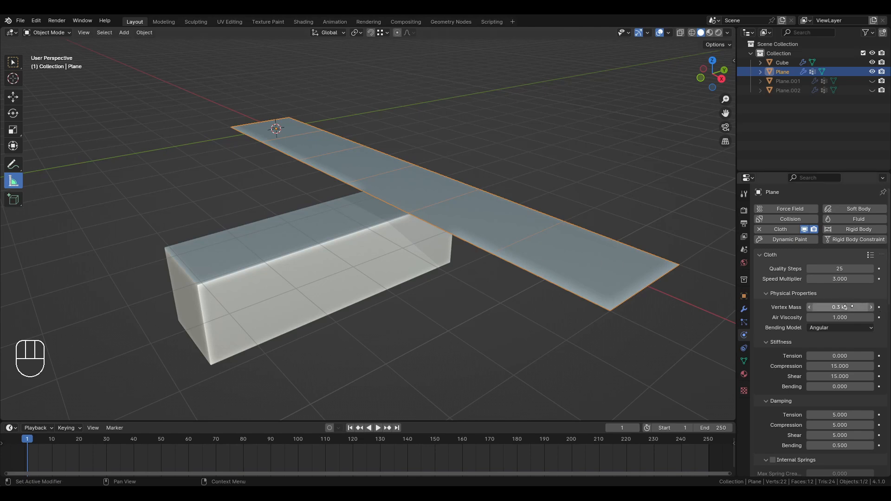
- Set the cloth's Vertex Mass to 2 kg with the strip's vertices shown in Edit Mode
key(Tab)
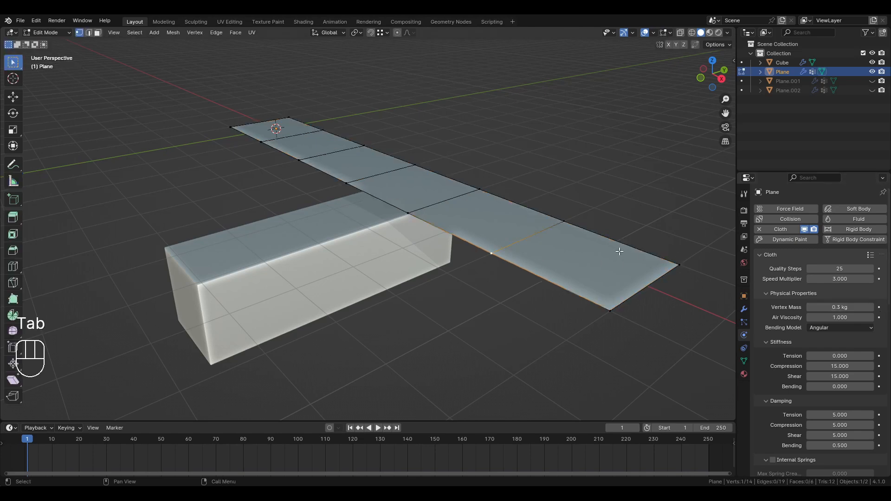
click(828, 308)
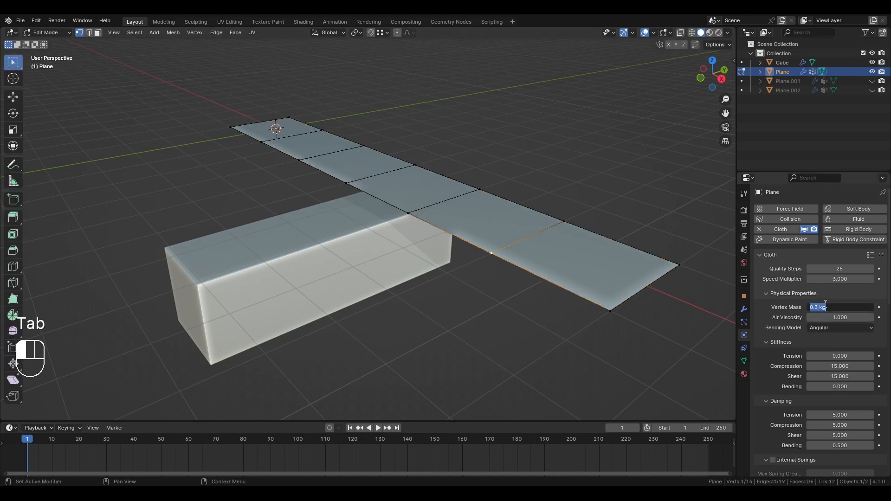
text(2)
key(Return)
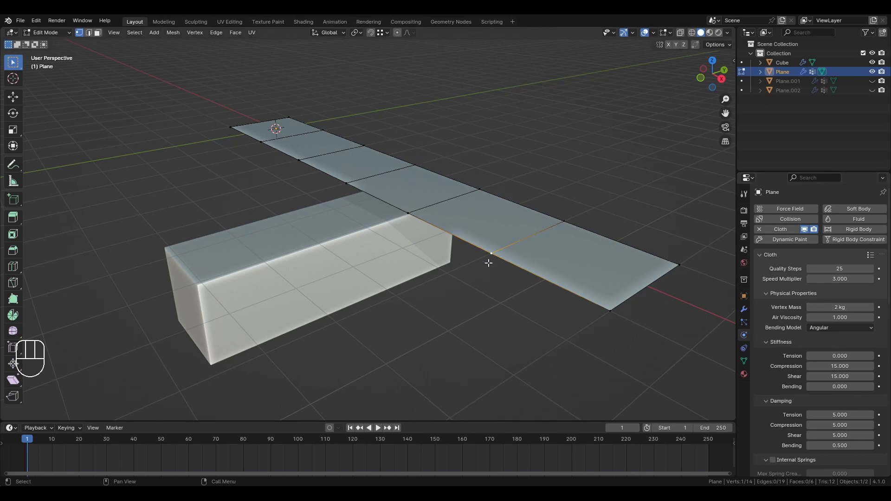
- Return to Object Mode, play the cloth simulation with the current vertex mass, view the falling strip from several angles, and rewind
key(Tab)
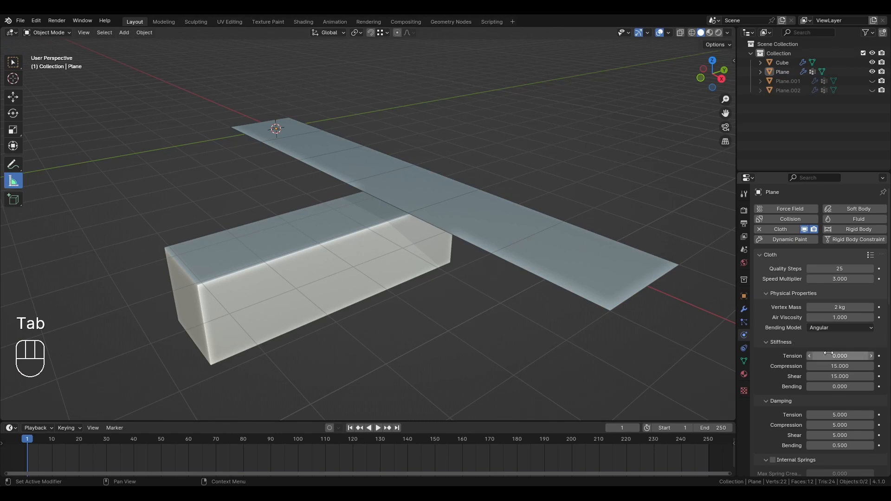
click(580, 351)
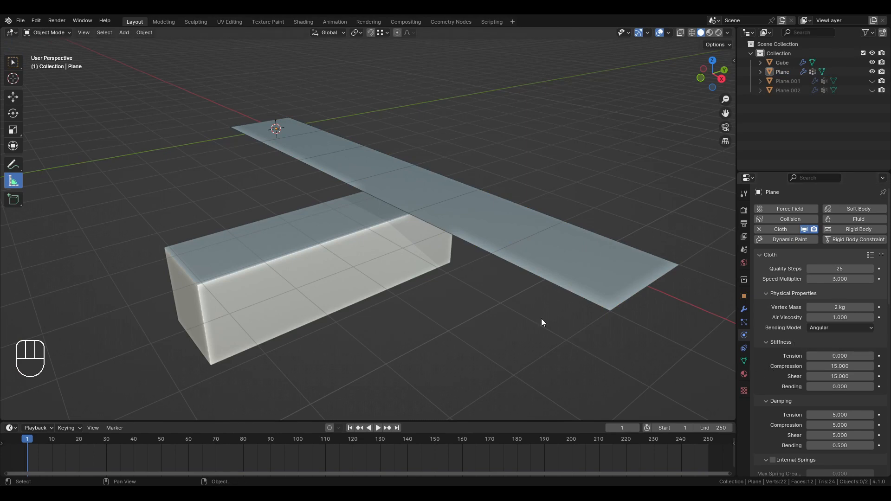
key(space)
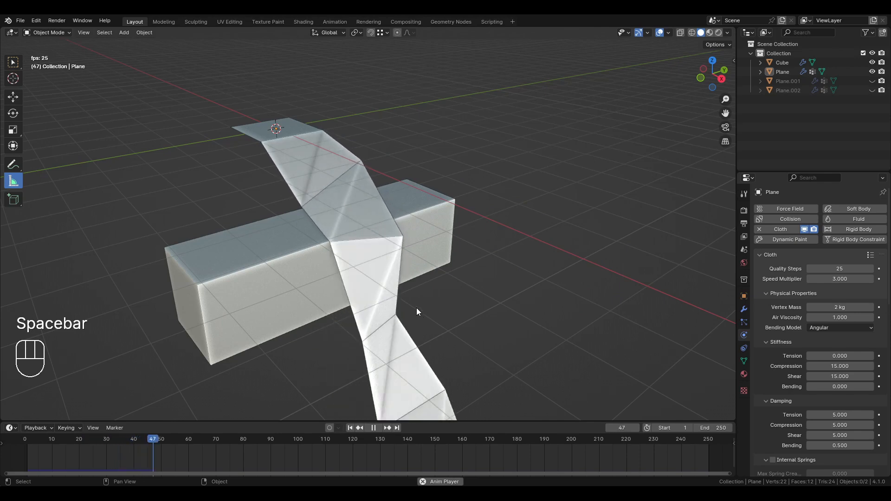
middle_drag(416, 308, 379, 202)
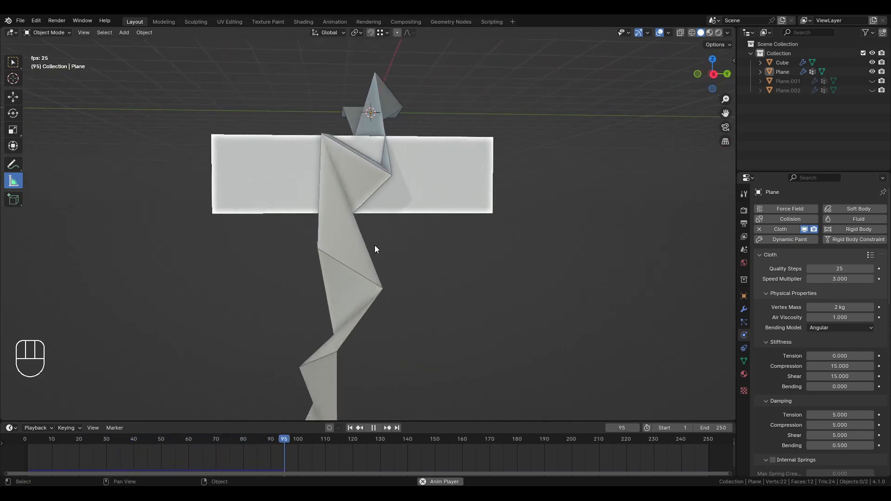
shift+middle_drag(372, 259, 414, 281)
scroll(397, 157, down, 3)
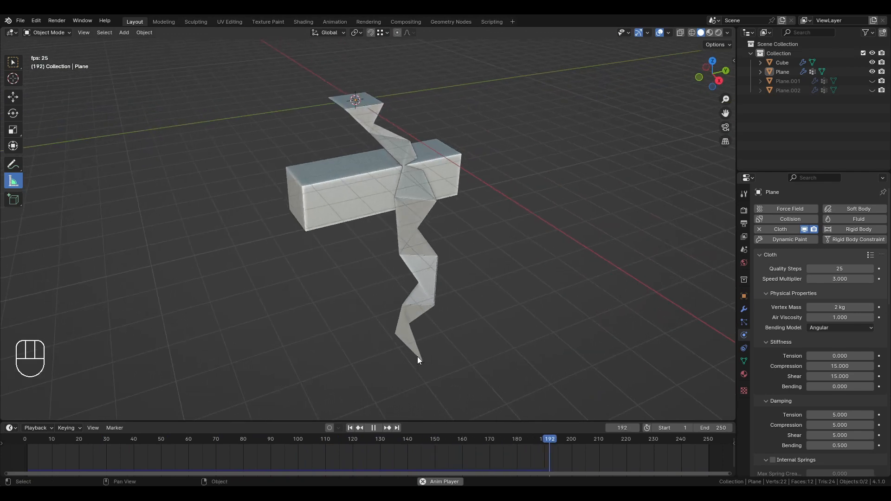
key(space)
click(351, 427)
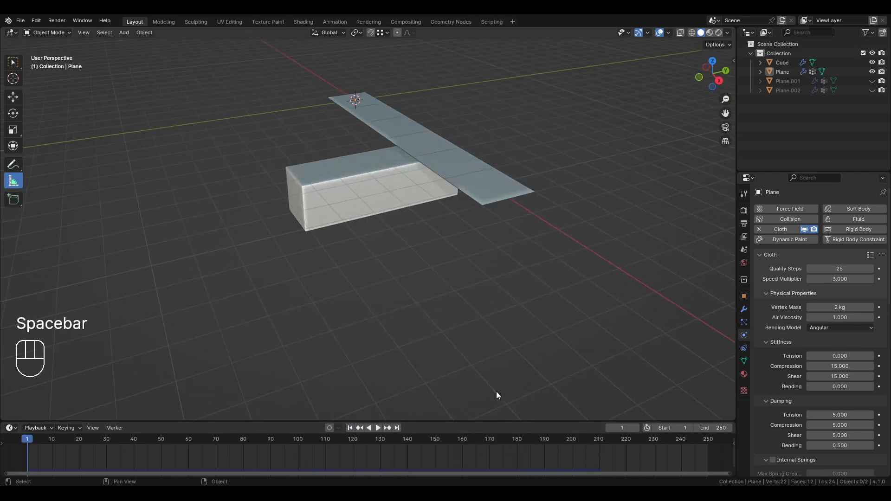
- Set the cloth's Vertex Mass to 10 kg and play the simulation, viewing the strip from the side
click(839, 307)
text(10)
key(Return)
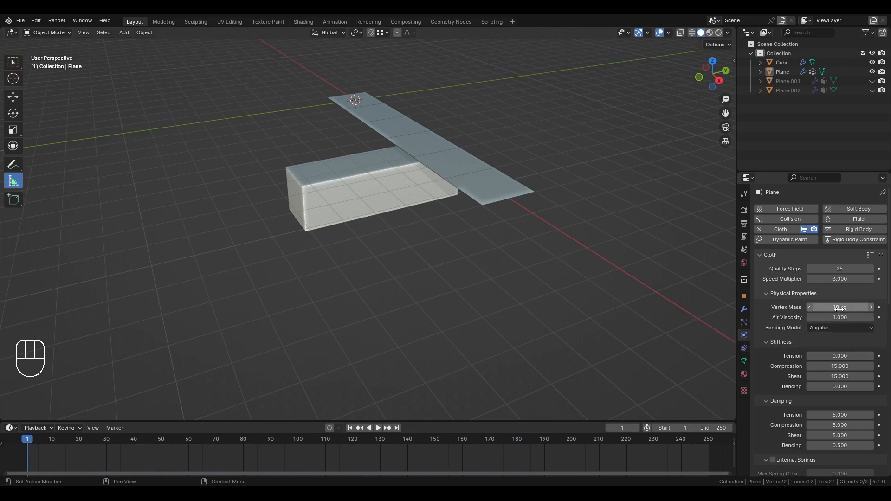
key(space)
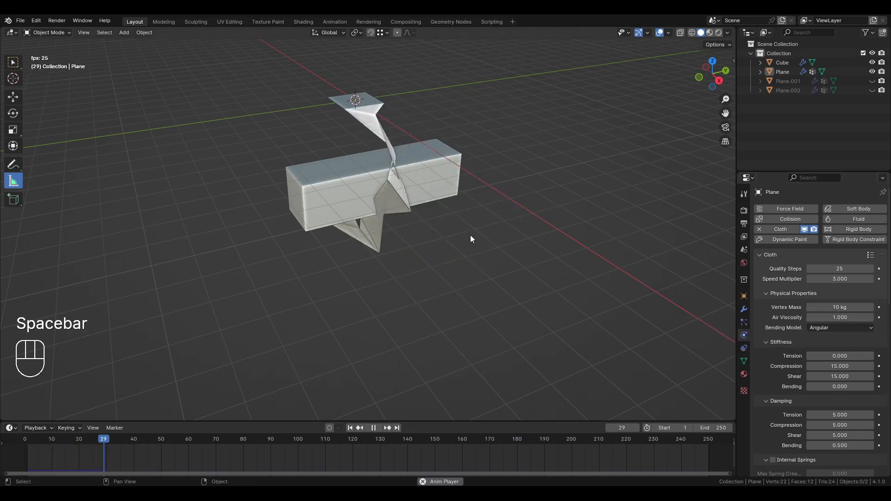
middle_drag(469, 235, 499, 203)
- Set the cloth's Vertex Mass to 20 kg and next to 50 kg during playback, stop the simulation and rewind
click(843, 307)
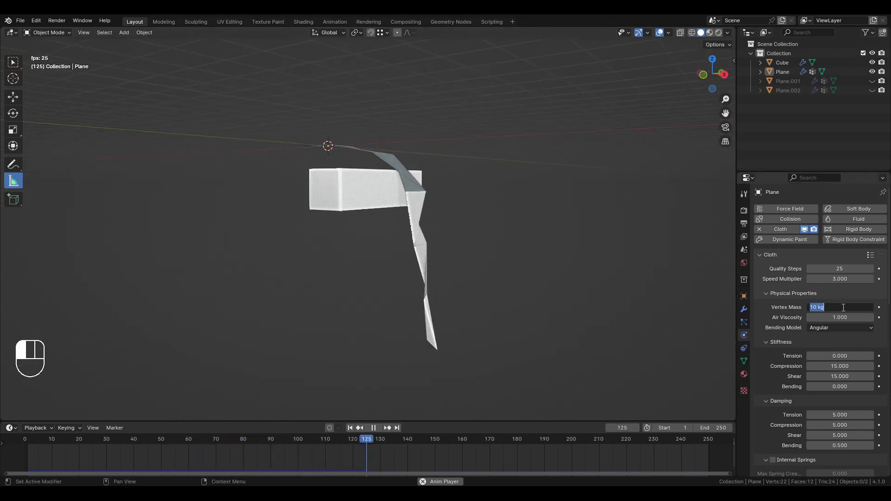
text(20)
key(Return)
click(842, 308)
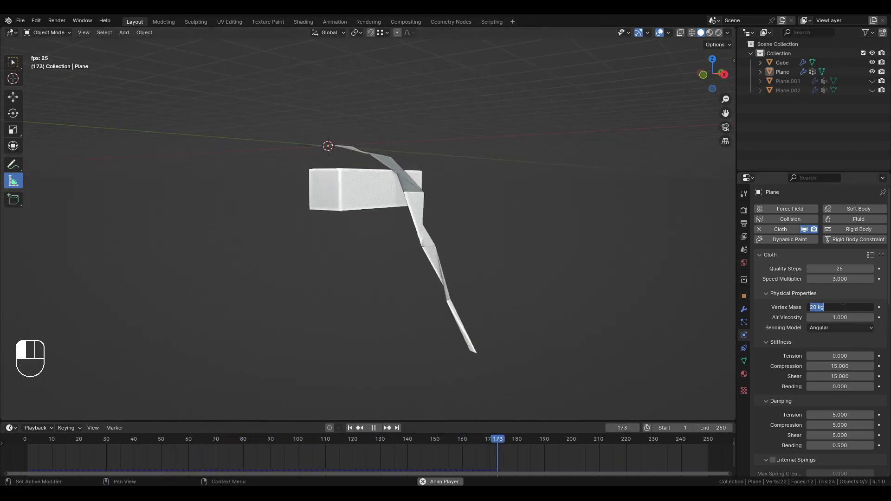
text(50)
key(Return)
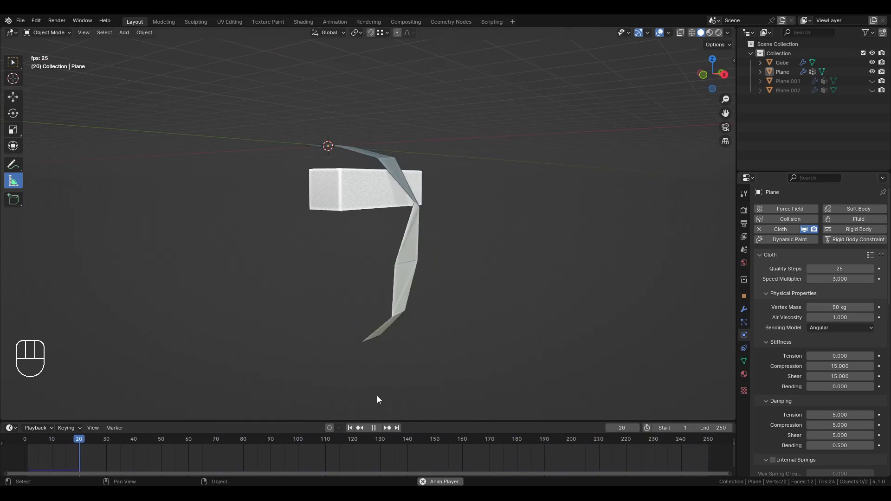
key(space)
key(shift+Left)
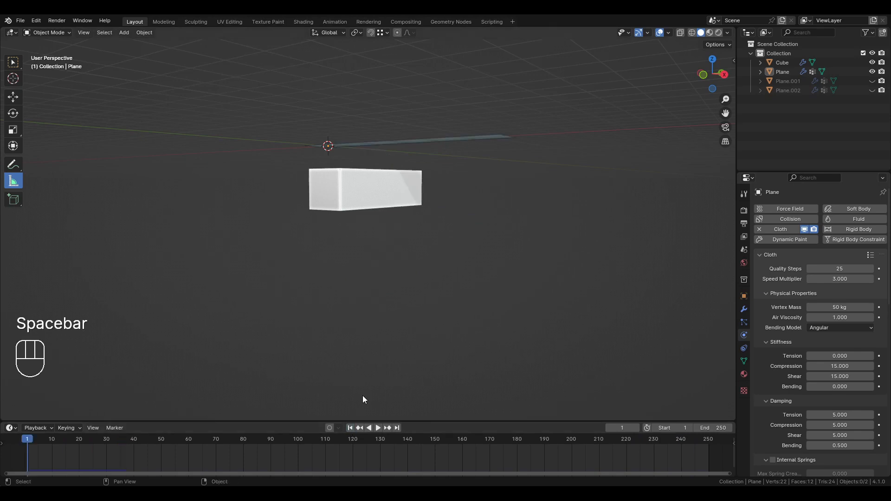
- Select the strip, view it from above, and inspect its Compression and Shear stiffness values
middle_drag(412, 160, 409, 230)
scroll(411, 190, up, 2)
shift+middle_drag(412, 188, 414, 222)
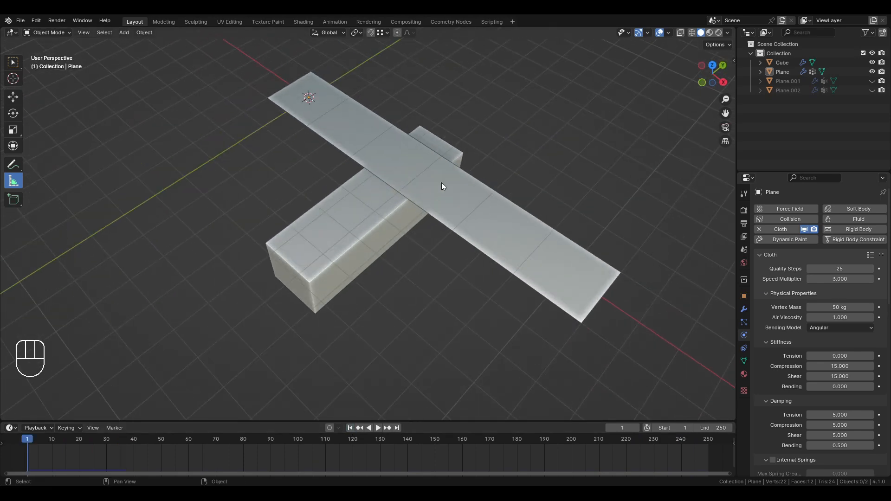
click(413, 183)
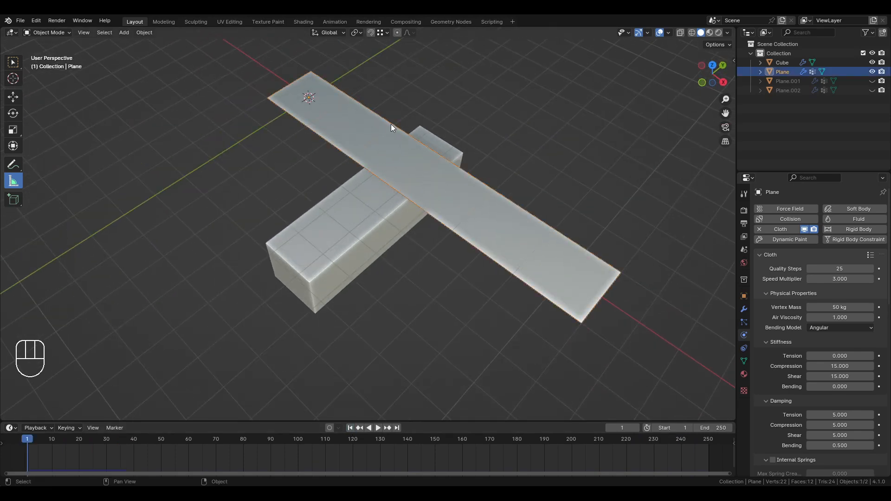
shift+middle_drag(354, 167, 355, 198)
scroll(353, 190, up, 2)
mouse_move(349, 152)
middle_down()
mouse_move(347, 135)
mouse_move(343, 161)
middle_up()
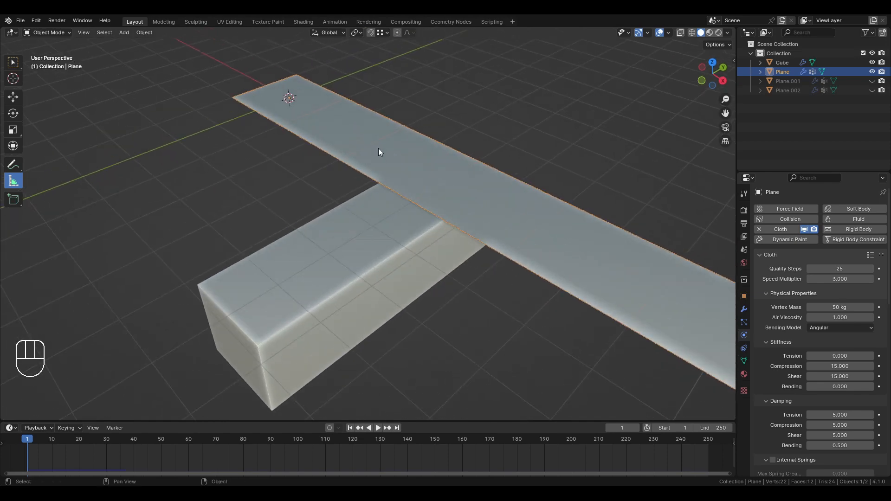
click(845, 366)
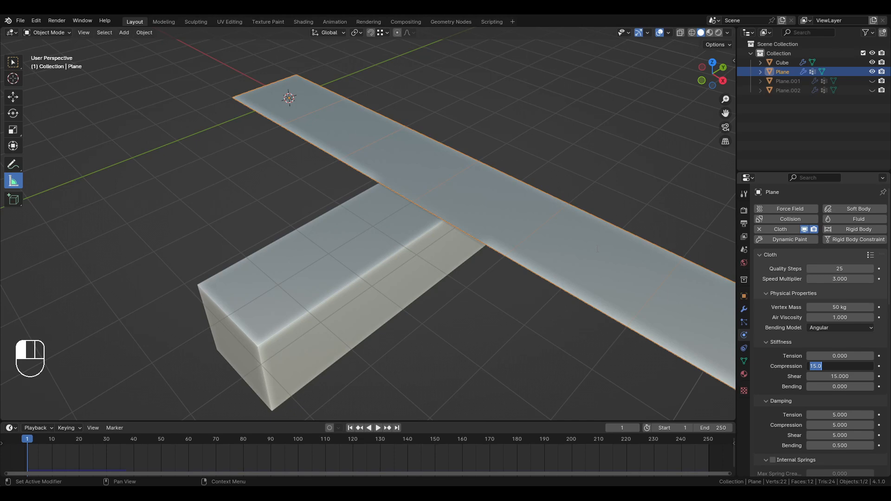
click(218, 67)
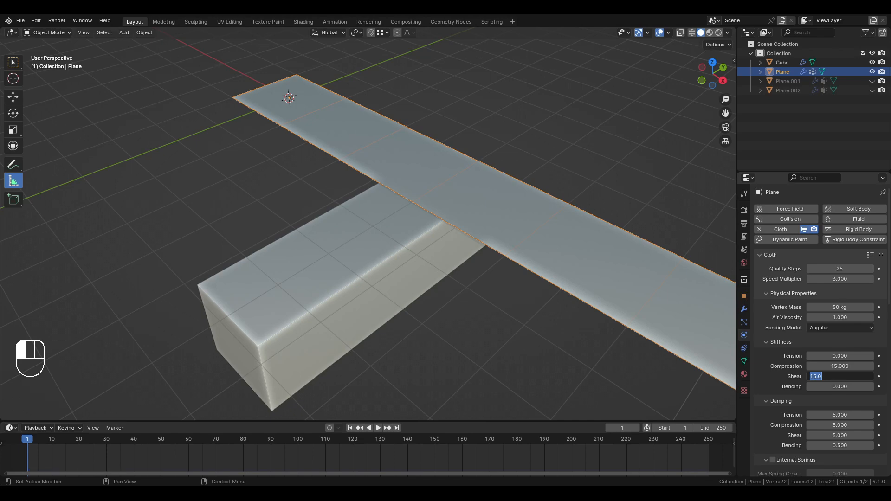
- Examine the strip's second face and its edges in Edit Mode up close, and return to Object Mode
key(Tab)
key(2)
key(3)
click(317, 146)
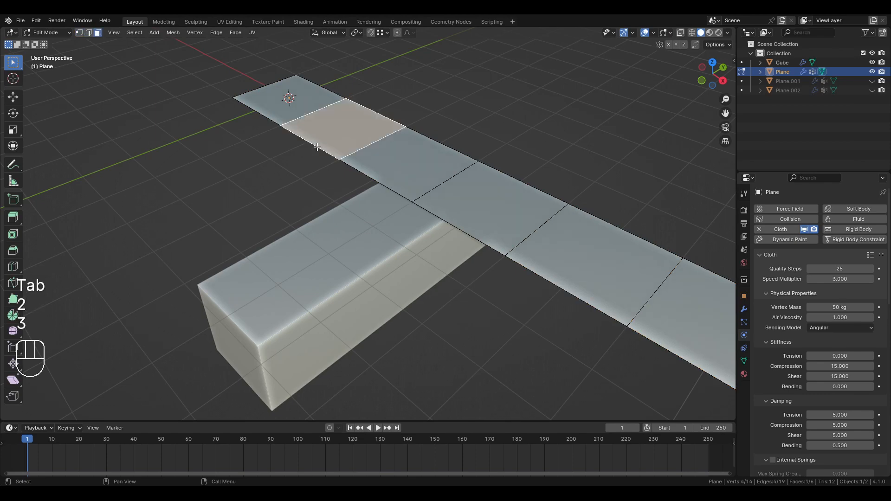
scroll(319, 148, up, 3)
shift+middle_drag(320, 149, 333, 218)
key(2)
click(326, 164)
middle_drag(328, 161, 427, 223)
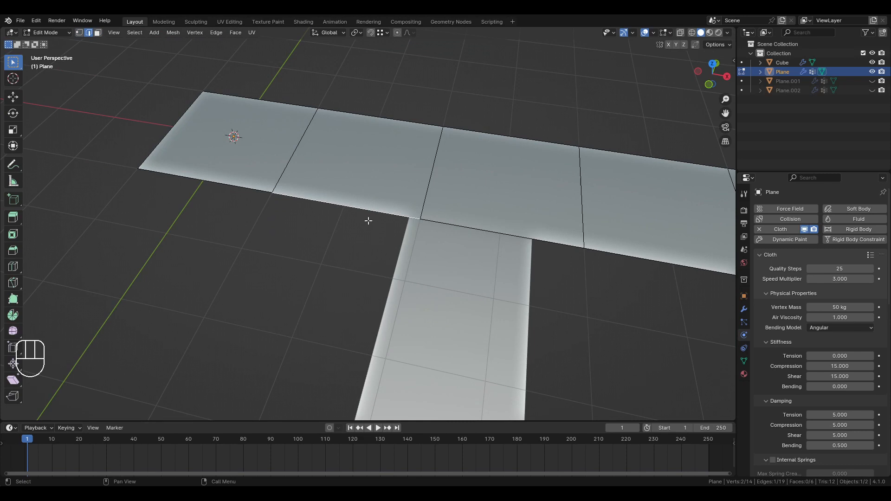
shift+middle_drag(519, 215, 439, 209)
key(Tab)
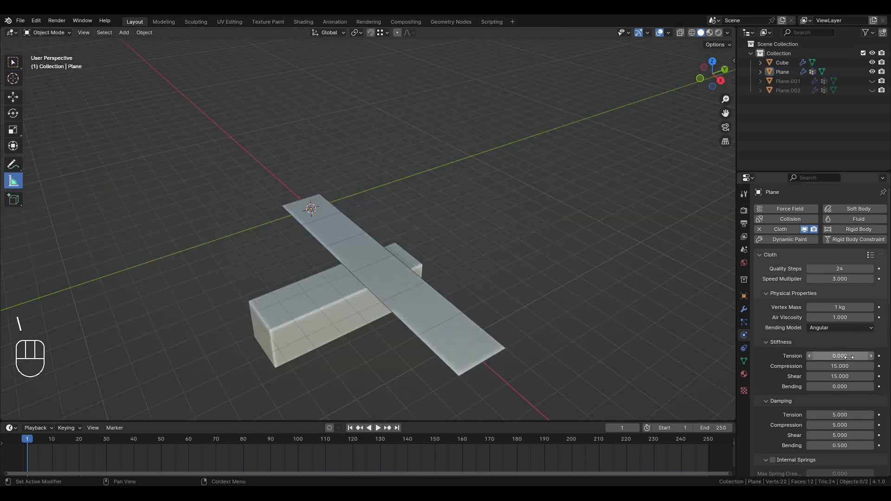
- Set the cloth's Tension stiffness to 300 and its Compression stiffness to 0
click(848, 357)
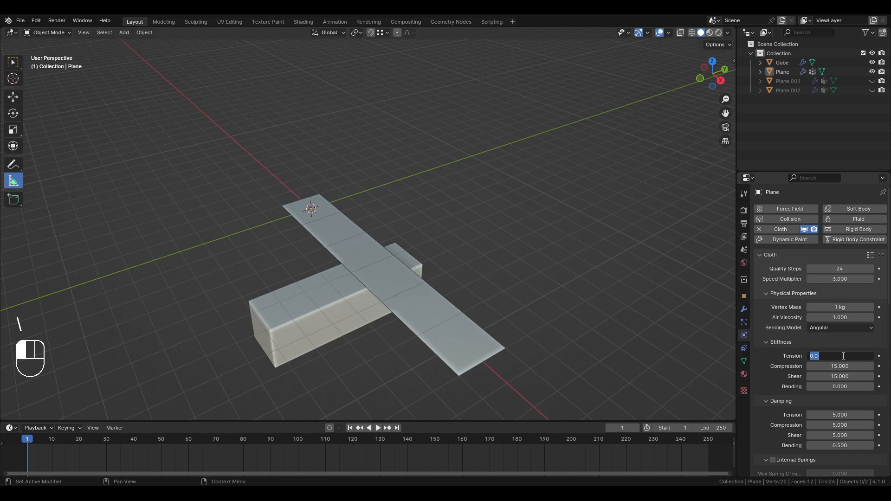
text(300)
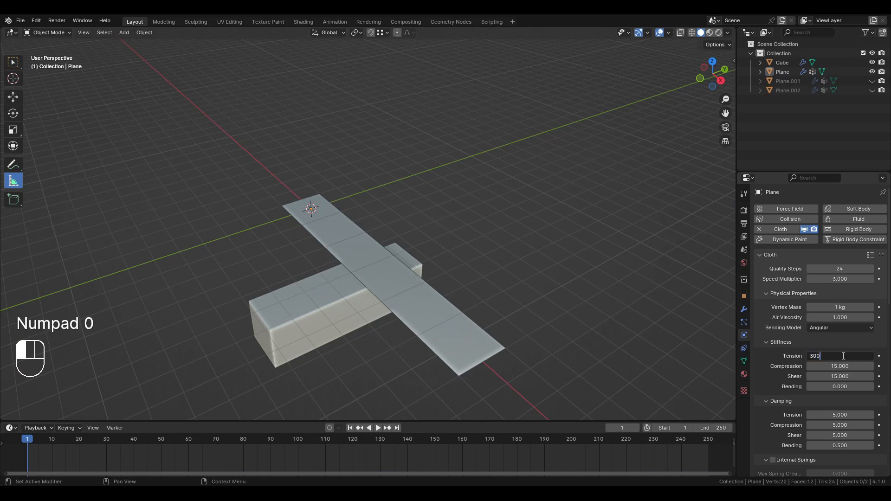
key(Return)
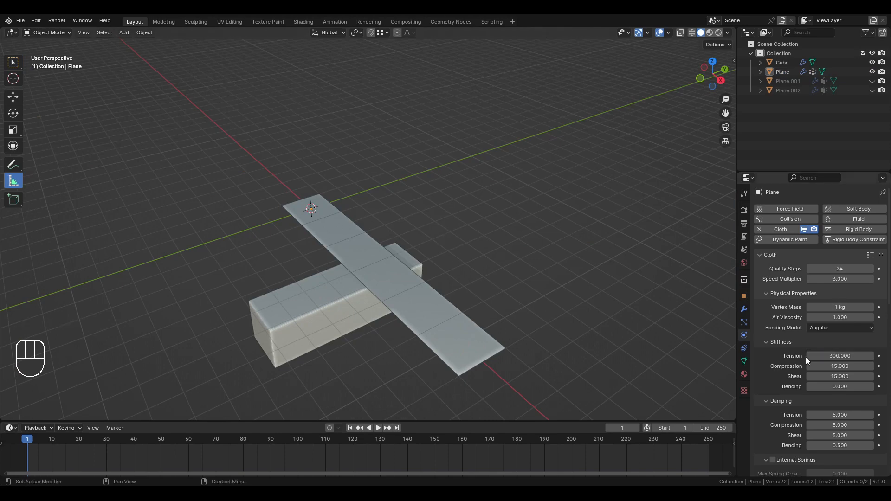
double_click(839, 367)
text(0)
key(Return)
- Play the cloth simulation with the high tension and zero compression stiffness, stop it, and rewind to frame 1
scroll(502, 249, up, 3)
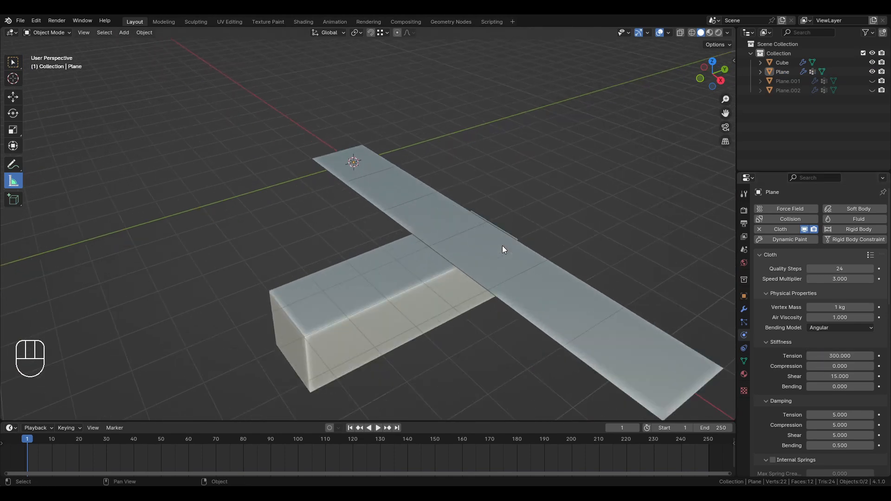
key(space)
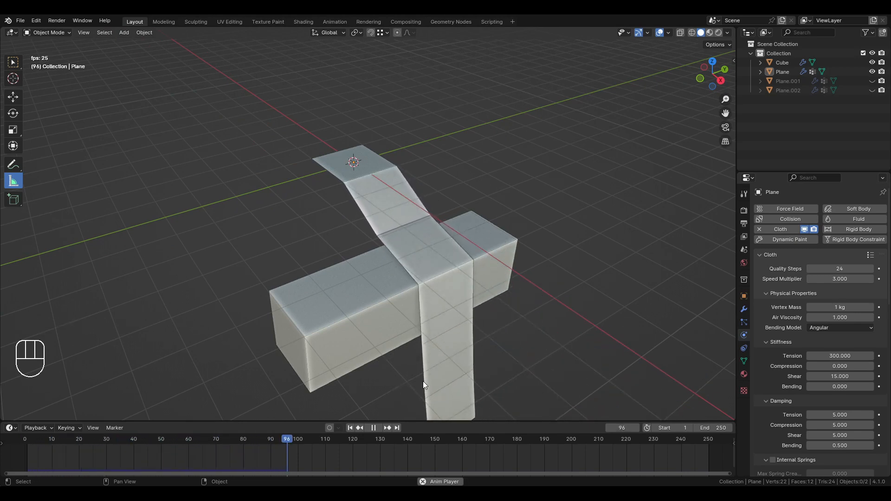
key(space)
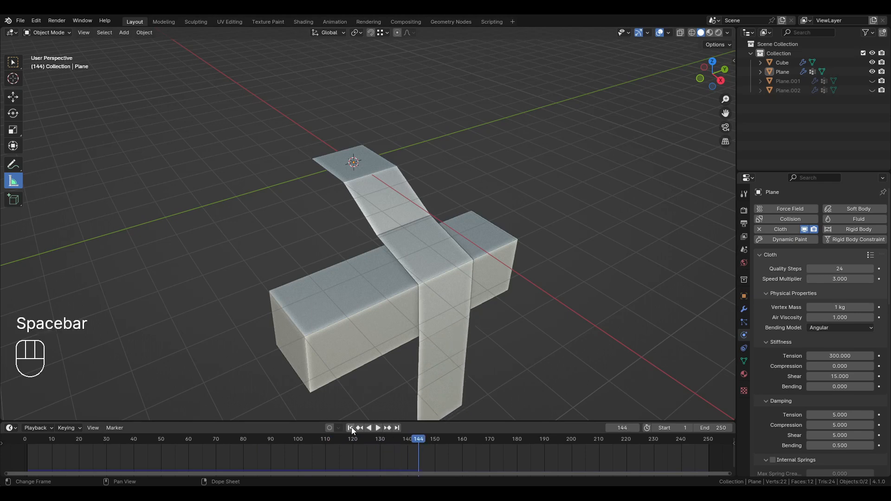
click(352, 428)
- Add a 32-vertex mesh circle, move it beside the strip along the Y axis, and scale it up by about 2.48
scroll(352, 260, down, 2)
shift+middle_drag(424, 225, 355, 276)
key(shift+a)
mouse_move(355, 277)
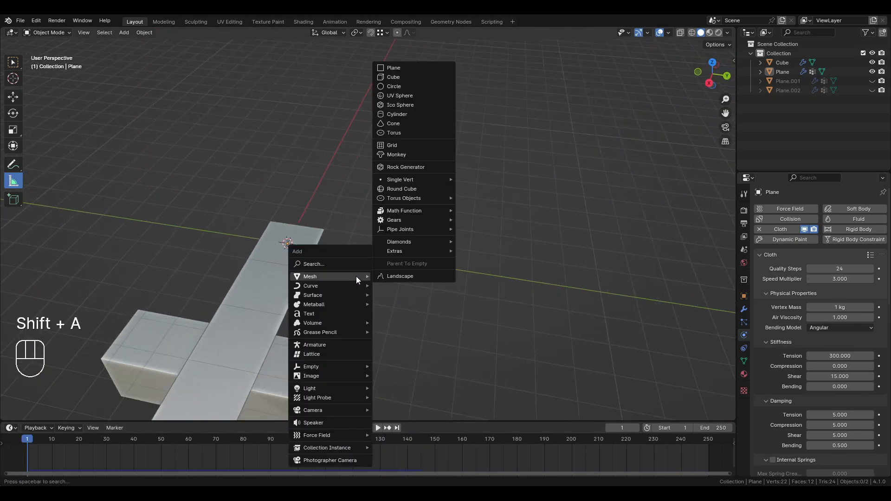
text(ci)
key(Return)
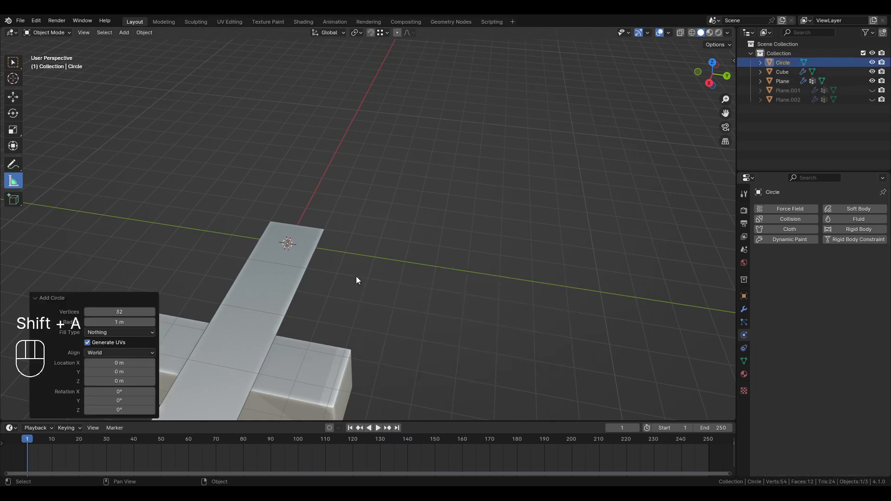
key(g)
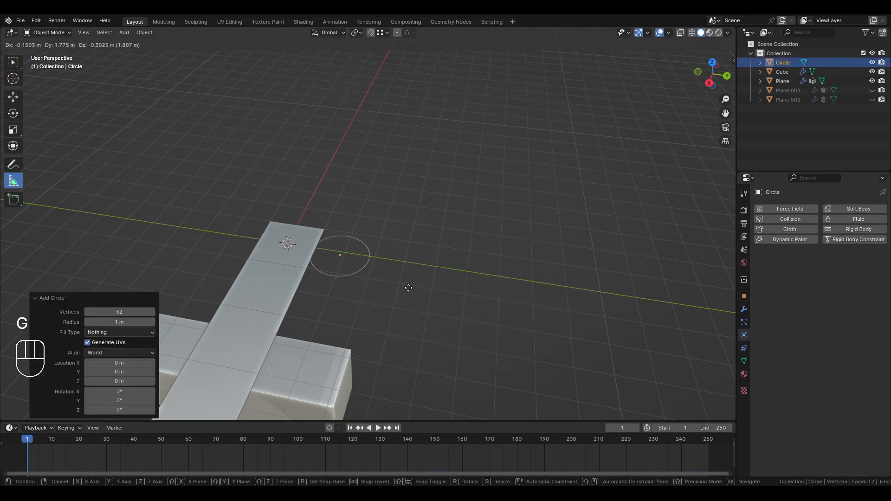
click(553, 304)
key(s)
click(557, 293)
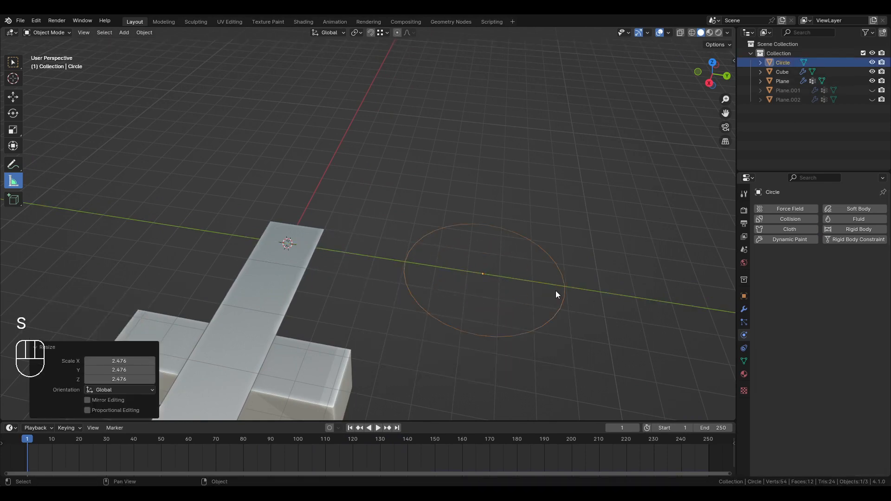
- Fill the circle with a single face in Edit Mode
key(Tab)
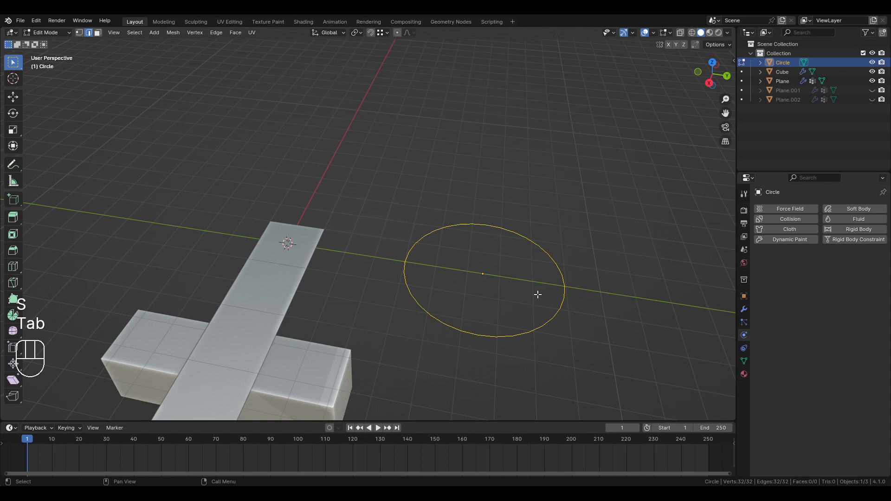
key(f)
key(Tab)
key(Tab)
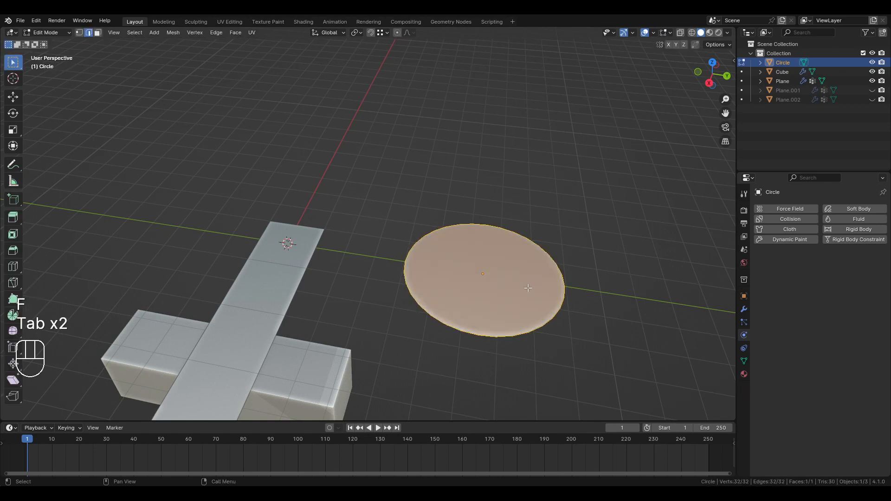
- Inset the circle's face by about 0.76 m and merge the inner face's vertices at the center
key(i)
click(541, 283)
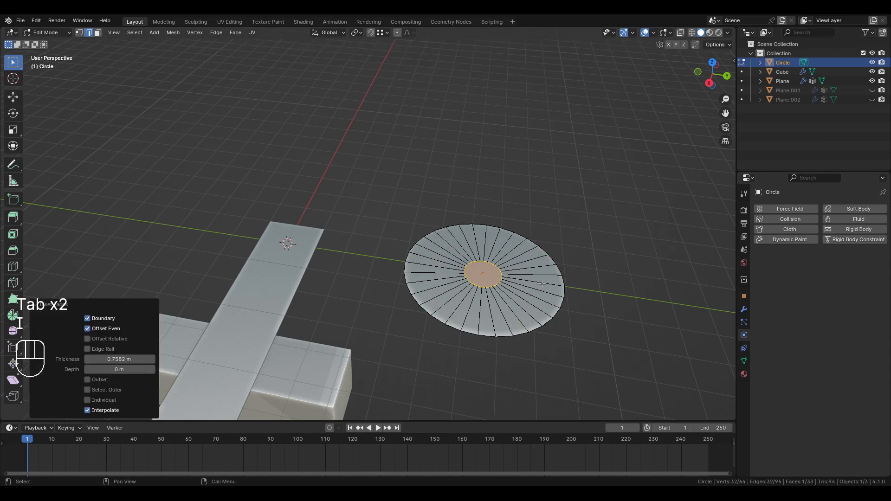
key(m)
click(541, 283)
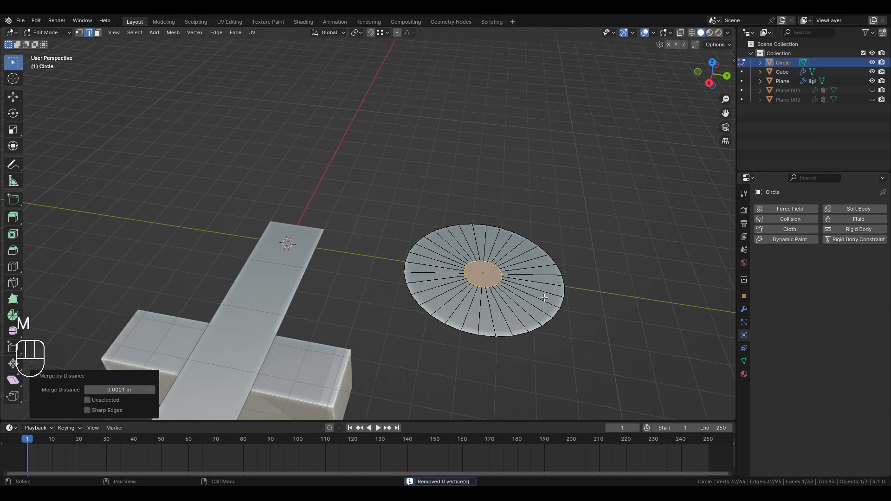
key(m)
click(533, 267)
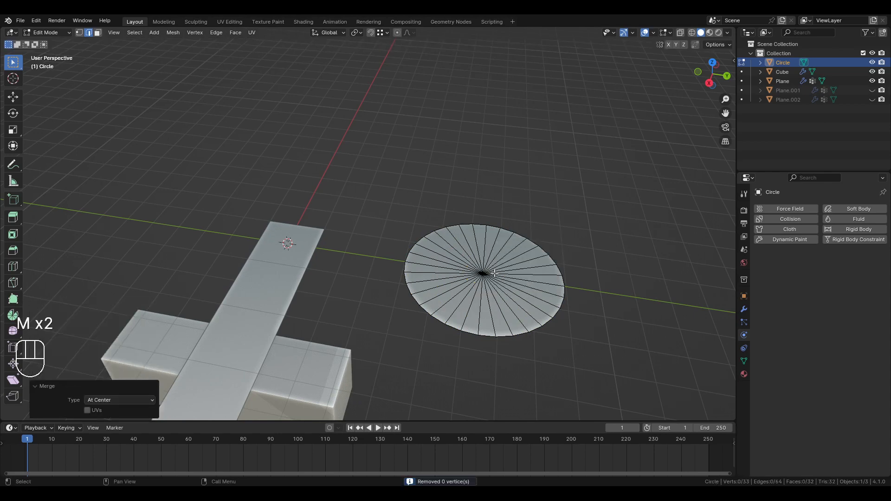
- Merge all of the circle's vertices by distance and return to Object Mode
key(Tab)
key(Tab)
key(a)
key(m)
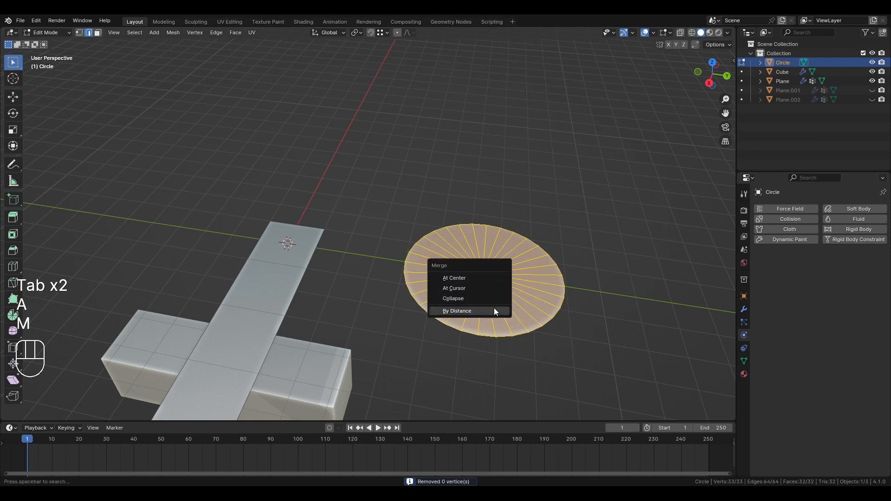
click(494, 310)
key(Tab)
- Add Cloth physics to the circle with tension stiffness 300 and compression stiffness 0
click(804, 231)
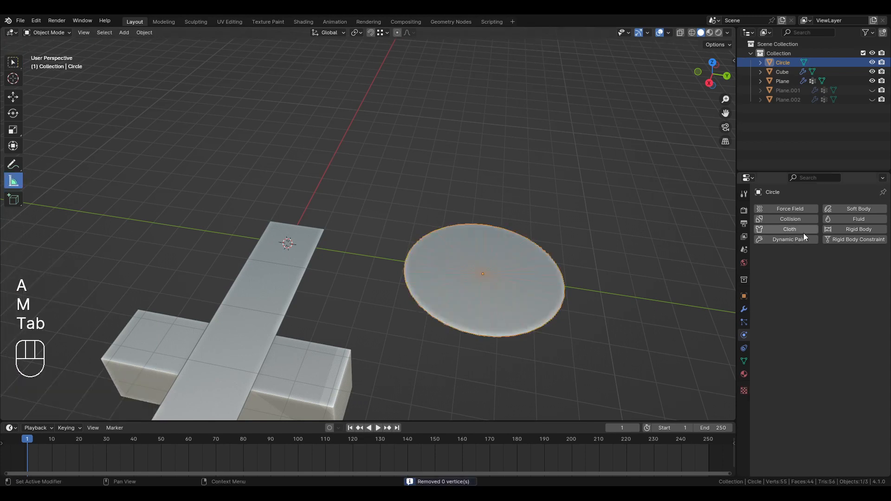
click(836, 356)
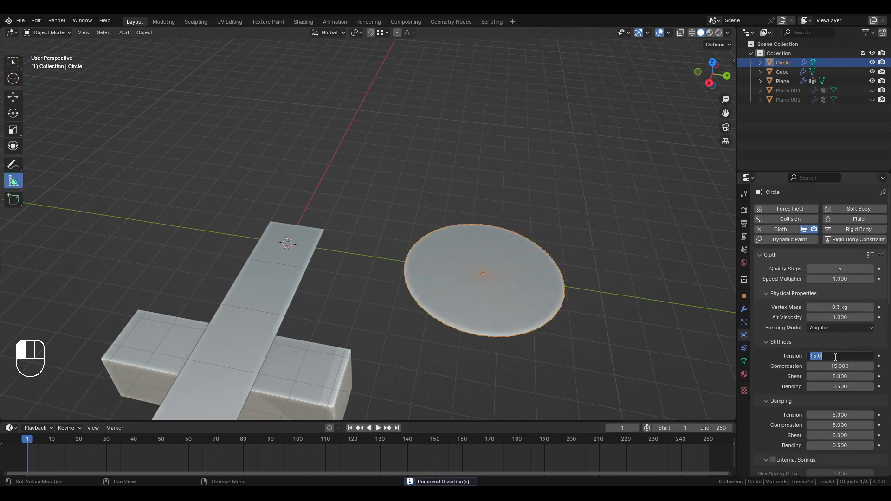
text(300)
key(Tab)
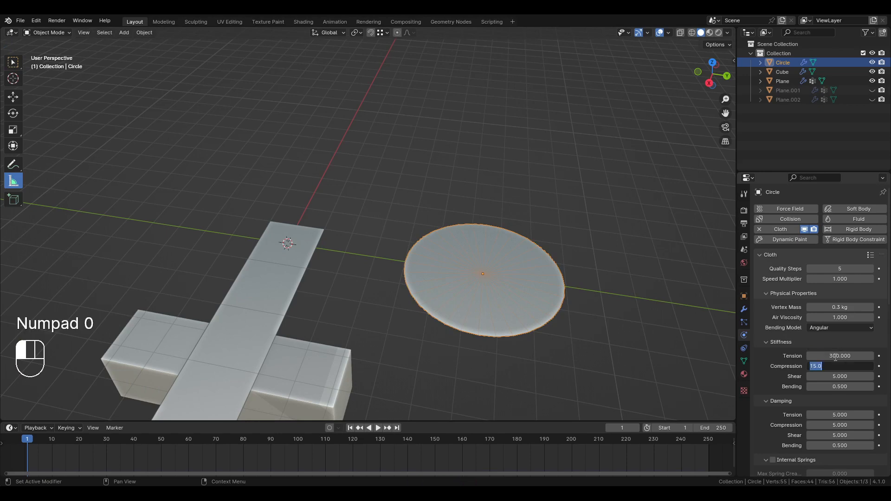
text(0)
click(835, 357)
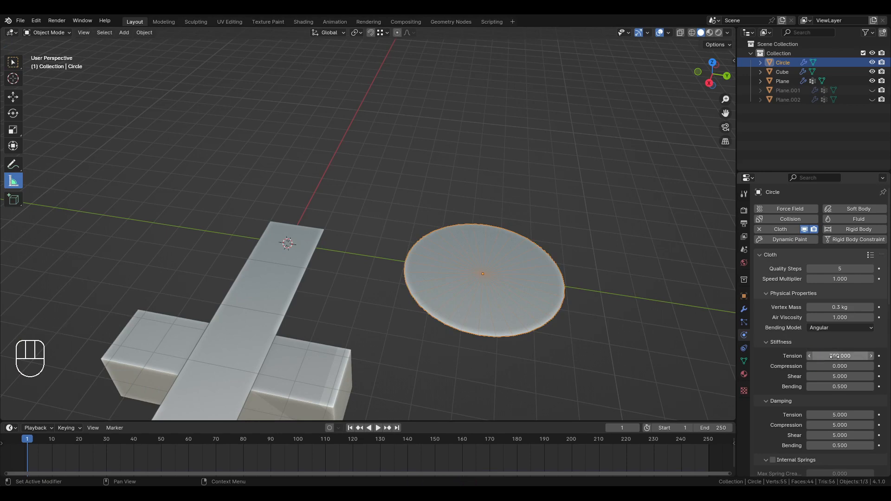
- Set the circle's cloth shear stiffness to 300 and its bending stiffness to 0
click(836, 376)
text(300)
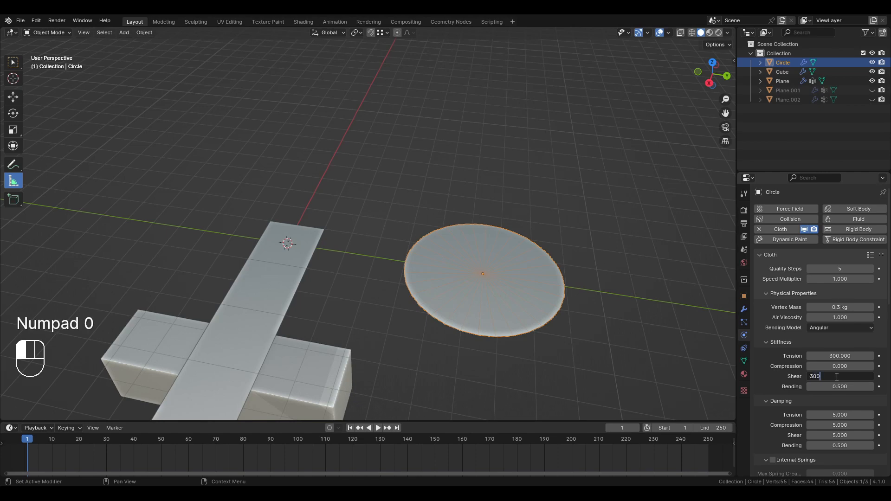
click(837, 376)
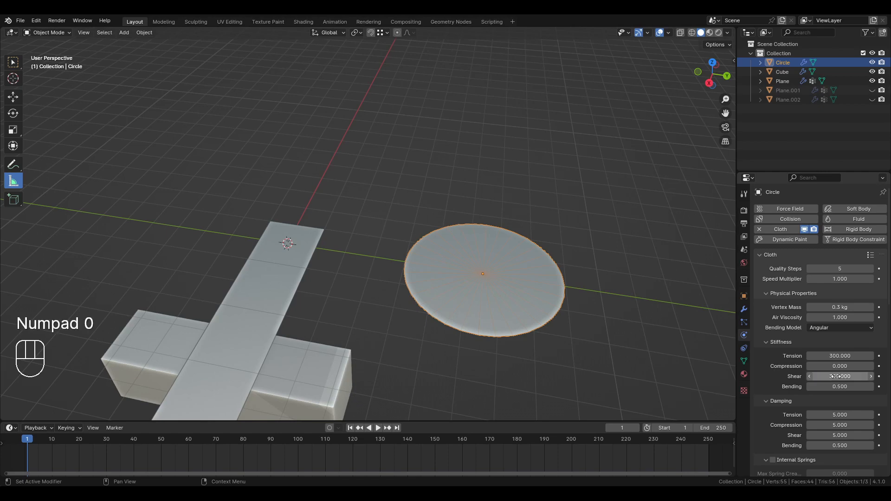
click(836, 390)
text(0)
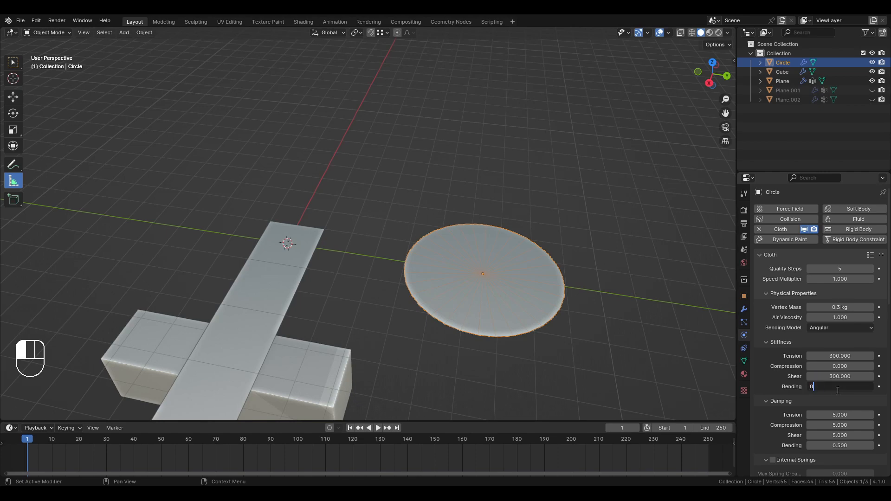
key(Return)
key(Tab)
click(832, 387)
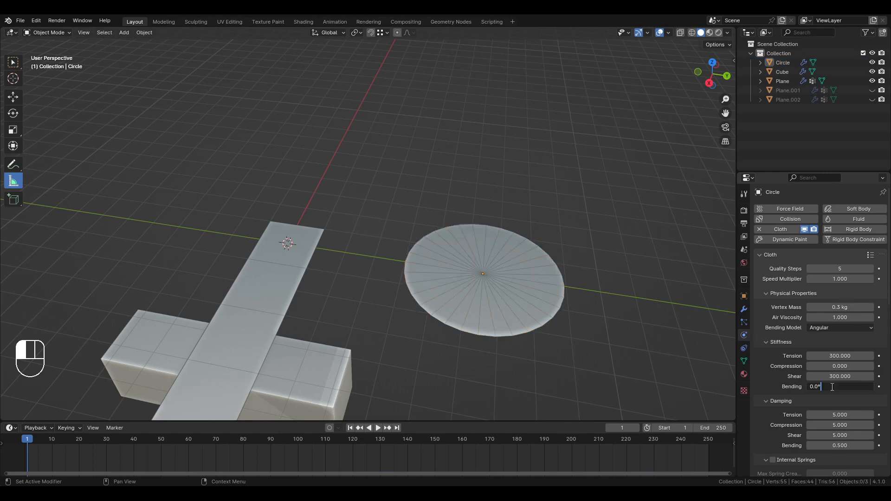
key(Return)
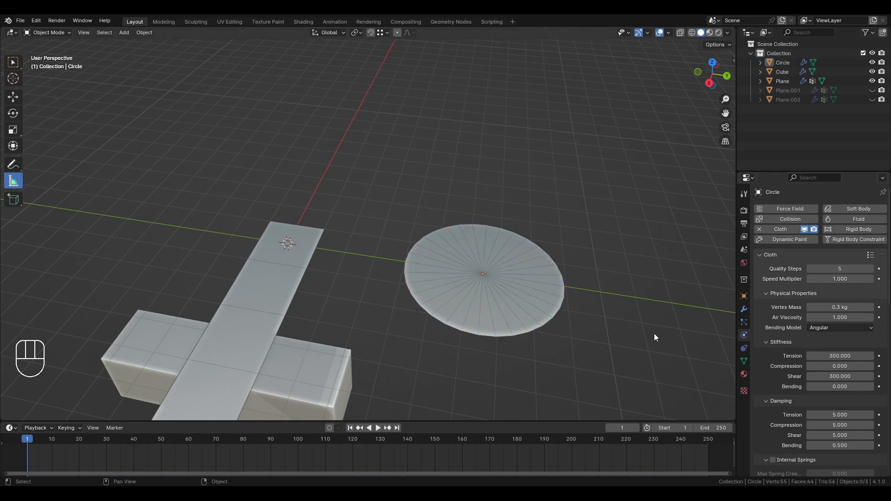
- Examine the circle's triangular faces in Edit Mode, selecting a single wedge running from the rim to the center
middle_drag(653, 333, 545, 275)
click(533, 304)
shift+middle_drag(533, 305, 548, 352)
middle_drag(548, 351, 408, 297)
scroll(408, 297, up, 4)
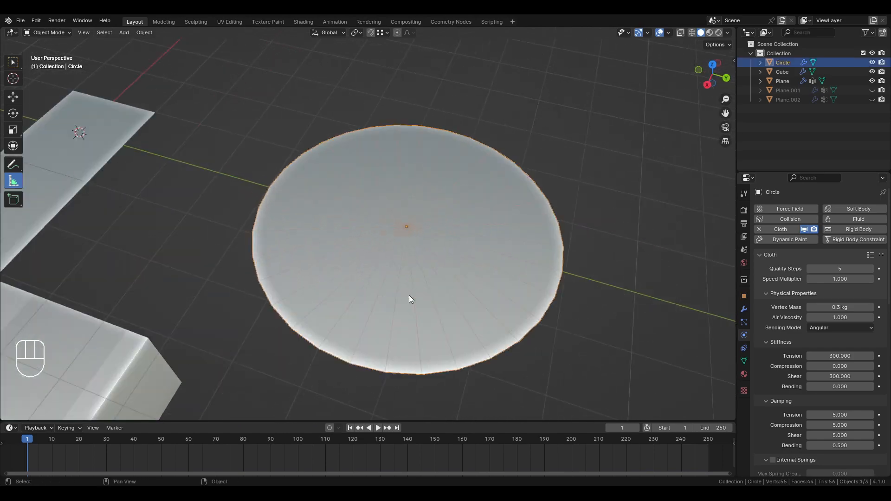
key(Tab)
click(391, 407)
middle_drag(392, 406, 416, 315)
click(372, 370)
scroll(372, 373, up, 2)
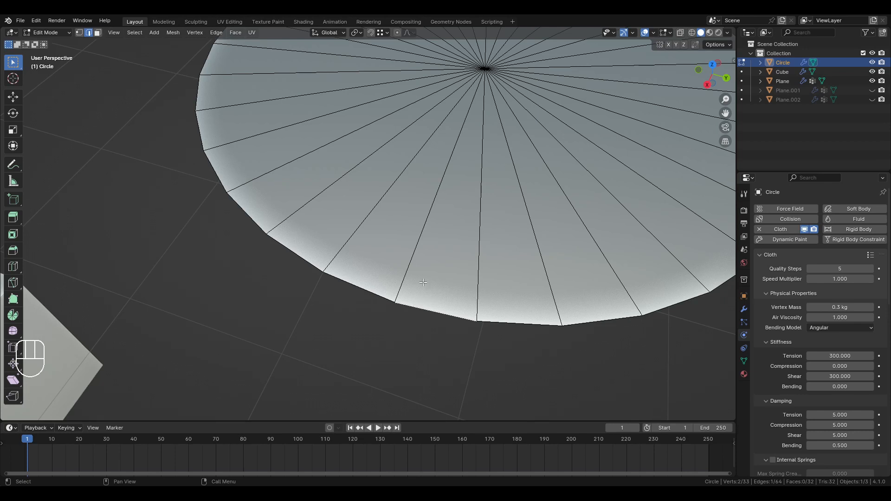
key(3)
click(450, 265)
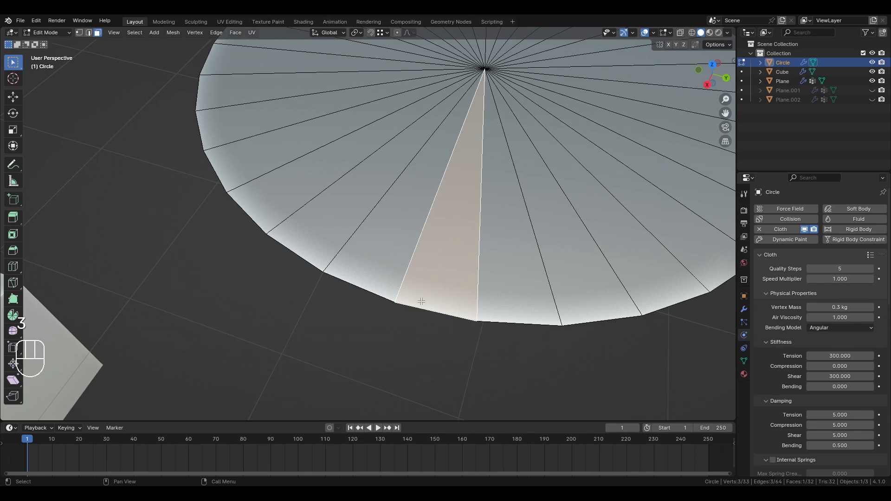
scroll(451, 306, down, 3)
shift+middle_drag(451, 304, 465, 236)
shift+middle_drag(464, 186, 466, 242)
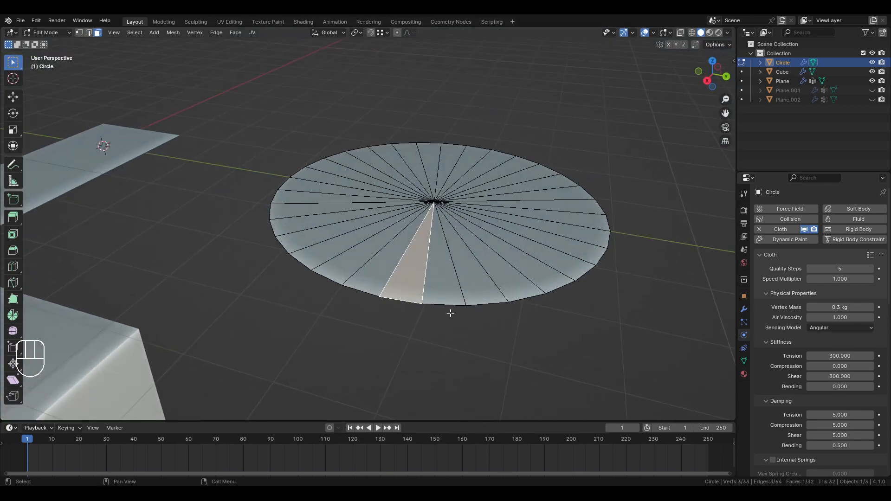
middle_drag(451, 313, 451, 302)
scroll(450, 258, up, 2)
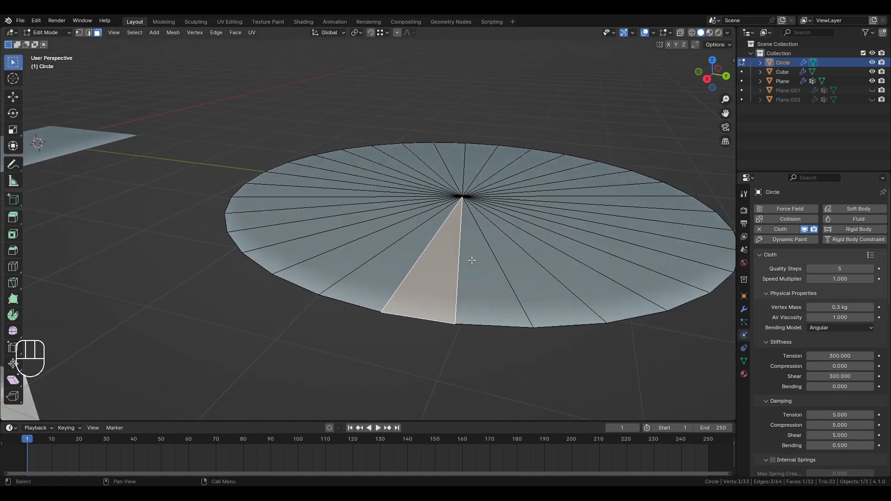
- Leave Edit Mode, briefly play the unpinned circle's cloth simulation, stop it, and rewind to frame 1
key(Tab)
scroll(471, 299, down, 3)
click(471, 327)
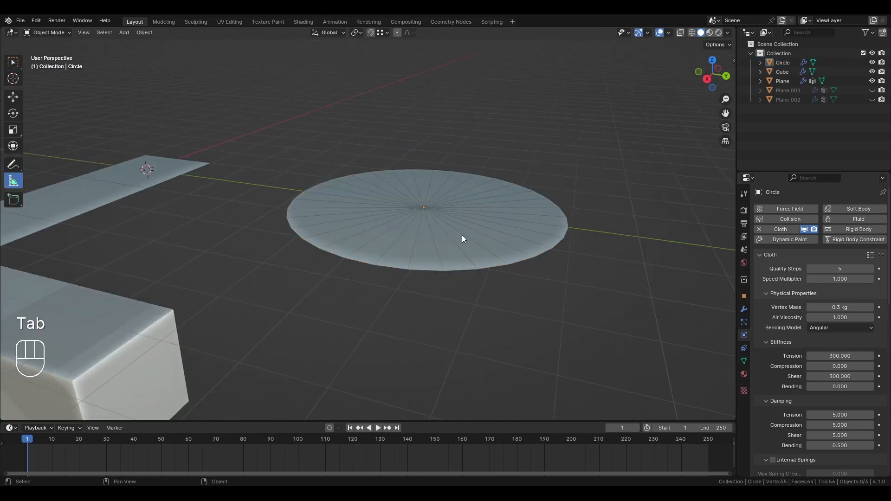
key(space)
key(space)
click(350, 427)
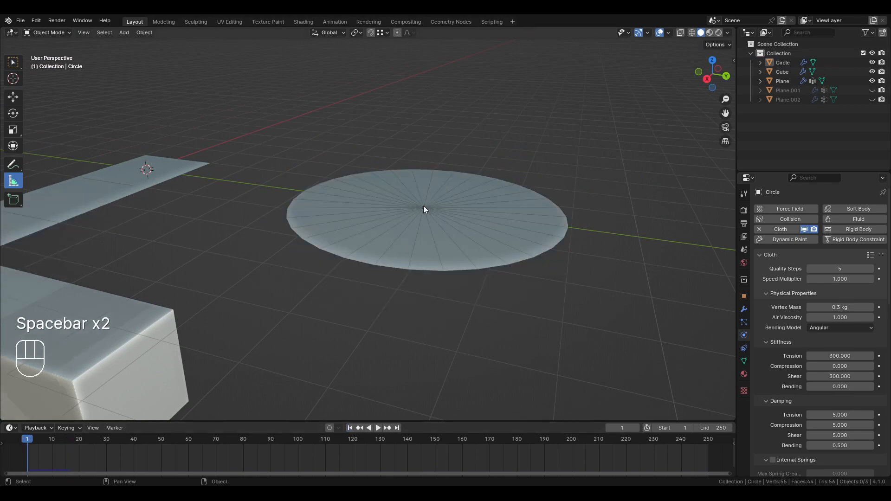
- Assign the circle's center vertex to a new vertex group
scroll(423, 210, up, 2)
key(Tab)
key(1)
click(446, 239)
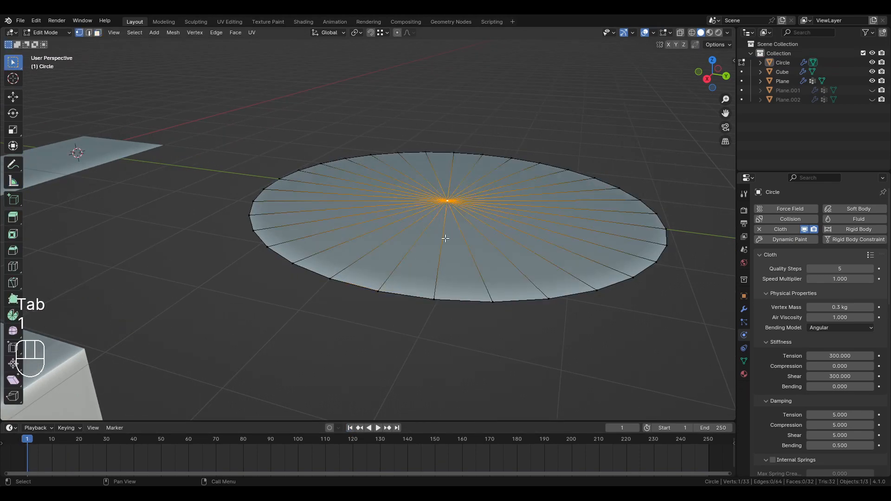
key(ctrl+g)
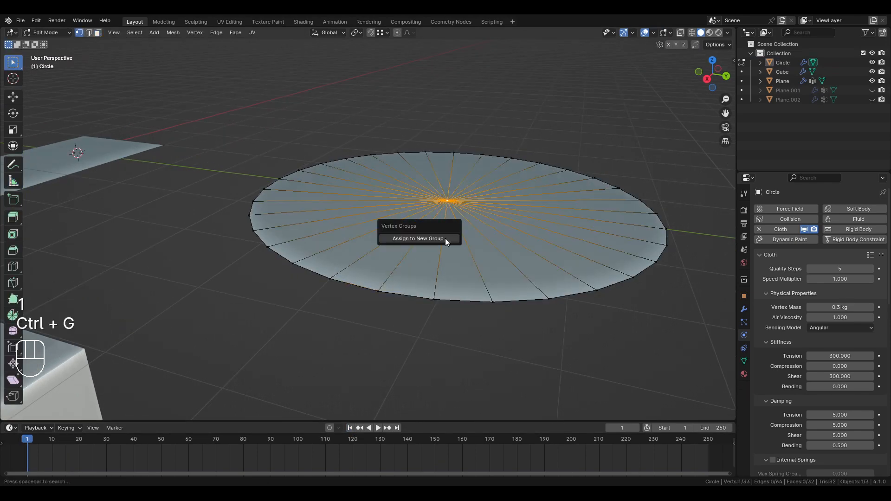
click(445, 238)
- Set the new vertex group as the circle's cloth Pin Group and set the vertex mass to 1 kg
scroll(777, 397, down, 5)
scroll(779, 399, down, 13)
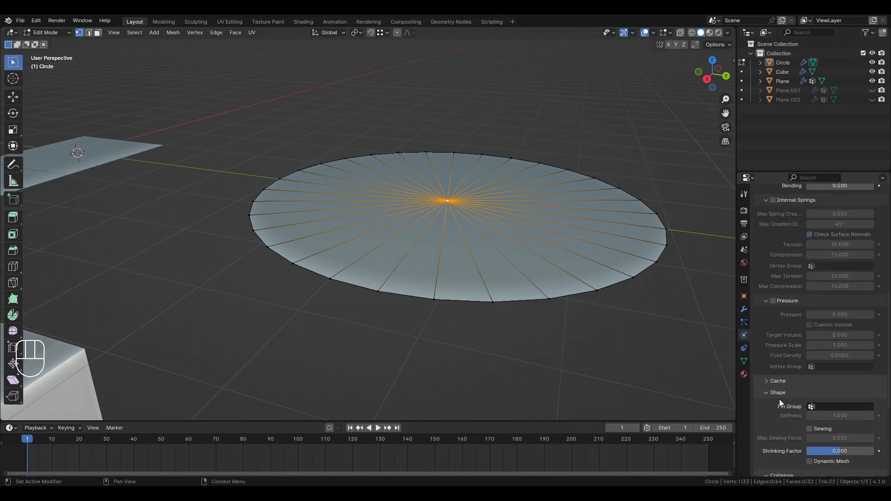
click(839, 341)
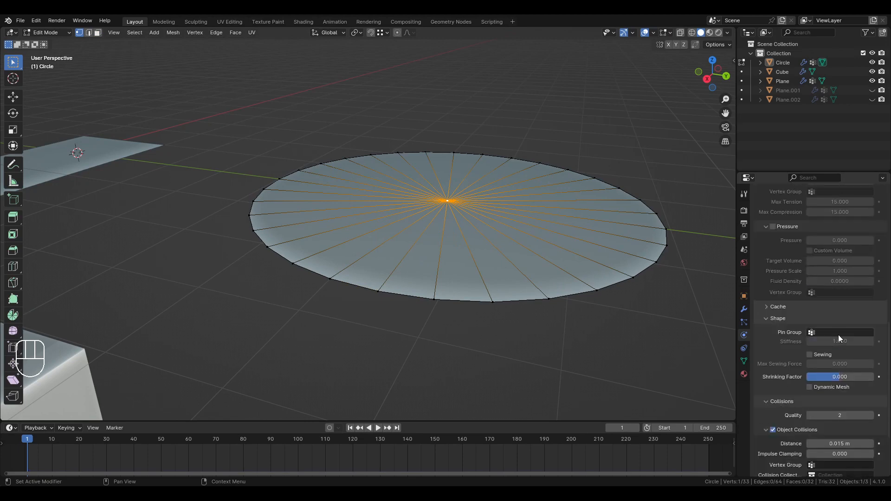
click(838, 333)
click(830, 346)
click(557, 328)
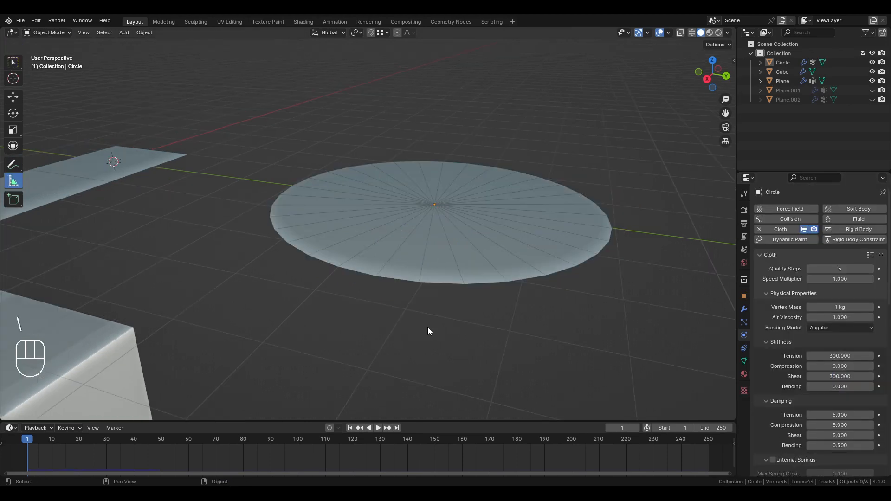
- Play the cloth simulation of the center-pinned circle, view it from another angle, and rewind to frame 1
middle_drag(451, 252, 457, 266)
click(461, 267)
key(space)
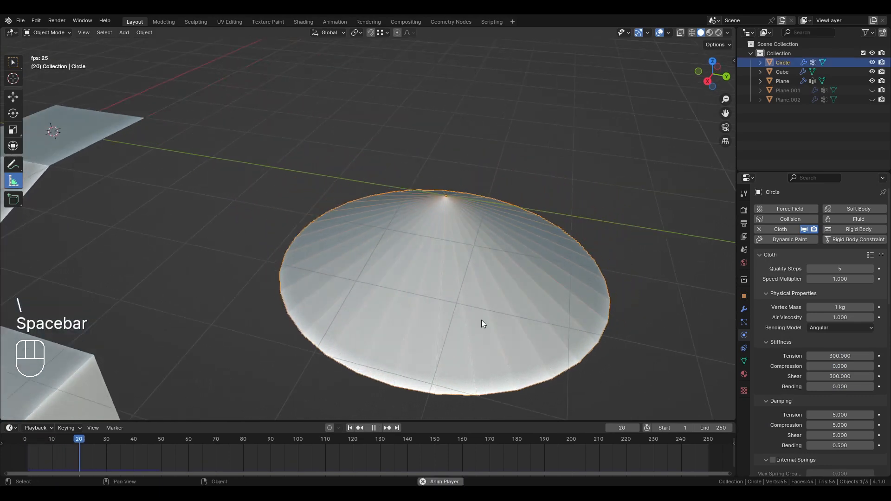
middle_drag(483, 322, 466, 332)
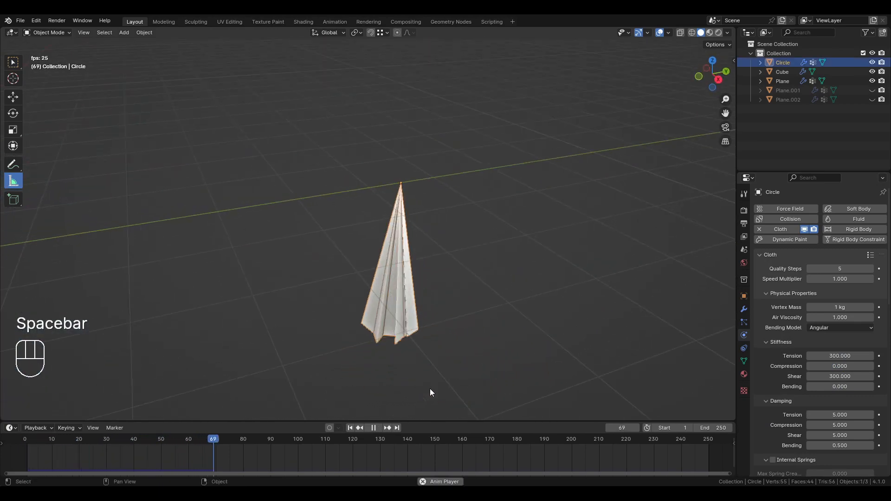
click(349, 428)
- Replay the circle's simulation, switch to top view partway, stop at frame 43, and inspect the folds from several angles
middle_drag(422, 244, 439, 233)
scroll(453, 276, up, 1)
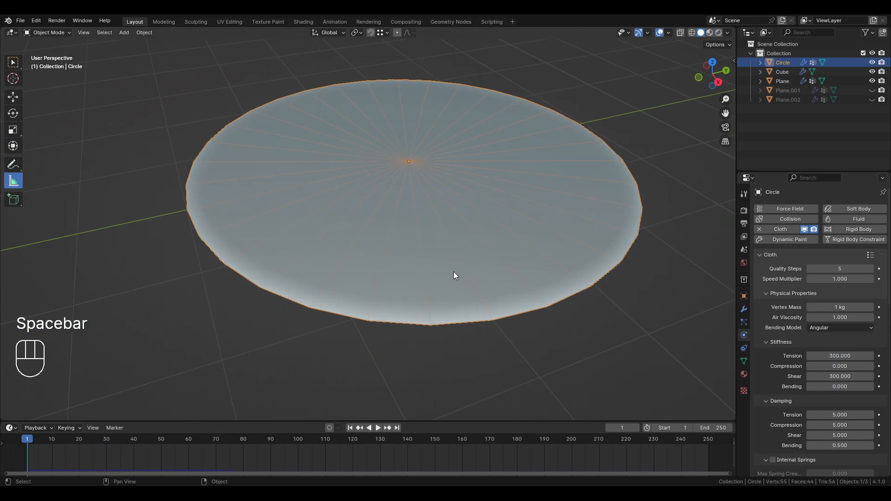
scroll(454, 310, up, 1)
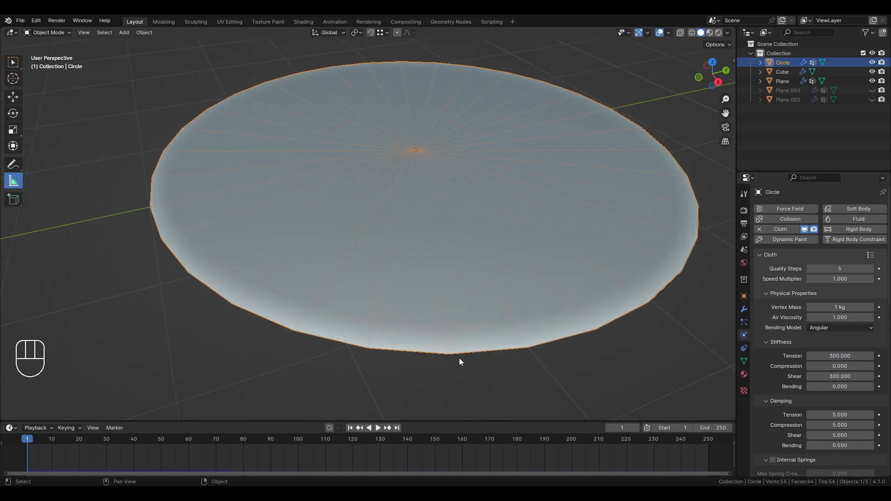
shift+middle_drag(429, 263, 424, 269)
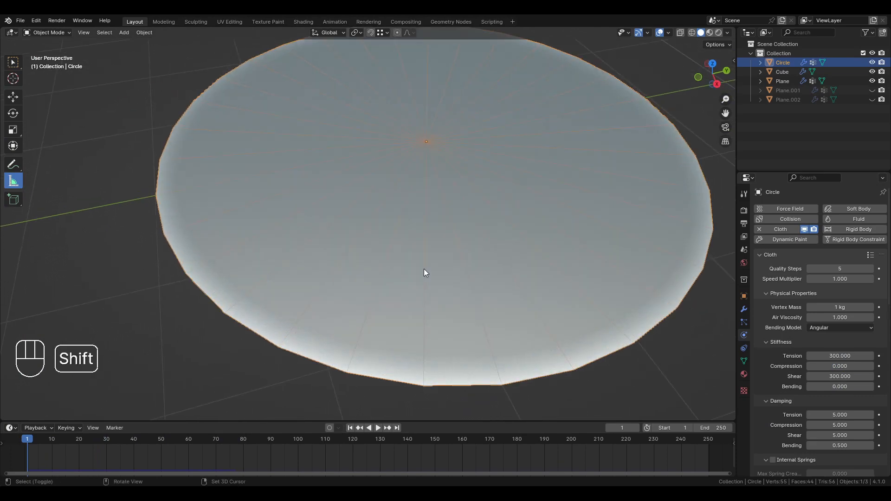
scroll(425, 269, down, 2)
shift+middle_drag(434, 236, 413, 290)
key(space)
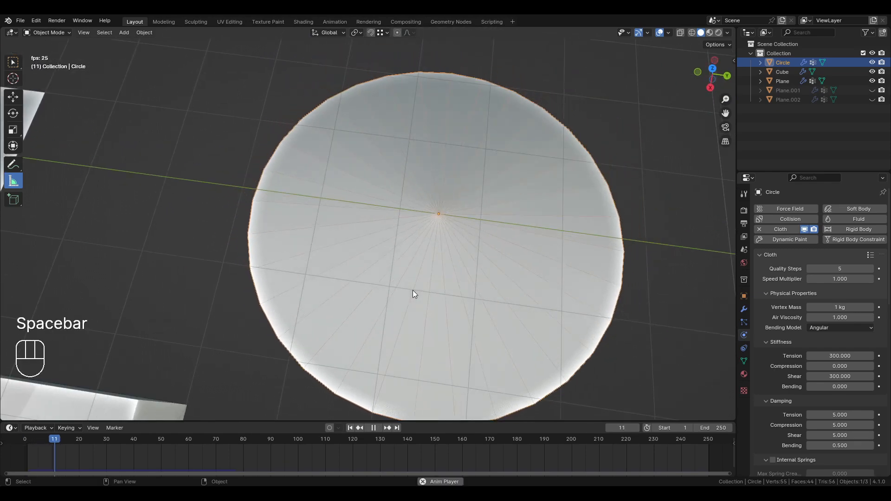
key(space)
key(KP_7)
key(space)
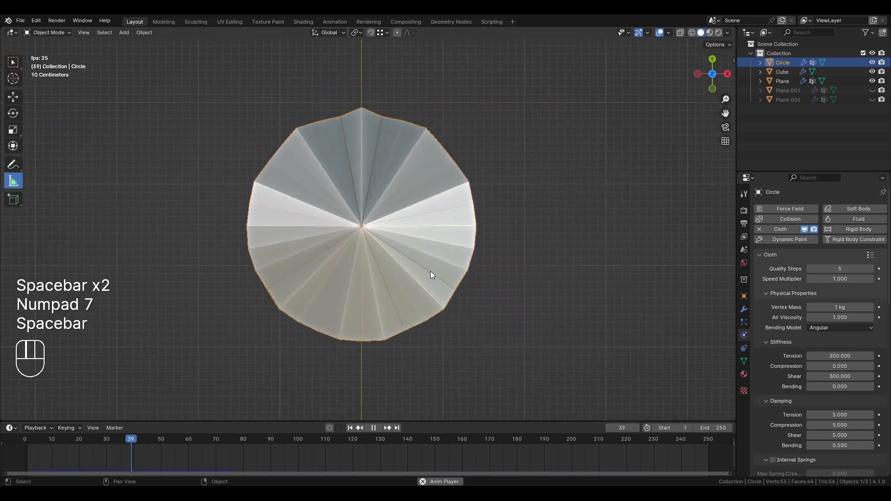
key(space)
shift+middle_drag(345, 302, 468, 209)
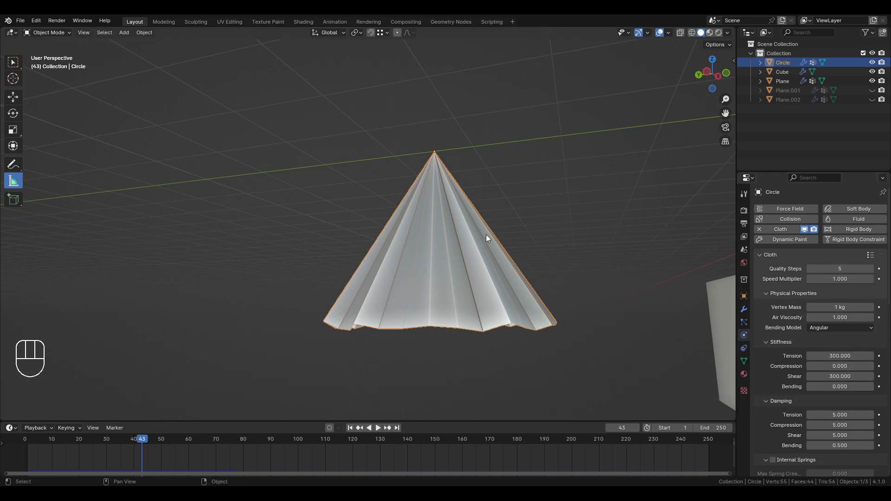
shift+middle_drag(486, 235, 439, 384)
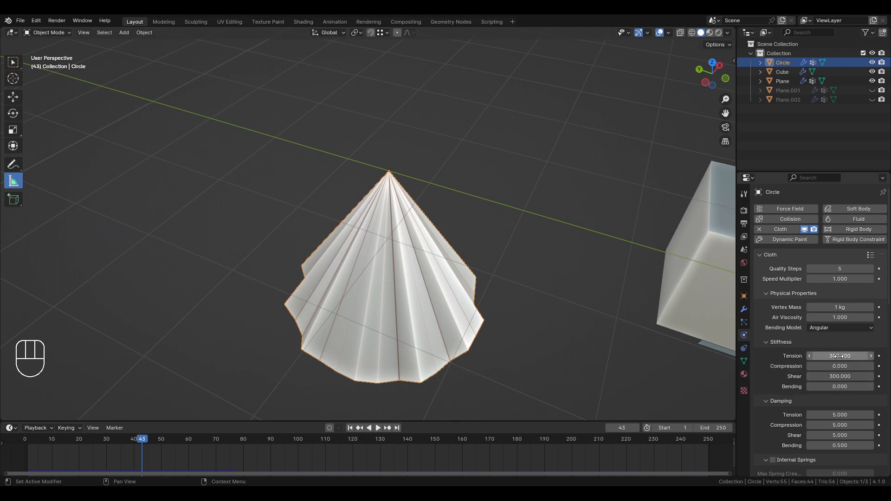
- Rewind the simulation to frame 1 and set the circle's bending stiffness to 200
click(837, 386)
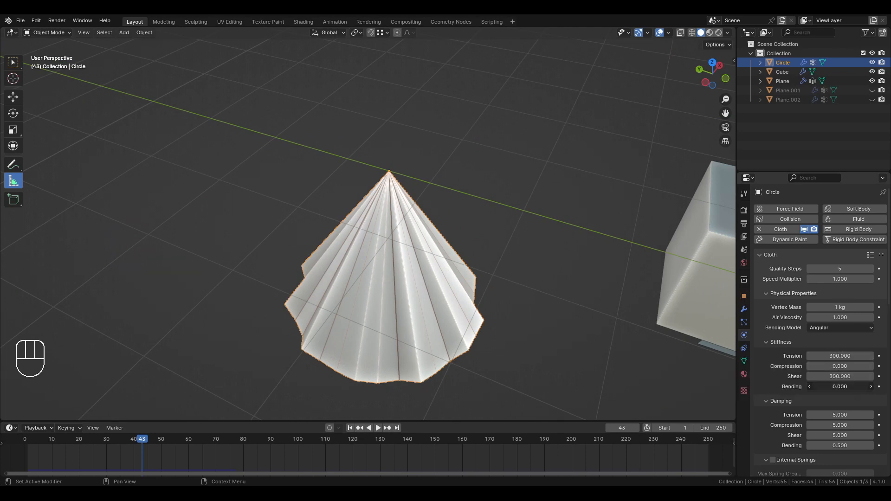
key(Return)
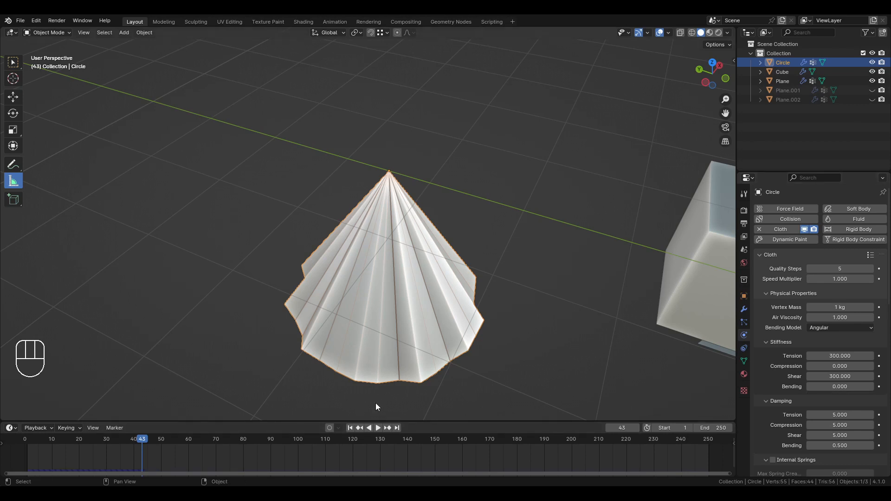
click(350, 428)
click(854, 386)
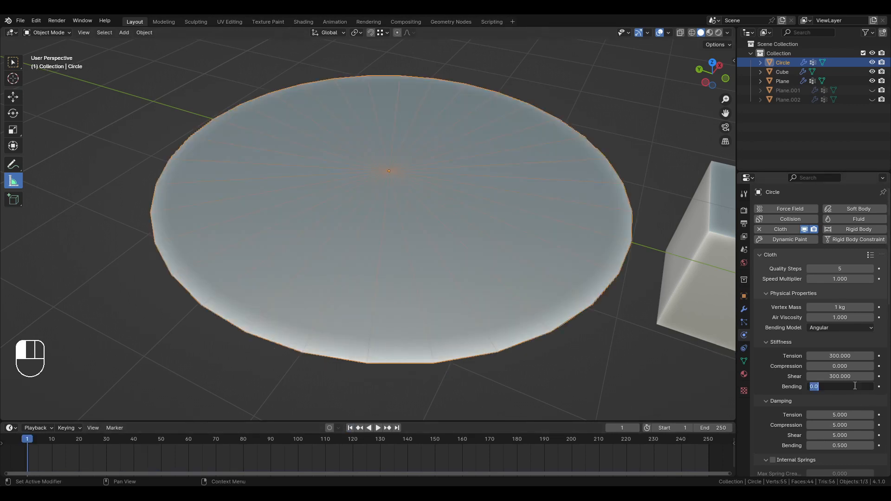
text(200)
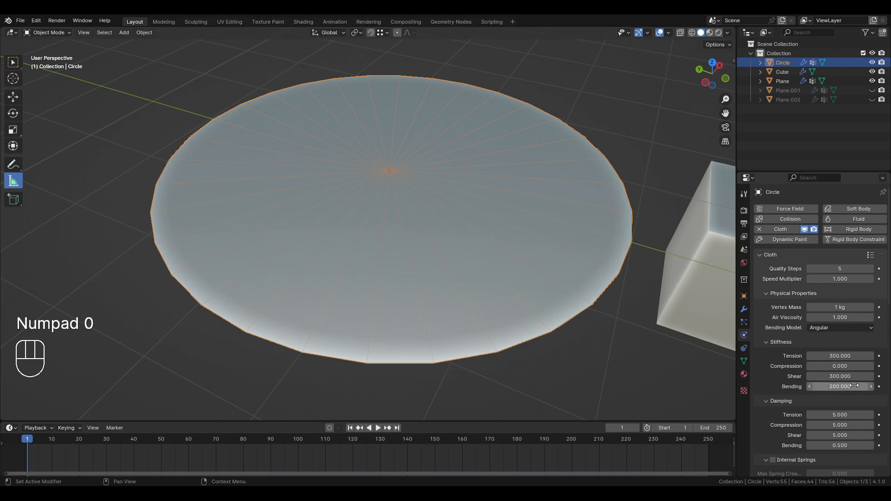
- Play the circle's cloth simulation with bending stiffness 200, stop at frame 14, and rewind to frame 1
key(Return)
click(512, 85)
middle_drag(512, 85, 464, 175)
key(space)
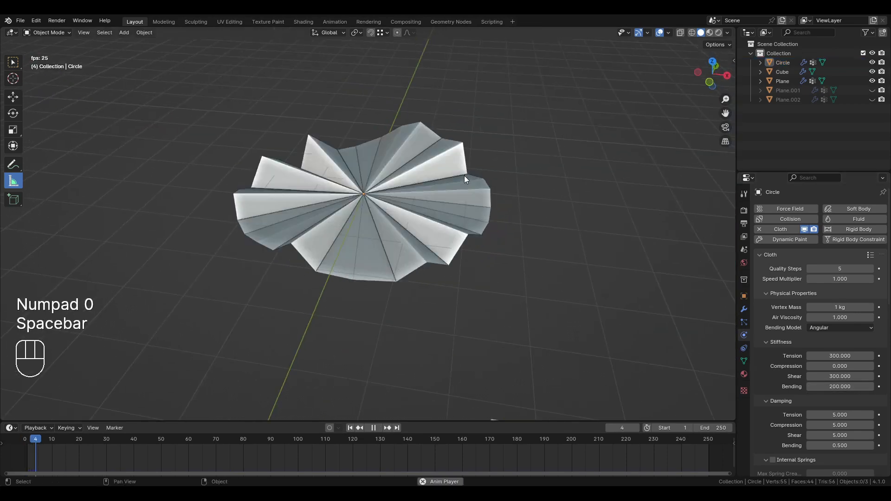
key(space)
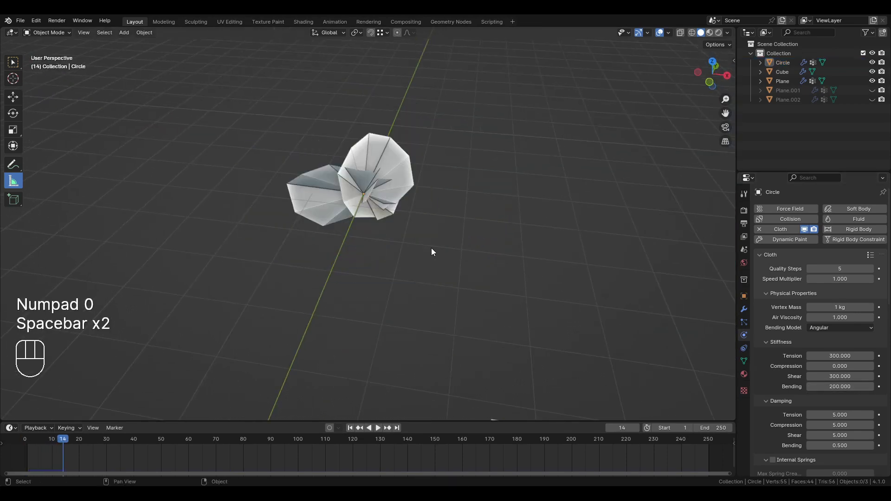
click(350, 428)
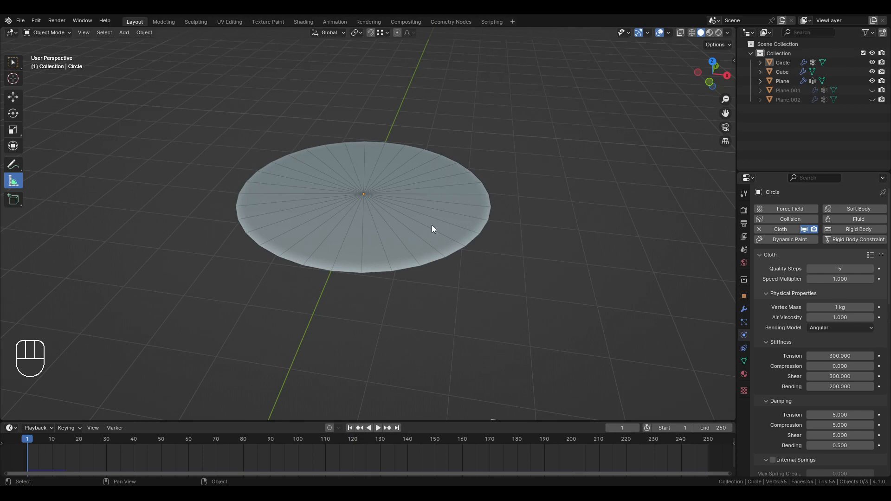
- Set the bending stiffness to 0, play the pinned strip's cloth simulation over the beam, and stop at frame 111
scroll(355, 175, up, 3)
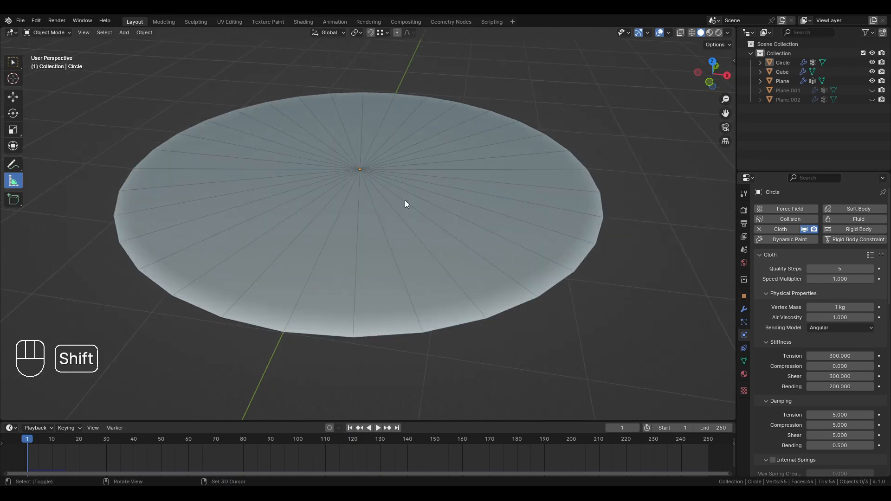
middle_drag(404, 200, 367, 168)
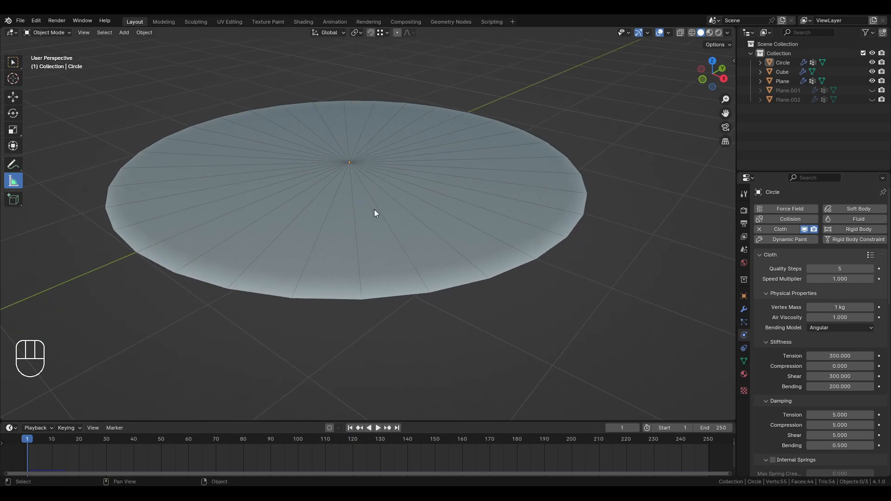
click(836, 387)
text(0)
key(Tab)
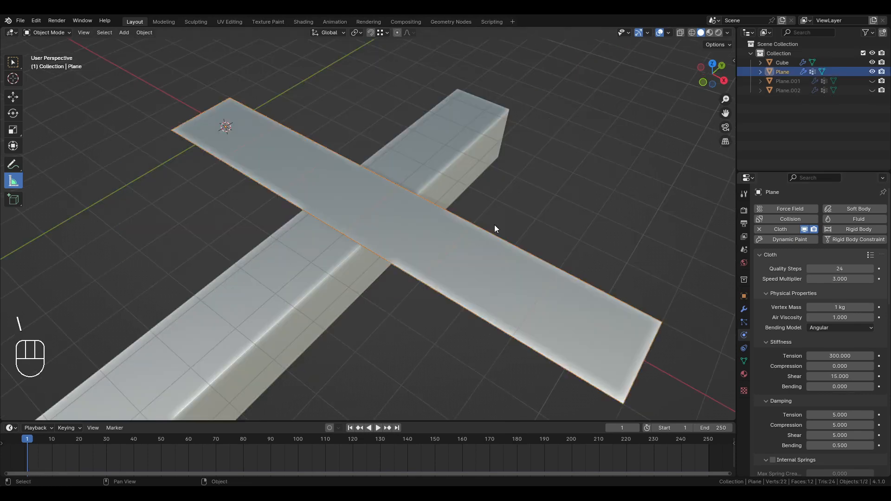
click(493, 229)
key(space)
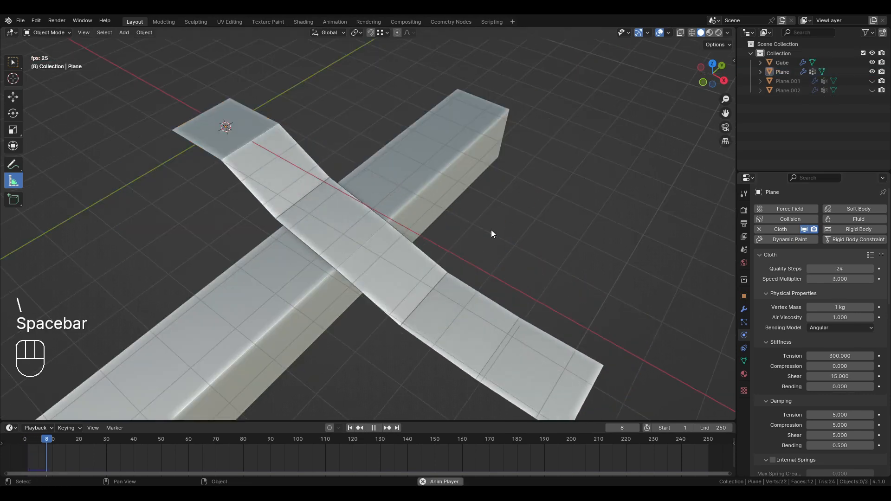
mouse_move(419, 282)
middle_down()
mouse_move(397, 246)
mouse_move(407, 291)
middle_up()
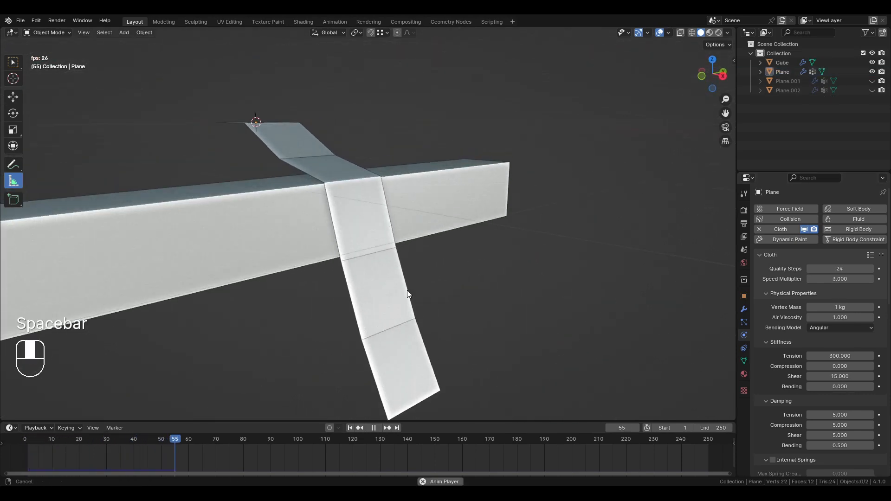
key(space)
- Set the pinned strip's cloth compression stiffness to 300
click(833, 365)
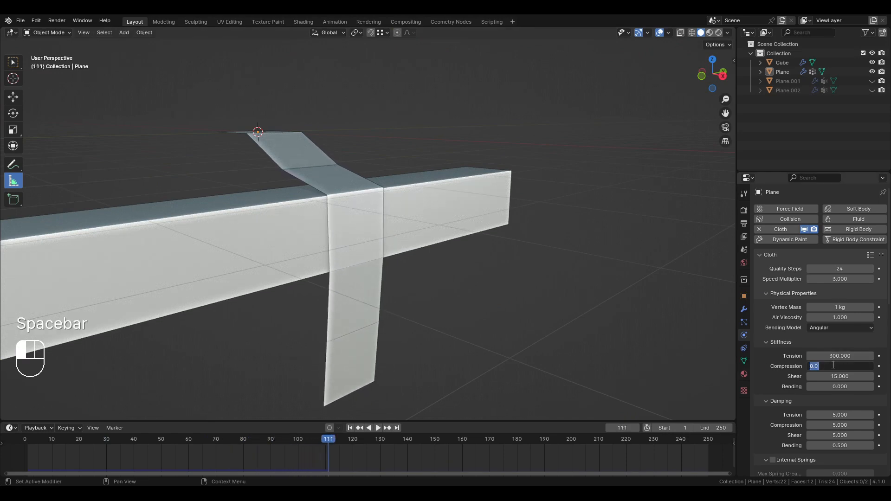
text(300)
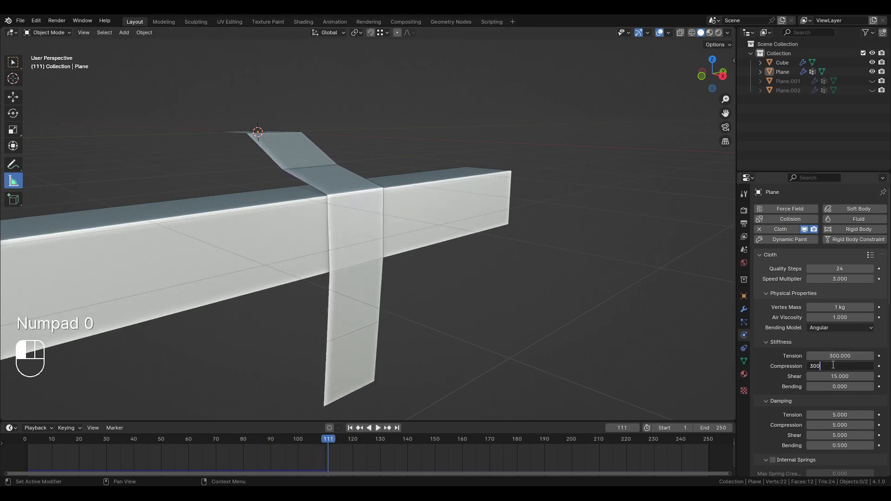
key(Return)
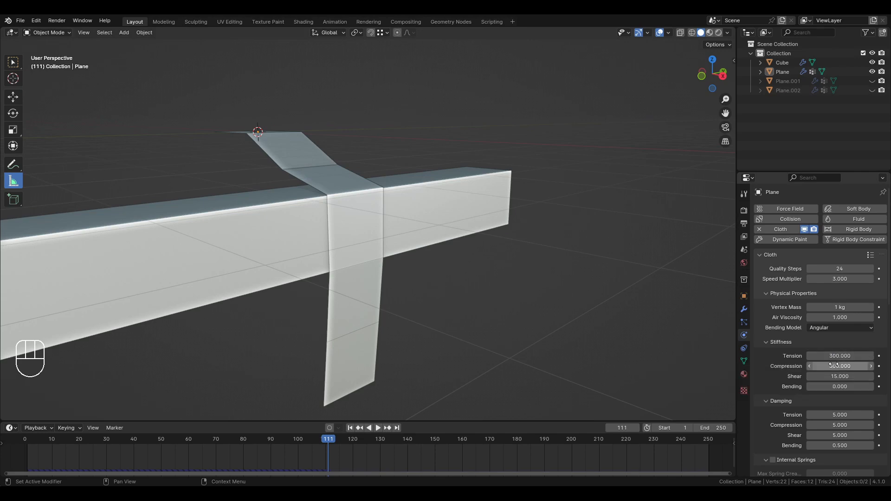
- Examine the strip's bends and length between the pinned end and the beam from several angles
middle_drag(417, 232, 420, 282)
scroll(385, 229, up, 3)
shift+middle_drag(283, 248, 350, 222)
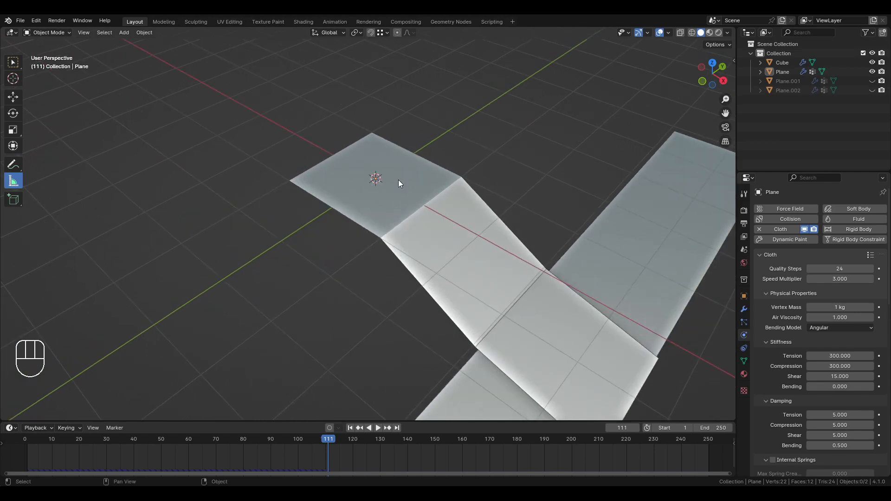
scroll(398, 180, up, 3)
middle_drag(405, 171, 510, 241)
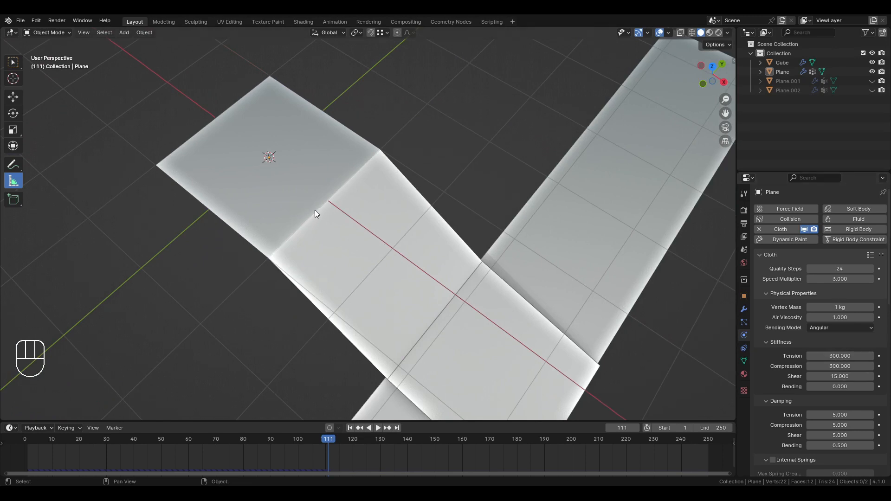
scroll(316, 214, down, 3)
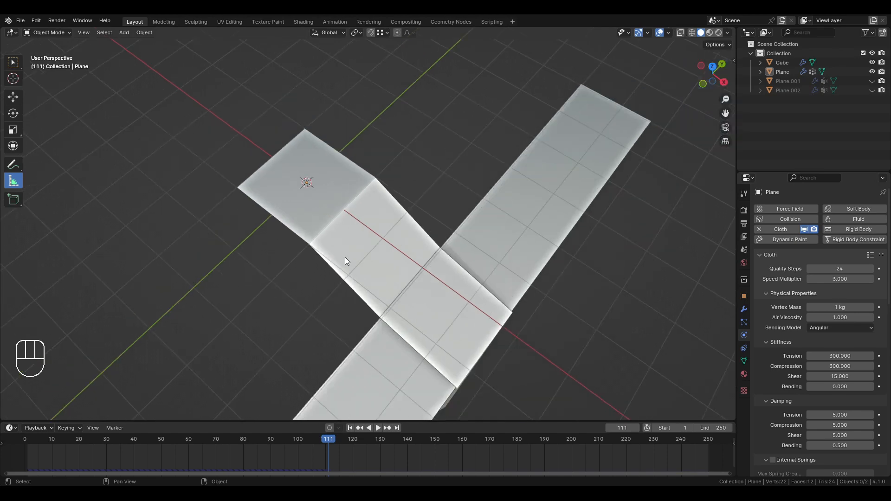
middle_drag(344, 260, 358, 215)
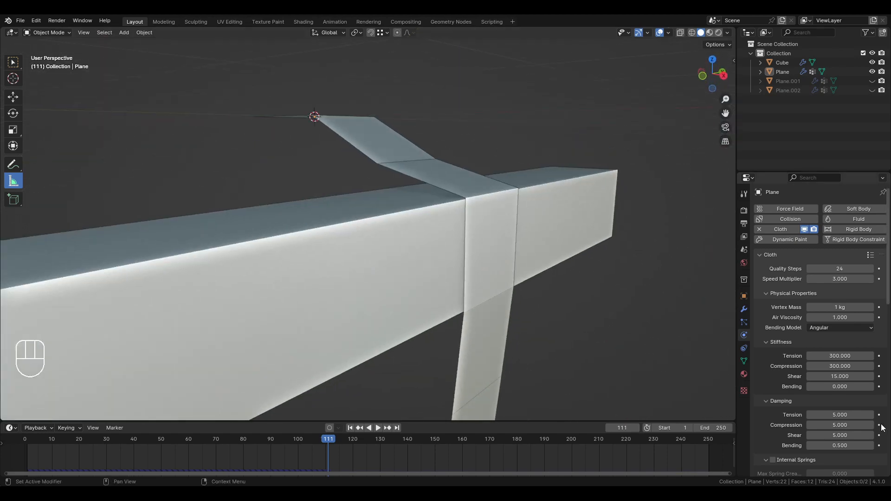
click(835, 386)
text(0.0)
click(774, 385)
scroll(482, 203, down, 2)
middle_drag(477, 215, 502, 252)
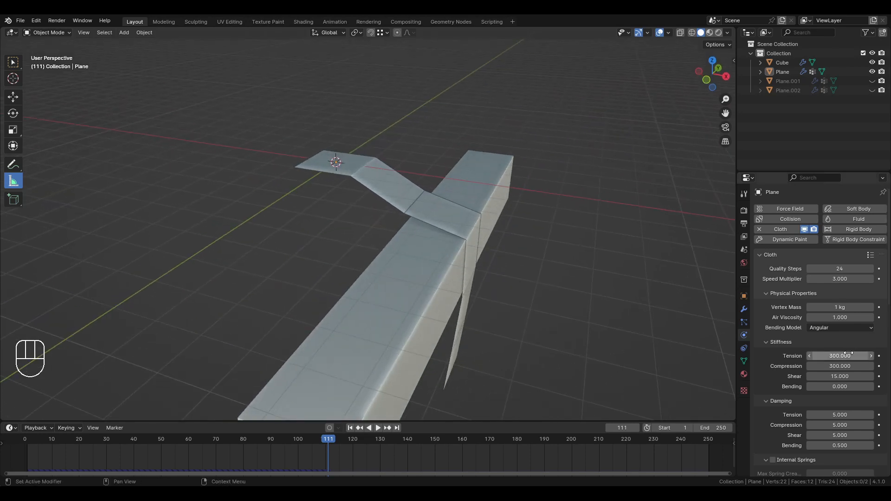
middle_drag(434, 235, 395, 239)
scroll(396, 239, up, 1)
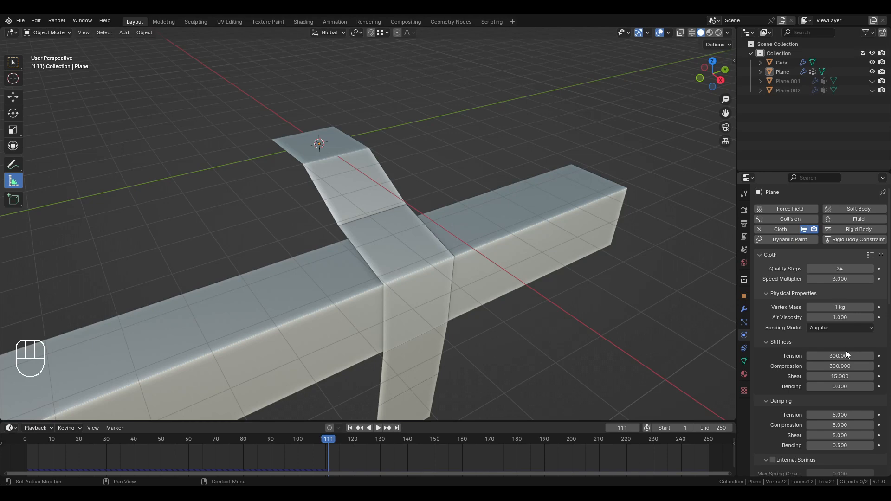
scroll(364, 236, up, 2)
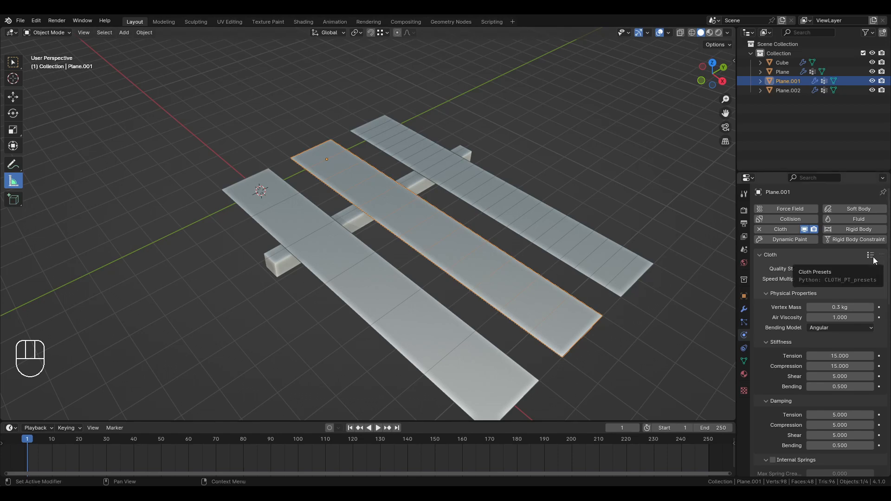
- Remove the Cloth physics from the strips Plane.001 and Plane.002
click(420, 308)
click(439, 244)
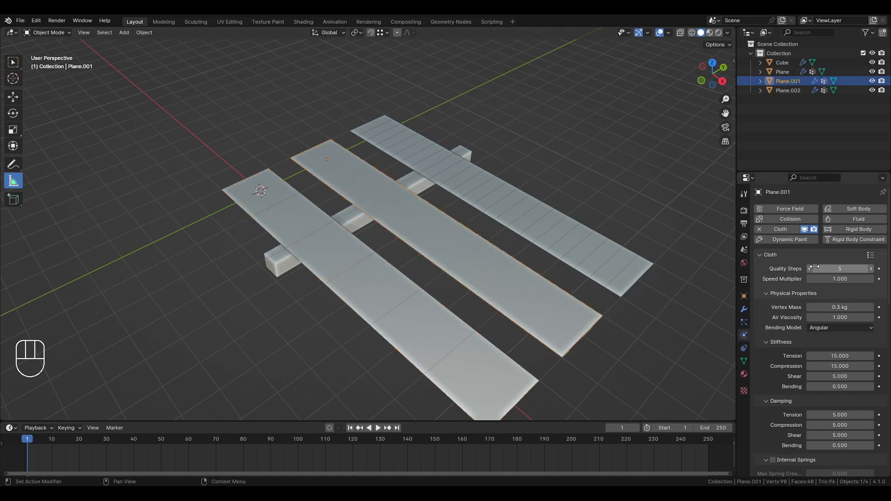
click(760, 229)
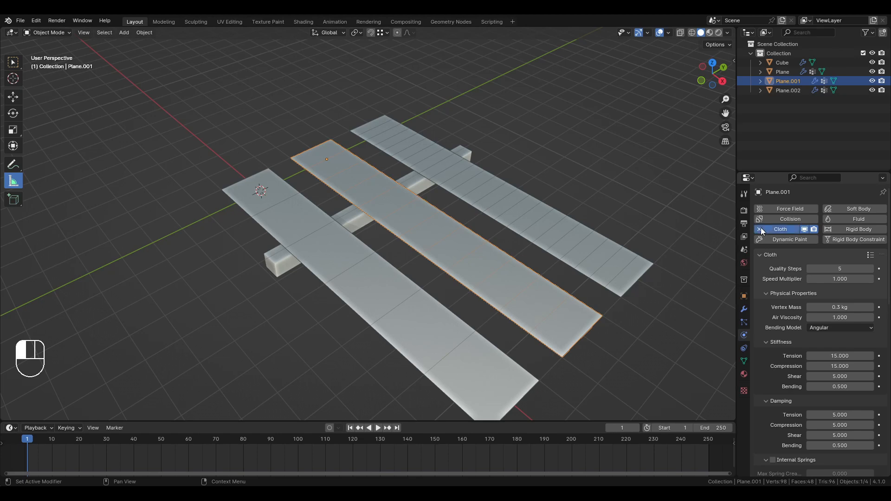
click(612, 238)
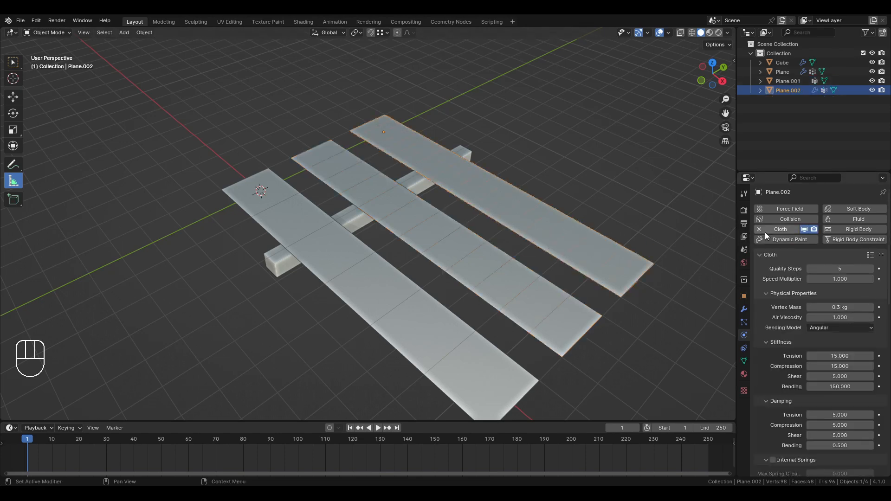
click(760, 229)
- Copy the modifiers of Plane to Plane.001 and Plane.002 with Link/Transfer Data, and check the cloth settings on the copies
click(420, 292)
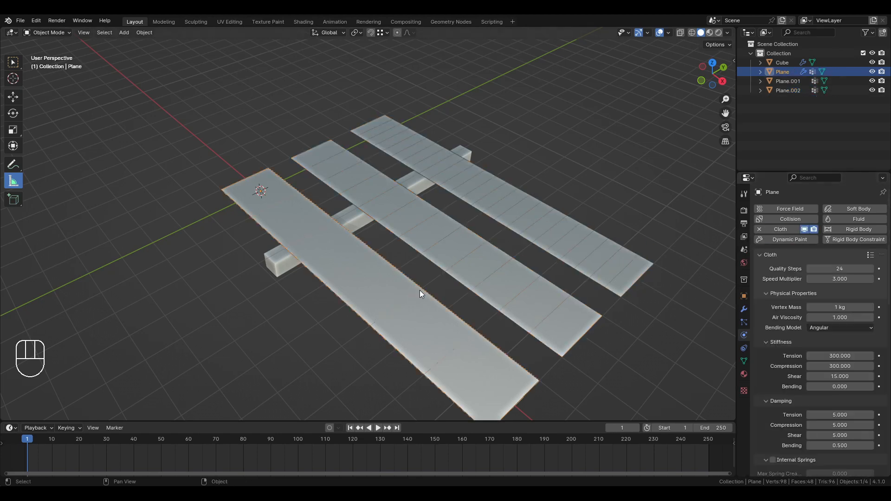
click(548, 243)
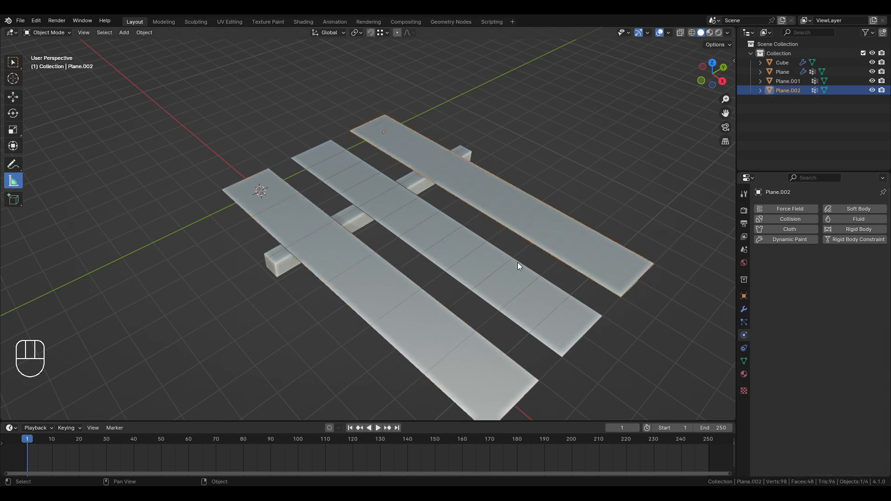
shift+click(483, 271)
shift+click(402, 299)
key(ctrl+l)
mouse_move(401, 299)
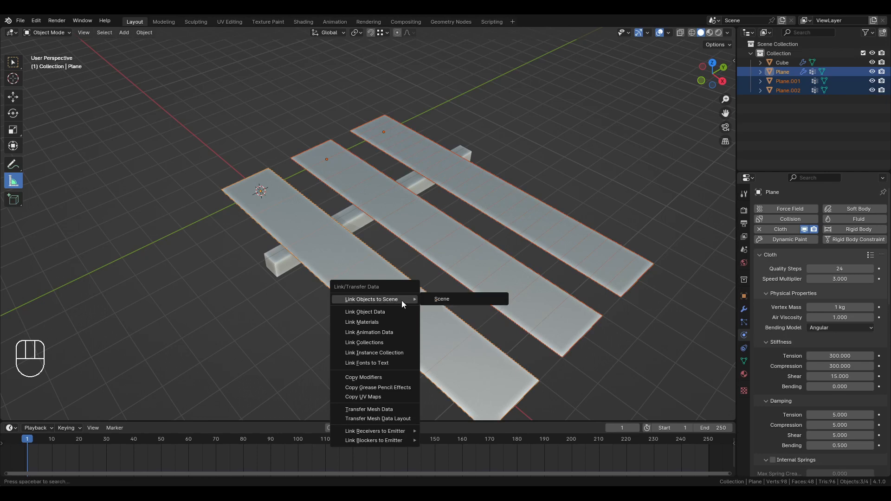
click(389, 377)
click(529, 277)
click(558, 247)
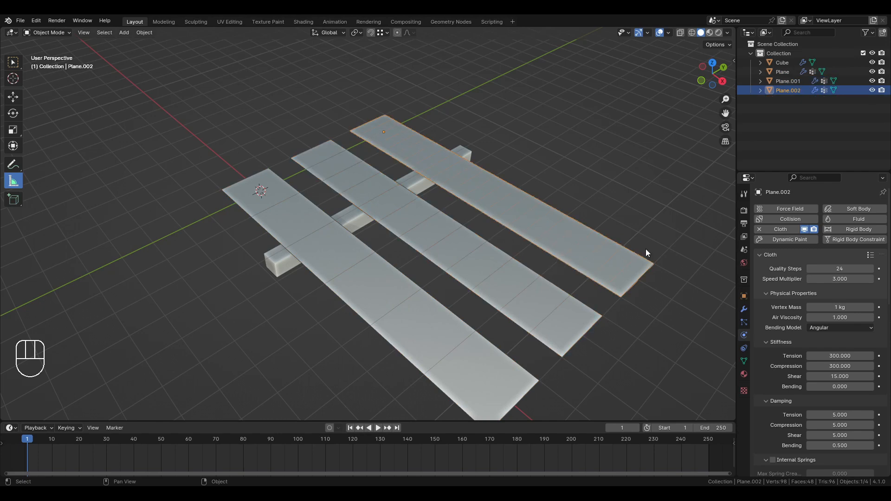
- Remove the copied Cloth physics from Plane.002 and Plane.001
click(758, 229)
click(437, 254)
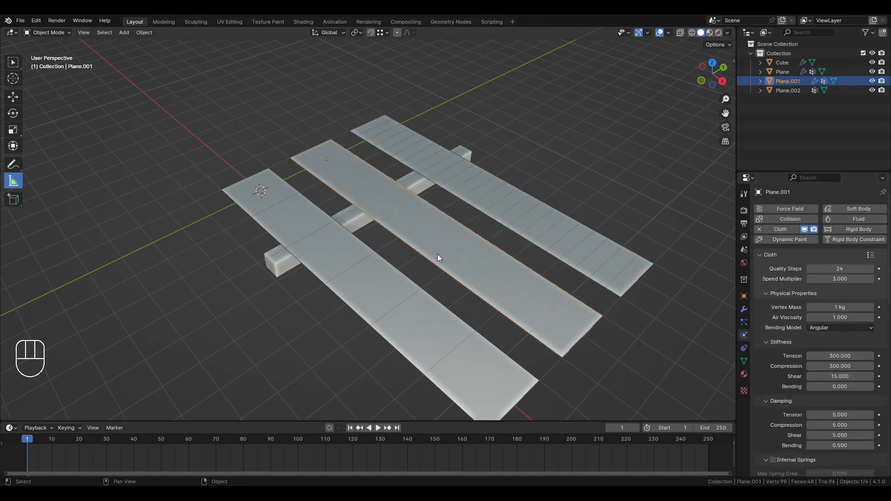
click(762, 229)
click(588, 173)
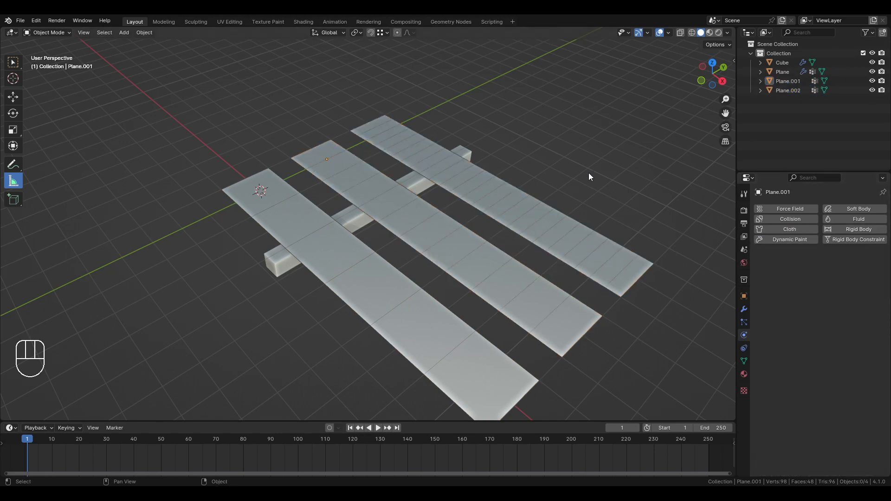
key(backslash)
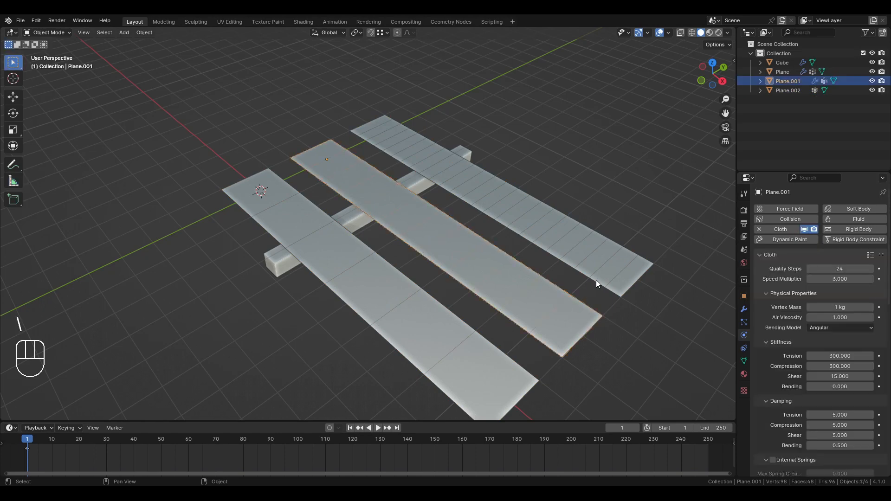
click(572, 265)
click(570, 265)
click(479, 291)
click(759, 230)
- Select all three strips with Plane active and copy its Cloth modifier to the selected objects
click(381, 308)
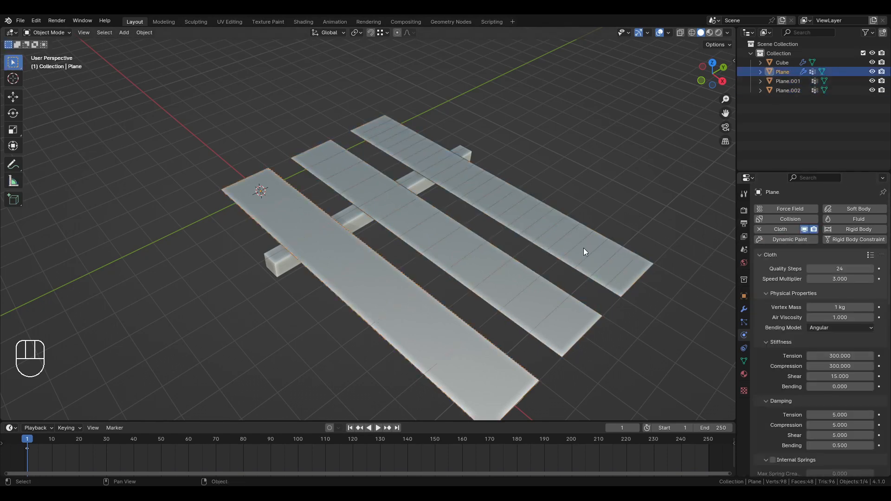
click(583, 248)
shift+click(513, 278)
shift+click(392, 322)
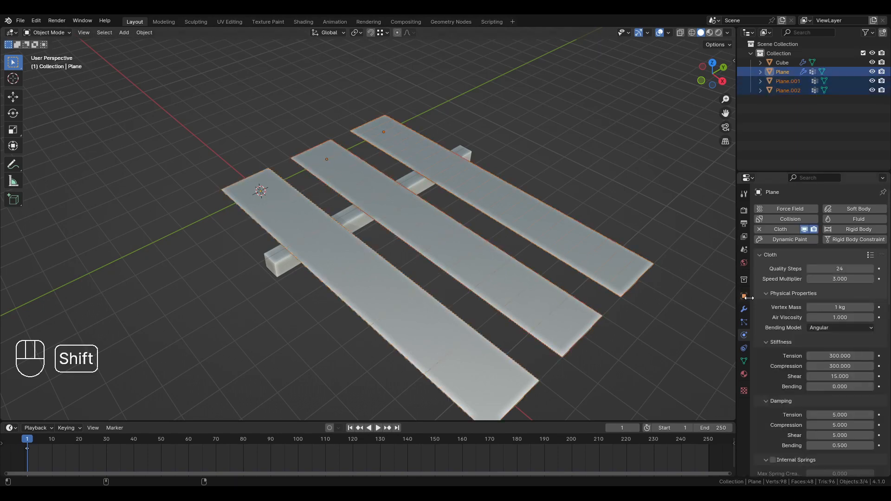
click(743, 309)
click(860, 224)
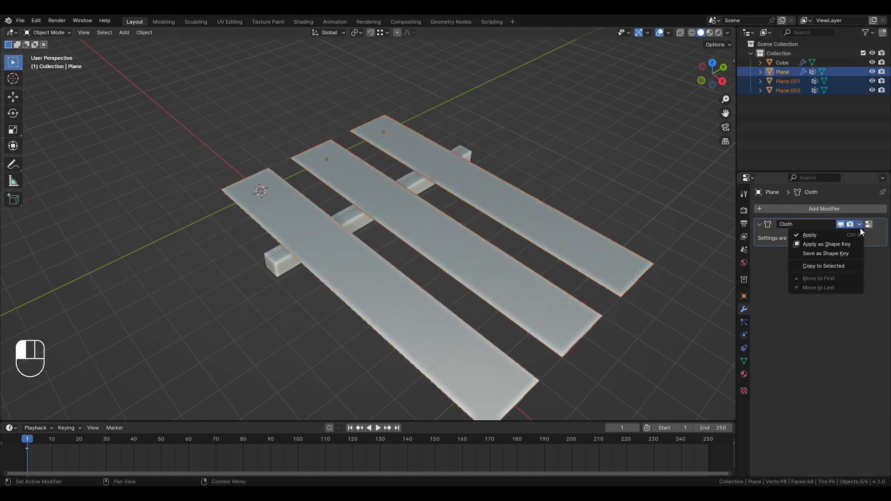
click(851, 263)
click(536, 213)
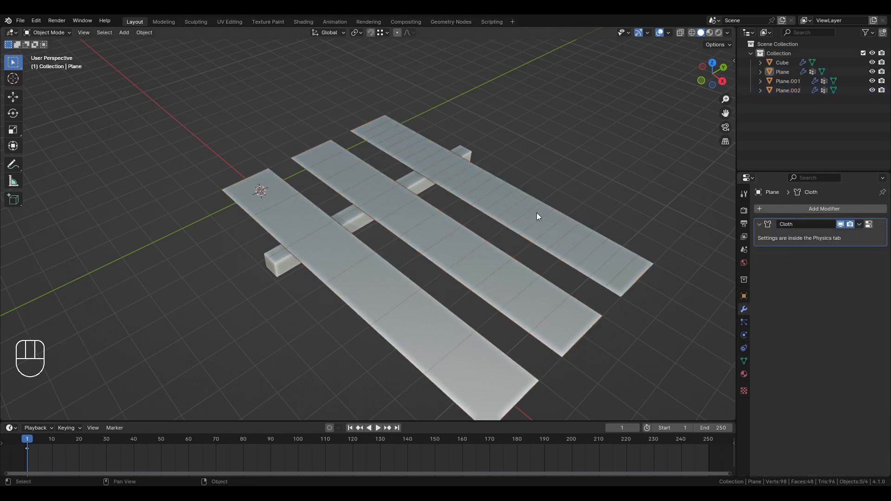
- Check the Cloth physics settings on each of the three strips and deselect everything
click(741, 340)
click(531, 316)
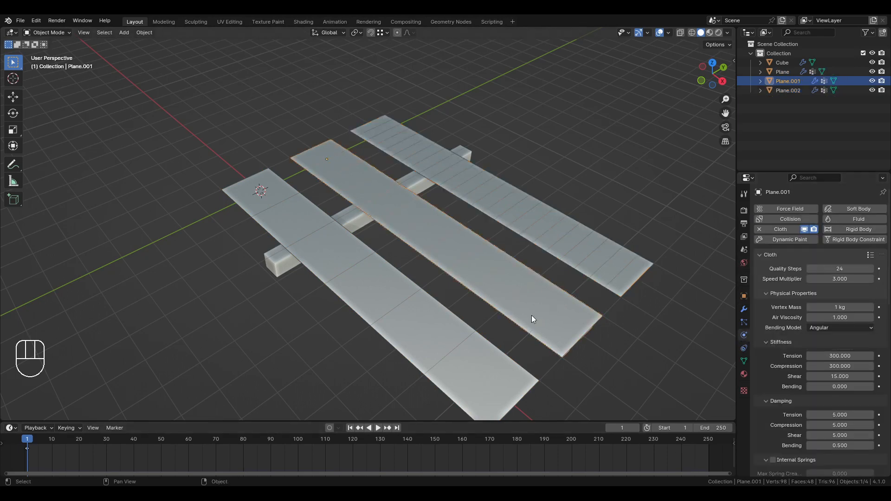
click(445, 338)
click(506, 274)
click(546, 250)
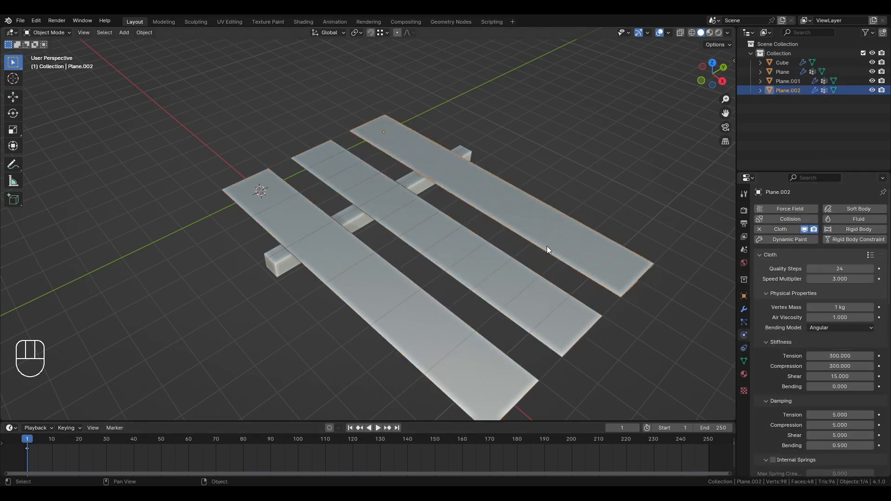
key(backslash)
key(backslash)
click(564, 198)
click(556, 224)
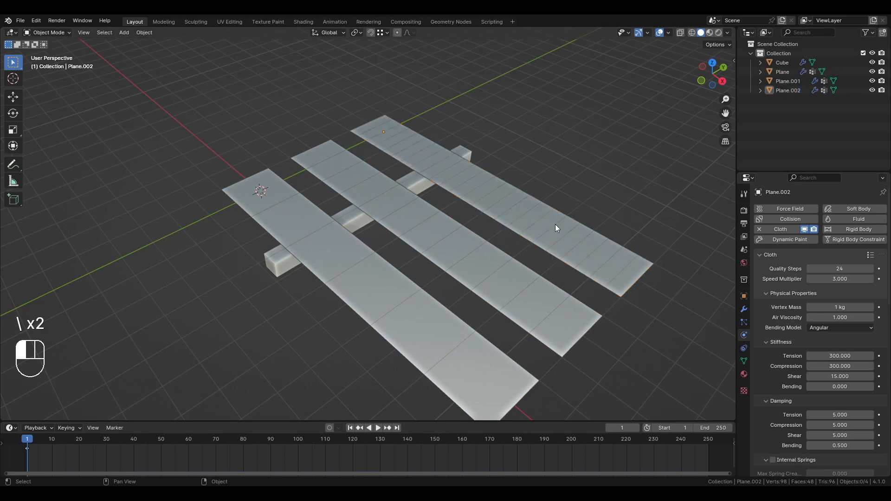
- Recheck the two copied strips and remove the Cloth physics from Plane.002 and Plane.001 again
click(524, 277)
click(415, 319)
click(496, 280)
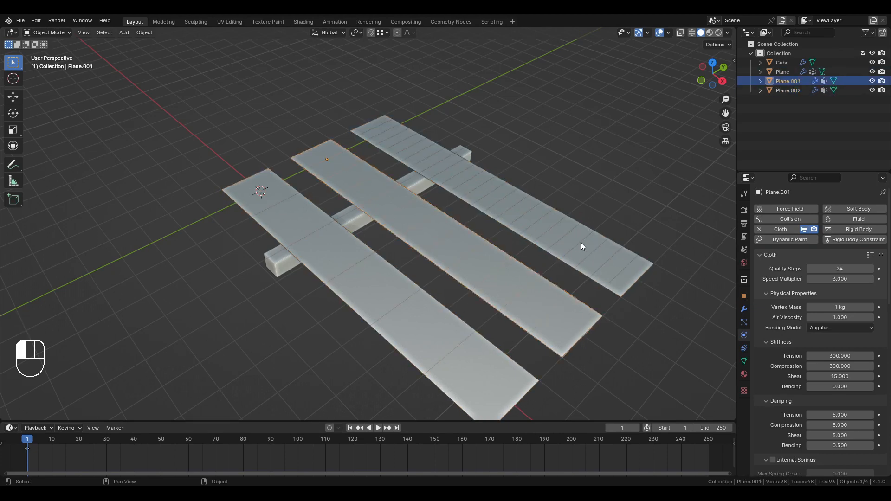
click(581, 243)
click(758, 229)
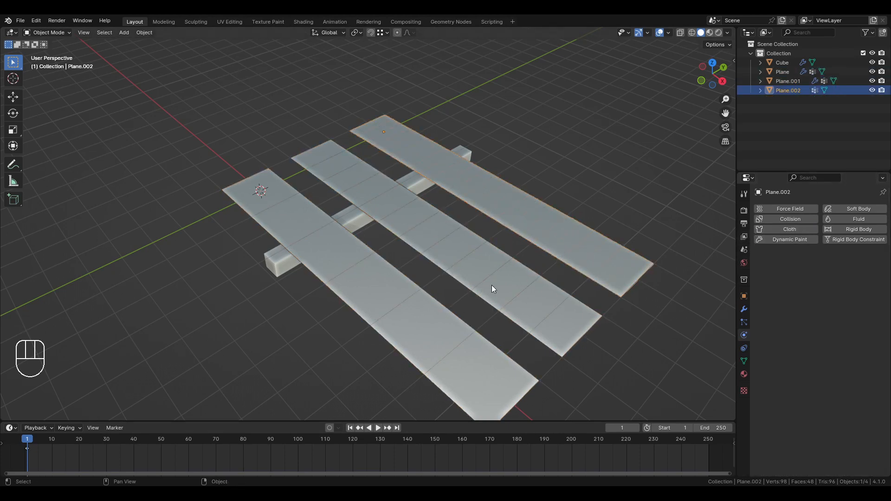
click(494, 289)
click(760, 229)
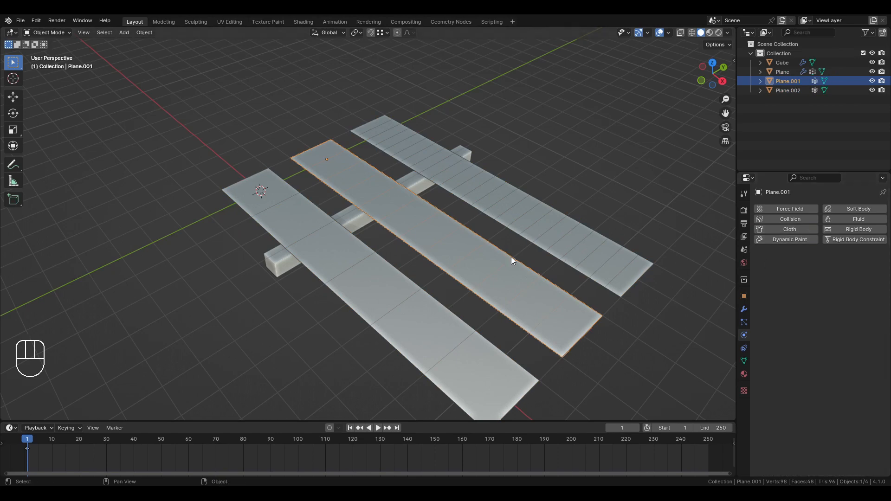
- Select all three strips with Plane active and copy its modifiers to Plane.001 and Plane.002
click(523, 211)
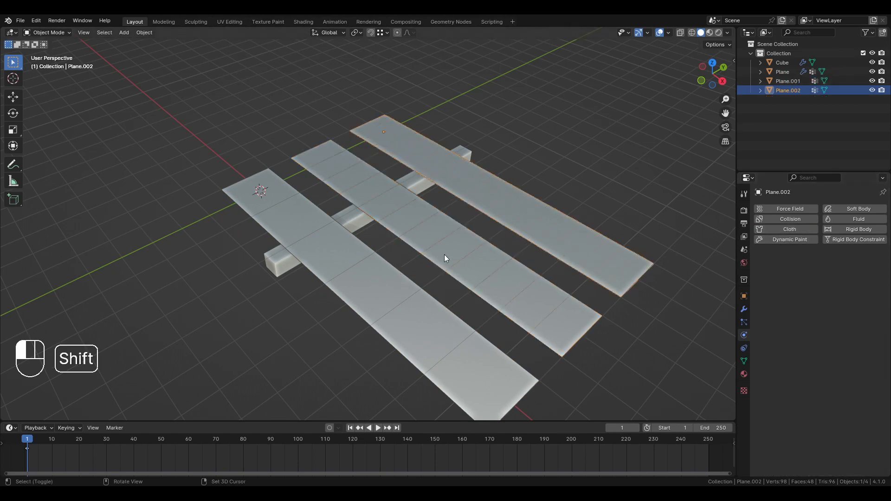
shift+click(444, 255)
shift+click(394, 283)
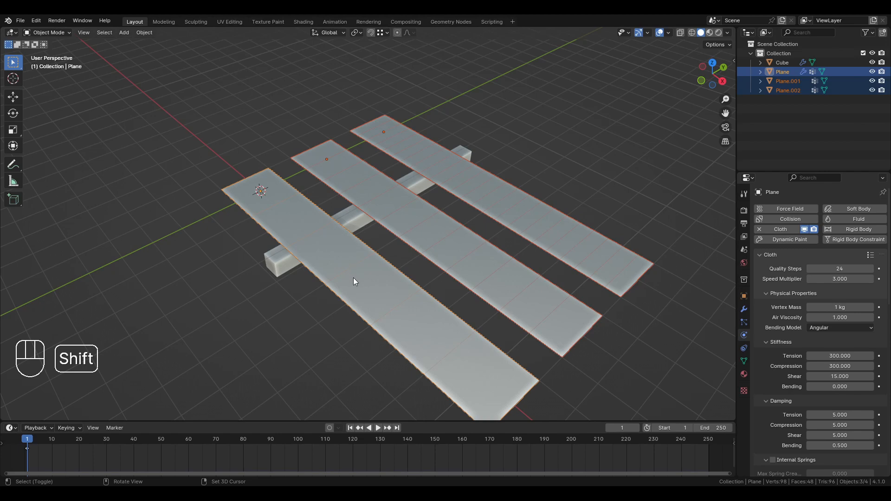
key(ctrl+l)
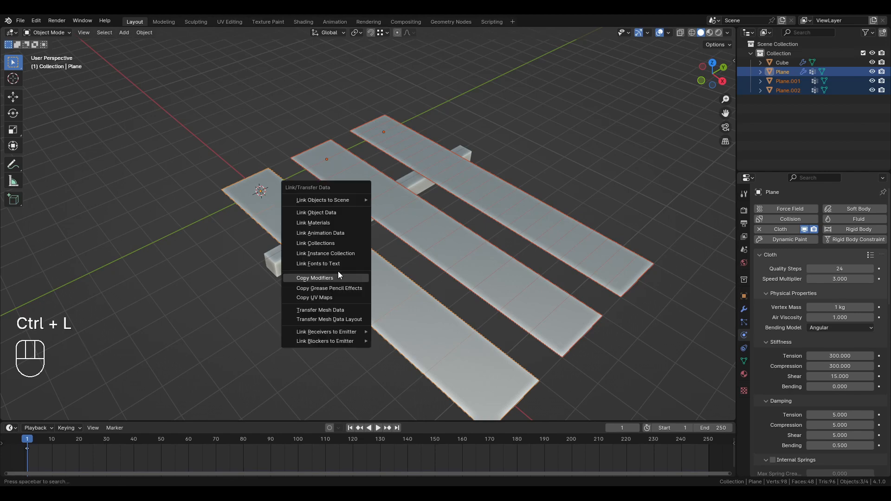
click(311, 280)
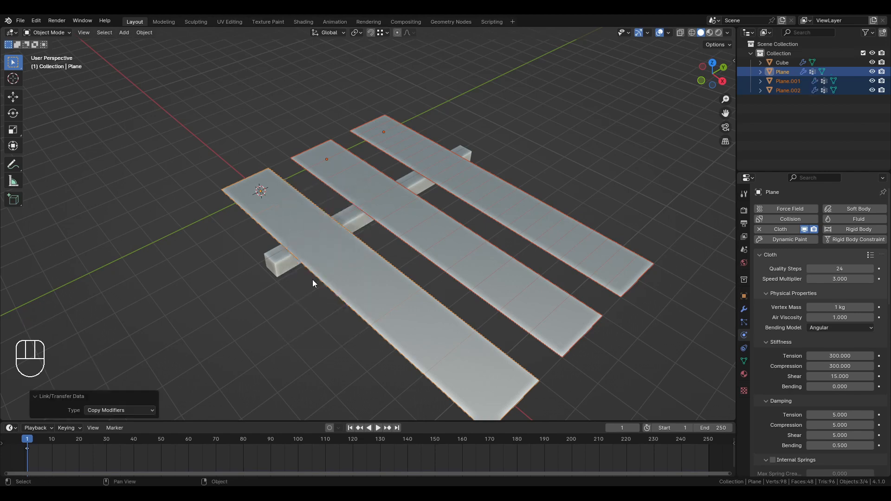
- Check the copied Cloth settings on each of the three strips, ending with nothing selected
click(542, 204)
click(490, 263)
click(343, 327)
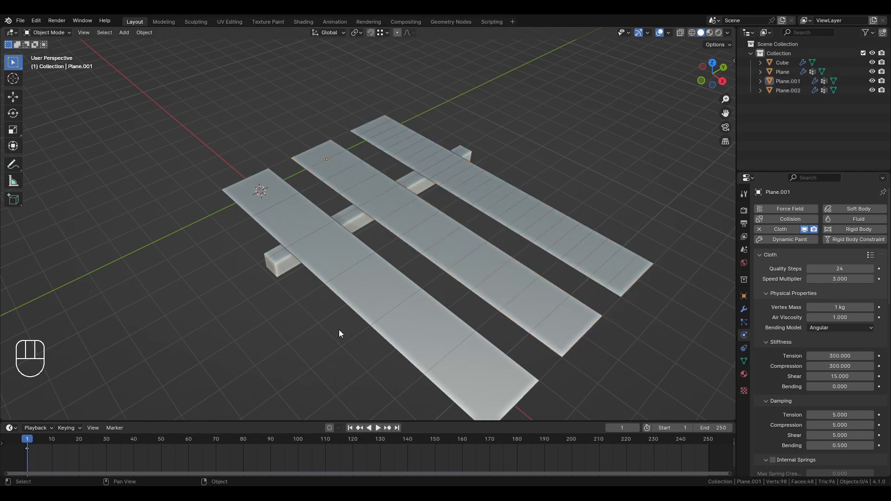
click(388, 306)
click(610, 143)
- Play the cloth simulation to compare how the three strips fall over the bar, and return to the first frame
key(space)
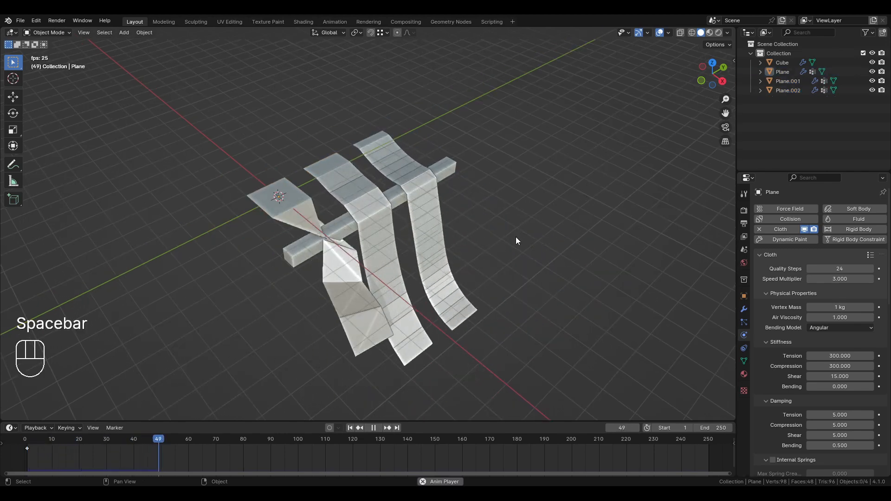
key(s)
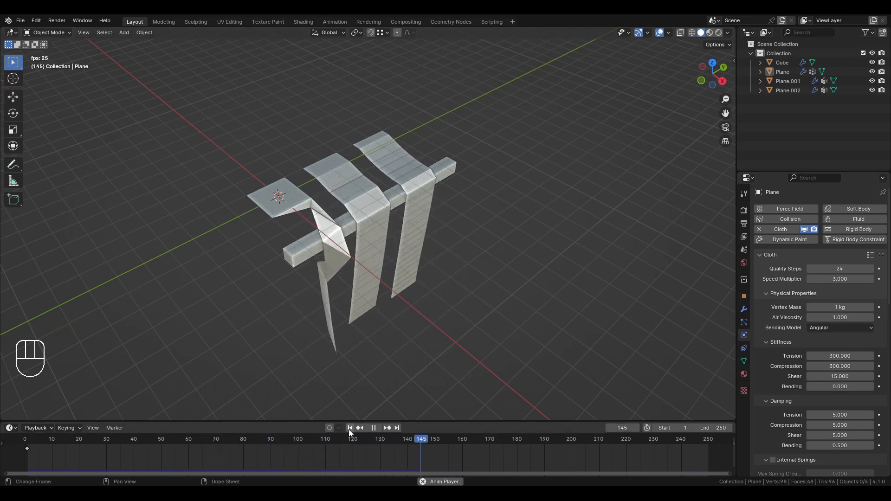
key(space)
click(349, 428)
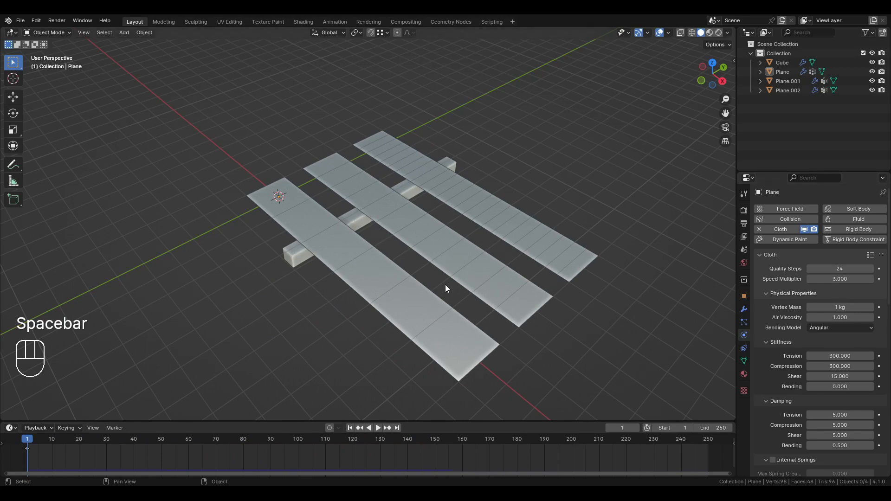
- Select the collision bar Cube and thicken it by scaling it about 1.718 times on X and Z, excluding Y
click(469, 270)
click(474, 314)
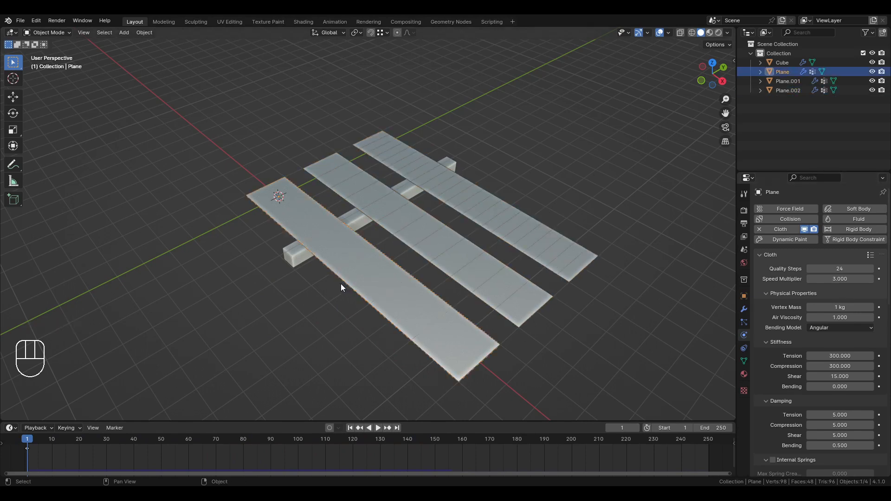
click(306, 261)
shift+middle_drag(306, 263, 385, 222)
scroll(336, 228, up, 2)
middle_drag(429, 200, 492, 217)
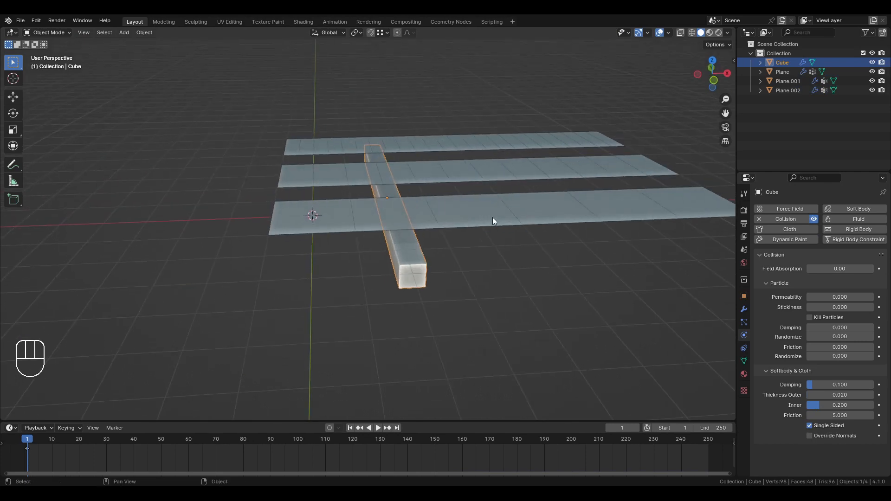
middle_drag(421, 265, 398, 266)
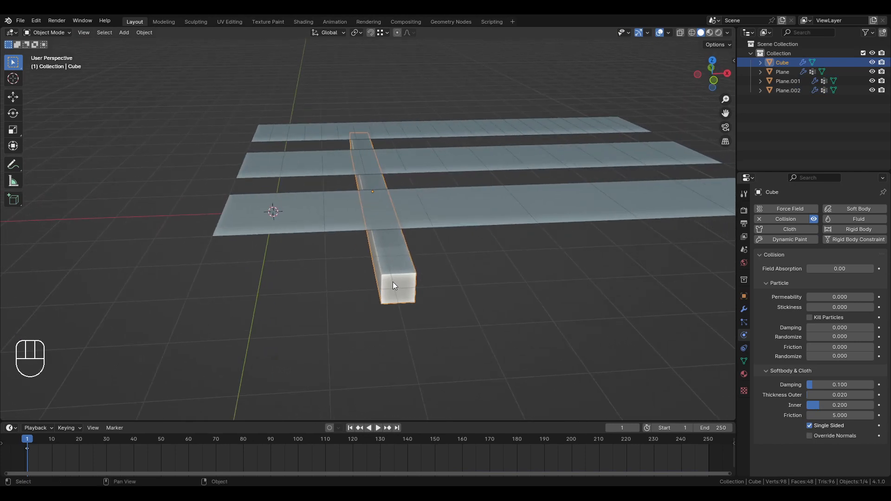
key(s)
right_click(397, 292)
key(s)
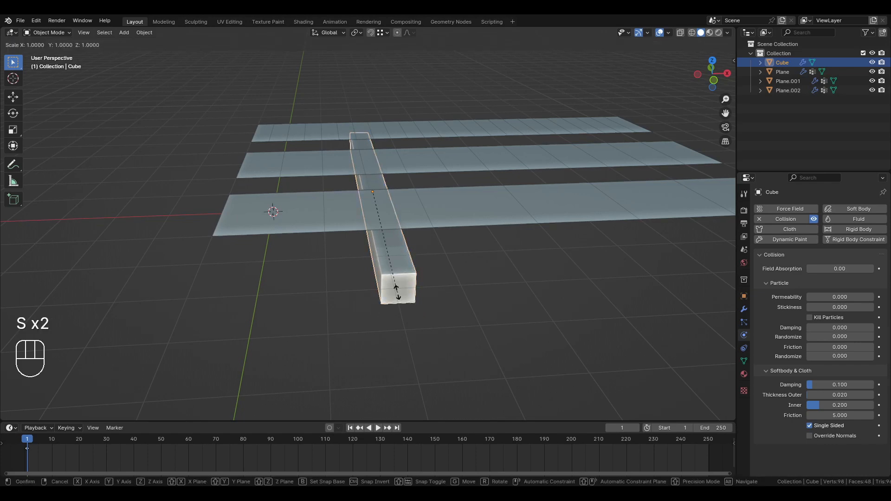
key(shift+y)
click(455, 257)
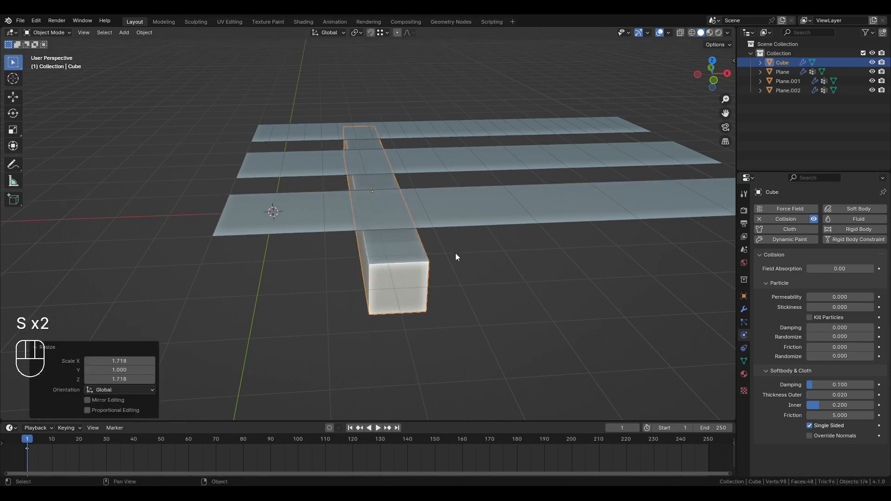
- Move the thickened bar lower beneath the strips and deselect it
key(g)
click(452, 285)
middle_drag(453, 285, 551, 275)
click(400, 329)
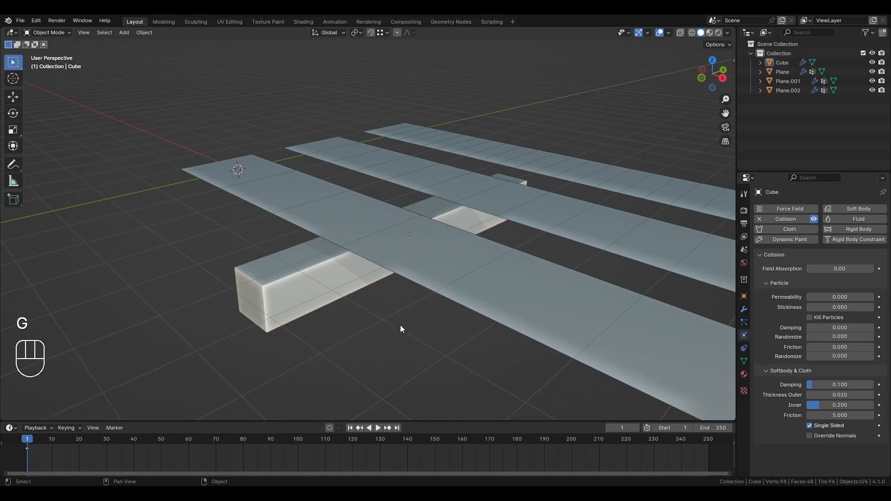
- Play the simulation over the thicker bar and set the bar's Softbody & Cloth collision friction to 80
scroll(400, 327, down, 4)
key(space)
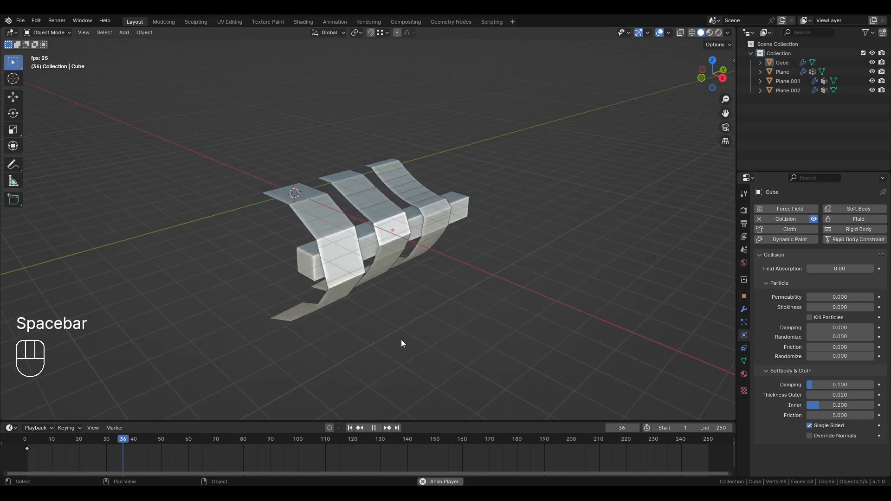
middle_drag(401, 343, 355, 235)
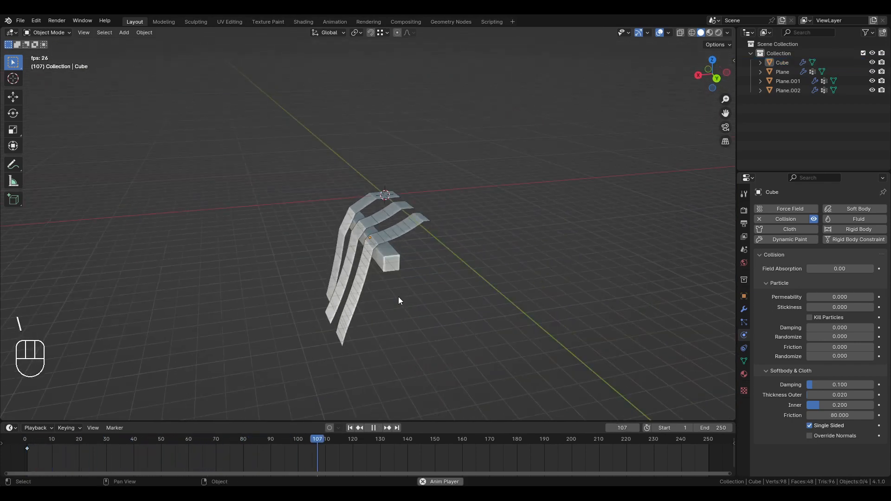
- Examine from several sides and close up how the differently subdivided strips drape over the bar during playback
middle_drag(399, 297, 476, 284)
scroll(436, 286, up, 2)
scroll(436, 281, up, 2)
shift+middle_drag(475, 284, 453, 299)
scroll(453, 299, up, 2)
middle_drag(532, 296, 552, 288)
shift+middle_drag(552, 287, 378, 232)
scroll(378, 232, up, 1)
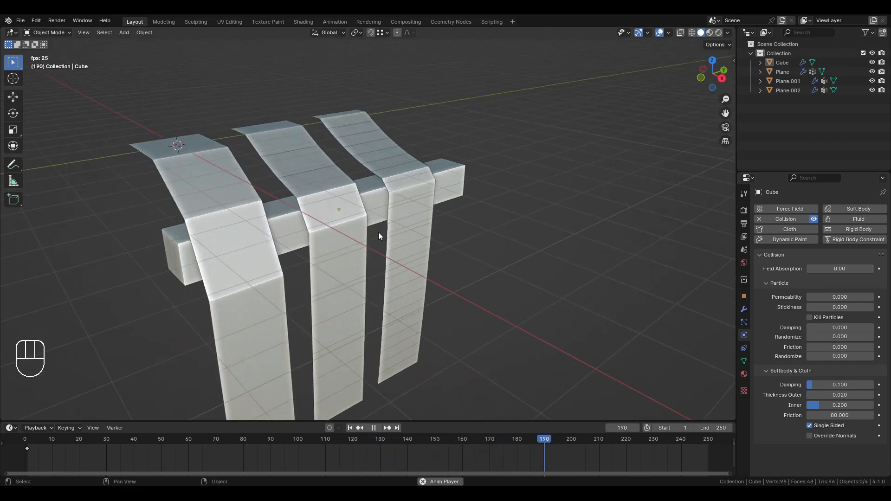
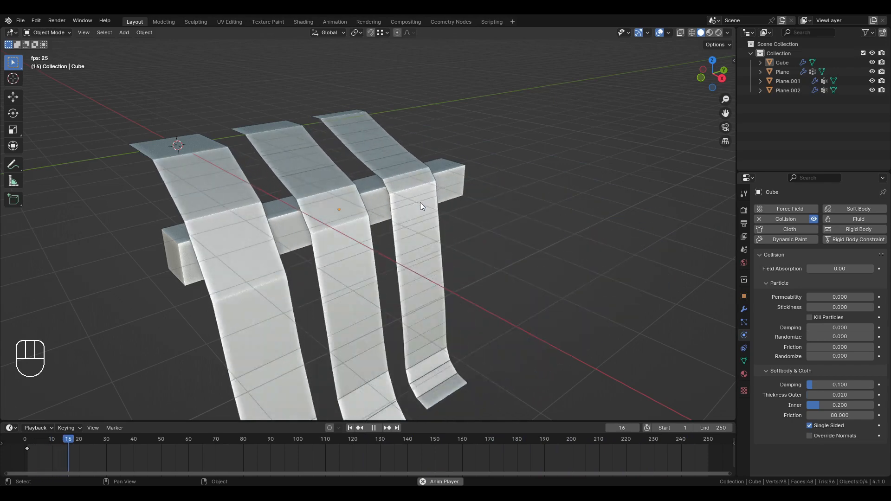
shift+middle_drag(353, 234, 379, 231)
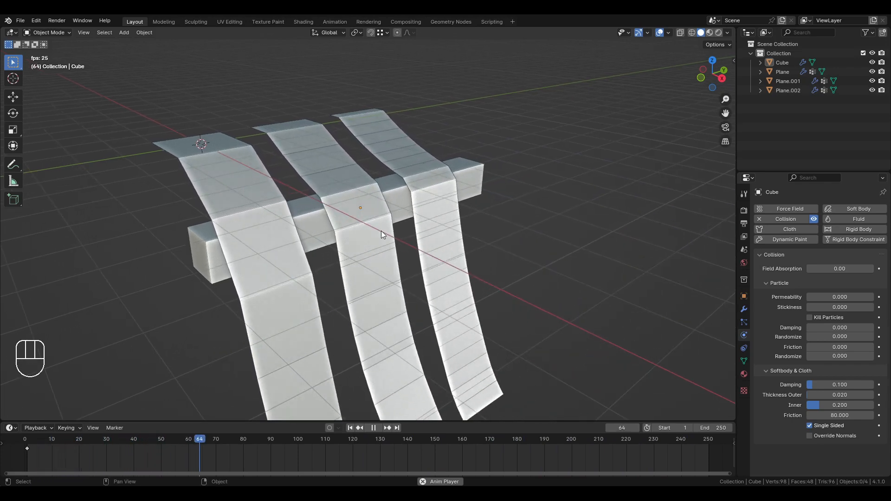
- Select the most subdivided strip, review its Cloth settings while the simulation plays, and return to the first frame
key(Escape)
click(560, 212)
key(space)
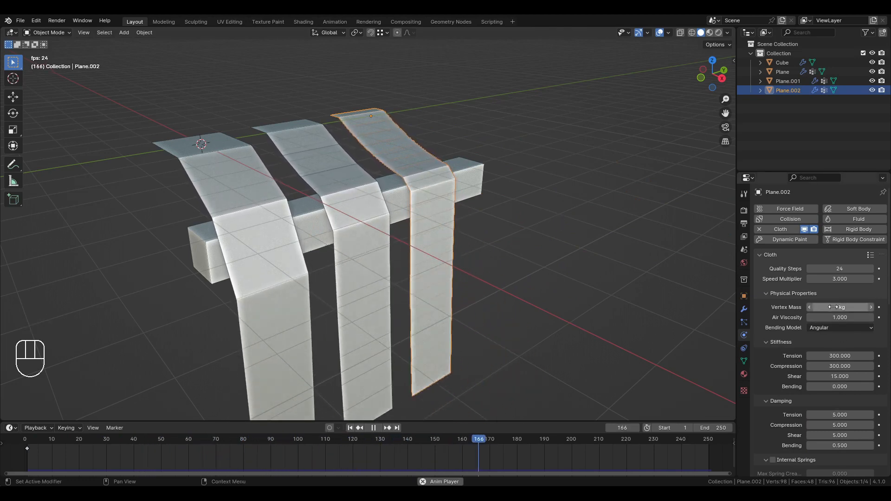
key(space)
click(350, 428)
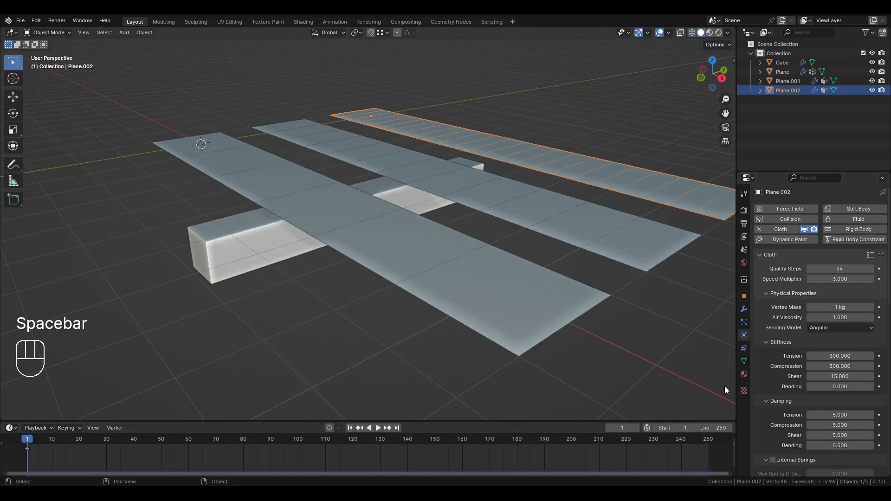
- Set the Bending stiffness of all three strips to 100 at once, with Plane as the active object
click(840, 386)
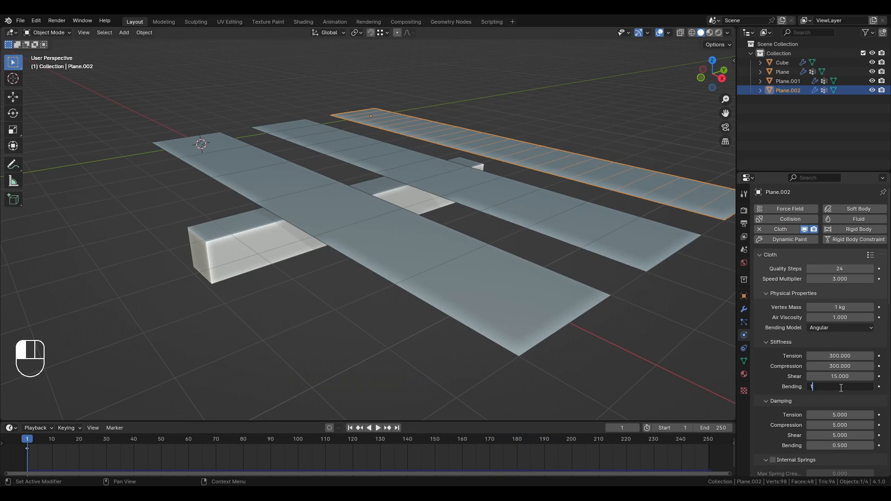
shift+click(658, 233)
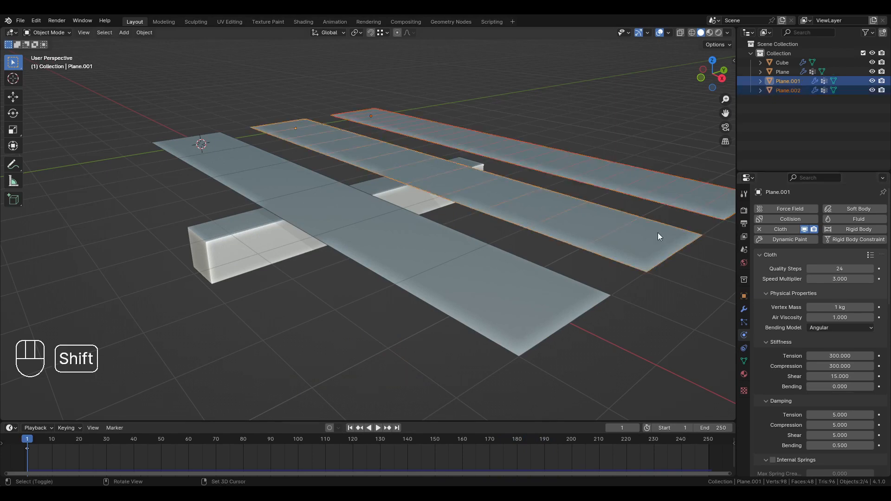
shift+click(533, 284)
alt+click(834, 386)
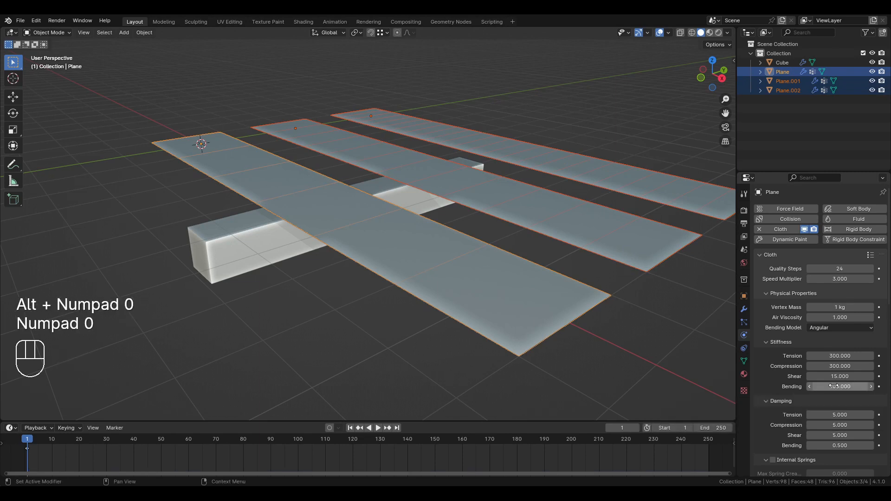
- Check the Bending stiffness on each strip individually and deselect everything
click(530, 214)
click(627, 205)
click(581, 234)
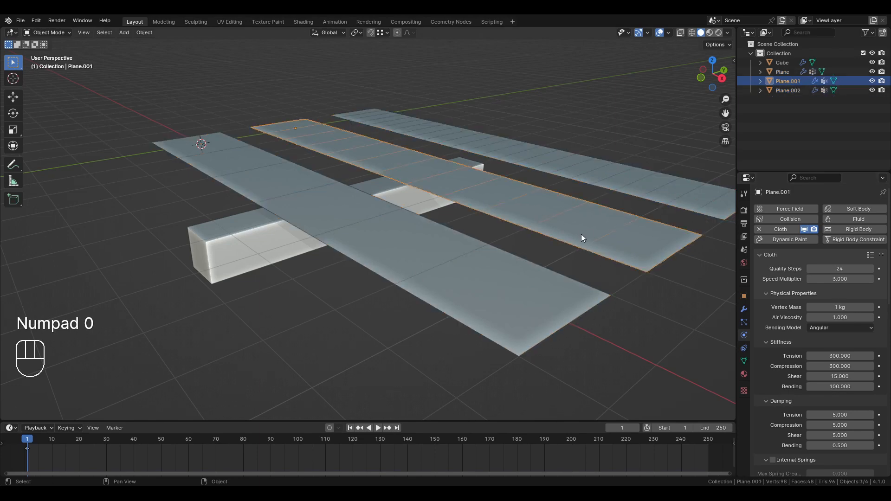
click(528, 271)
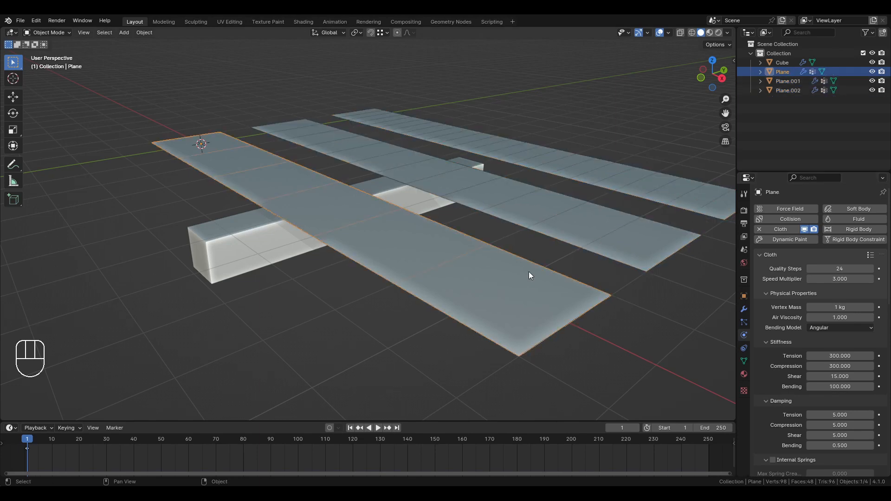
click(563, 130)
- Play the simulation with the new Bending stiffness and compare from several angles how far each strip bends
middle_drag(503, 172, 438, 210)
key(space)
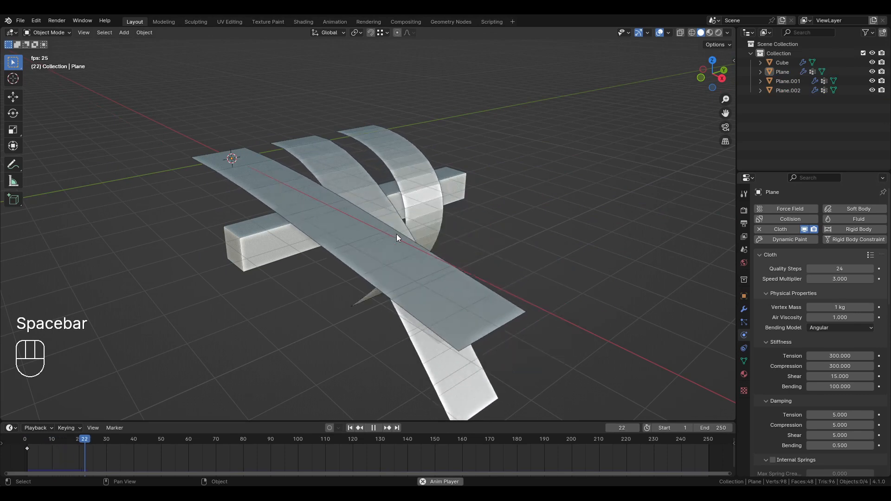
middle_drag(396, 234, 480, 197)
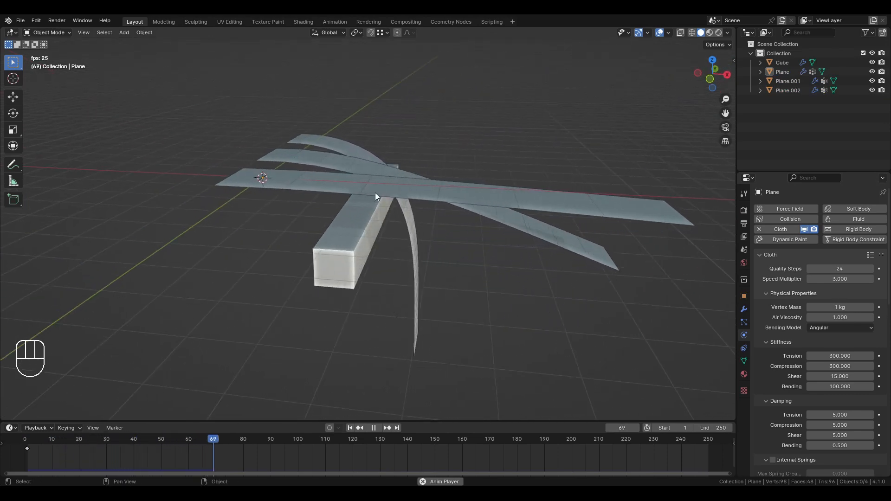
middle_drag(375, 195, 306, 198)
shift+middle_drag(306, 199, 326, 218)
shift+middle_drag(326, 218, 345, 208)
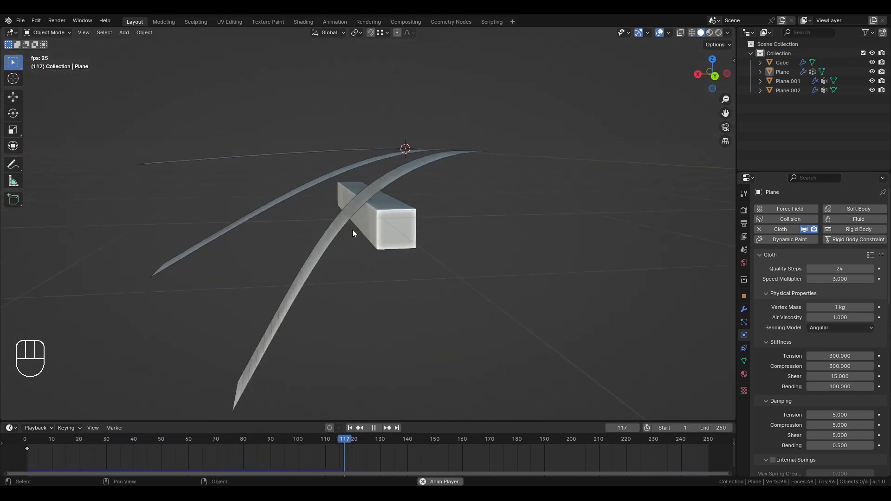
middle_drag(325, 252, 409, 265)
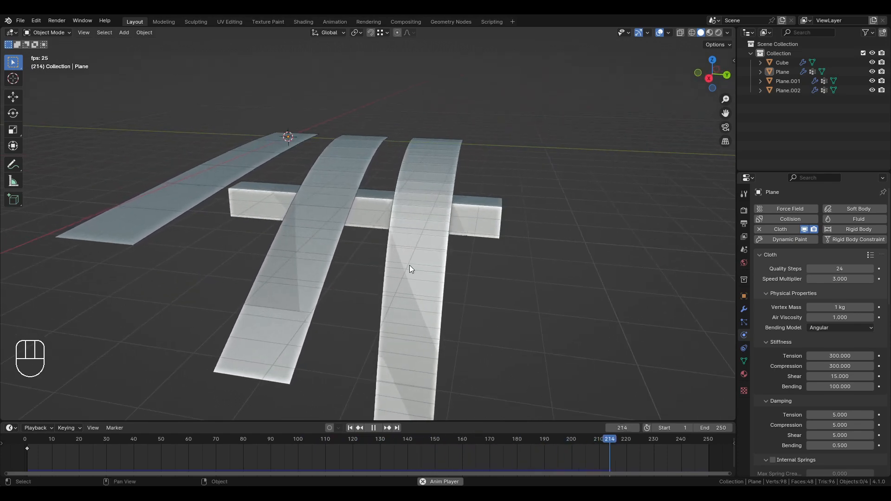
shift+middle_drag(413, 266, 476, 264)
shift+middle_drag(396, 148, 415, 157)
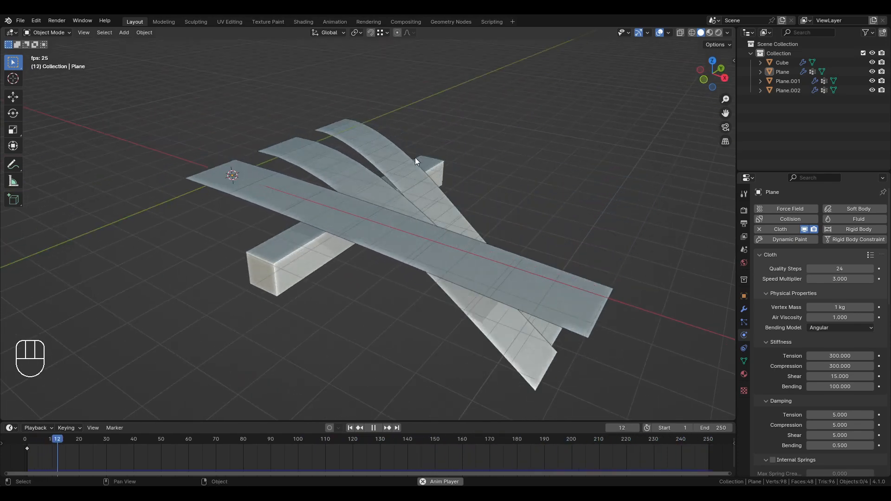
- Select the most subdivided strip during playback, open its Vertex Mass value, and view its bending
click(419, 180)
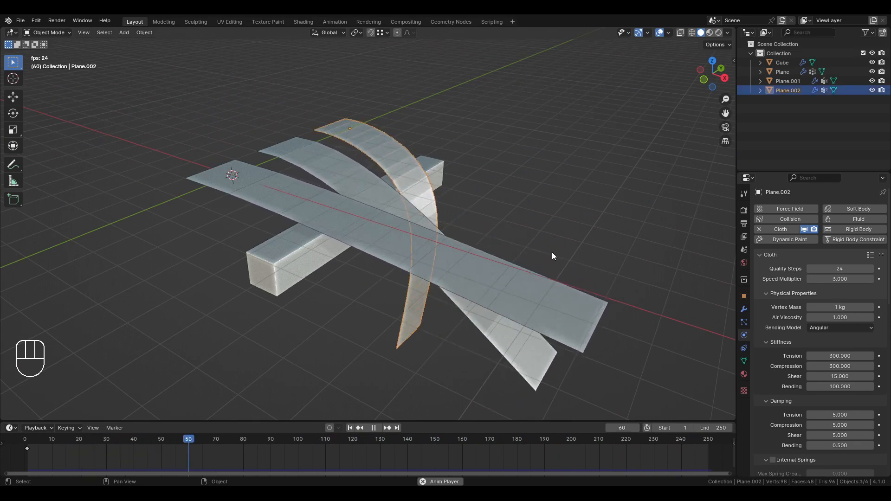
click(842, 307)
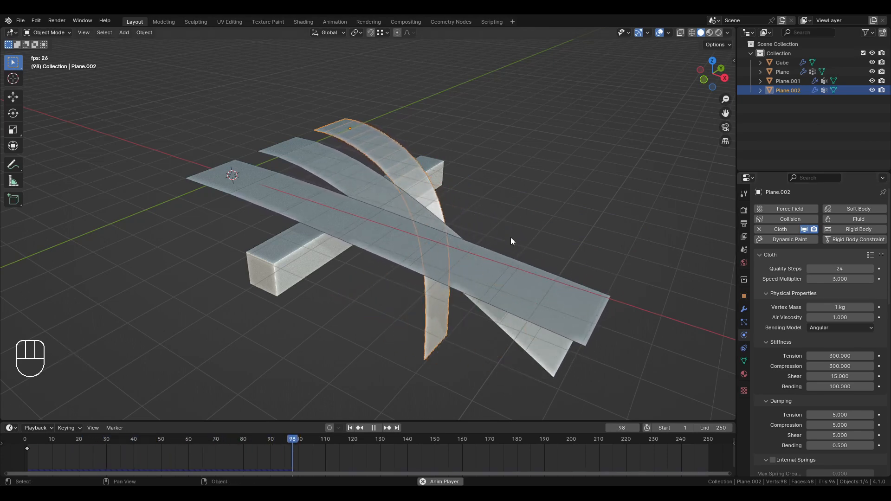
middle_drag(480, 222, 458, 227)
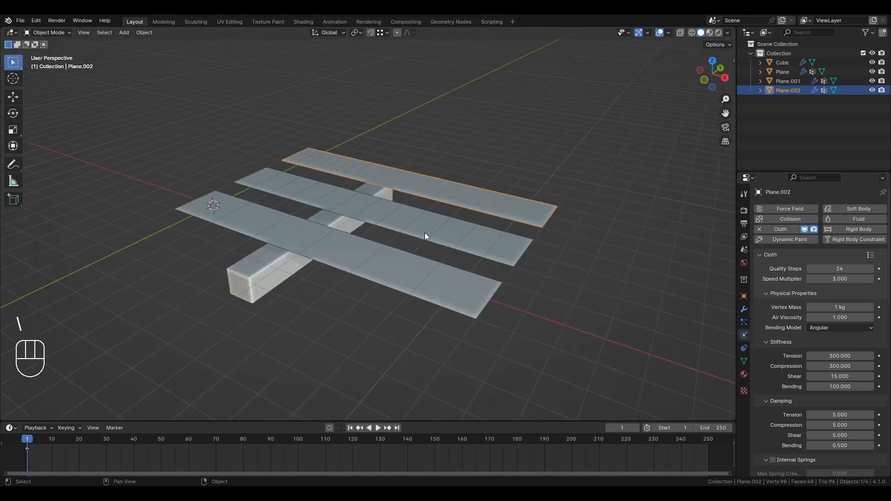
- Compare the subdivision density of the three cloth strips, selecting each one and ending on the coarsest strip, Plane
scroll(436, 216, up, 3)
middle_drag(446, 218, 413, 274)
shift+middle_drag(413, 275, 453, 263)
scroll(411, 260, down, 3)
scroll(426, 100, up, 2)
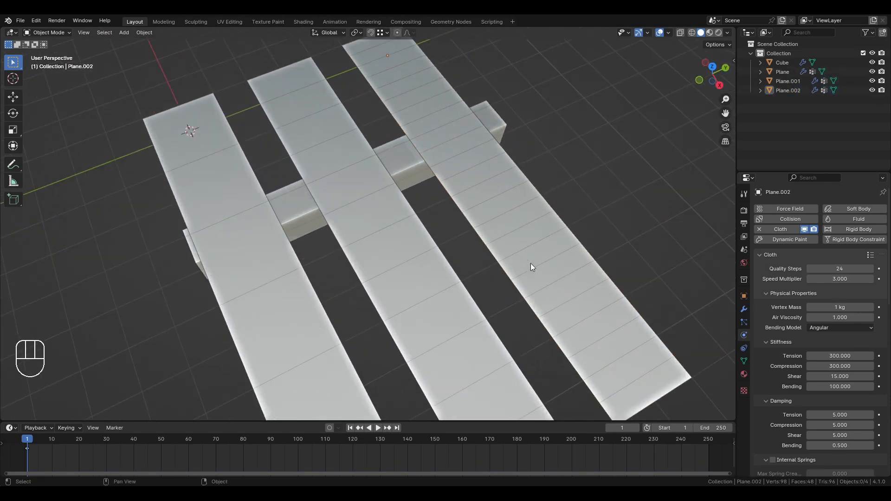
click(521, 205)
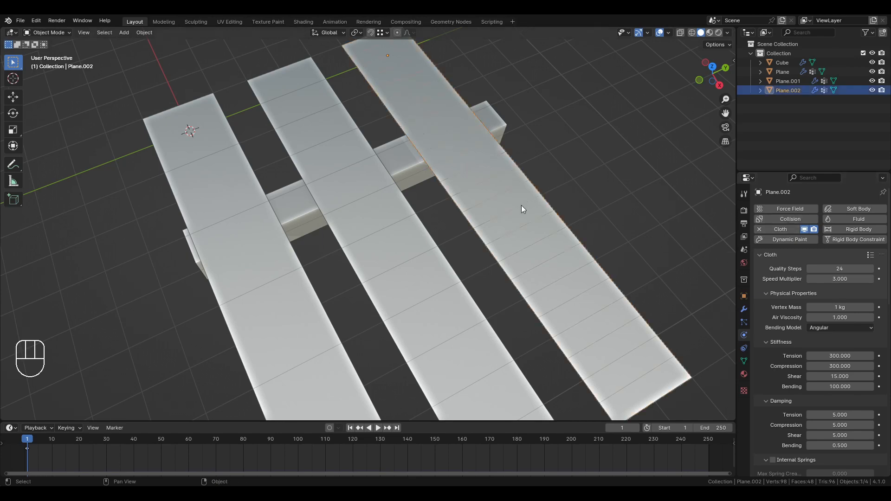
click(438, 272)
click(530, 231)
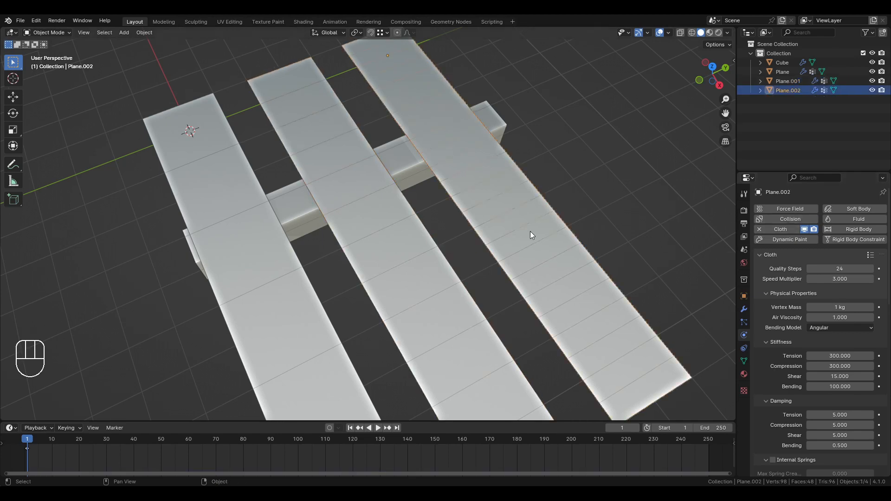
click(391, 277)
click(287, 308)
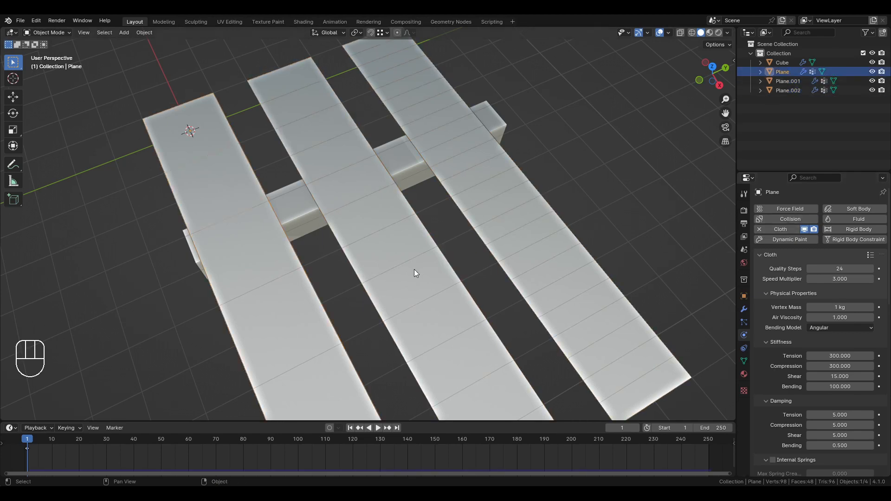
click(414, 269)
click(277, 302)
- Play the cloth simulation and watch from several angles how the three strips bend over the beam
scroll(276, 302, down, 2)
middle_drag(289, 294, 340, 257)
scroll(464, 239, up, 2)
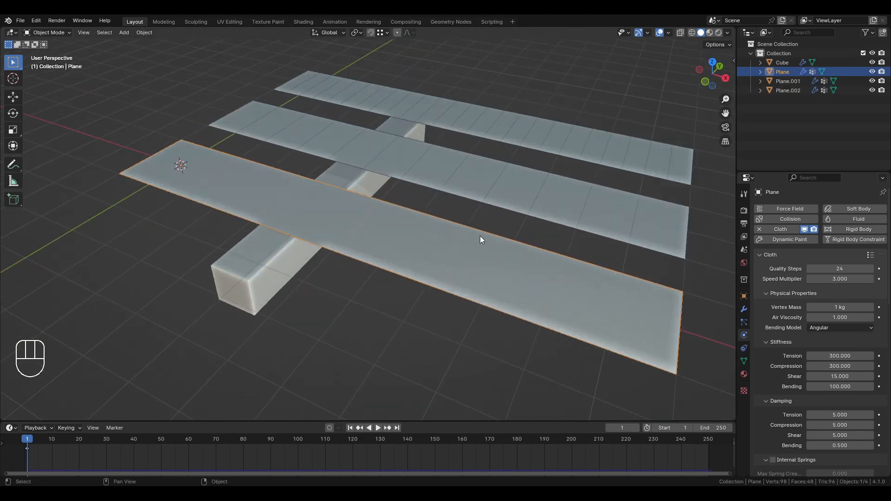
scroll(456, 248, down, 2)
middle_drag(456, 248, 456, 262)
scroll(455, 263, up, 3)
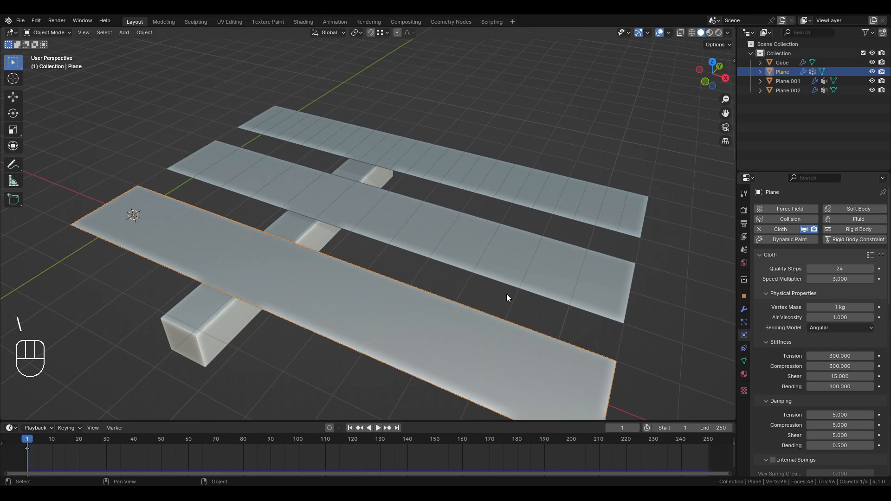
key(space)
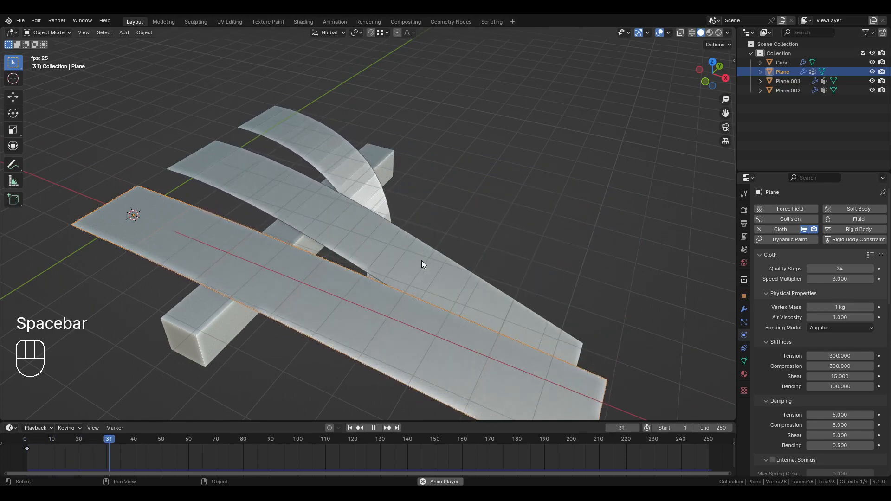
shift+middle_drag(481, 315, 514, 242)
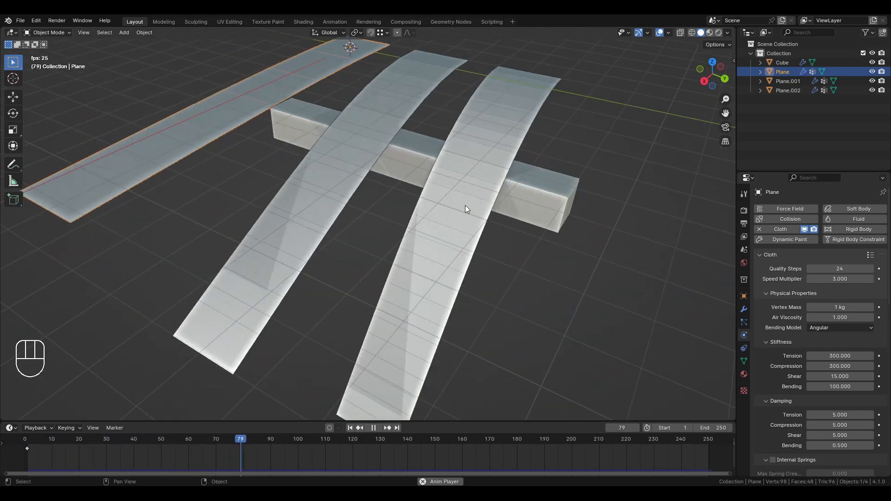
drag(465, 205, 486, 206)
shift+middle_drag(486, 206, 437, 203)
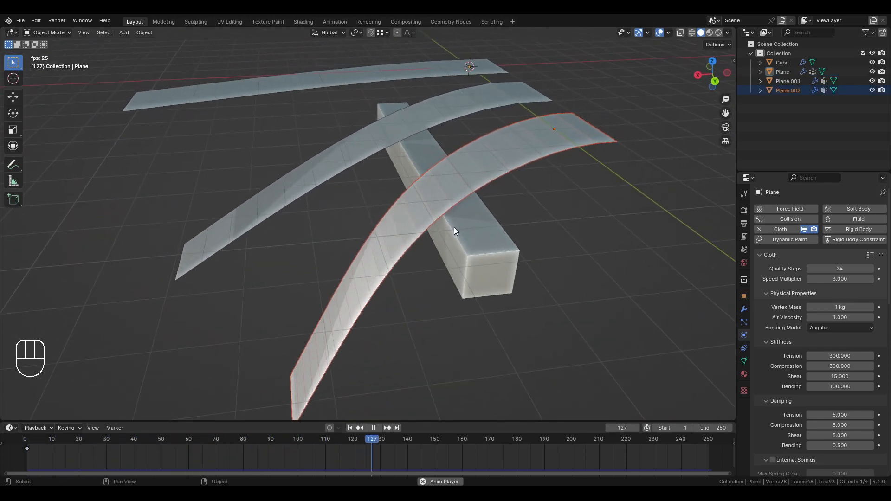
- Set the cloth Vertex Mass of Plane to 0.5 kg and stop the playback
click(847, 309)
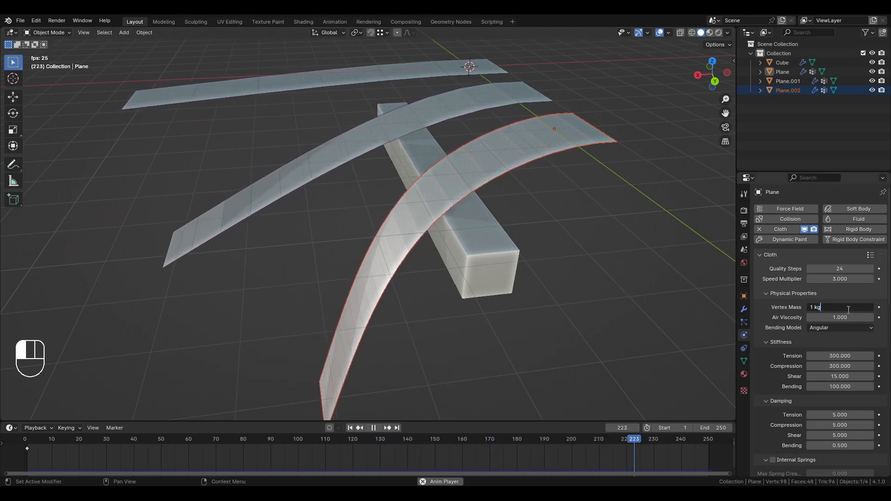
key(BackSpace)
key(BackSpace)
key(BackSpace)
text(.5)
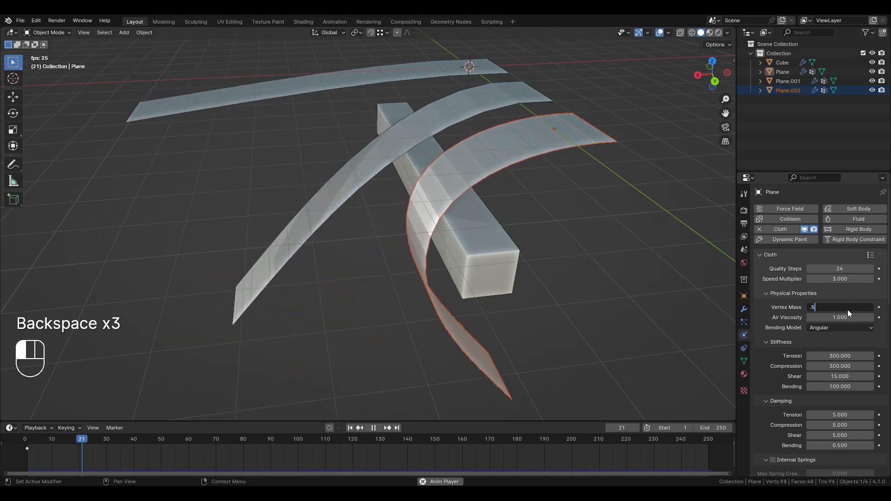
key(Return)
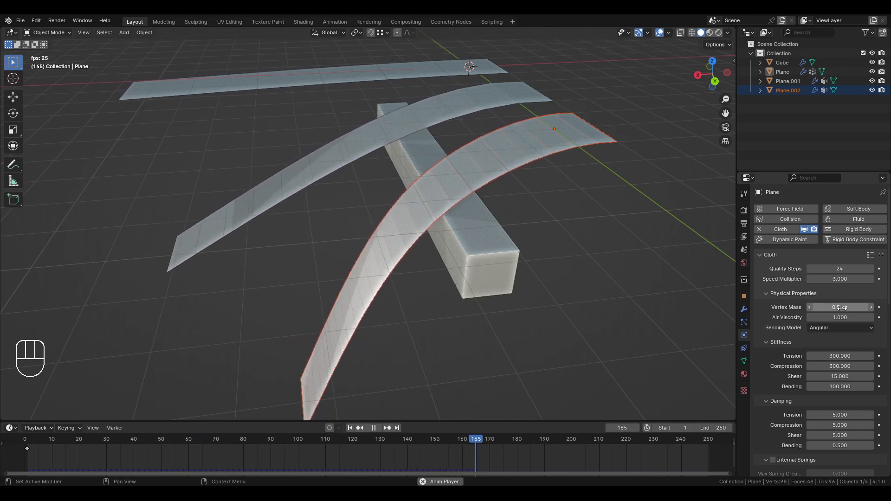
key(space)
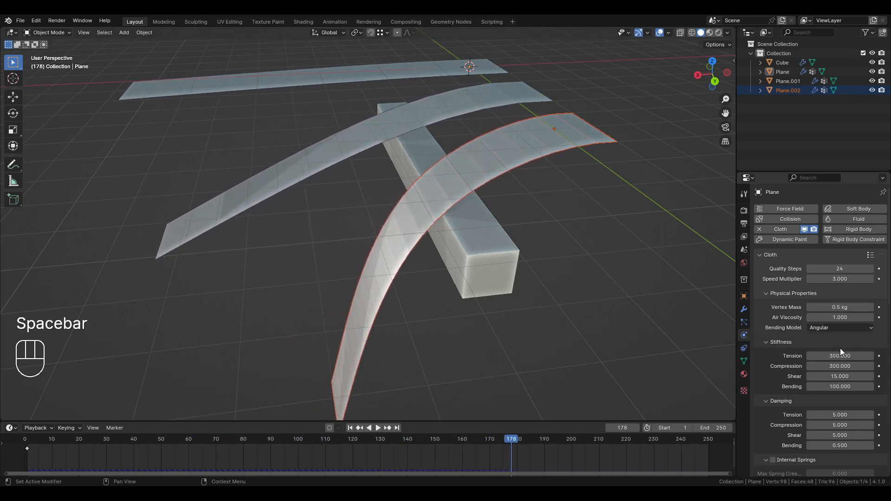
- Set the Bending stiffness of Plane to 200, test the simulation from the first frame, and rewind it
click(838, 387)
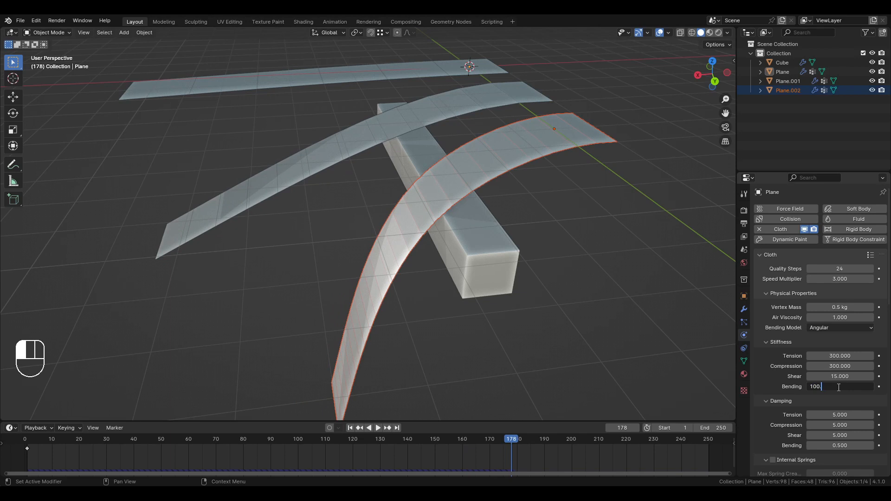
text(200)
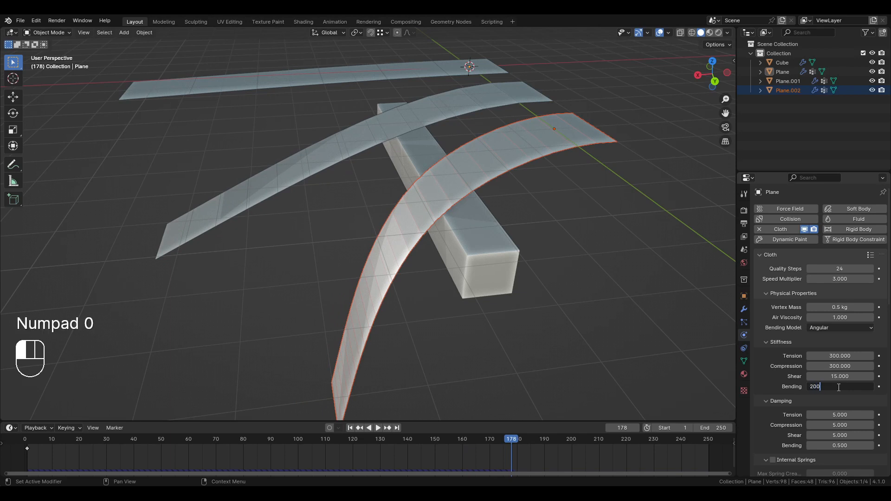
click(765, 386)
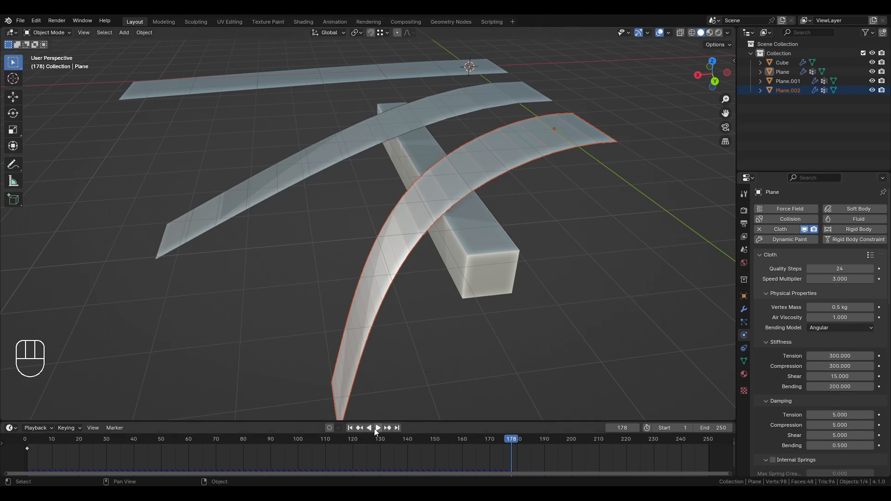
click(351, 428)
key(space)
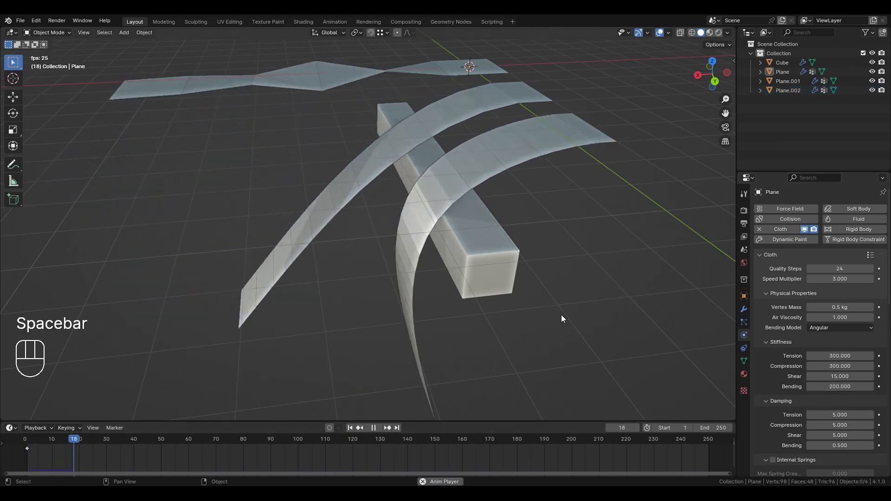
key(space)
click(350, 428)
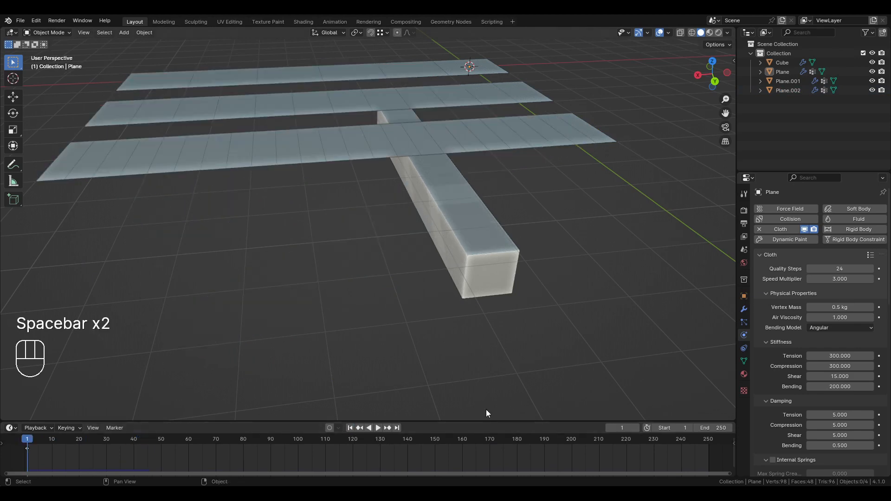
- Set the Vertex Mass of Plane to 5 kg and its Bending stiffness to 1000
click(831, 308)
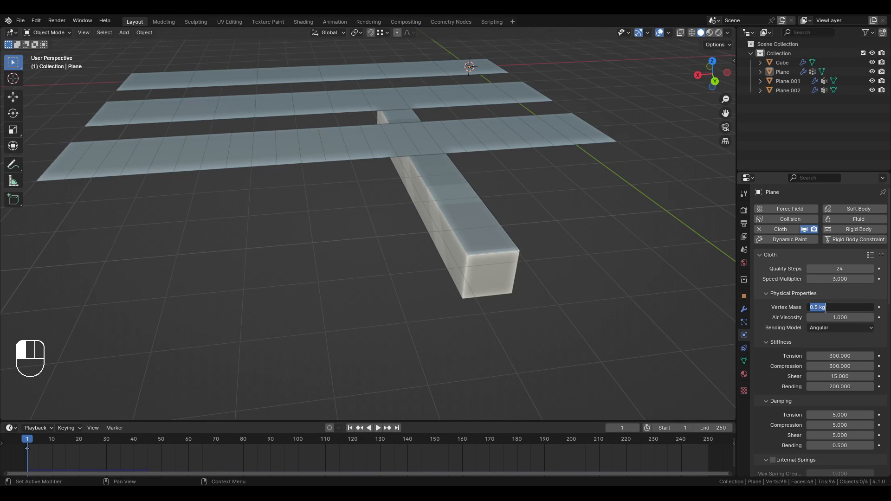
text(5)
key(Return)
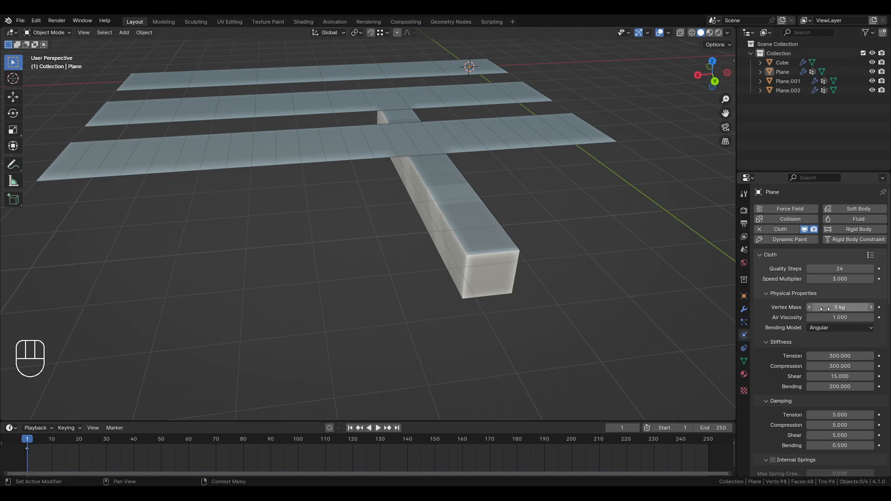
click(836, 387)
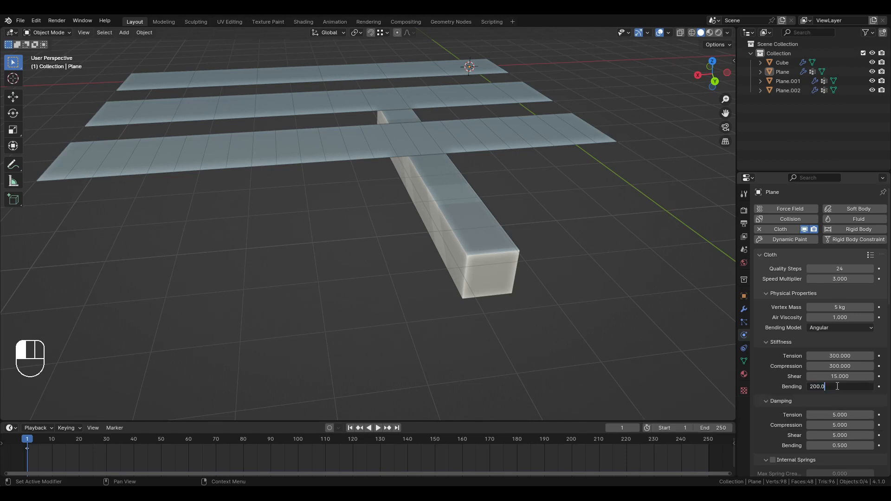
key(Return)
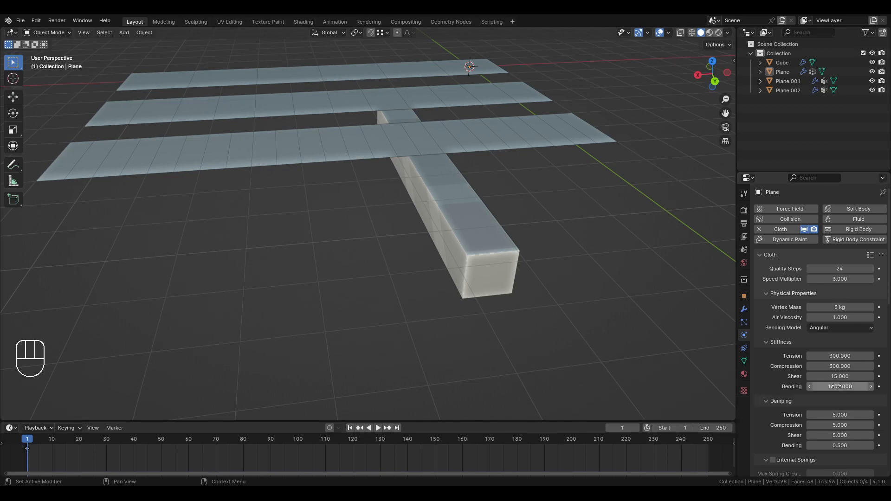
- Play the cloth simulation from the first frame to compare how the three strips bend, and stop it
scroll(593, 258, down, 2)
key(space)
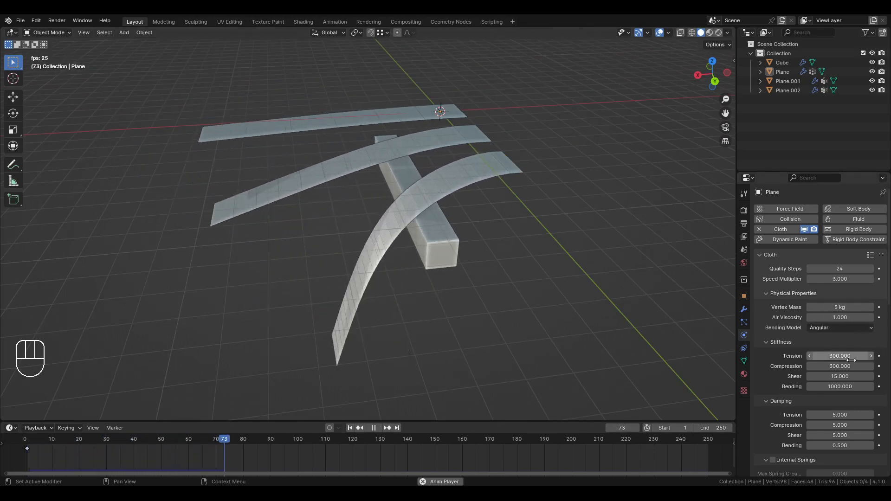
scroll(419, 241, up, 3)
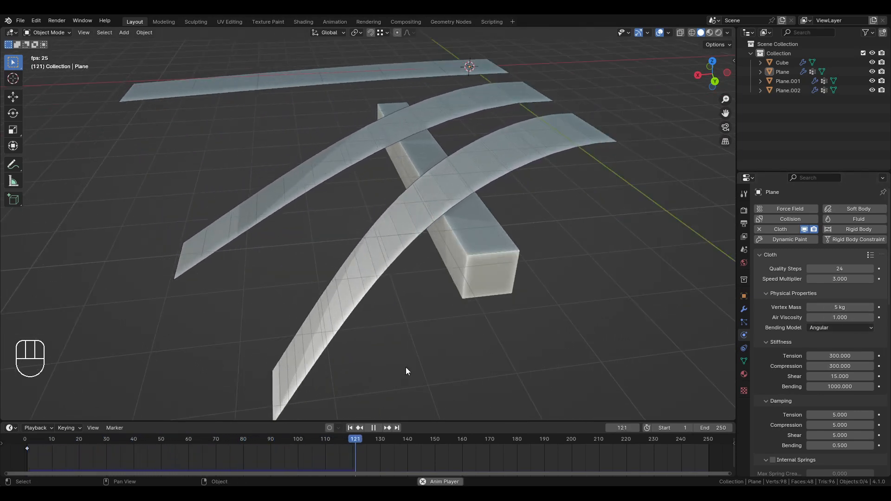
key(space)
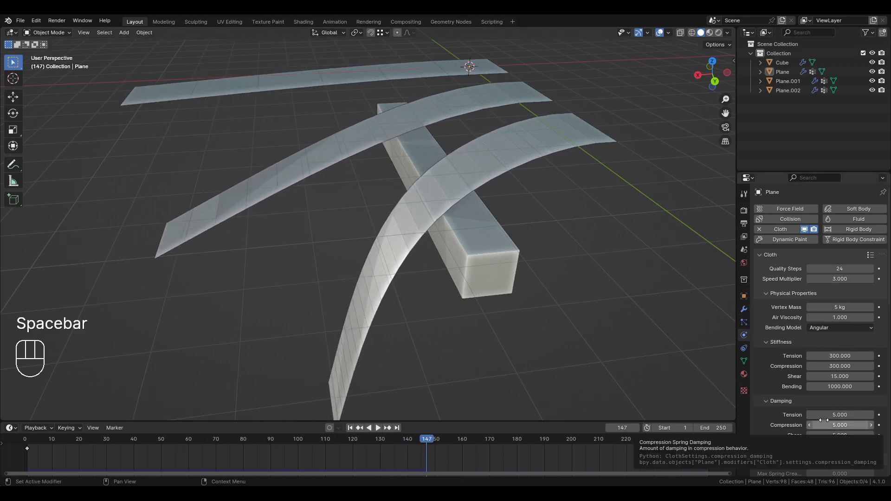
- Multiply the Vertex Mass and Bending stiffness of Plane by ten, to 50 kg and 10000, and replay the simulation from the first frame
click(847, 309)
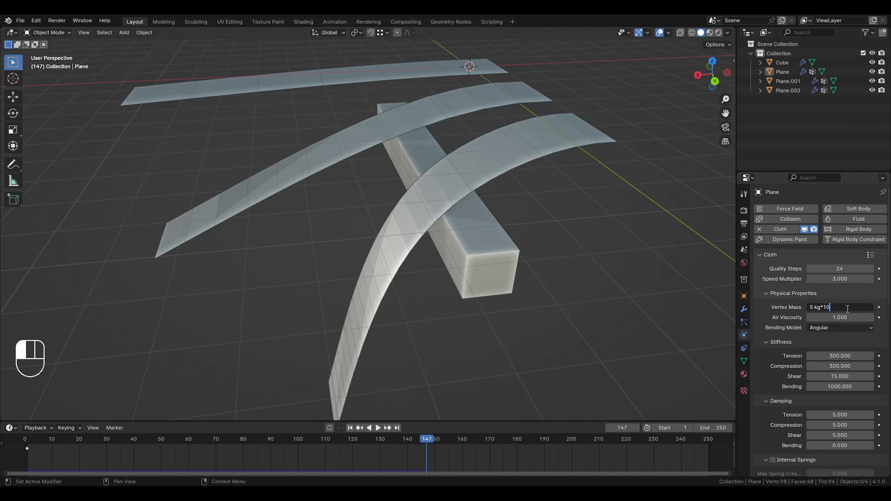
key(Return)
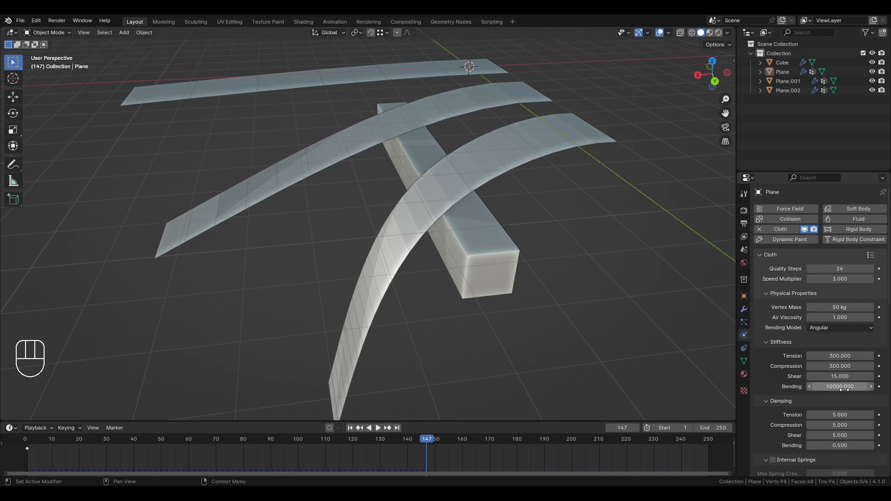
click(350, 427)
key(space)
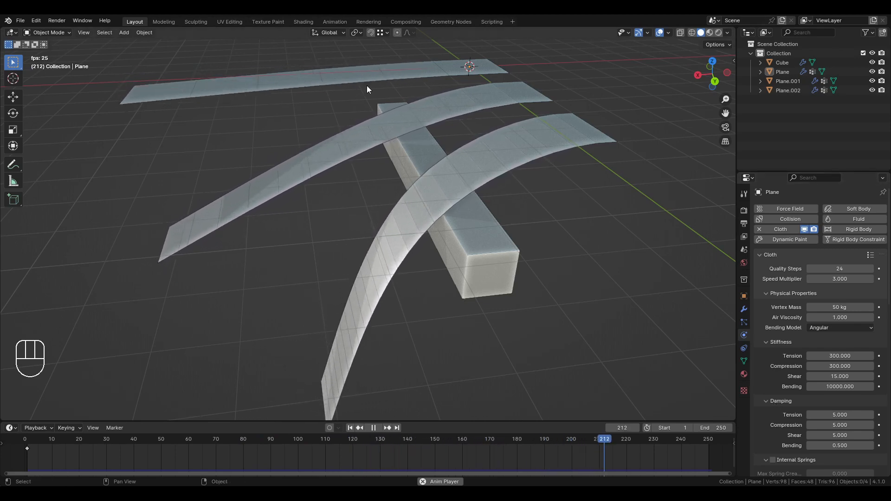
shift+middle_drag(291, 85, 320, 96)
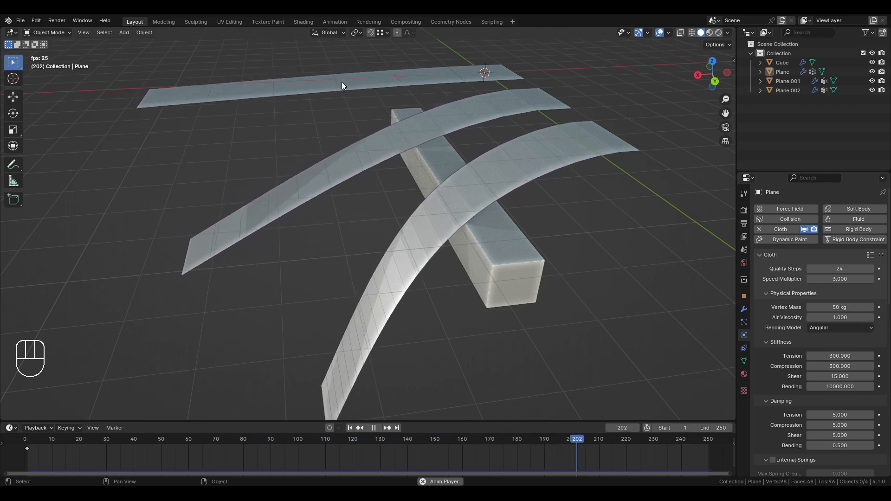
key(space)
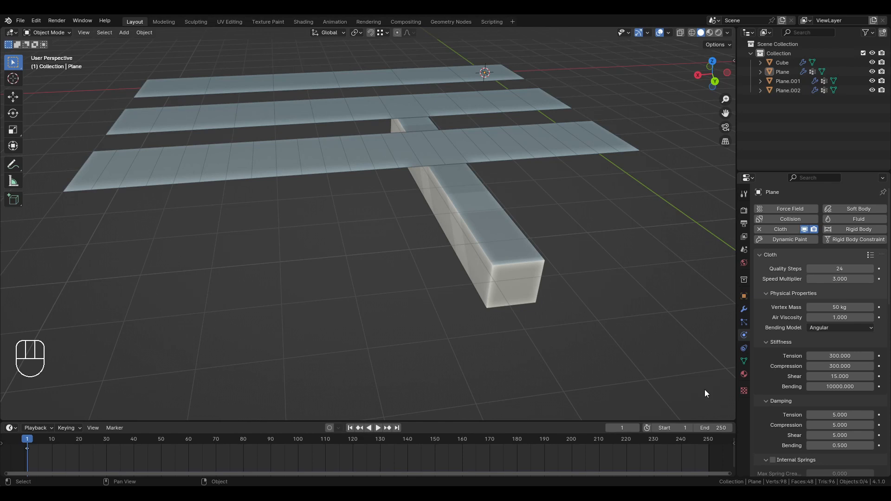
- Preview the simulation again, set the Bending damping of Plane to 5, and return to the first frame
key(space)
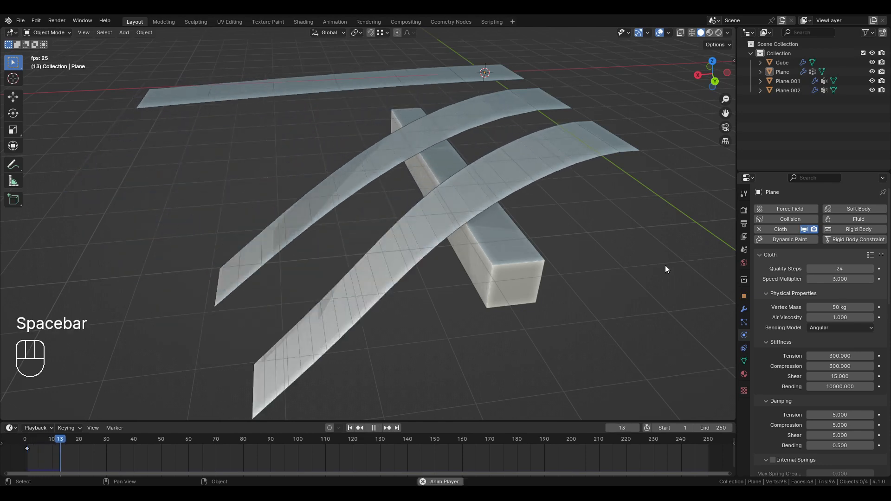
key(space)
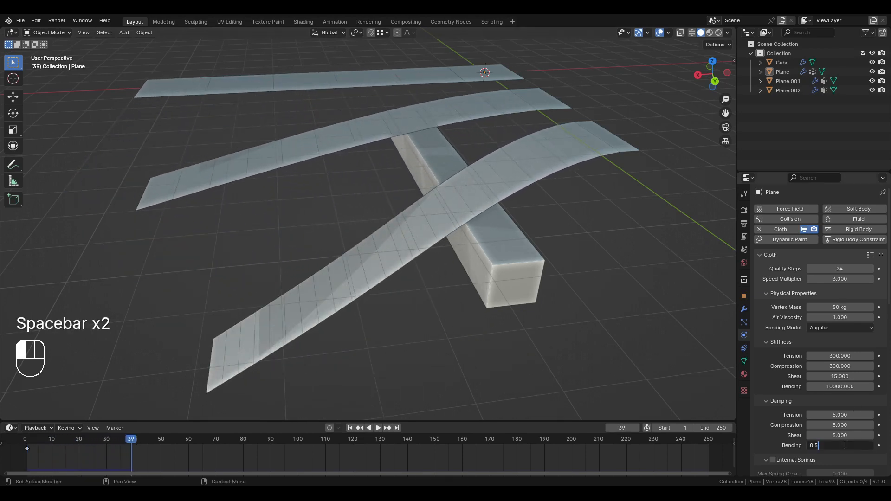
key(BackSpace)
key(BackSpace)
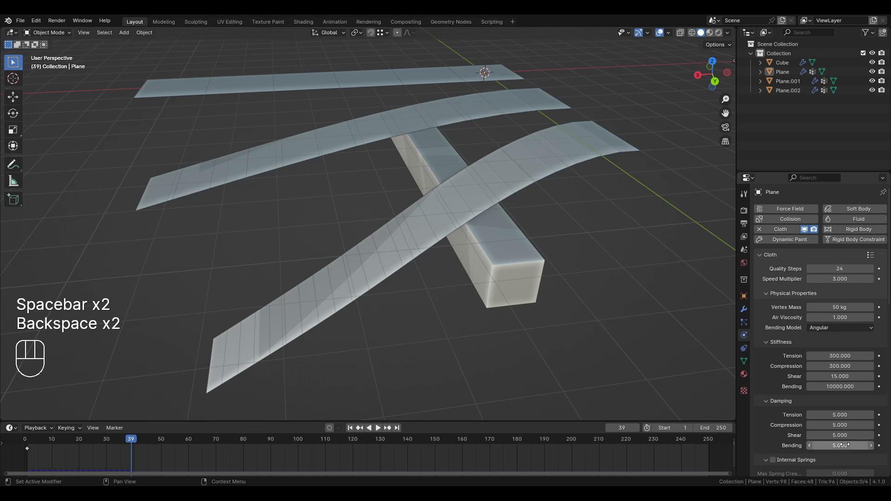
click(539, 260)
click(353, 428)
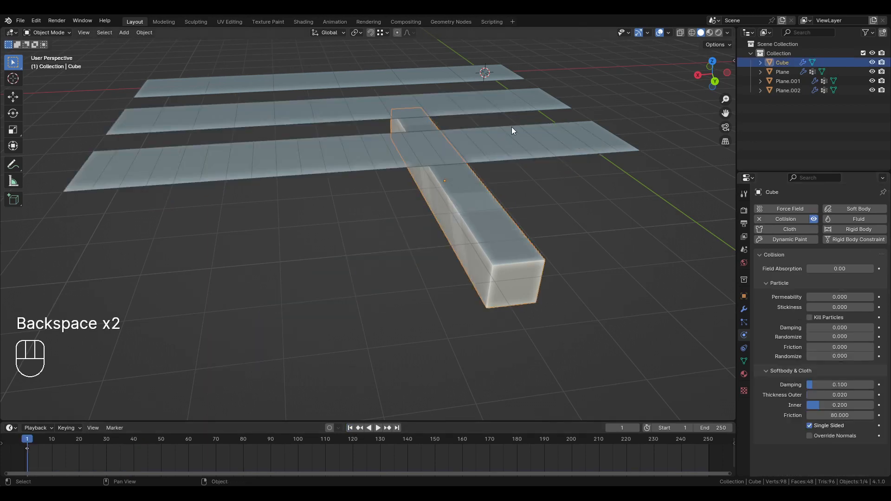
- Set the Bending damping of Plane.002 to 5 and the Bending damping of Plane to 0.5
click(515, 135)
click(837, 449)
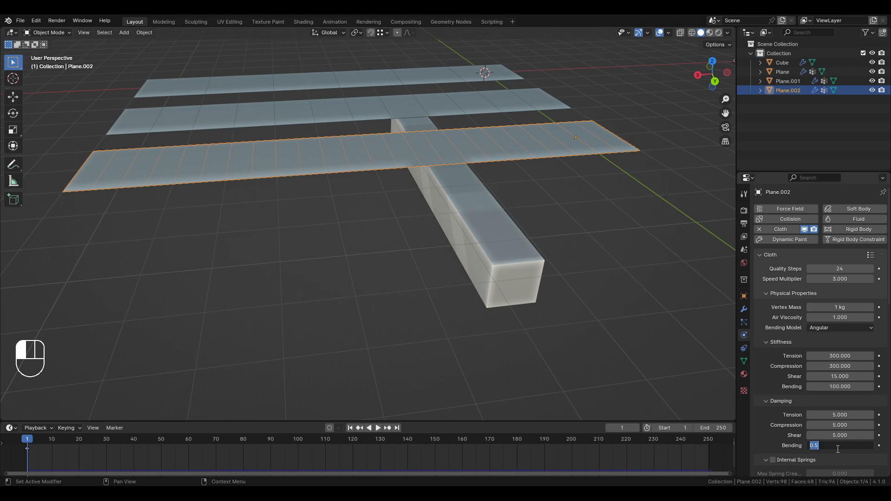
key(Return)
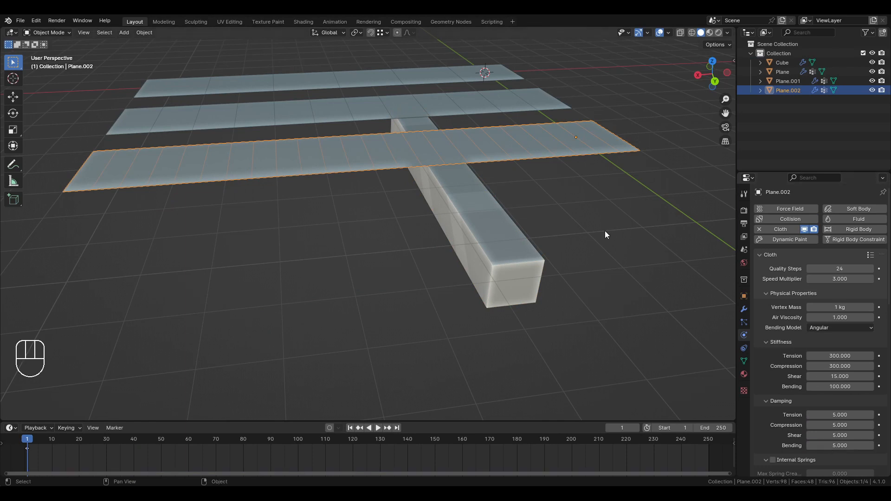
click(449, 111)
click(456, 76)
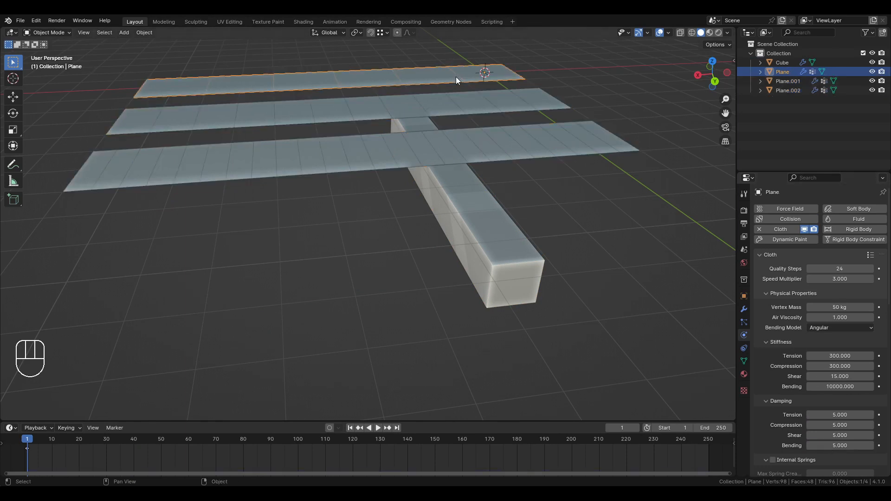
click(828, 445)
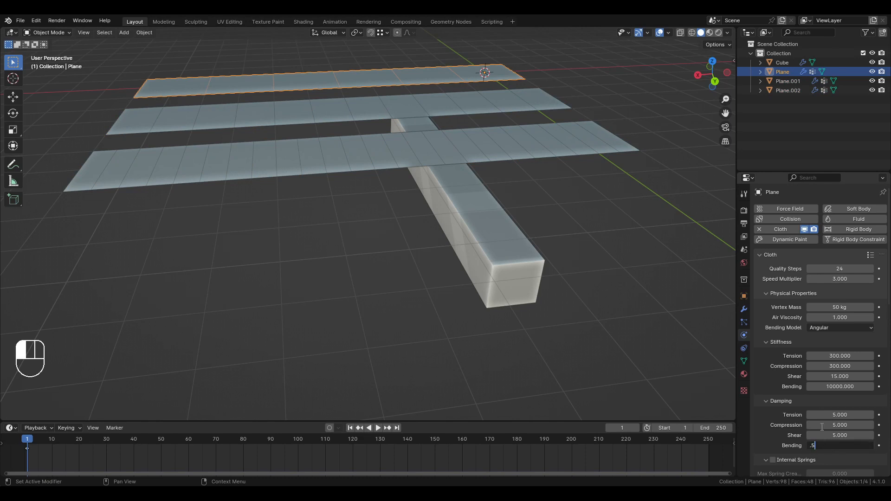
key(Return)
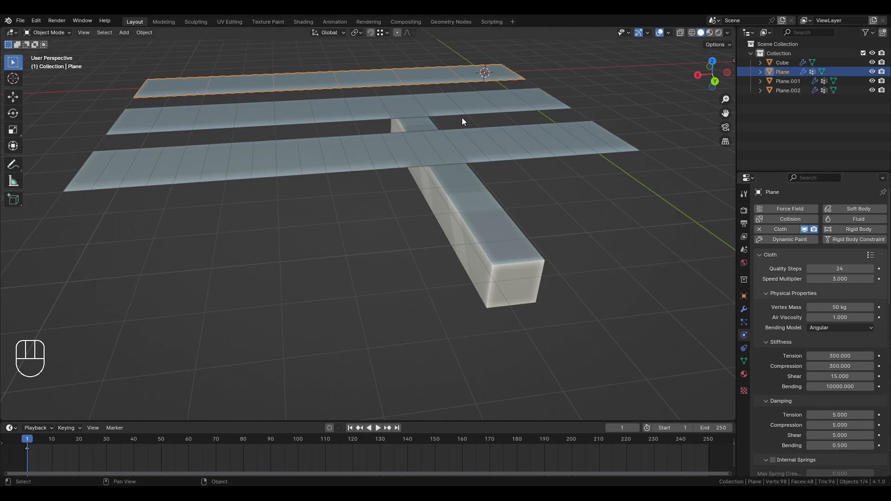
- Play the cloth simulation to compare Plane.002 with the other two strips, stop it and return to the first frame
click(524, 166)
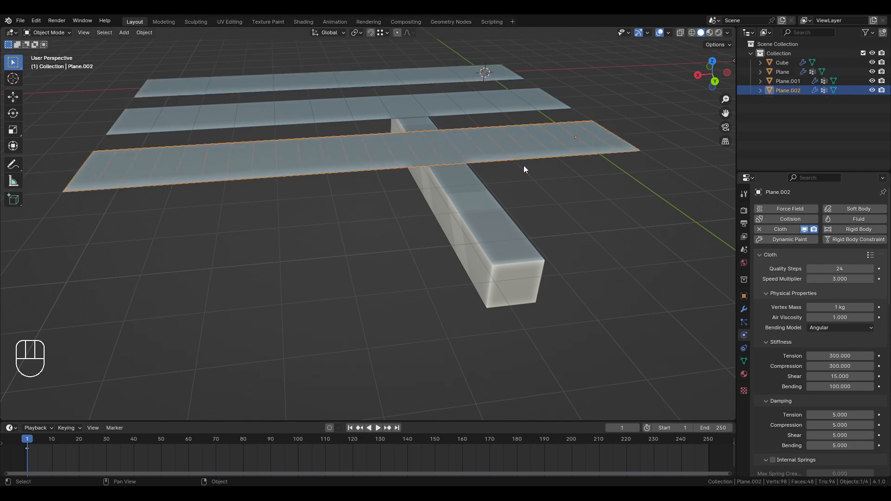
click(439, 80)
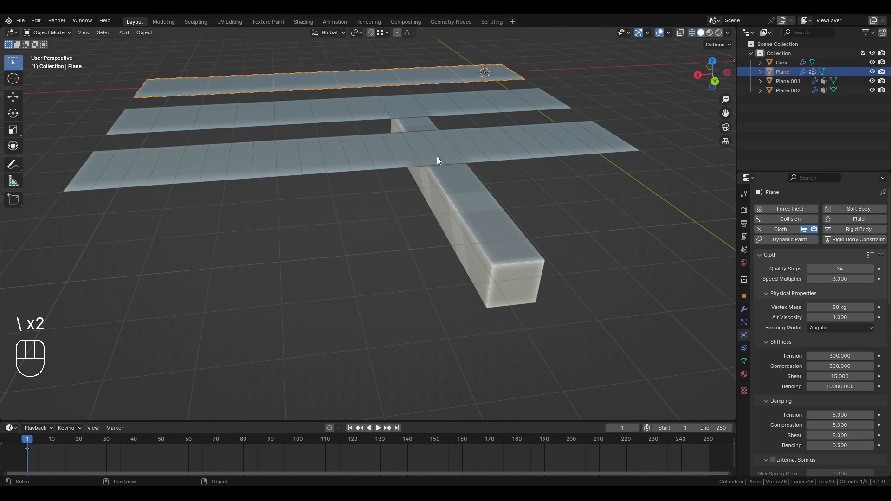
middle_drag(462, 188, 480, 191)
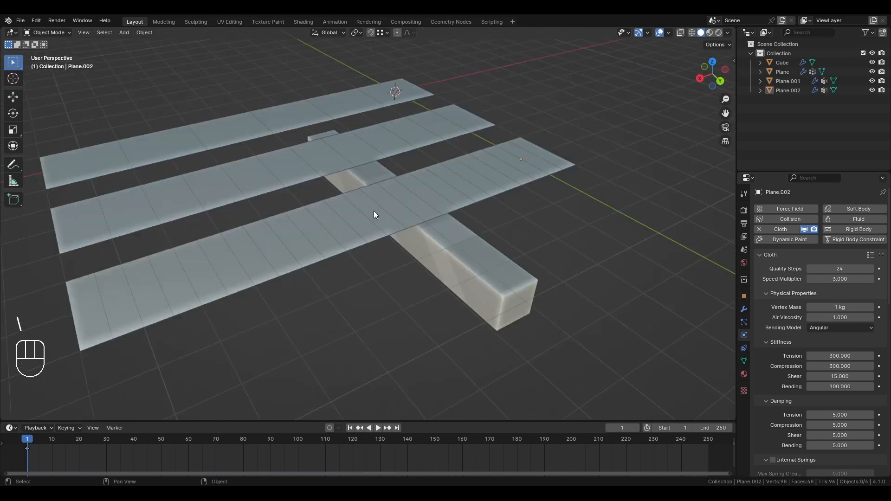
click(388, 213)
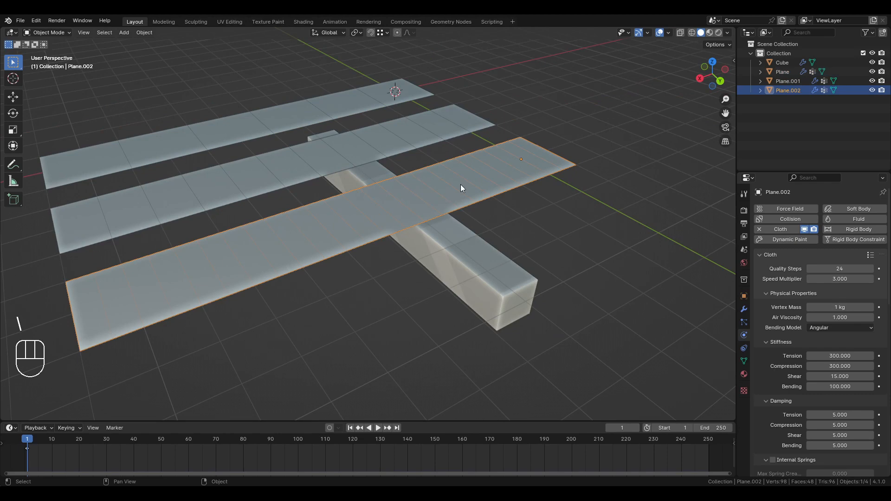
scroll(460, 185, up, 2)
scroll(554, 207, down, 2)
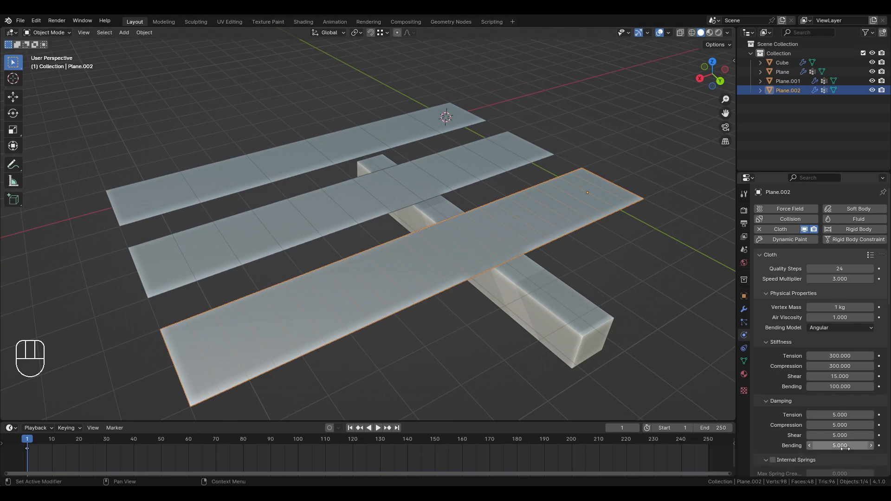
click(675, 286)
shift+middle_drag(668, 281, 505, 190)
key(space)
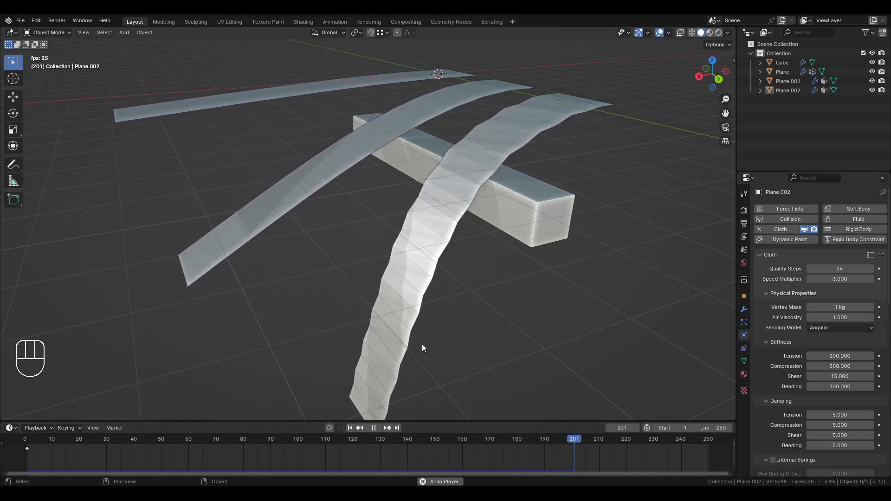
key(space)
click(350, 427)
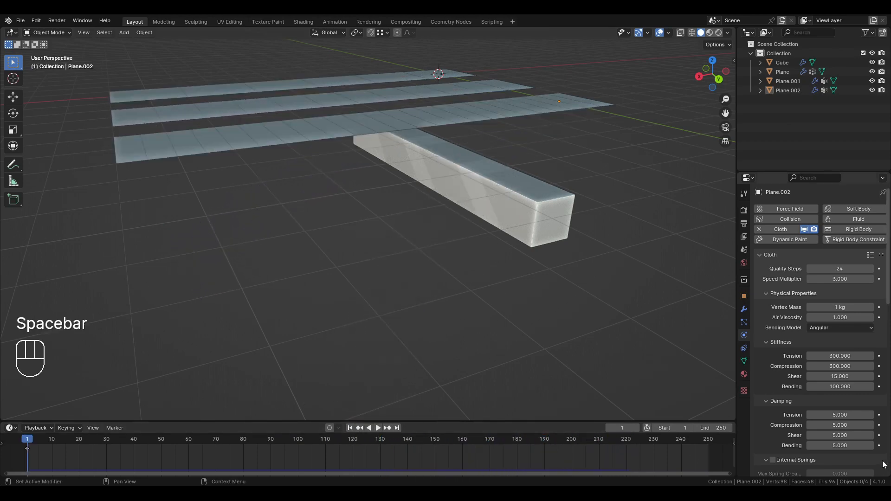
- Set the Bending damping of Plane.002 to 0 and replay the cloth simulation
drag(840, 445, 808, 446)
key(space)
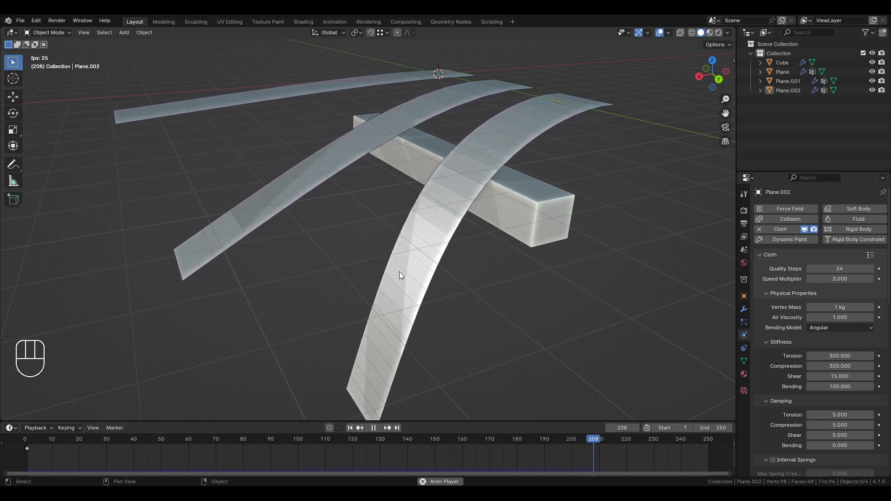
key(space)
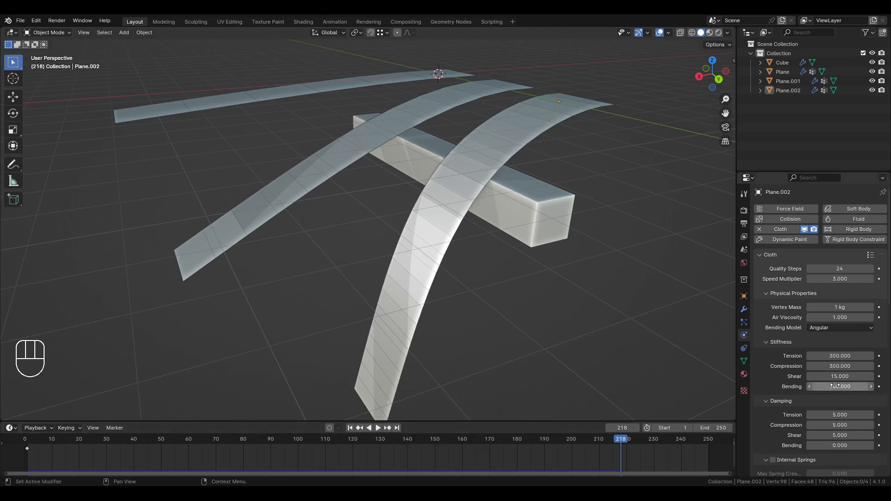
- Set the Air Viscosity of Plane.002 to 10 and replay the simulation from the first frame
click(840, 317)
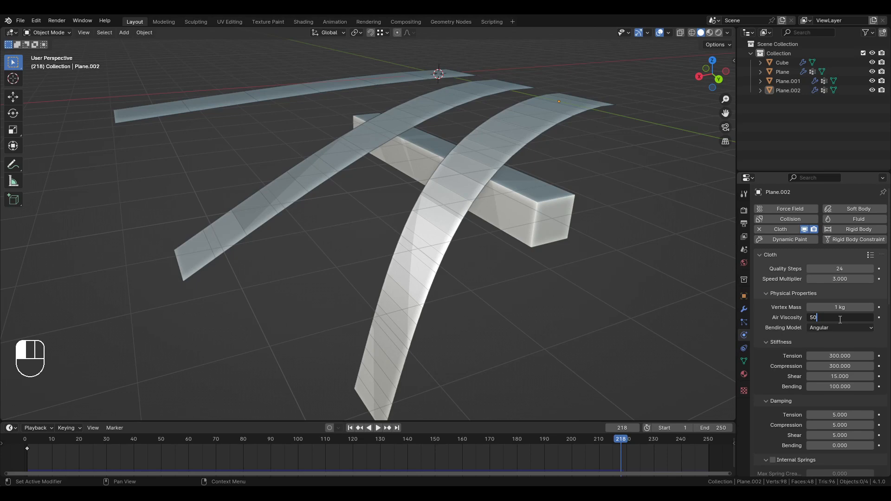
text(5)
key(BackSpace)
text(10)
key(Return)
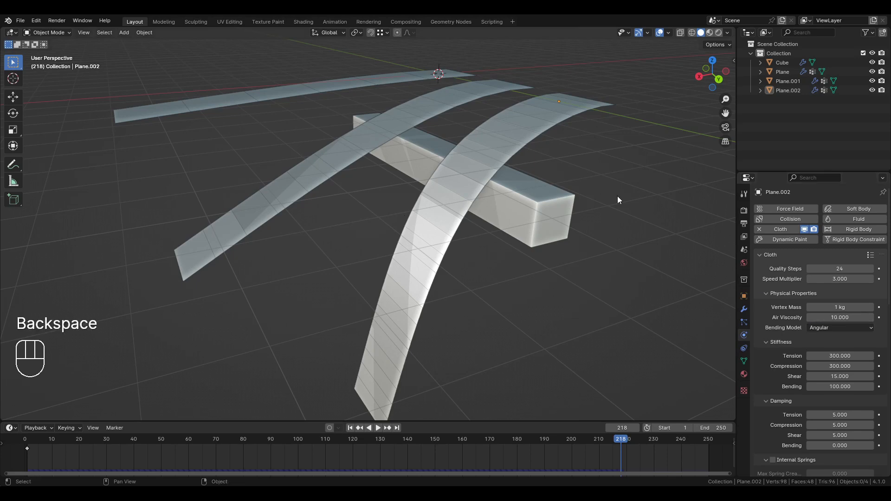
click(352, 429)
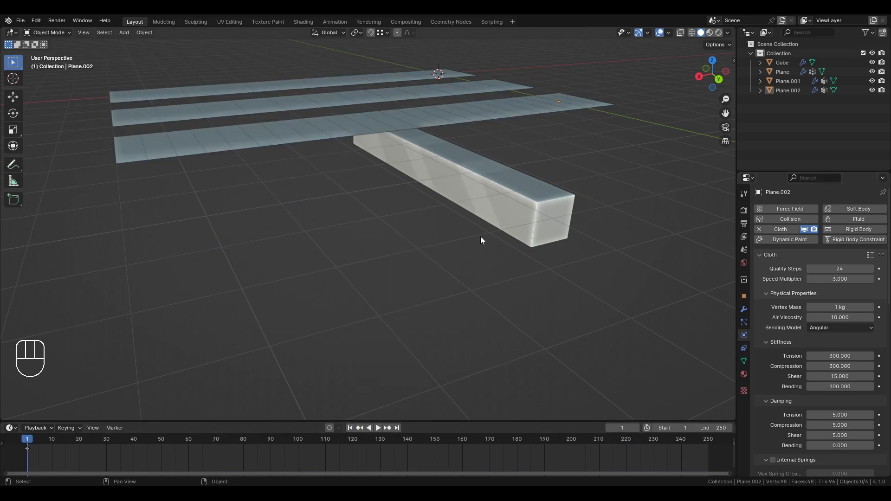
key(space)
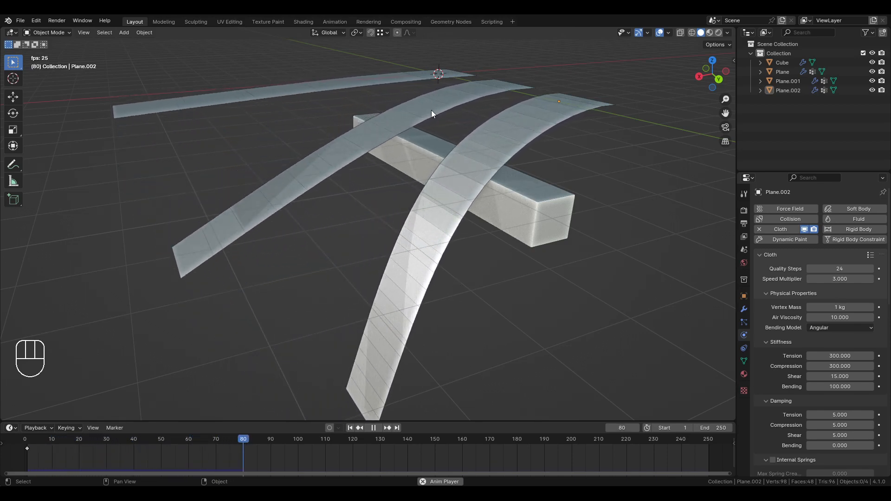
key(space)
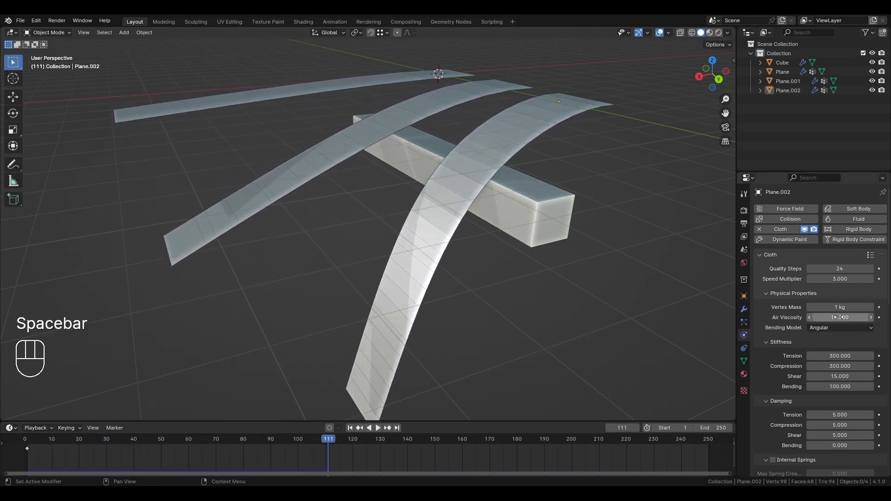
- Lower the Air Viscosity of Plane.002 to 0 and play the simulation from the first frame
drag(838, 318, 752, 318)
click(351, 427)
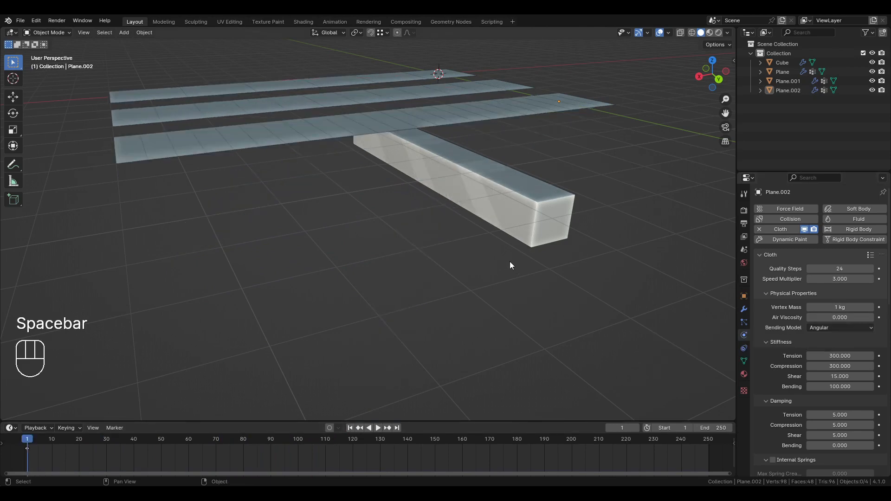
key(space)
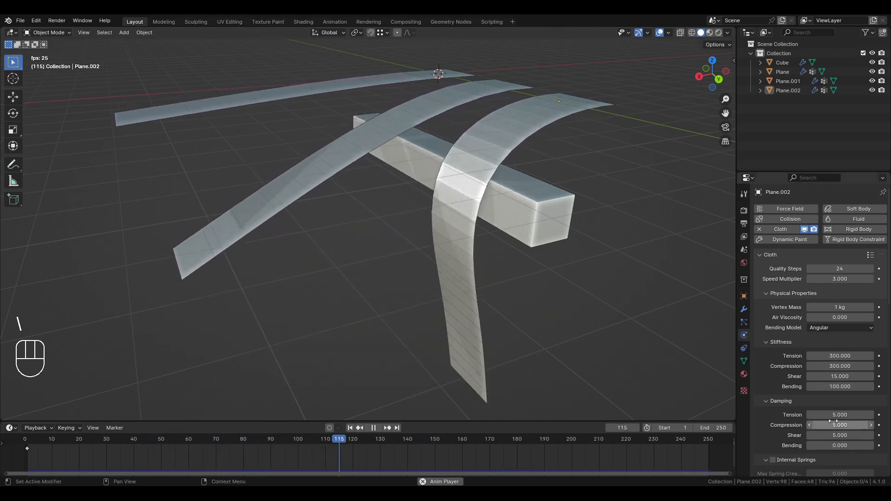
- Set the Bending damping of Plane.002 to 20 while the simulation plays, watch the strip, and return to the first frame
click(827, 446)
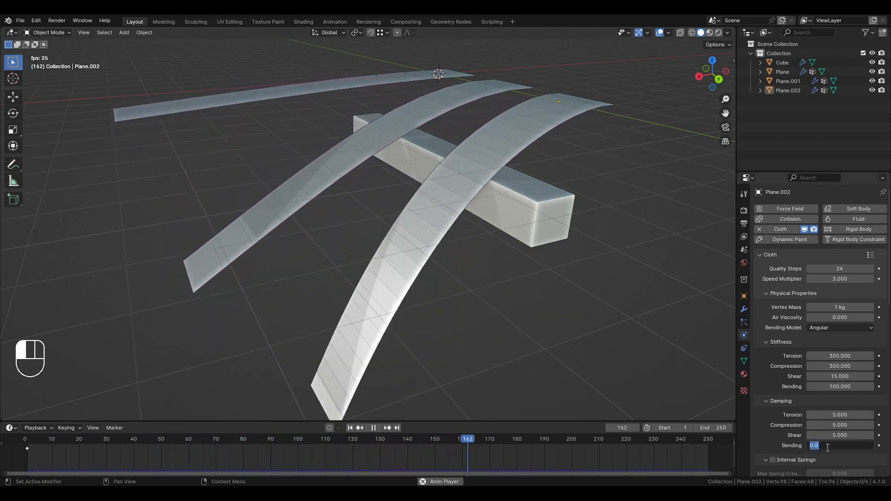
text(20)
key(Return)
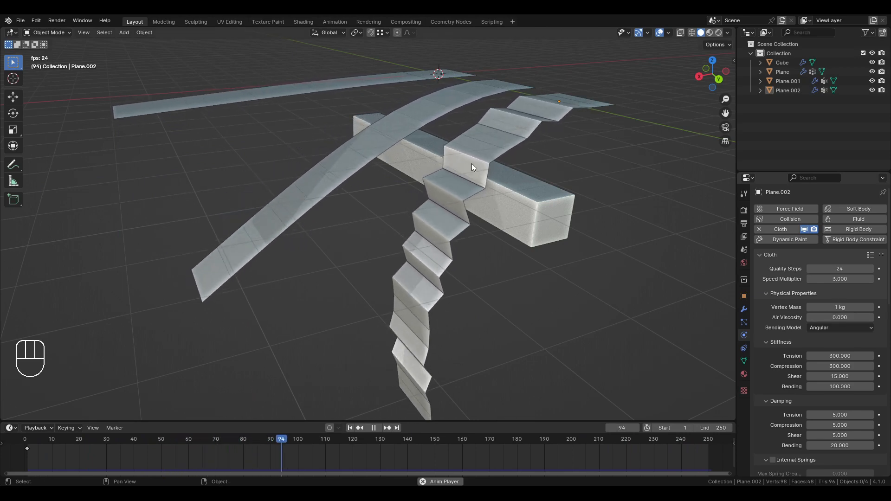
click(351, 428)
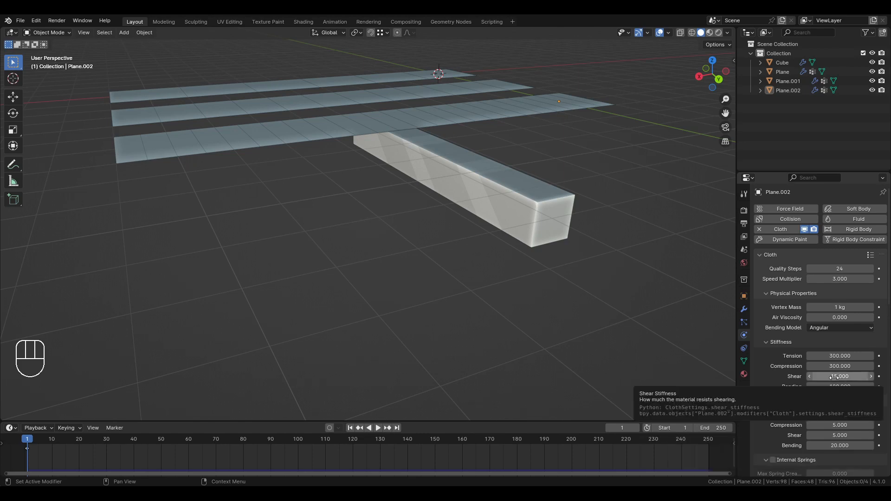
- Annotate a bent line with an arc marking its angle over the strip with the fewest subdivisions
scroll(560, 323, down, 1)
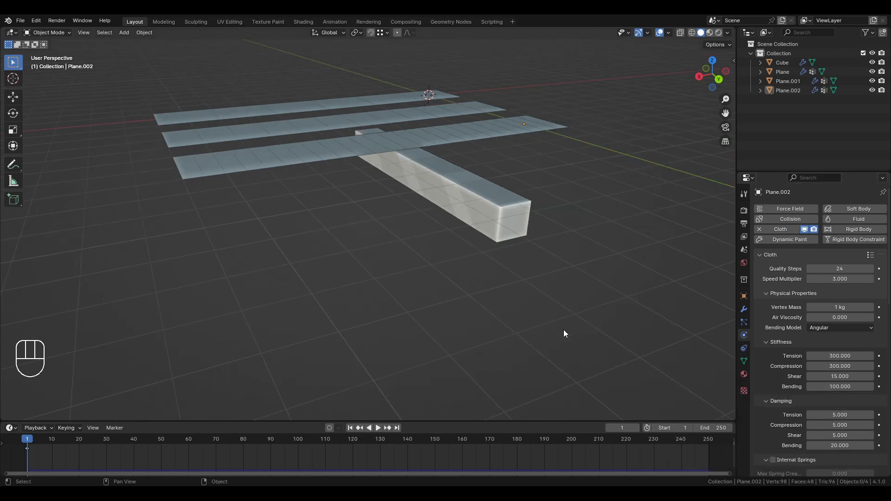
middle_drag(482, 206, 507, 220)
key(KP_7)
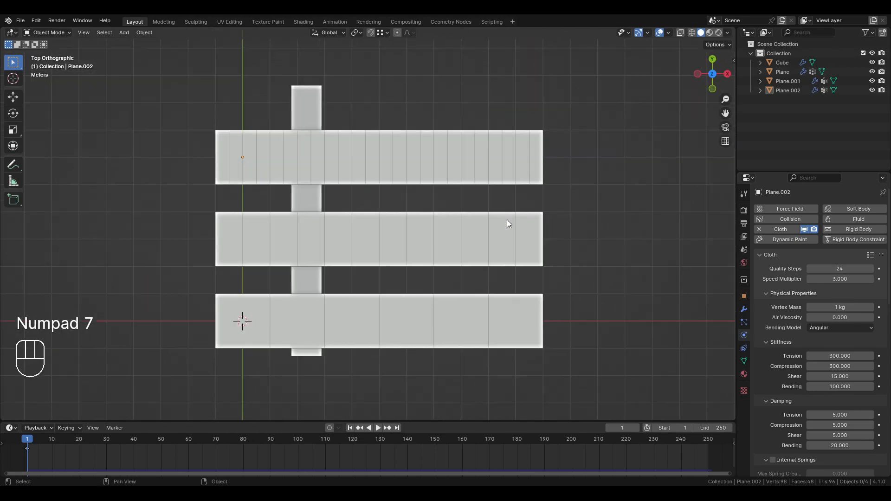
scroll(452, 220, up, 3)
scroll(353, 268, up, 4)
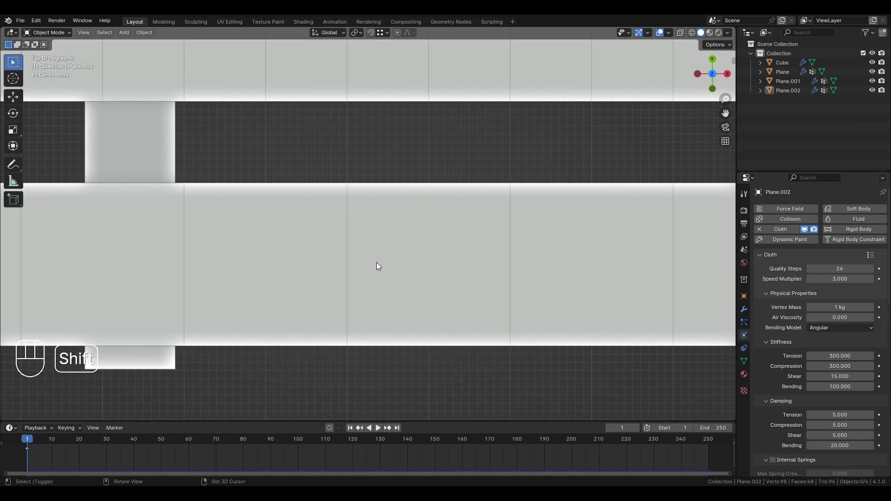
mouse_move(376, 263)
shift+middle_down()
mouse_move(382, 106)
mouse_move(399, 285)
mouse_move(402, 236)
mouse_move(387, 260)
shift+middle_up()
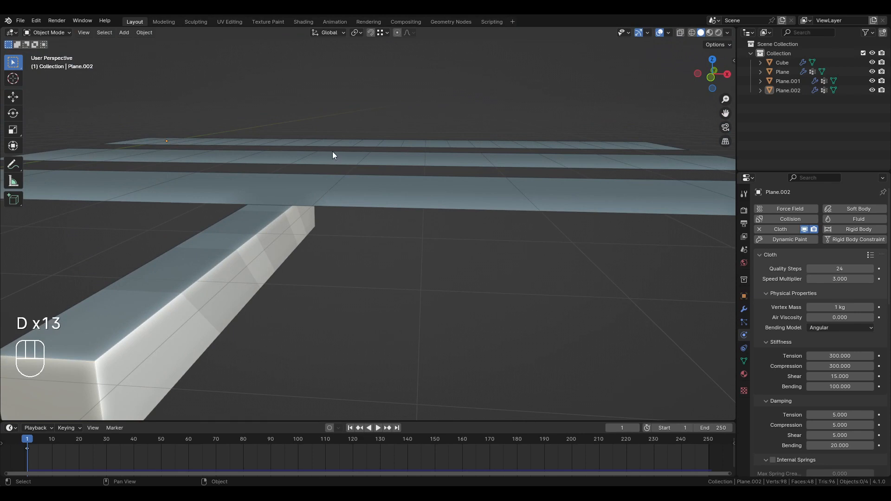
mouse_move(332, 151)
mouse_down()
mouse_move(327, 187)
mouse_move(404, 207)
mouse_up()
drag(351, 216, 352, 224)
middle_drag(358, 192, 365, 205)
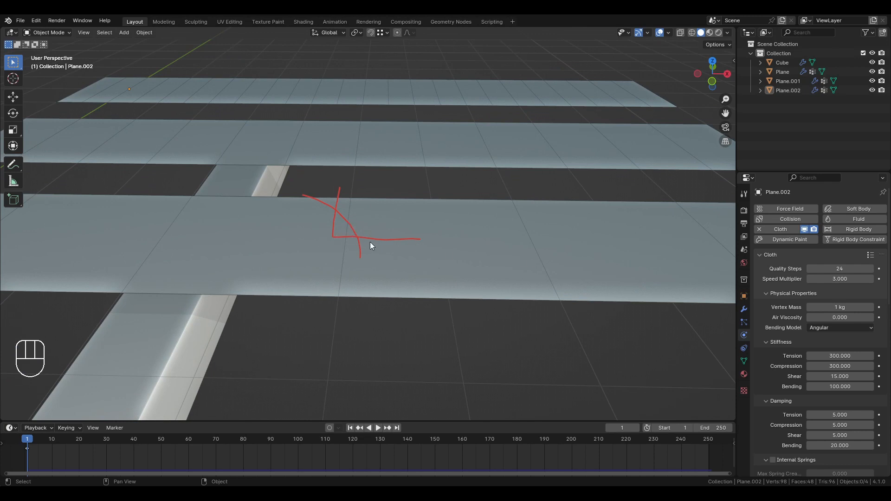
- In top view, annotate crossing lines with an angle arc where a subdivision line meets the edge of the coarsest strip
shift+middle_drag(370, 241, 374, 215)
shift+middle_drag(356, 187, 359, 213)
key(KP_7)
scroll(351, 232, down, 3)
scroll(362, 228, up, 3)
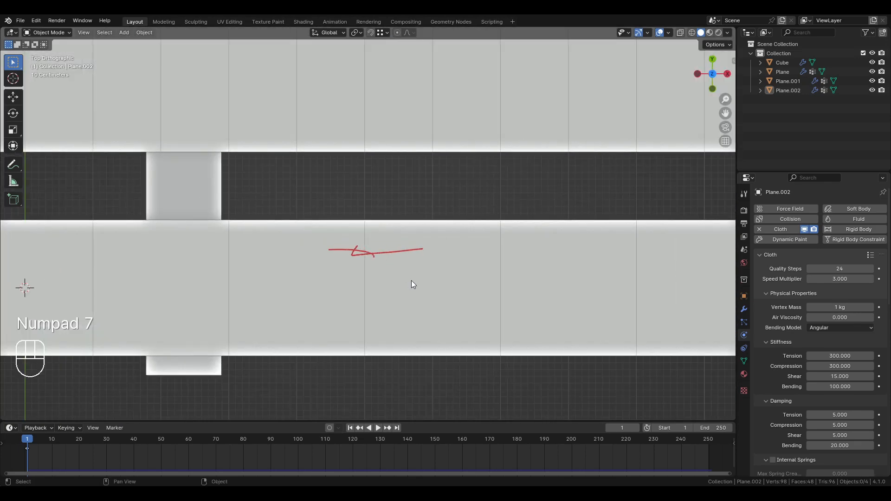
scroll(410, 233, up, 1)
shift+middle_drag(555, 281, 478, 267)
scroll(478, 267, up, 1)
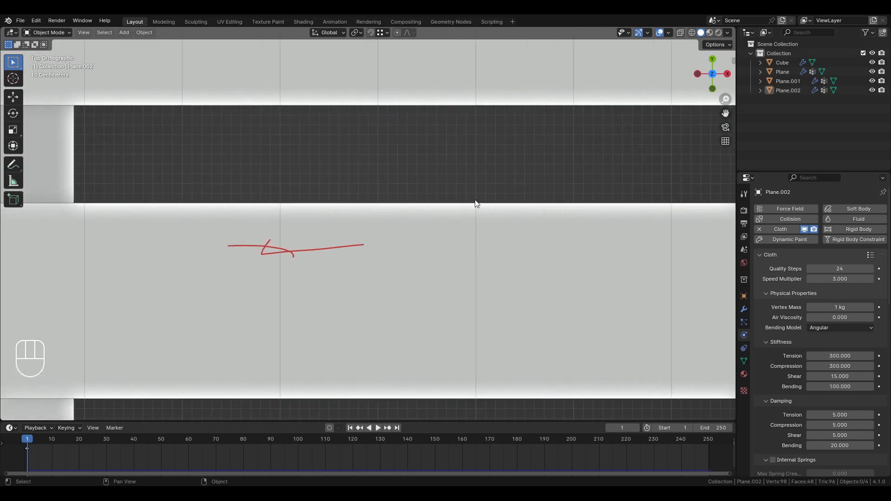
key(d)
drag(475, 188, 473, 181)
drag(475, 238, 472, 248)
drag(478, 204, 457, 203)
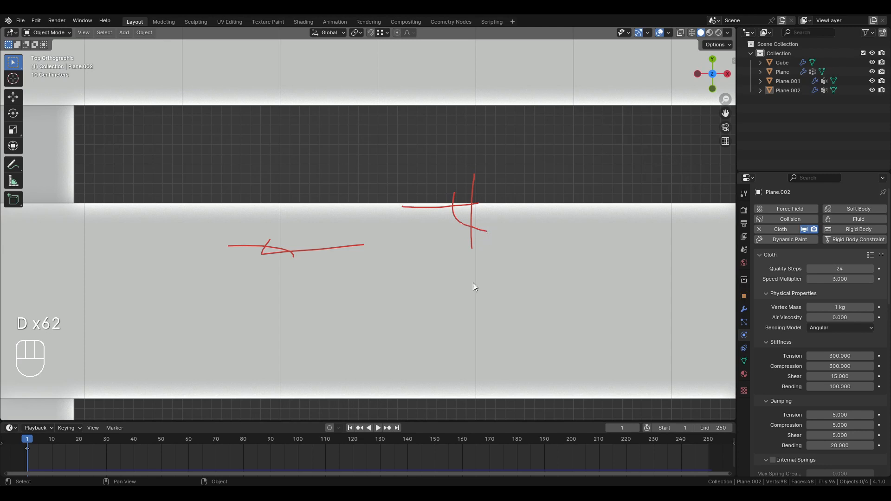
- Draw a slanted parallelogram annotation on the coarsest strip in top view to illustrate shearing
middle_drag(527, 236, 393, 205)
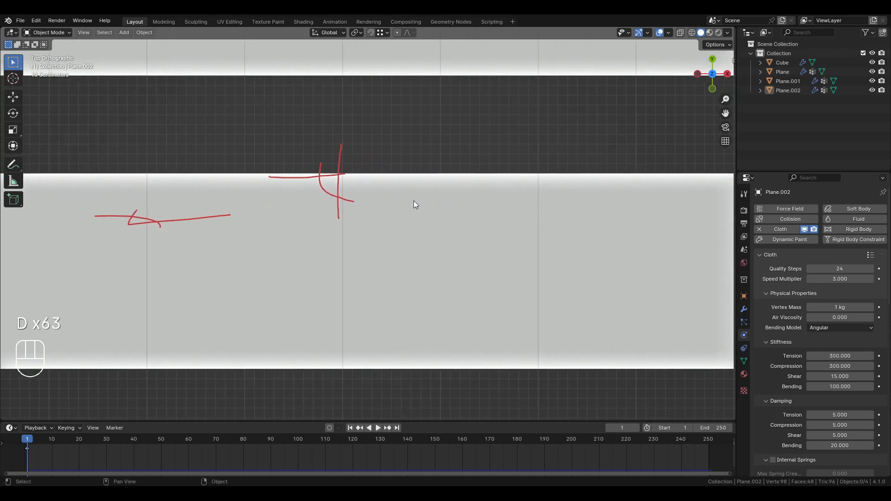
drag(427, 198, 369, 294)
drag(429, 200, 548, 196)
drag(369, 293, 506, 287)
drag(546, 196, 517, 251)
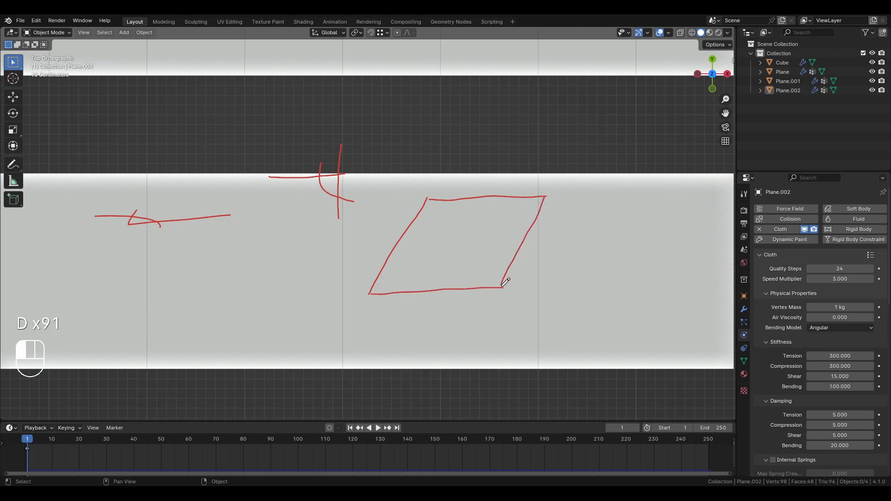
drag(505, 282, 505, 282)
key(backslash)
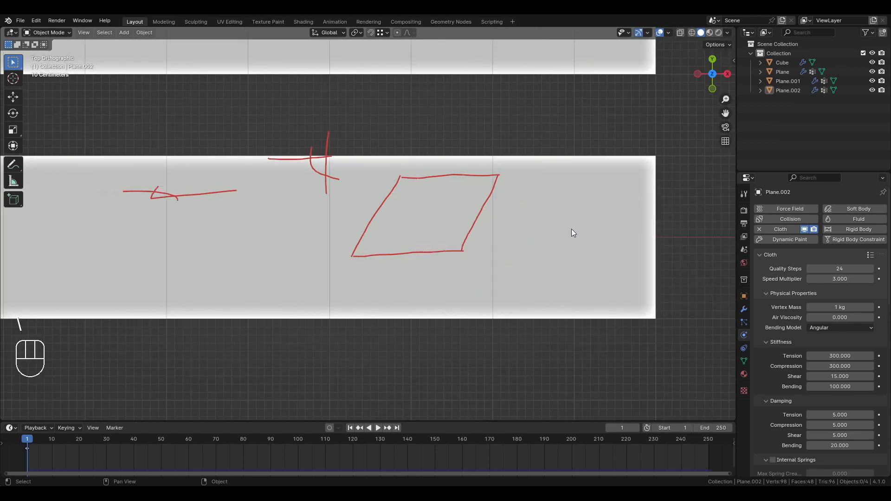
middle_drag(561, 230, 469, 247)
scroll(516, 237, up, 1)
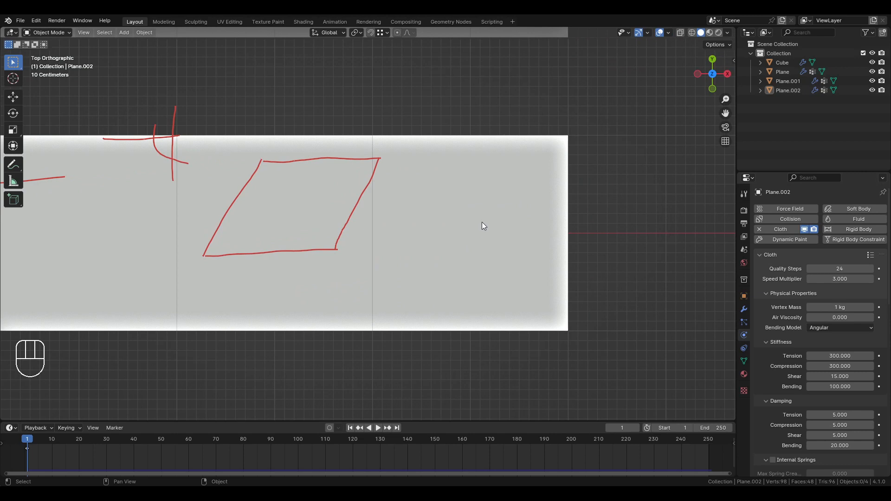
drag(464, 170, 429, 256)
mouse_move(470, 171)
right_down()
mouse_move(463, 202)
mouse_move(420, 258)
right_up()
drag(446, 167, 423, 199)
mouse_move(392, 243)
mouse_down()
mouse_move(384, 255)
mouse_move(539, 198)
mouse_up()
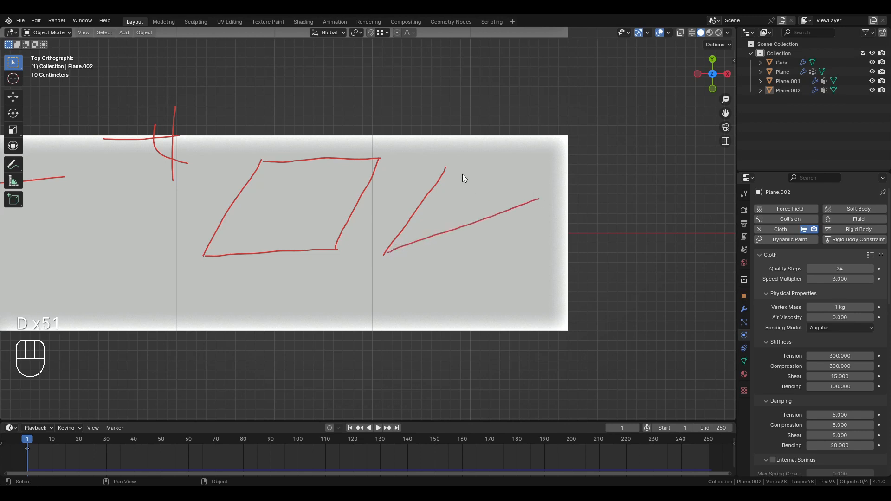
mouse_move(447, 166)
mouse_down()
mouse_move(576, 120)
mouse_move(532, 199)
mouse_up()
key(ctrl+z)
key(ctrl+z)
key(ctrl+z)
key(ctrl+z)
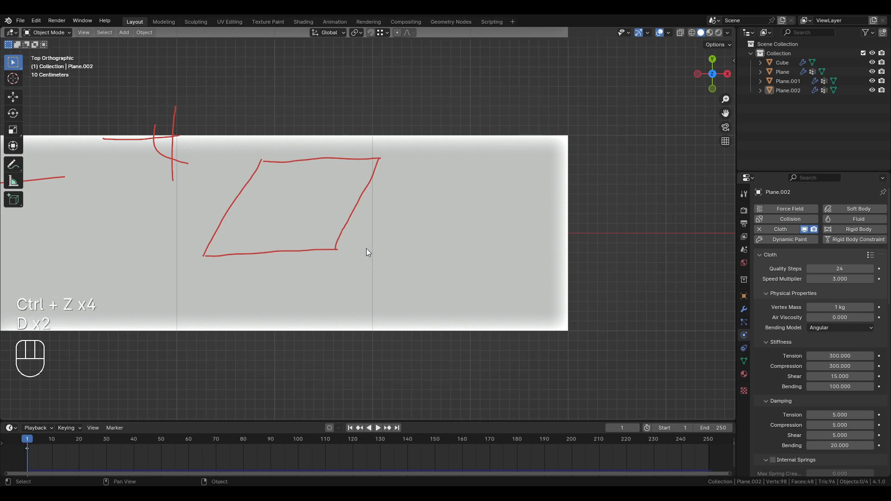
- Annotate a narrow, heavily slanted outline of two bent lines beside the parallelogram, extending past the end of the coarsest strip
mouse_move(366, 249)
mouse_down()
mouse_move(508, 210)
mouse_move(558, 213)
mouse_up()
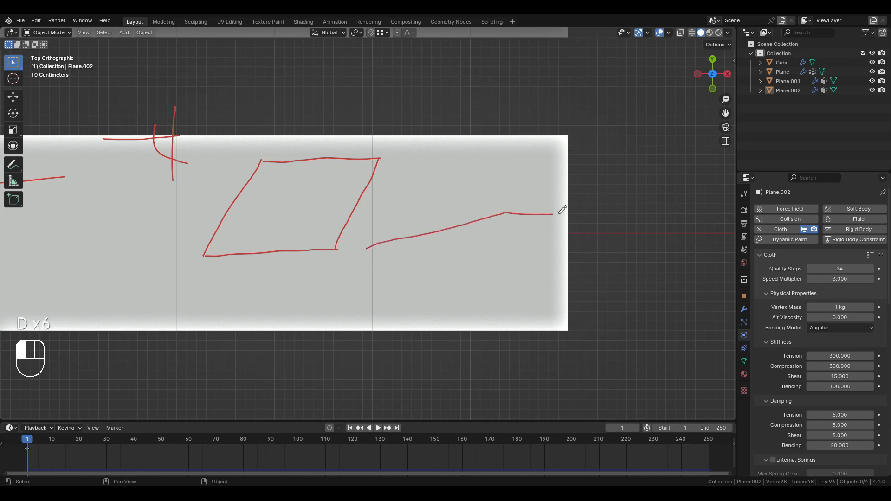
drag(629, 210, 643, 210)
drag(366, 250, 511, 247)
drag(512, 247, 645, 220)
scroll(477, 230, down, 2)
middle_drag(455, 236, 502, 226)
scroll(501, 229, down, 2)
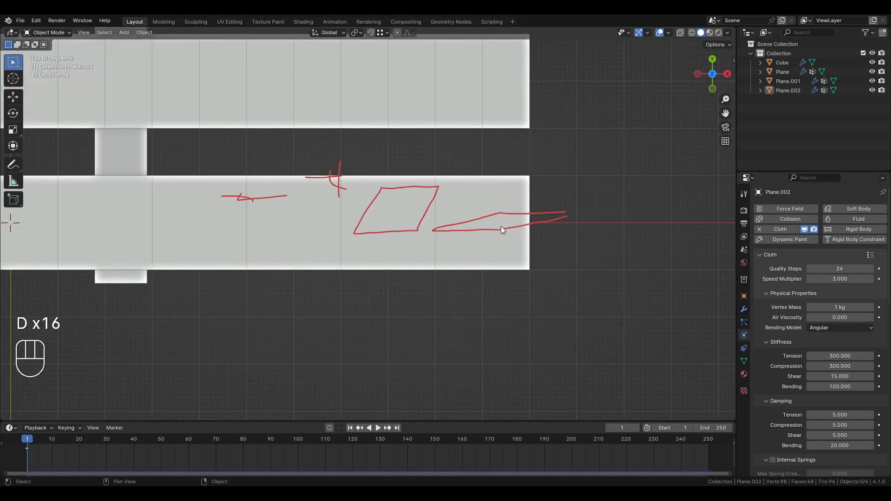
- Erase the annotations on the coarsest strip from a perspective view of all three strips
scroll(501, 226, up, 1)
scroll(494, 219, down, 2)
shift+middle_drag(494, 220, 480, 204)
mouse_move(481, 204)
middle_down()
mouse_move(463, 197)
mouse_move(423, 242)
middle_up()
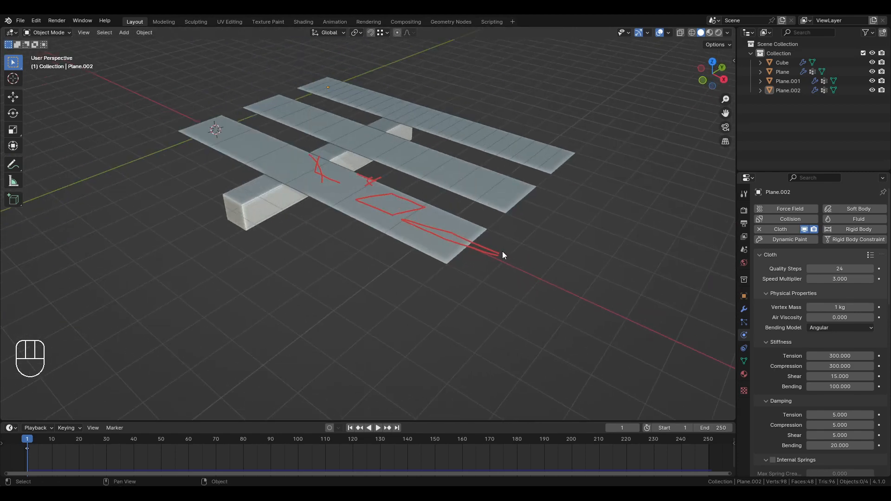
mouse_move(503, 256)
right_down()
mouse_move(461, 238)
mouse_move(428, 243)
mouse_move(450, 230)
mouse_move(417, 201)
mouse_move(330, 202)
right_up()
right_drag(386, 198, 300, 153)
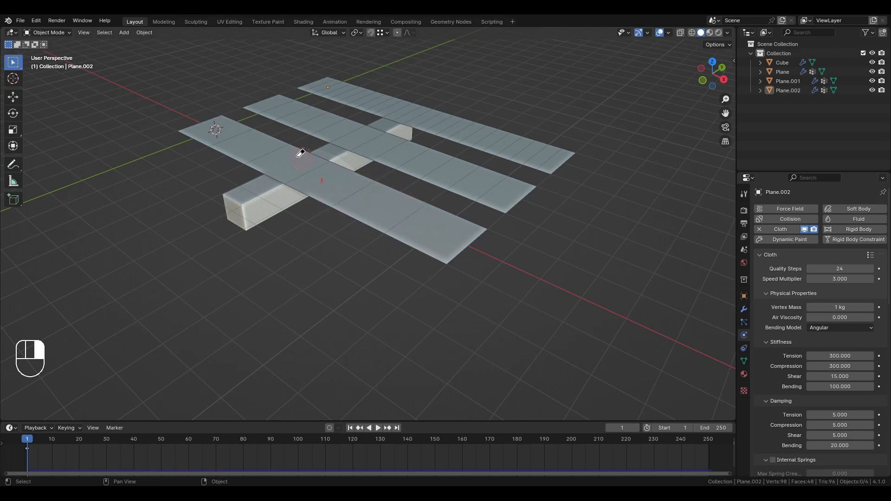
- Annotate a curved arrow starting in the gap beside the coarsest strip and sweeping sideways onto its surface
scroll(321, 179, up, 3)
mouse_move(322, 179)
middle_down()
mouse_move(328, 210)
mouse_move(525, 272)
mouse_move(480, 253)
middle_up()
mouse_move(481, 253)
shift+middle_down()
mouse_move(458, 266)
mouse_move(412, 264)
shift+middle_up()
scroll(441, 258, down, 1)
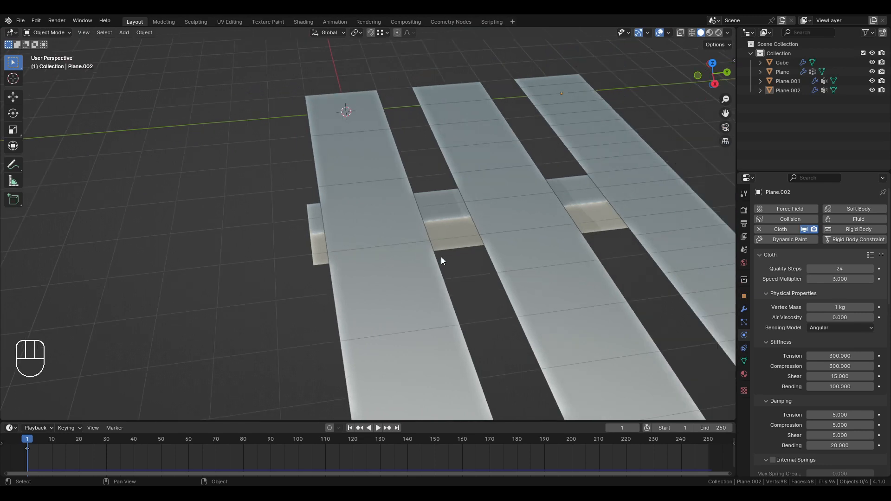
mouse_move(440, 205)
mouse_down()
mouse_move(372, 281)
mouse_move(374, 292)
mouse_up()
middle_drag(401, 264, 403, 244)
- Select the coarsest strip, Plane, and rotate it 90° about the global X axis so it stands on edge
key(Tab)
key(Tab)
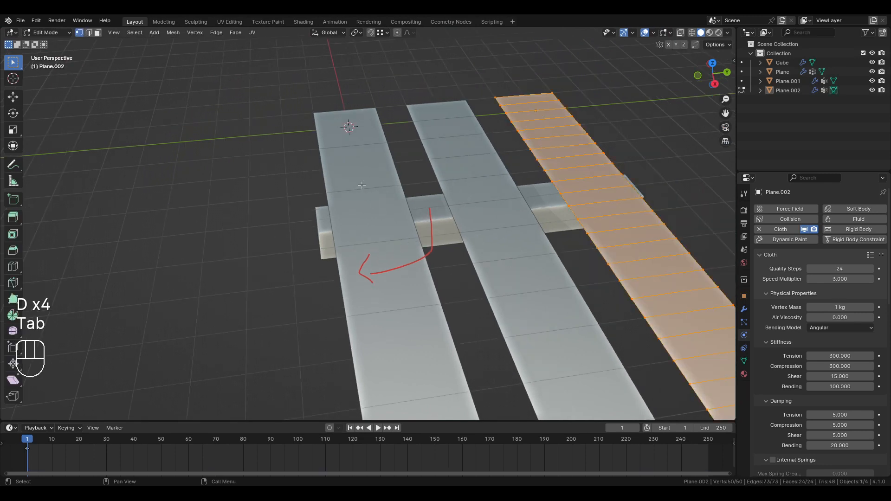
click(364, 184)
middle_drag(364, 193, 365, 207)
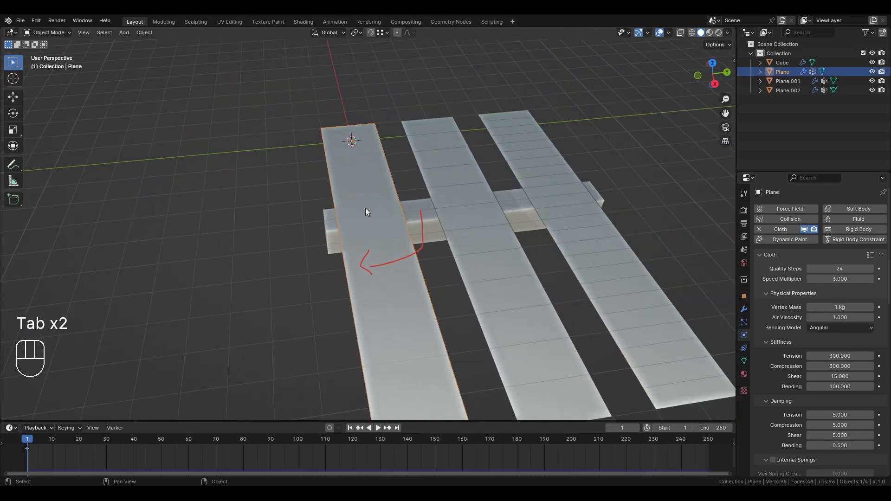
text(r90)
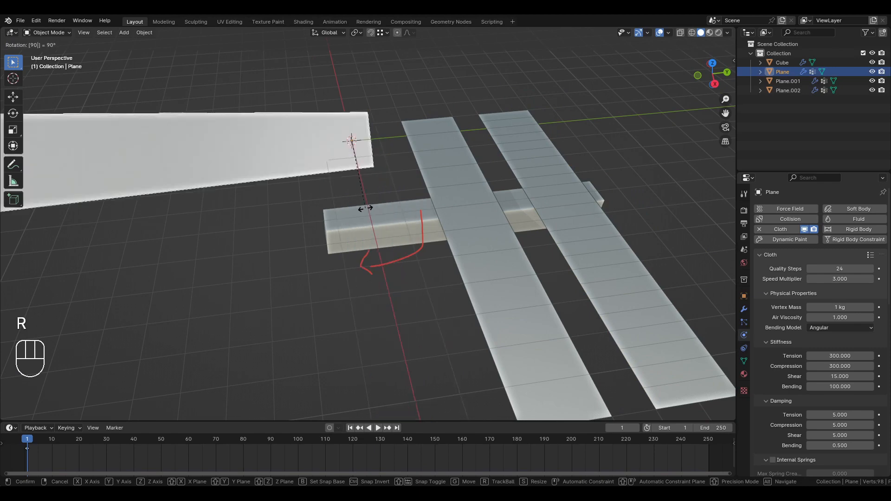
key(Escape)
text(rx)
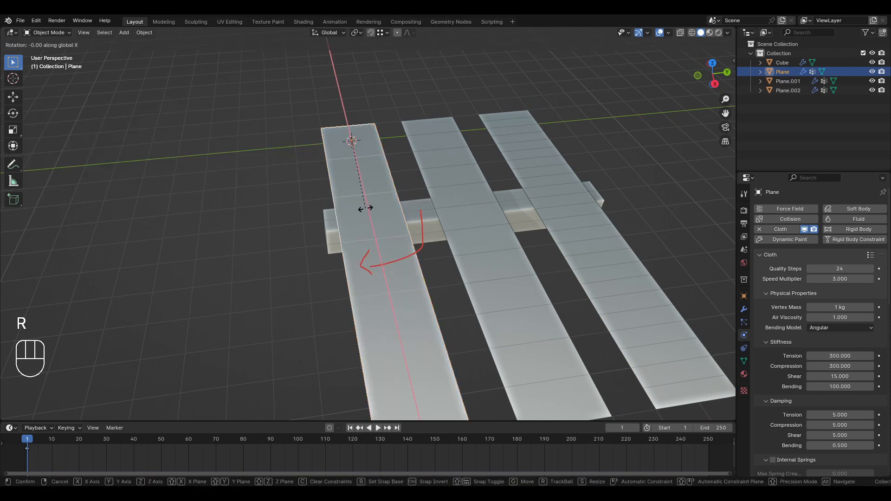
text(90)
key(Return)
shift+middle_drag(365, 208, 440, 172)
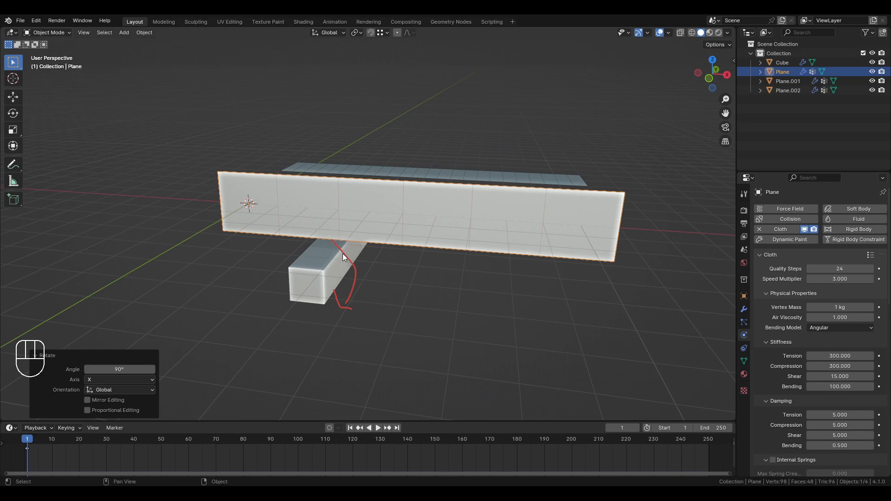
- Erase the old arrow, deselect the upright strip and annotate an arrow along its face that curves downward past the lower edge
mouse_move(341, 244)
right_down()
mouse_move(350, 278)
mouse_move(340, 312)
right_up()
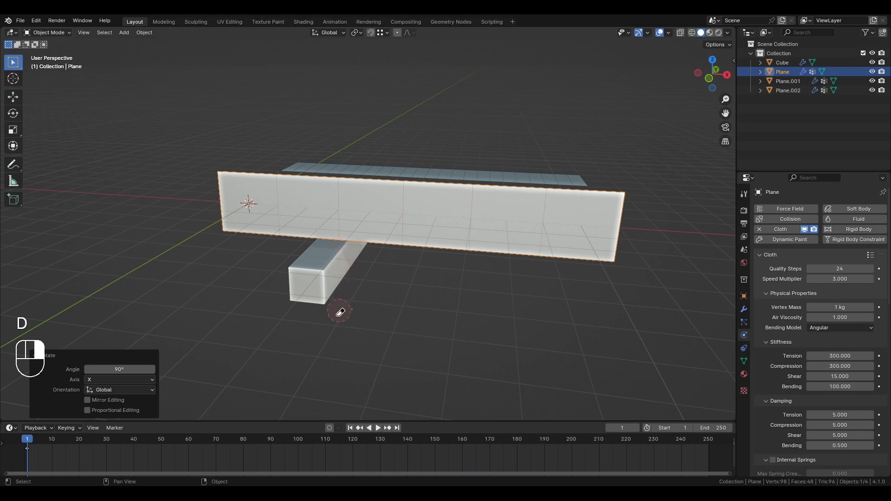
click(463, 283)
shift+middle_drag(463, 283, 370, 258)
scroll(361, 212, up, 2)
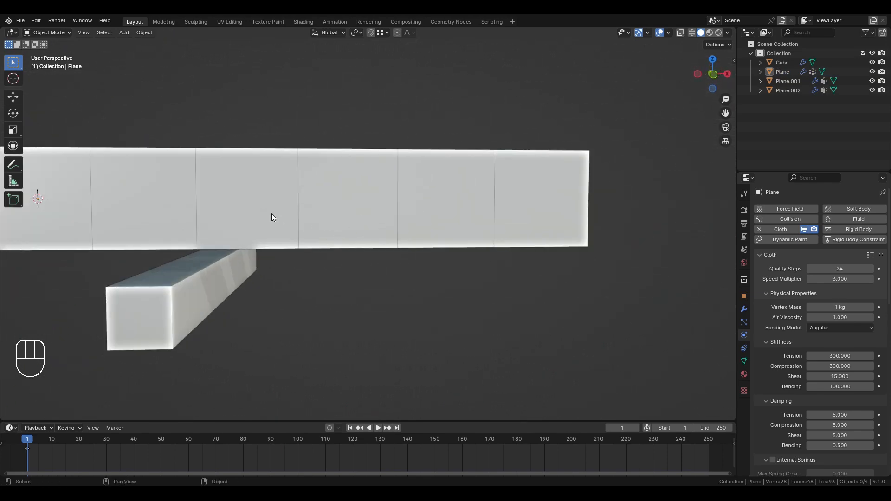
scroll(266, 190, down, 2)
mouse_move(156, 201)
mouse_down()
mouse_move(312, 183)
mouse_move(408, 257)
mouse_move(407, 266)
mouse_move(425, 256)
mouse_up()
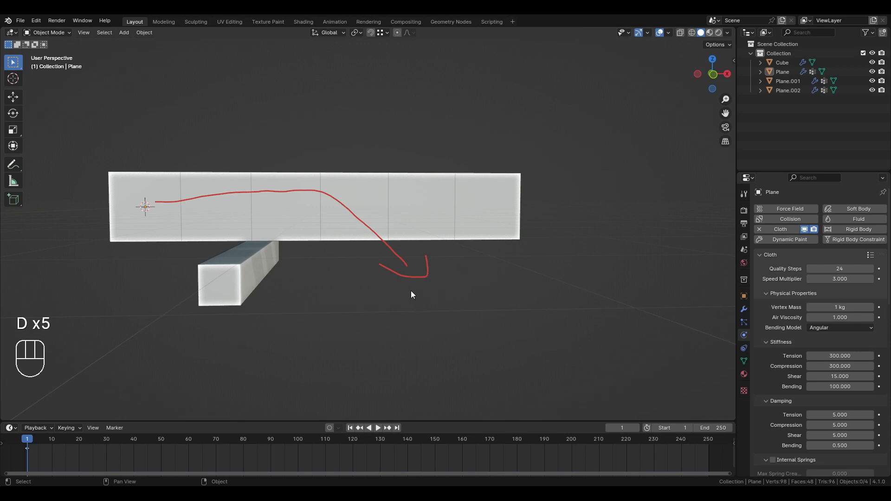
scroll(362, 213, up, 1)
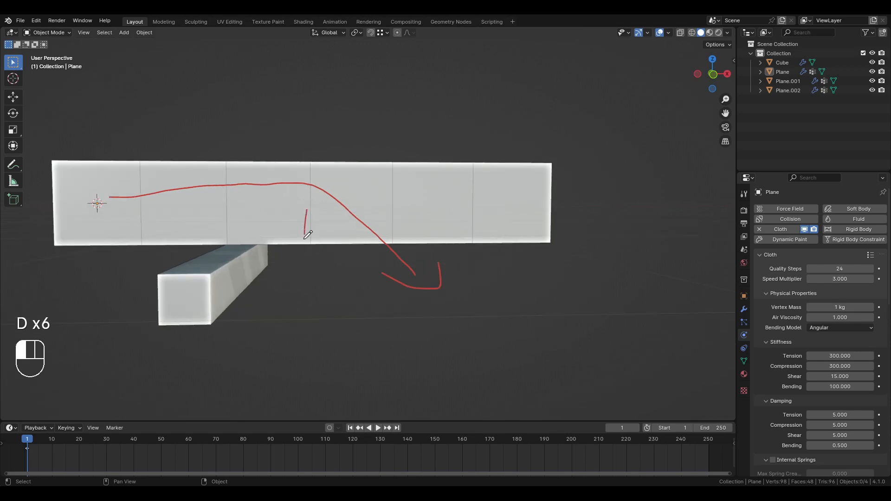
- Set the strip's Shear stiffness to 0 and annotate corner angles with arcs where two subdivision lines meet its lower edge
drag(334, 244, 318, 251)
scroll(319, 252, up, 1)
mouse_move(496, 201)
mouse_down()
mouse_move(494, 243)
mouse_move(519, 247)
mouse_up()
drag(479, 223, 506, 260)
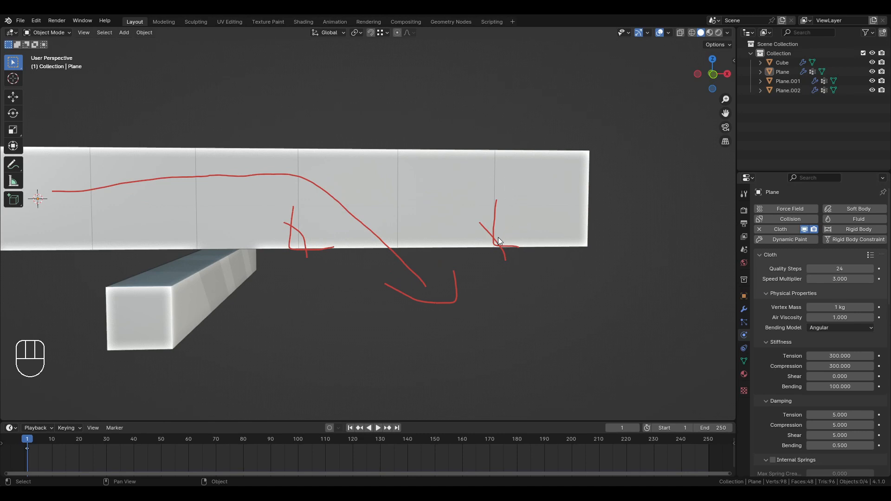
- Scribble over the corner mark nearest the strip's free end and annotate an L-shaped corner at its end edge
mouse_move(496, 239)
mouse_down()
mouse_move(537, 214)
mouse_move(500, 232)
mouse_move(491, 205)
mouse_move(496, 284)
mouse_up()
scroll(484, 239, down, 1)
shift+middle_drag(549, 251, 515, 244)
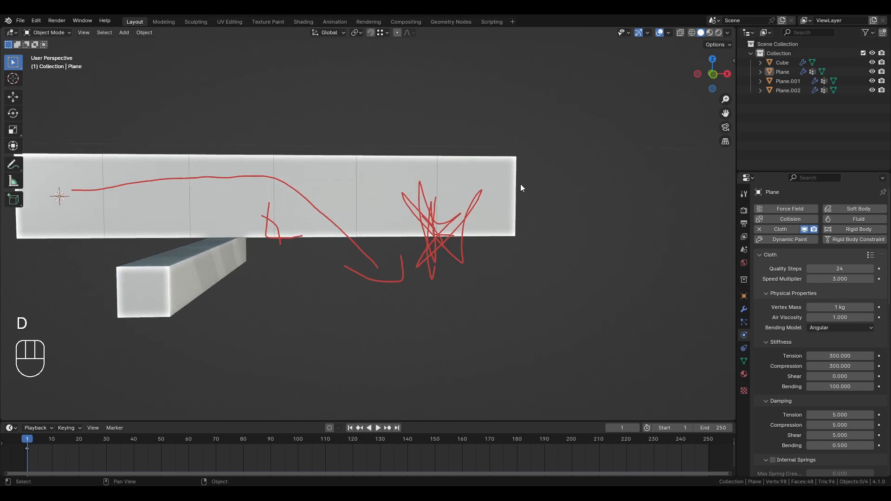
drag(514, 240, 620, 237)
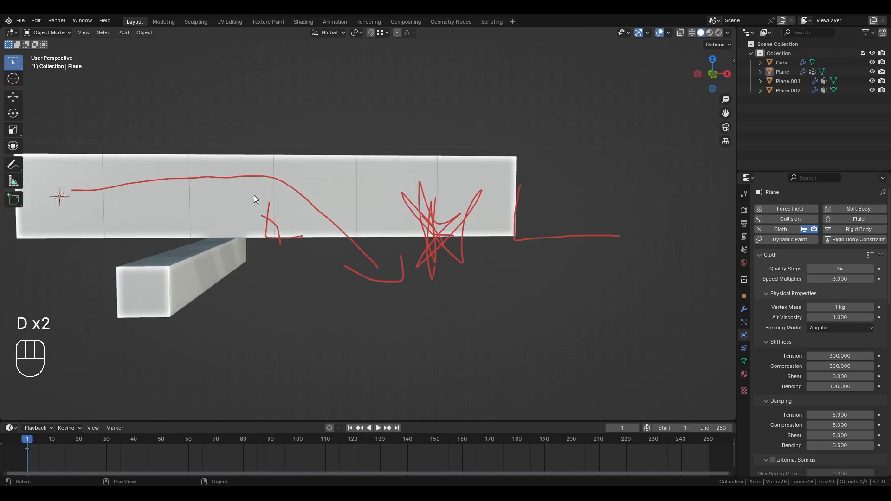
- Annotate bent lines with circled corners above the upper edge of the upright strip at two neighbouring subdivision lines
shift+middle_drag(254, 195, 350, 198)
mouse_move(366, 159)
mouse_down()
mouse_move(364, 175)
mouse_move(362, 132)
mouse_up()
scroll(388, 162, up, 1)
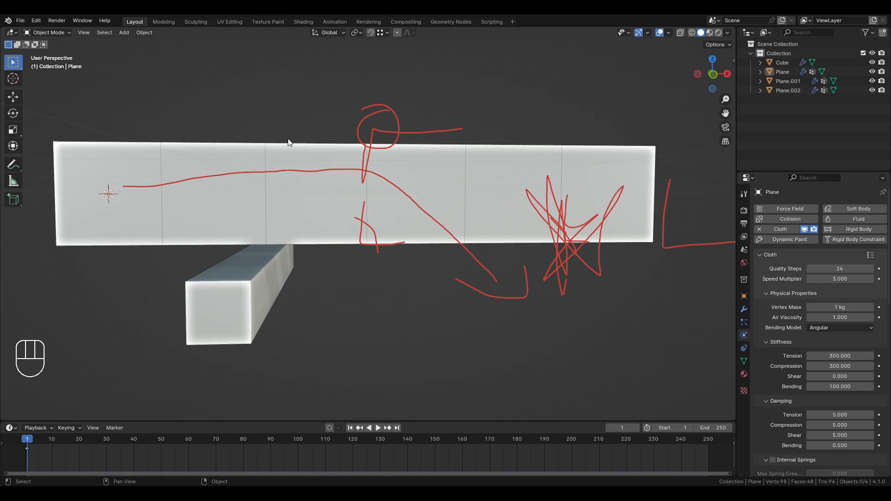
mouse_move(261, 182)
mouse_down()
mouse_move(269, 143)
mouse_move(323, 77)
mouse_up()
mouse_move(263, 109)
mouse_down()
mouse_move(284, 125)
mouse_move(250, 117)
mouse_up()
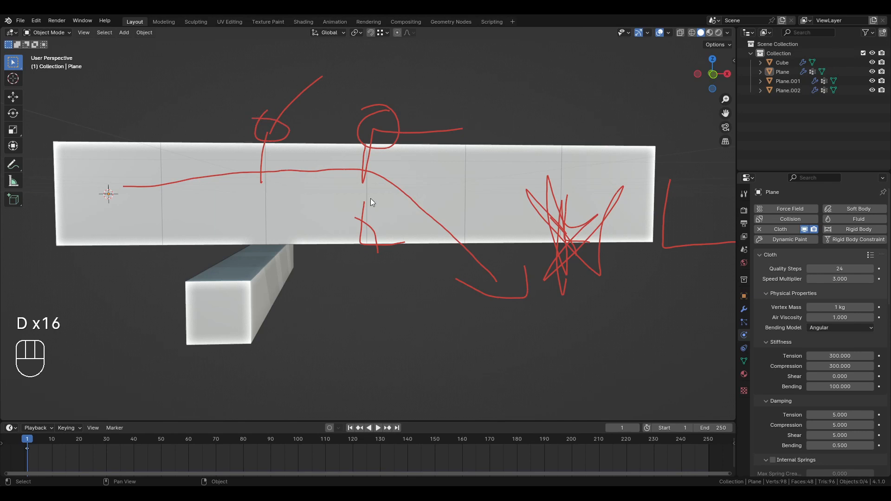
- Erase all annotations around the upright strip and hide Plane.001 and Plane.002
scroll(355, 188, down, 2)
mouse_move(219, 195)
right_down()
mouse_move(318, 180)
mouse_move(308, 145)
mouse_move(332, 131)
right_up()
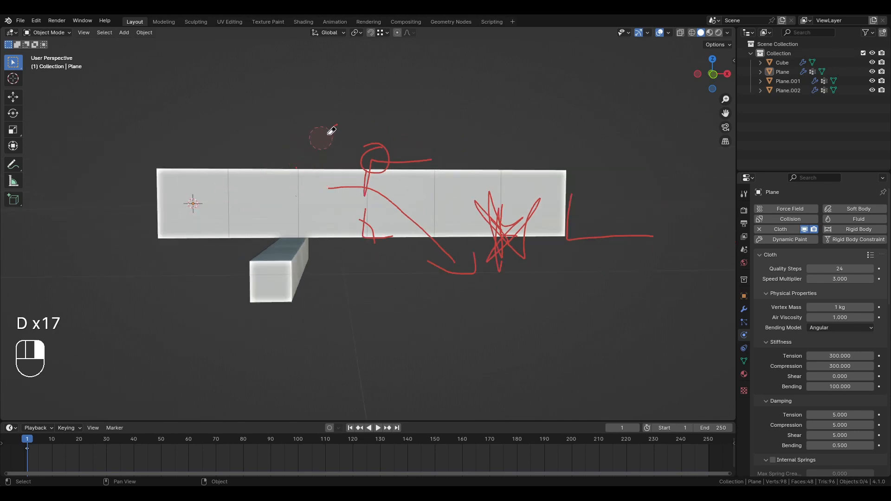
mouse_move(309, 160)
right_down()
mouse_move(370, 149)
mouse_move(370, 188)
right_up()
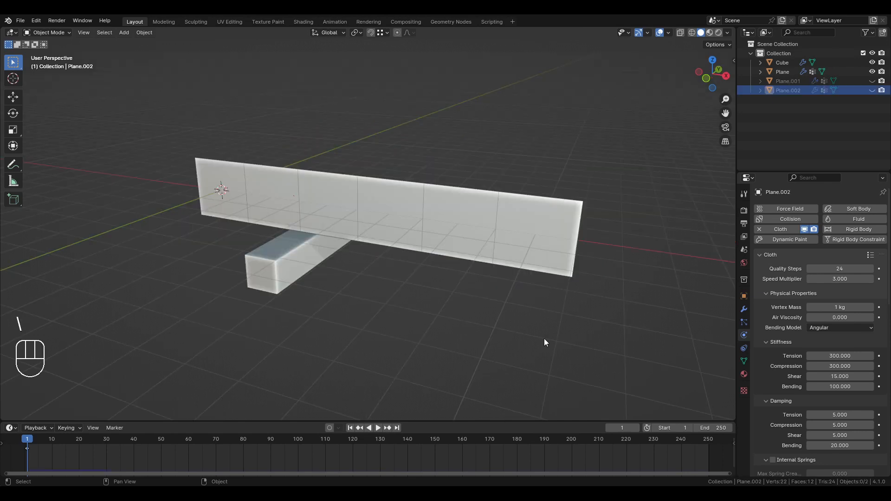
- Set the Shear stiffness of Plane.002 to 3
drag(814, 378, 794, 378)
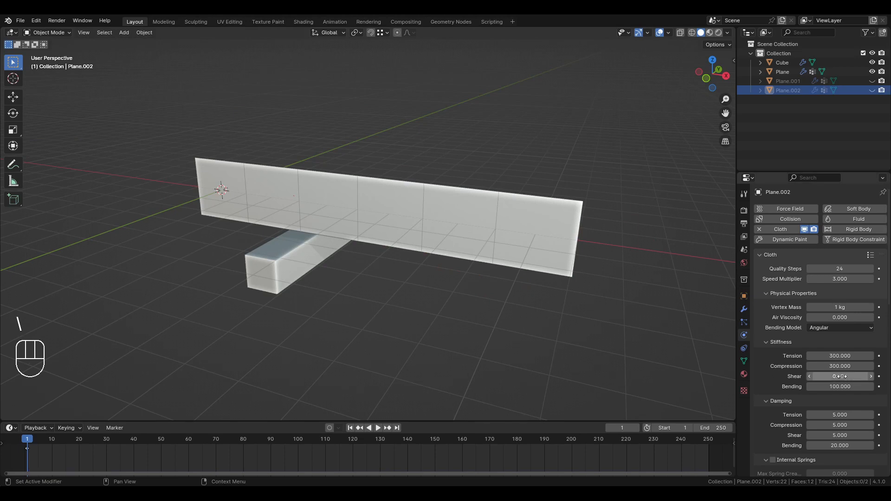
click(843, 377)
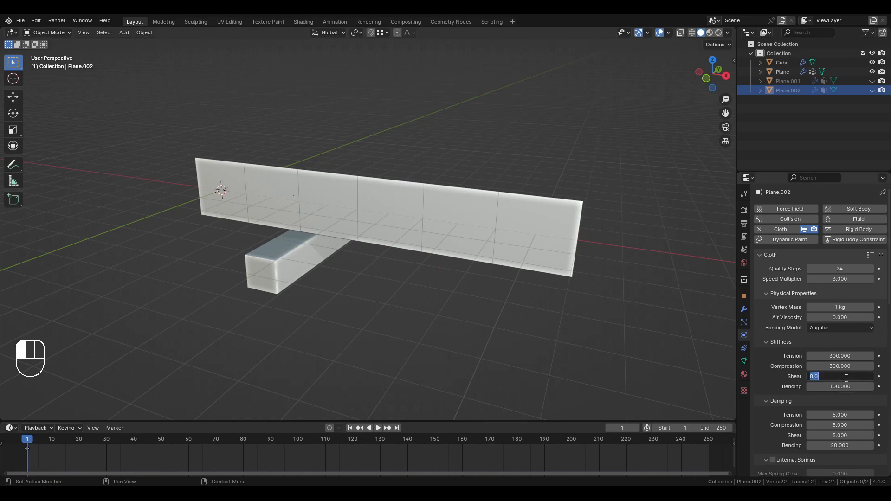
text(3)
key(Return)
middle_drag(466, 334, 513, 333)
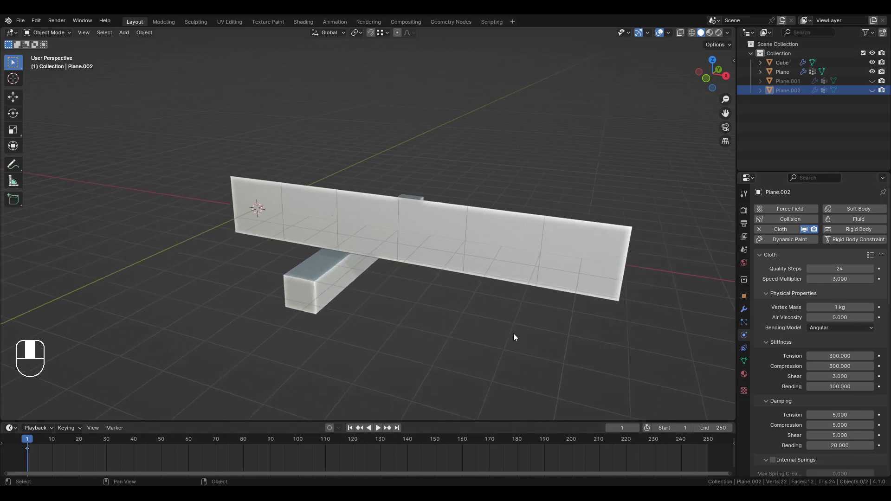
click(847, 387)
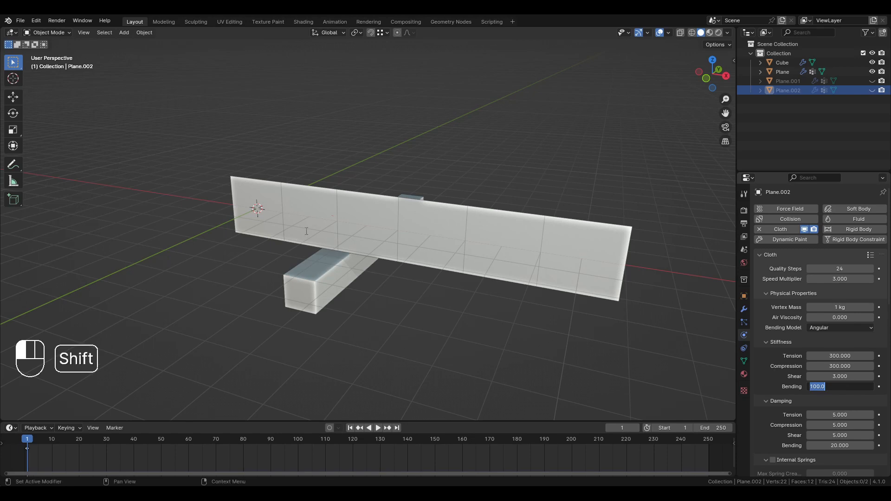
click(417, 225)
- Annotate curved strokes sweeping out to both sides of the upright strip to illustrate sideways bending
shift+middle_drag(417, 225, 347, 228)
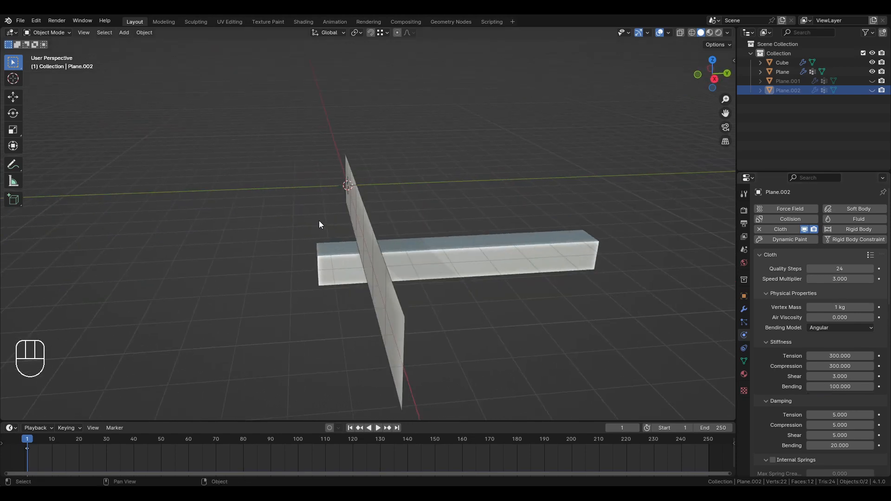
mouse_move(258, 209)
mouse_down()
mouse_move(410, 197)
mouse_move(301, 237)
mouse_up()
shift+middle_drag(408, 239, 496, 237)
mouse_move(362, 182)
mouse_down()
mouse_move(480, 219)
mouse_move(358, 139)
mouse_move(462, 318)
mouse_up()
shift+middle_drag(463, 316, 464, 273)
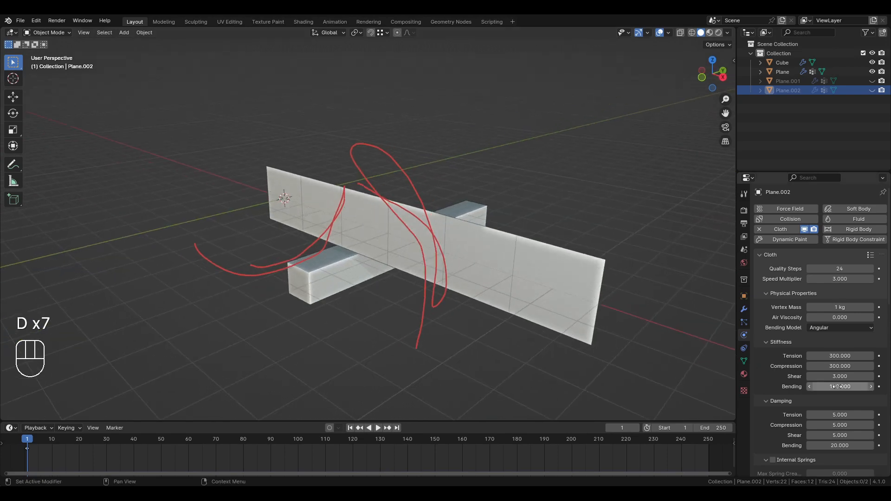
- Play the cloth simulation and examine from both sides how the upright strip bends over the block
shift+middle_drag(443, 185, 447, 243)
key(space)
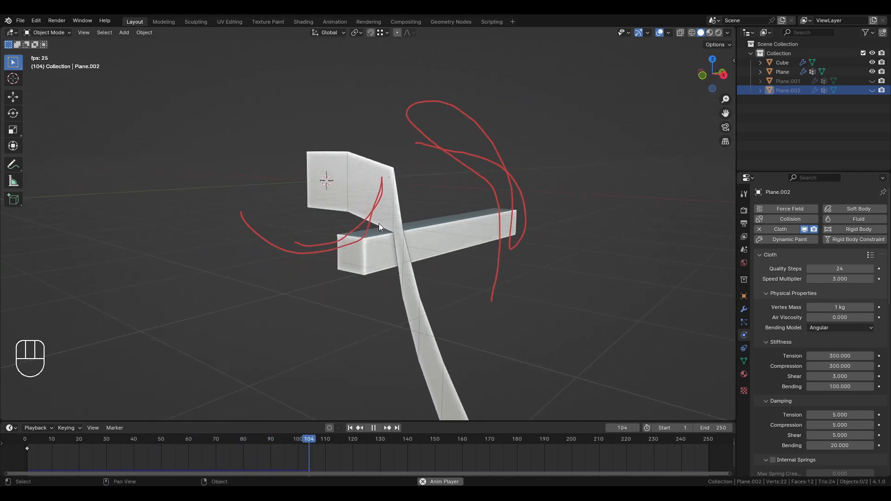
shift+middle_drag(436, 259, 313, 240)
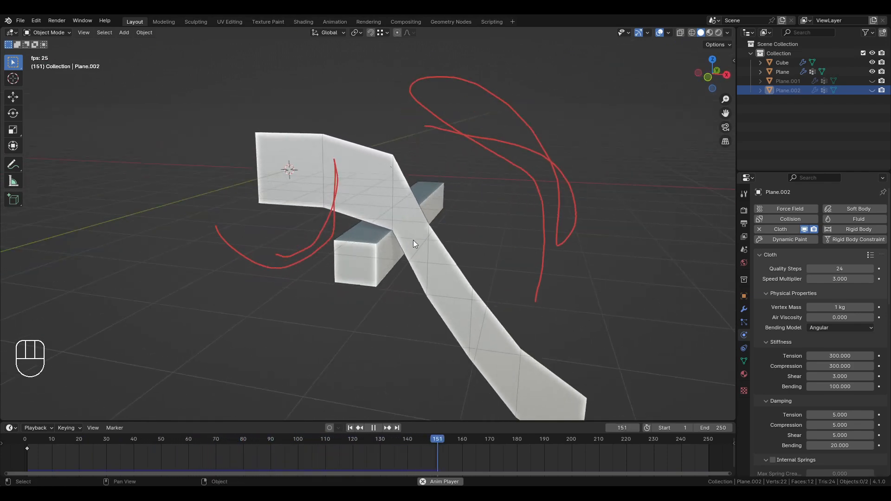
shift+middle_drag(394, 229, 441, 131)
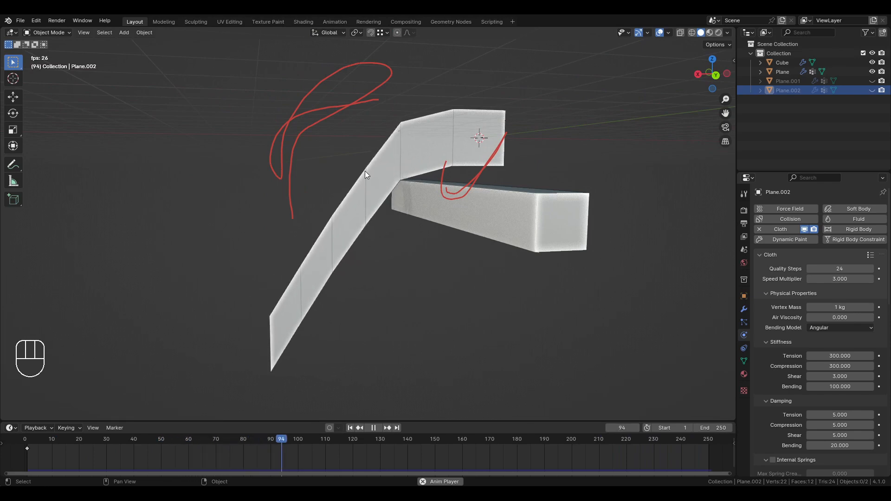
scroll(371, 165, up, 2)
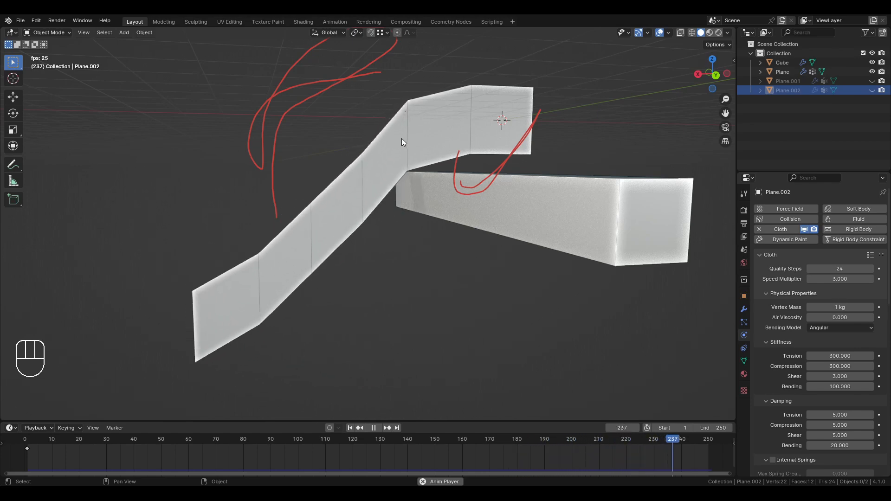
scroll(399, 150, up, 1)
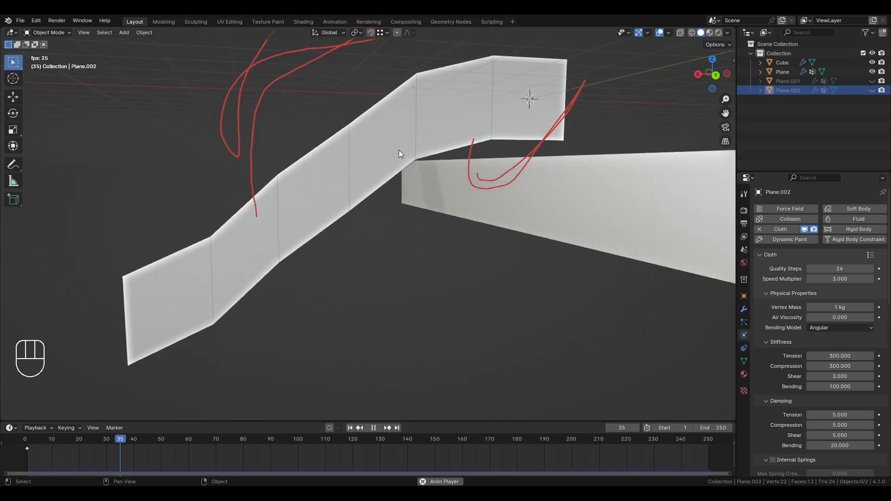
- Stop the simulation playback and select the bent upright strip
key(space)
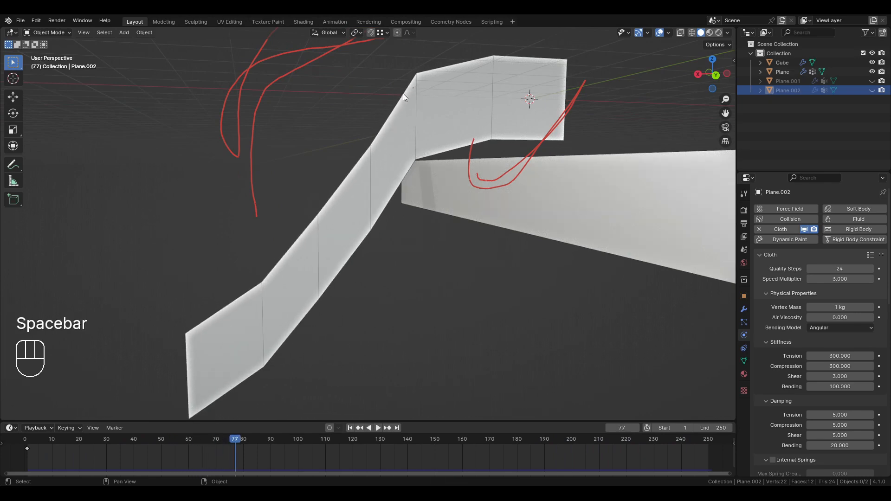
shift+middle_drag(403, 94, 518, 222)
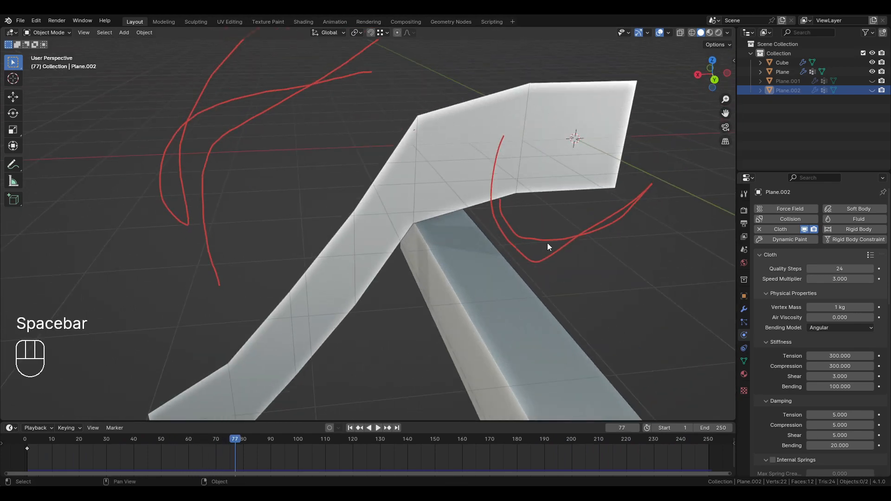
click(401, 150)
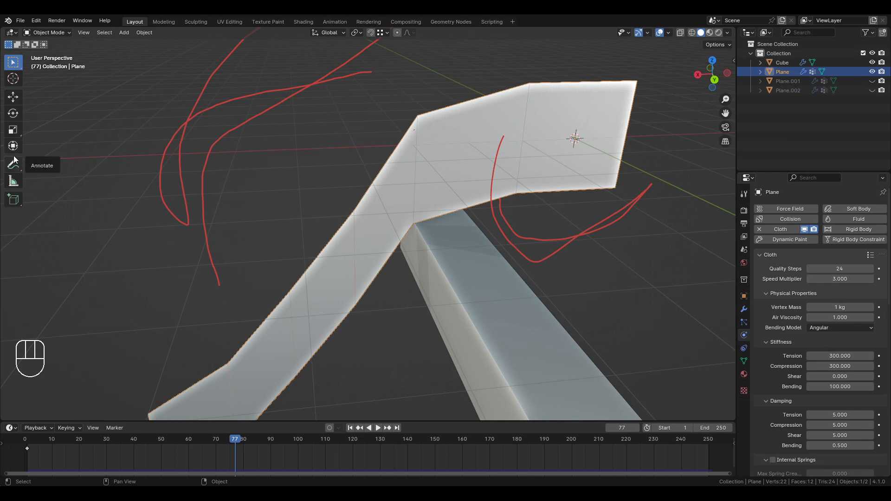
- Measure the sloping upper edge of the strip segment above the block and remove the ruler
click(13, 182)
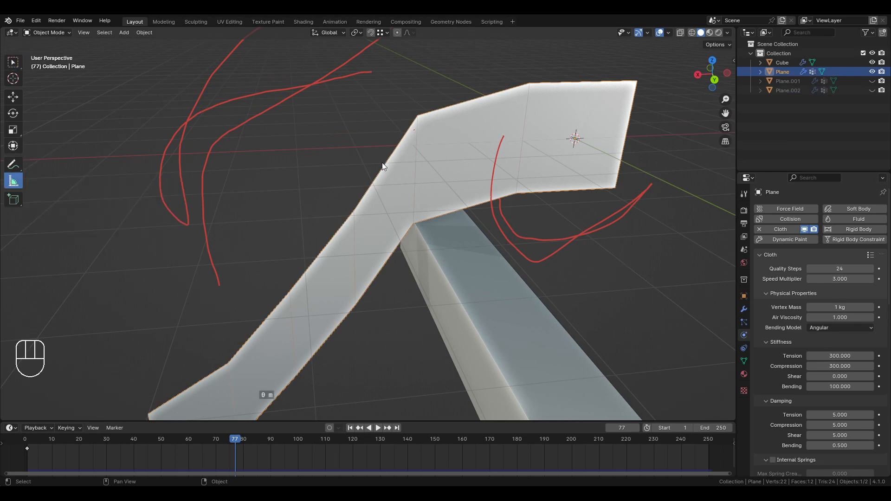
ctrl+click(419, 116)
key(ctrl+z)
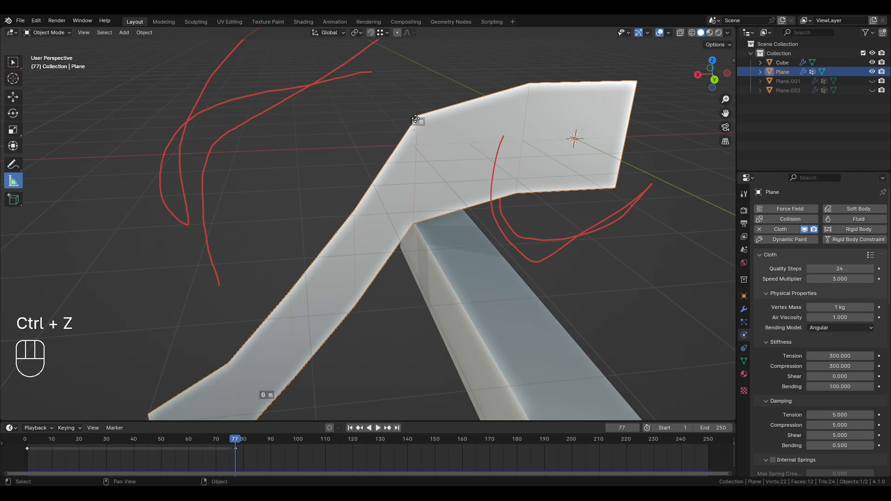
key(Delete)
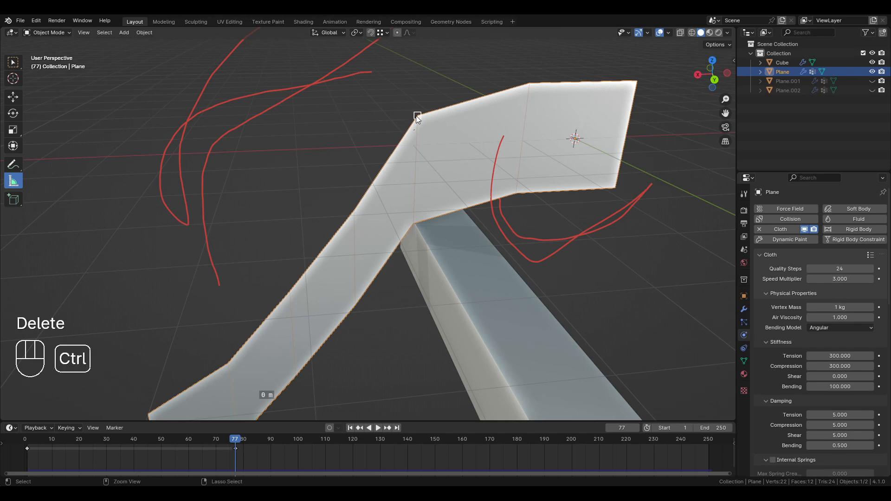
ctrl+drag(415, 116, 353, 213)
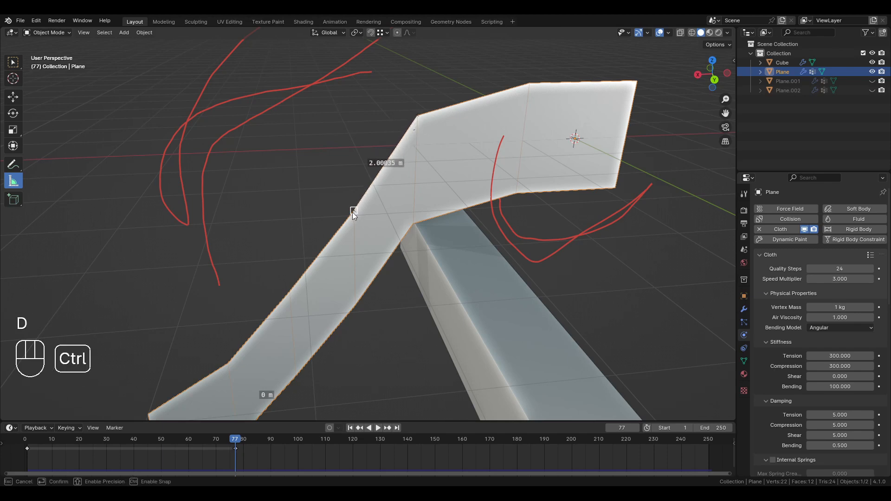
ctrl+drag(352, 213, 353, 214)
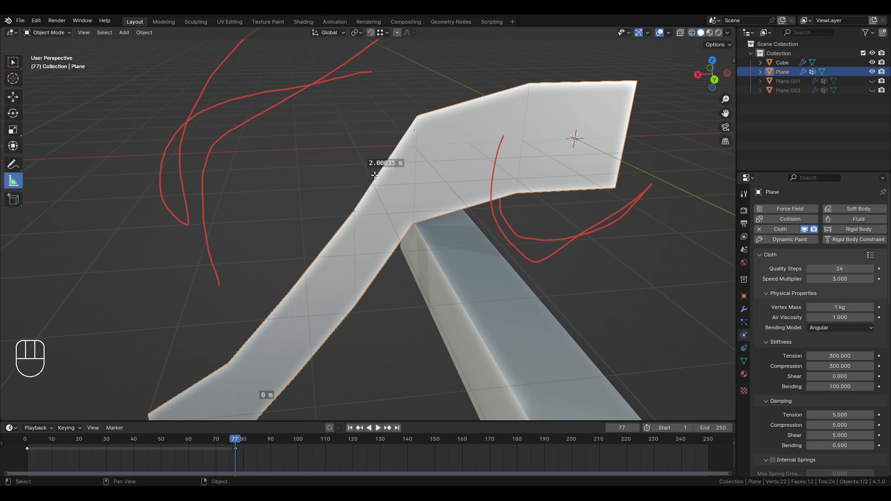
key(Delete)
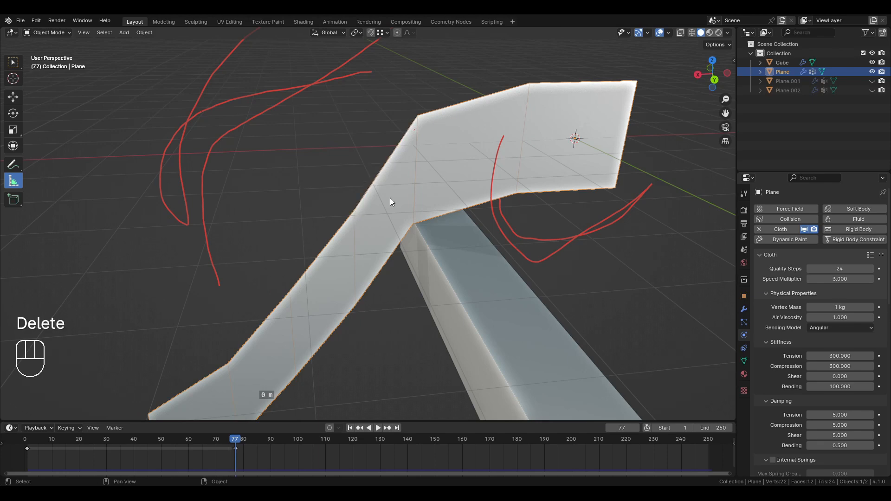
- Measure the vertical edge across the sheared part of the strip and remove that ruler too
shift+middle_drag(425, 216, 380, 149)
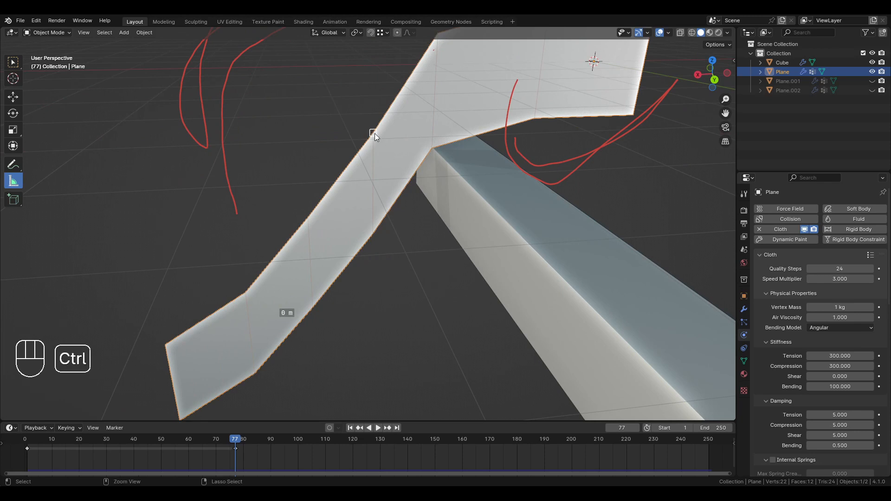
ctrl+drag(374, 133, 374, 233)
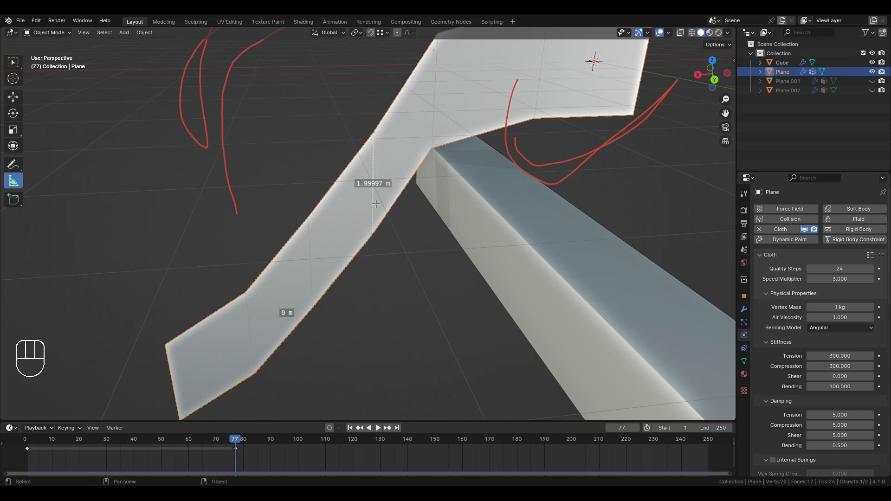
key(ctrl)
key(Delete)
middle_drag(375, 205, 614, 241)
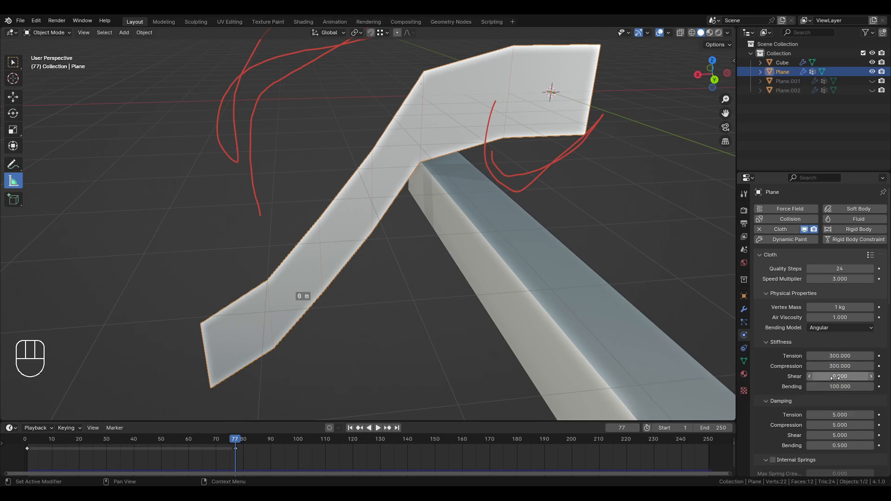
- Annotate rings around the corner vertices of the sheared face where the strip bends over the block
shift+middle_drag(419, 164, 420, 202)
scroll(425, 132, up, 2)
mouse_move(418, 132)
shift+middle_down()
mouse_move(425, 140)
mouse_move(460, 79)
mouse_move(463, 99)
shift+middle_up()
key(d)
mouse_move(459, 112)
mouse_down()
mouse_move(492, 119)
mouse_move(434, 148)
mouse_up()
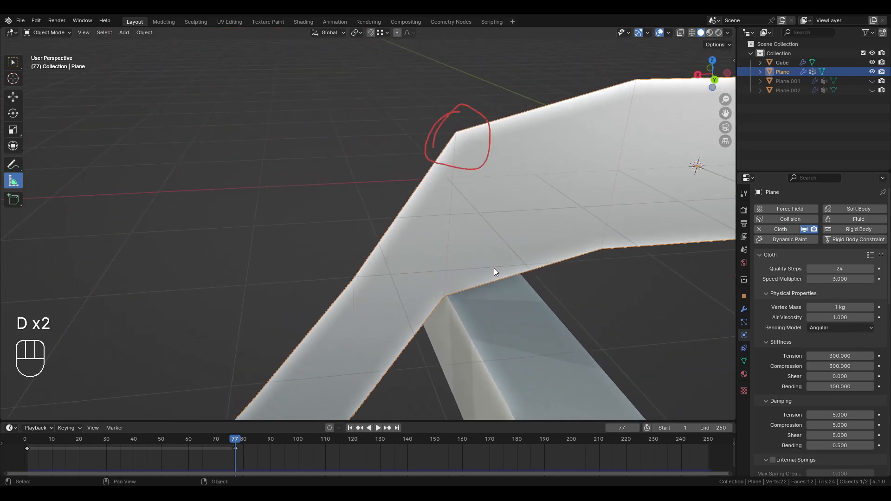
key(d)
mouse_move(447, 282)
mouse_down()
mouse_move(433, 285)
mouse_move(452, 318)
mouse_up()
key(d)
mouse_move(347, 259)
mouse_down()
mouse_move(340, 288)
mouse_move(357, 253)
mouse_up()
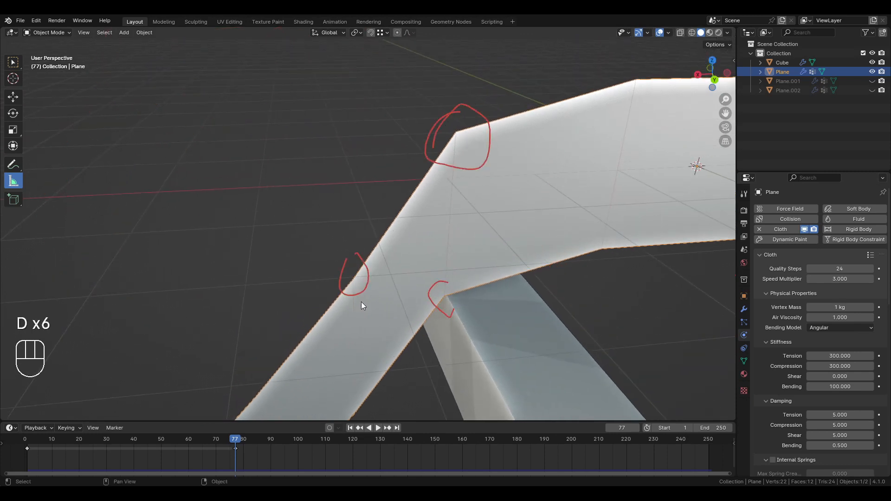
shift+middle_drag(365, 316, 383, 237)
key(d)
drag(383, 317, 367, 348)
scroll(463, 205, down, 5)
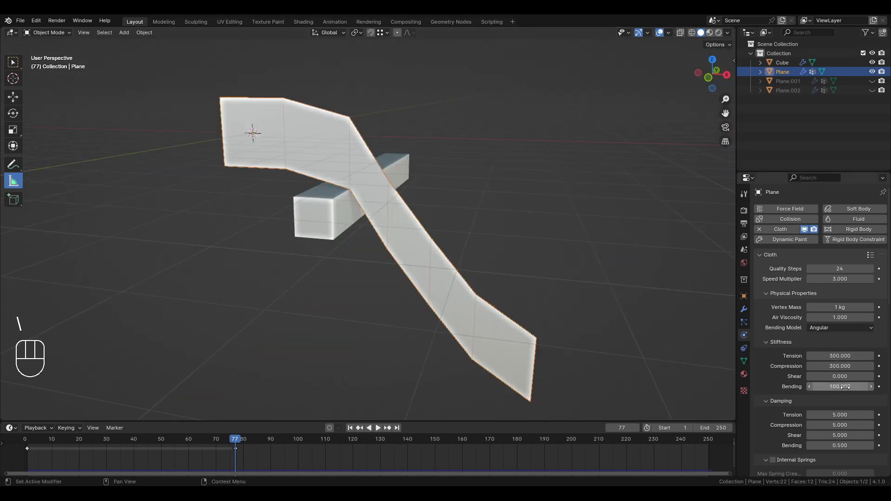
- Set the Shear stiffness of Plane to 150 and briefly play the simulation from the first frame
click(842, 377)
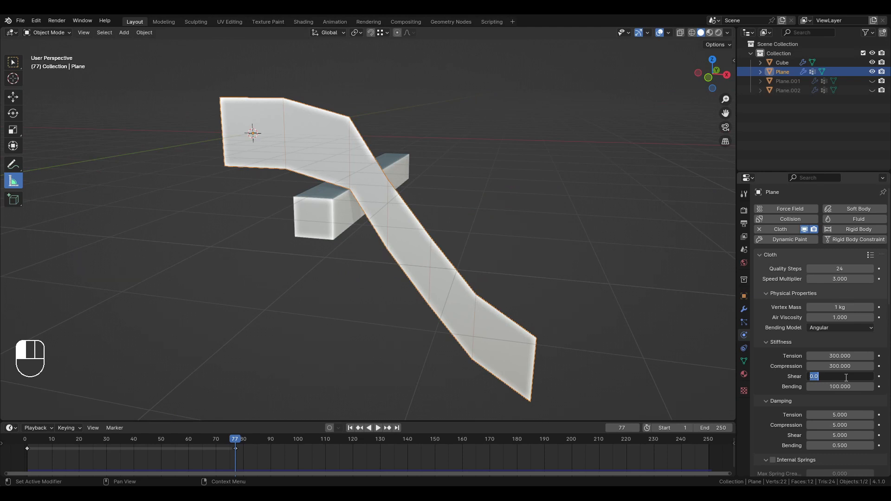
text(150)
key(Return)
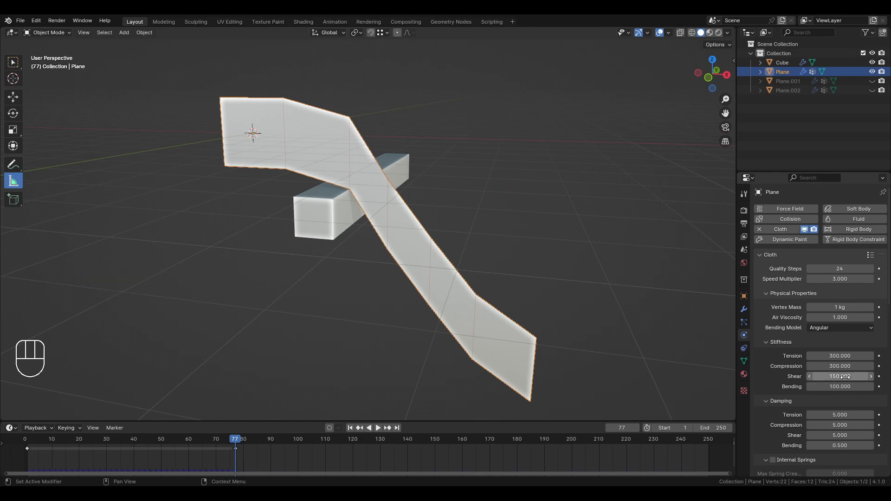
click(350, 427)
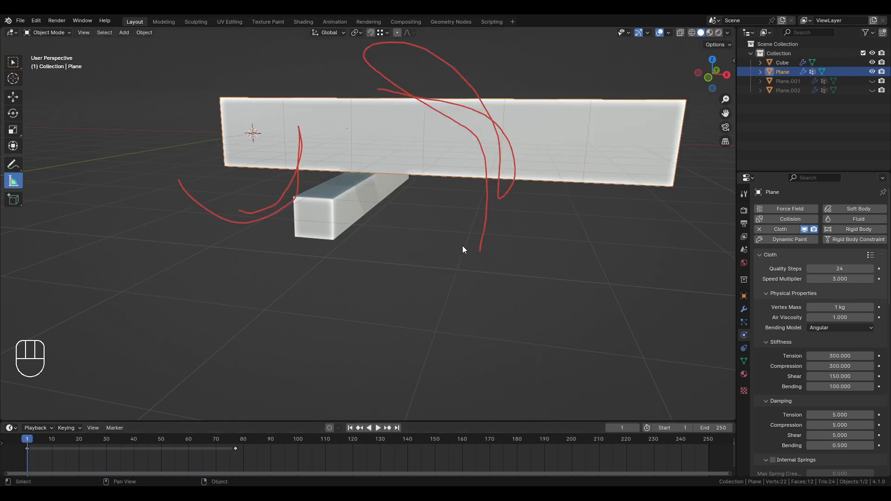
key(space)
key(space)
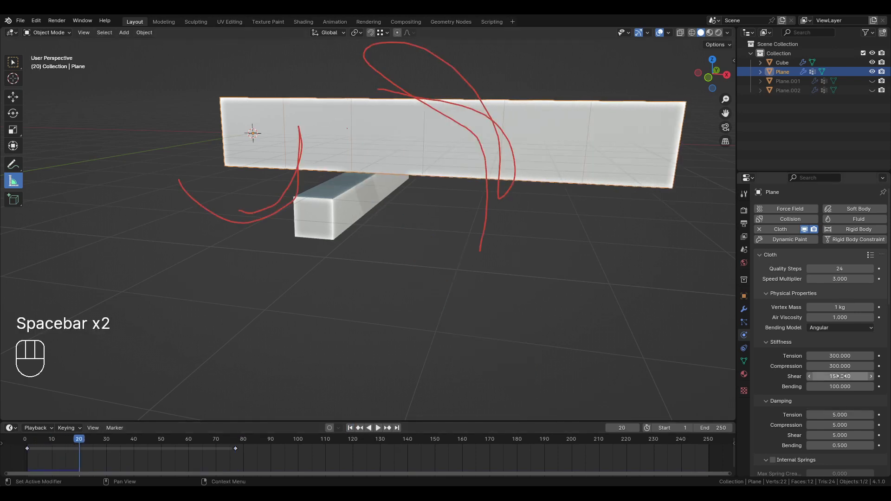
- Return to the first frame and delete all annotation keyframes from the timeline
click(350, 427)
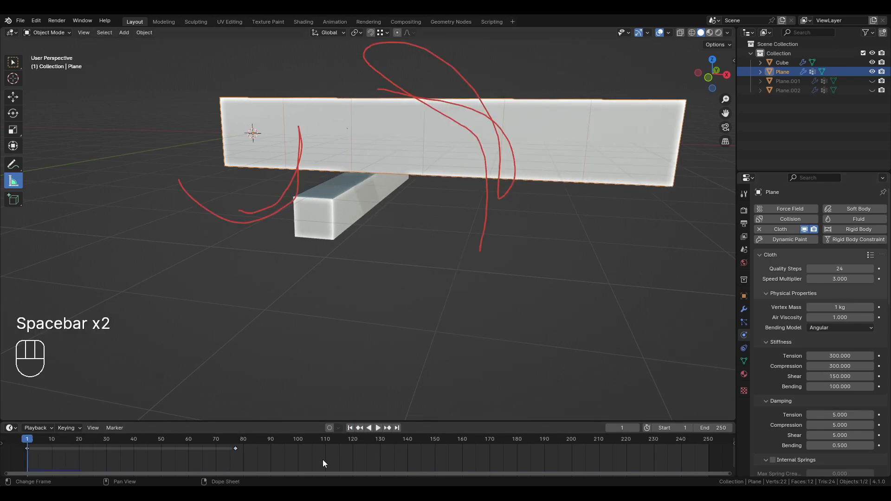
key(a)
key(Delete)
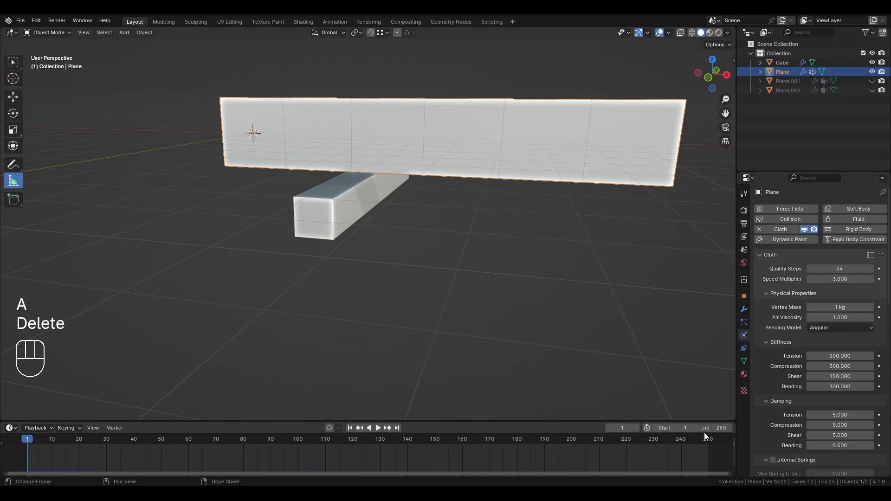
- Set the Shear stiffness of Plane to 50, play the simulation, and return to the first frame
click(851, 376)
text(50)
key(Return)
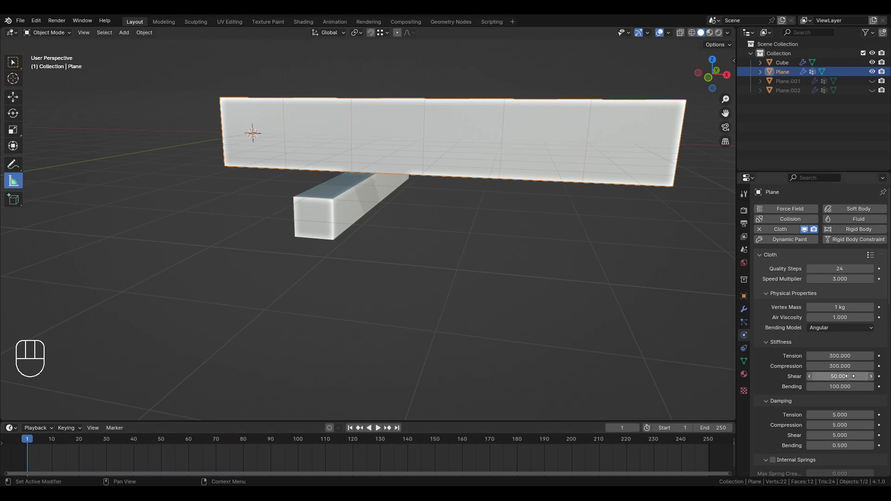
click(553, 232)
key(space)
scroll(591, 203, up, 1)
middle_drag(575, 200, 474, 219)
scroll(413, 181, up, 1)
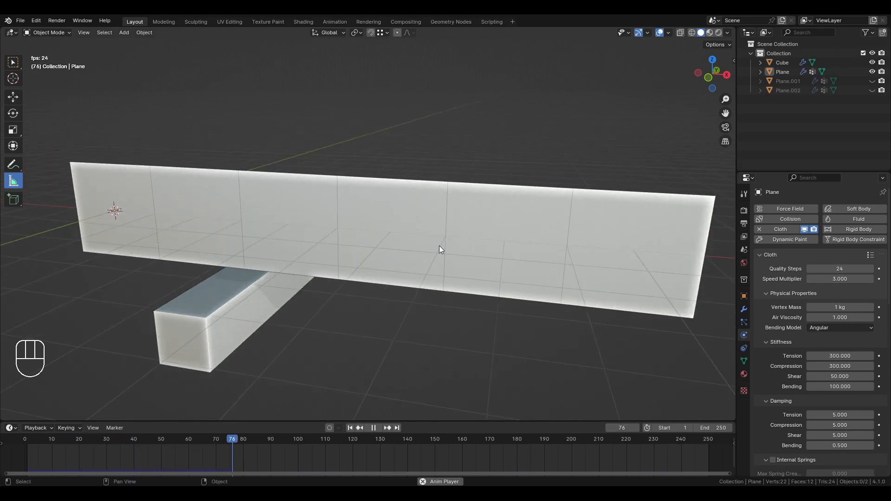
key(space)
click(350, 428)
- Set the Shear stiffness of Plane to 15 and start playing the simulation
click(856, 377)
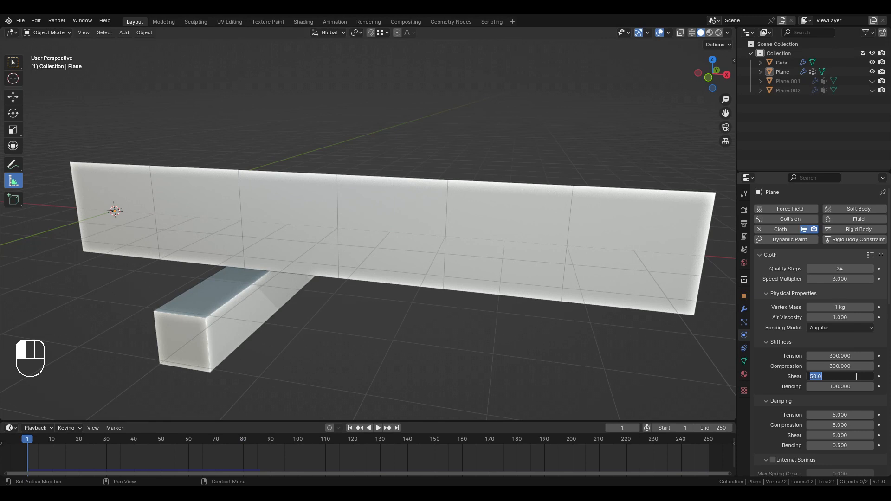
text(15)
key(Return)
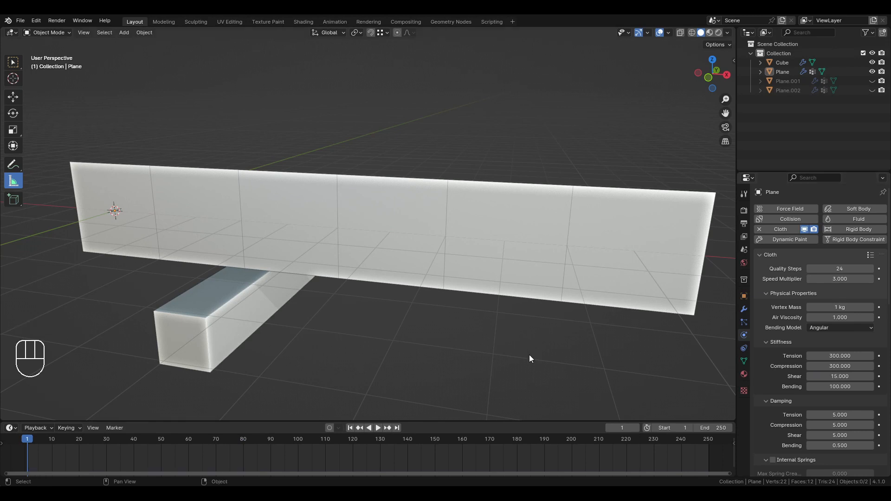
key(space)
- Lower the Shear stiffness to 5 and to 1 during playback, and return to the first frame
click(843, 376)
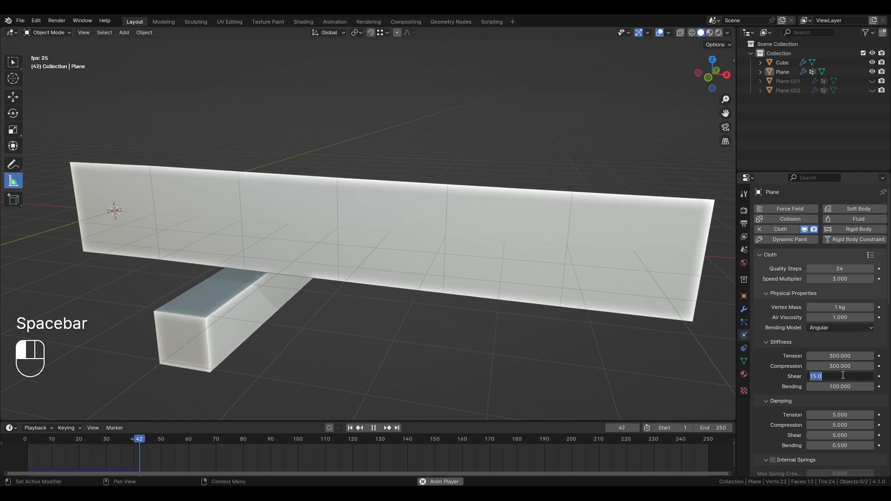
text(5)
key(Return)
click(844, 375)
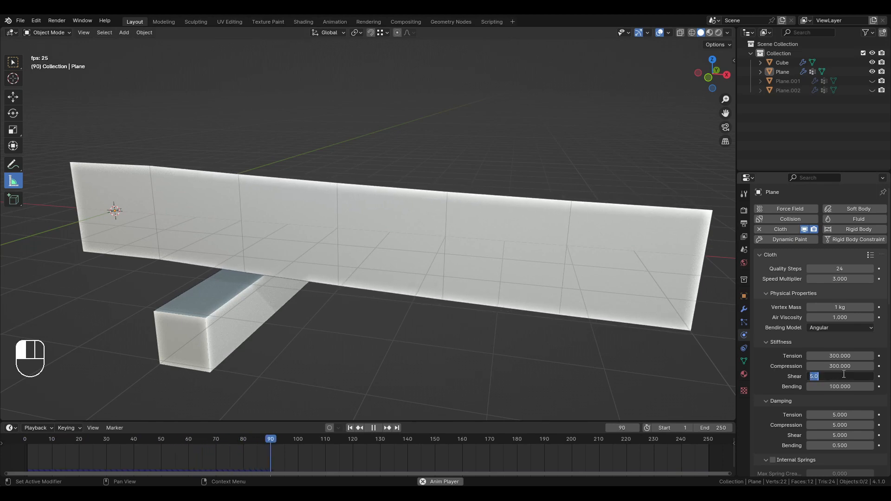
text(1)
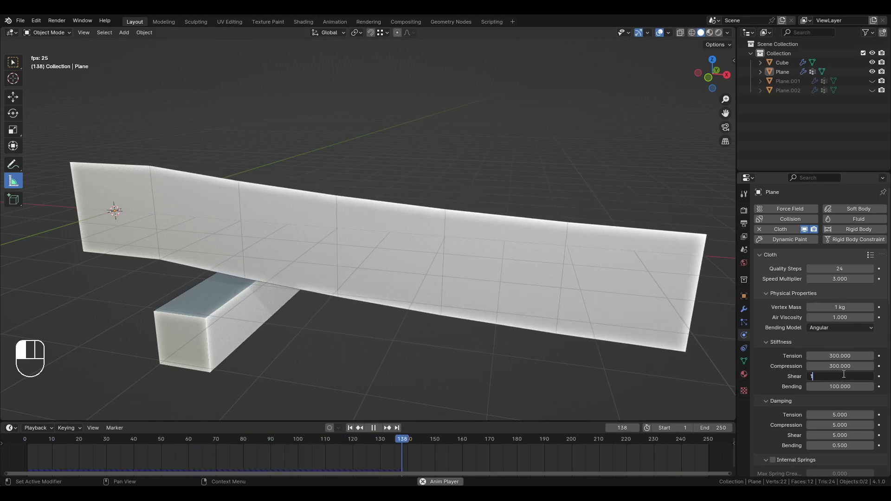
key(Return)
key(space)
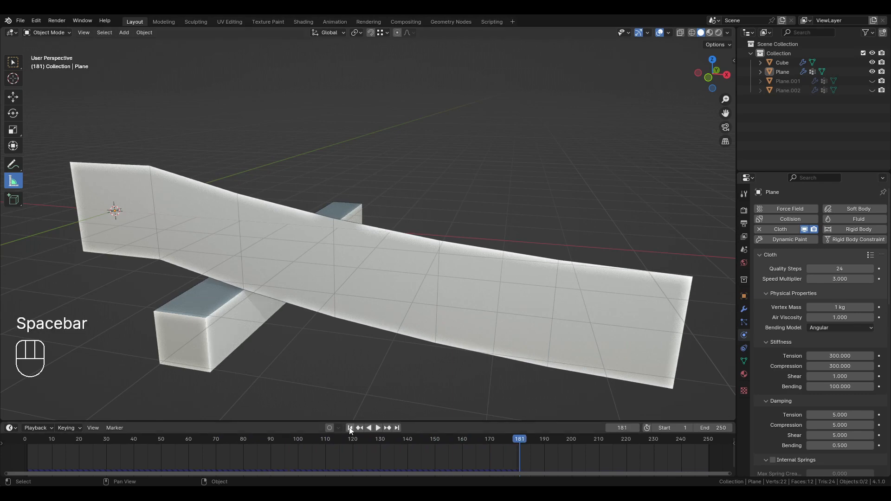
click(350, 428)
- Set the Shear stiffness to 2, play the simulation from the start, and rewind it to the first frame
scroll(420, 218, down, 2)
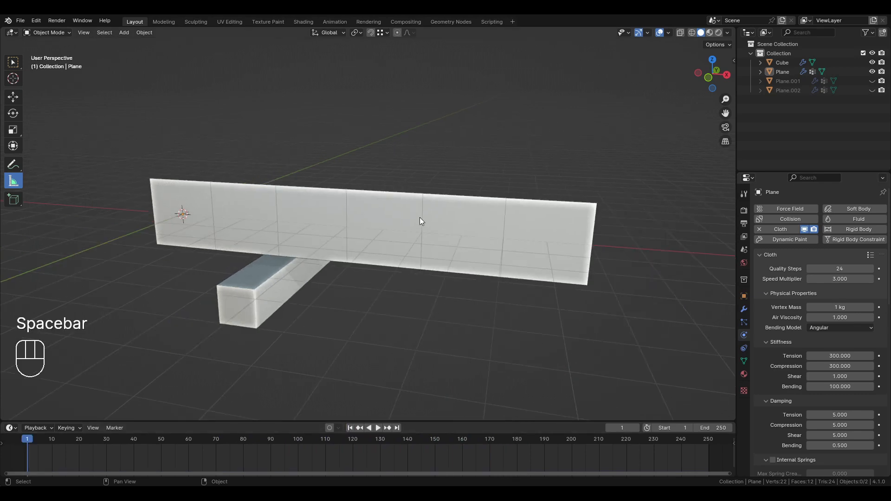
click(839, 376)
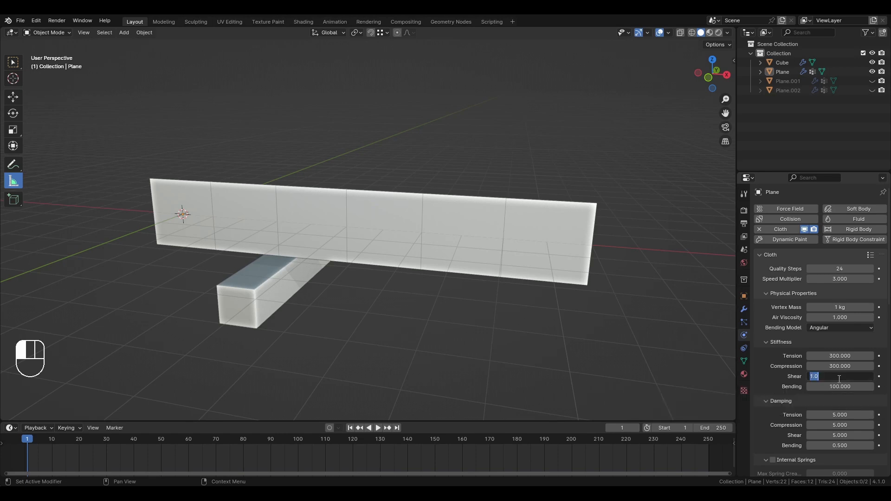
text(2)
key(Return)
key(space)
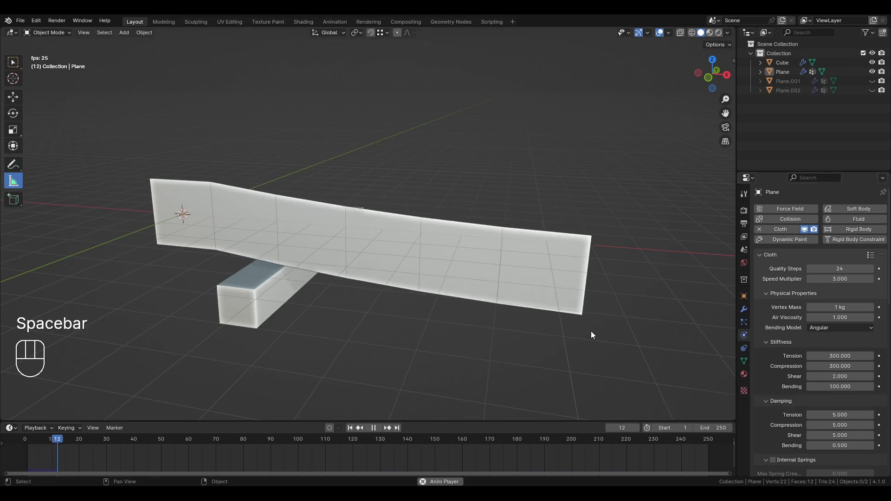
key(space)
click(350, 428)
- Set the Shear stiffness to 0, play the simulation from the start, and rewind it to the first frame
click(821, 376)
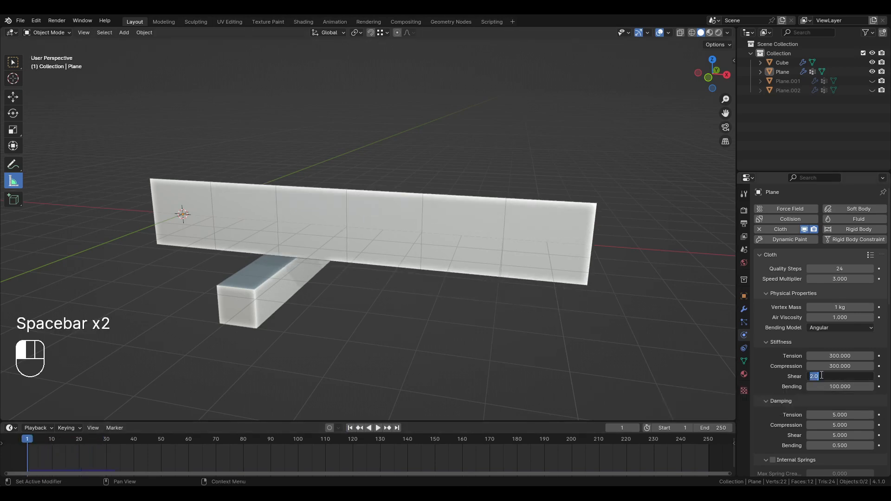
text(0)
key(Return)
key(space)
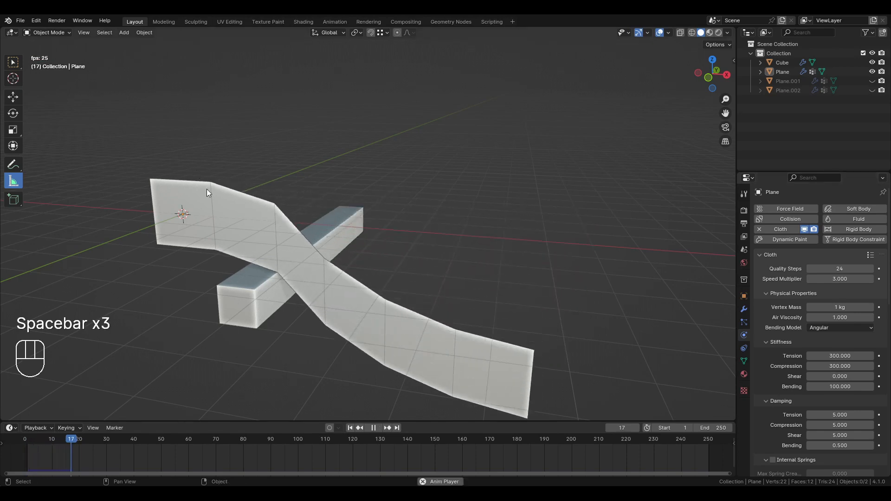
key(space)
click(350, 428)
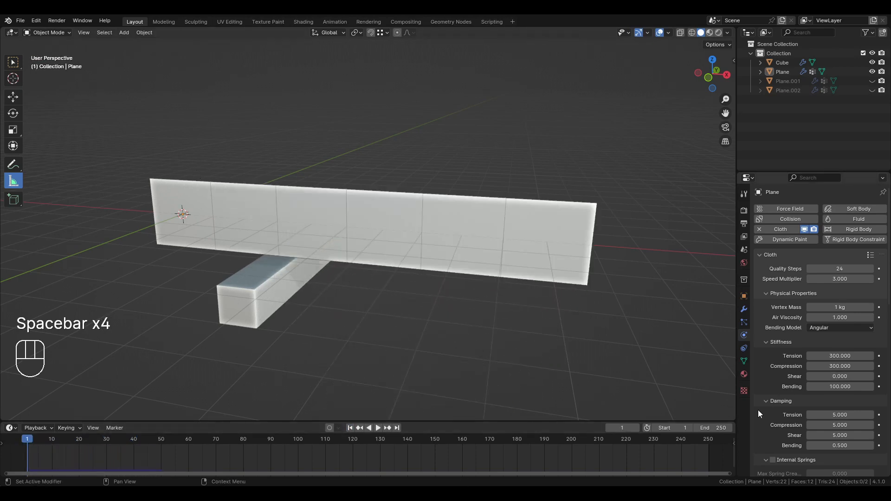
- Set the Shear stiffness of Plane to 2, play the simulation from the start, and stop it at frame 37
click(839, 376)
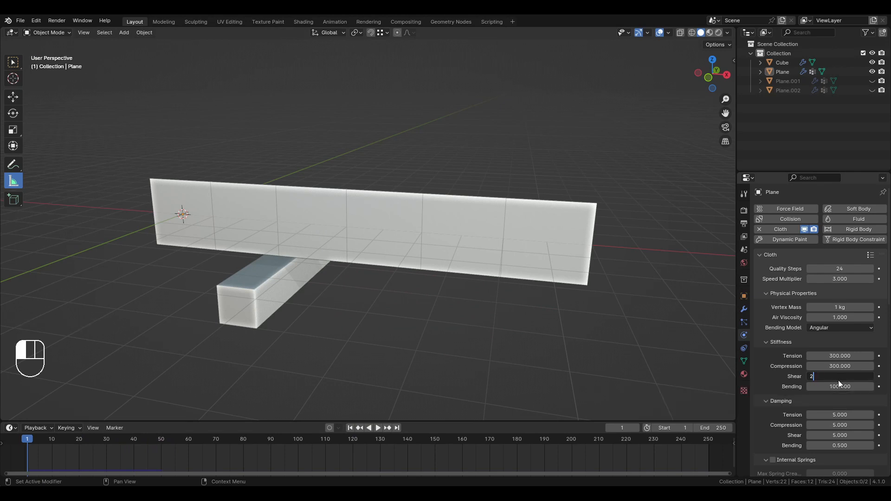
key(Return)
click(564, 199)
key(space)
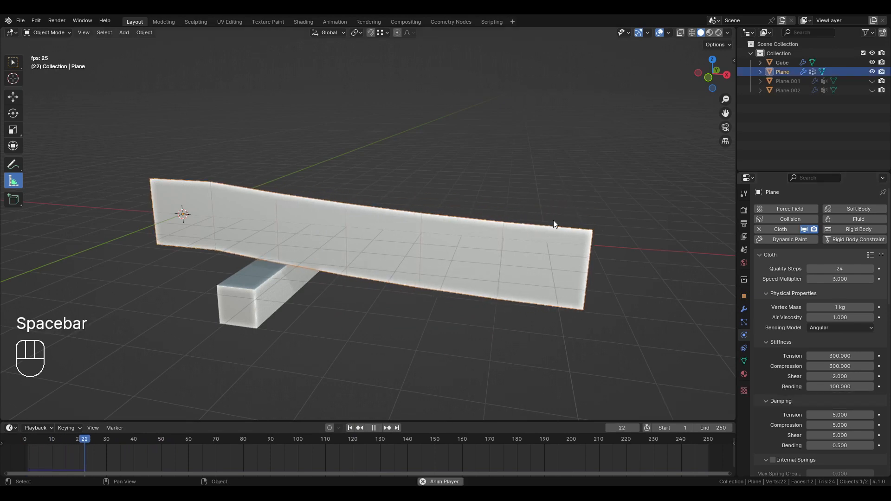
key(space)
- Annotate the sagging strip with freehand strokes across its lower edge, three near the Cube and three towards the far end
scroll(365, 190, up, 1)
scroll(214, 158, up, 2)
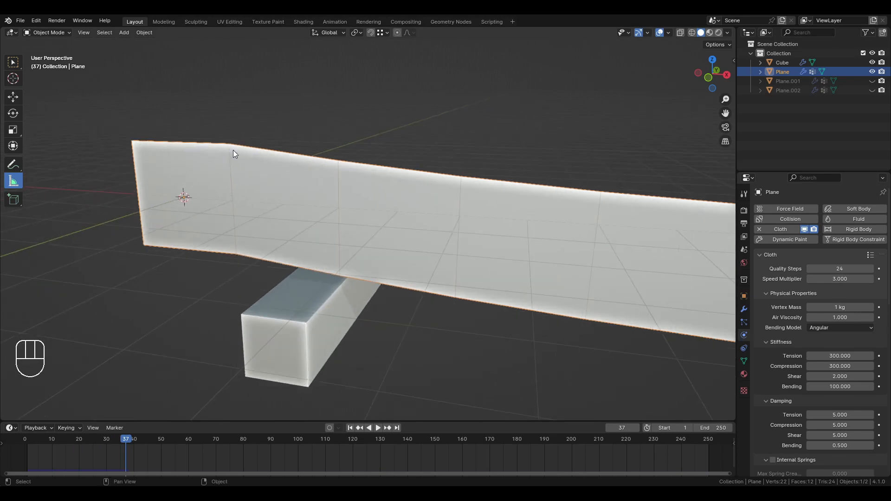
scroll(233, 149, up, 1)
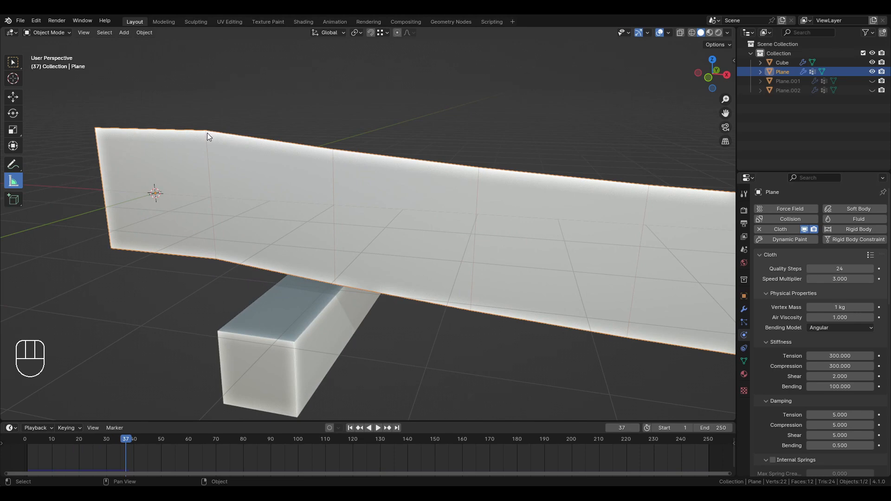
middle_drag(231, 148, 340, 194)
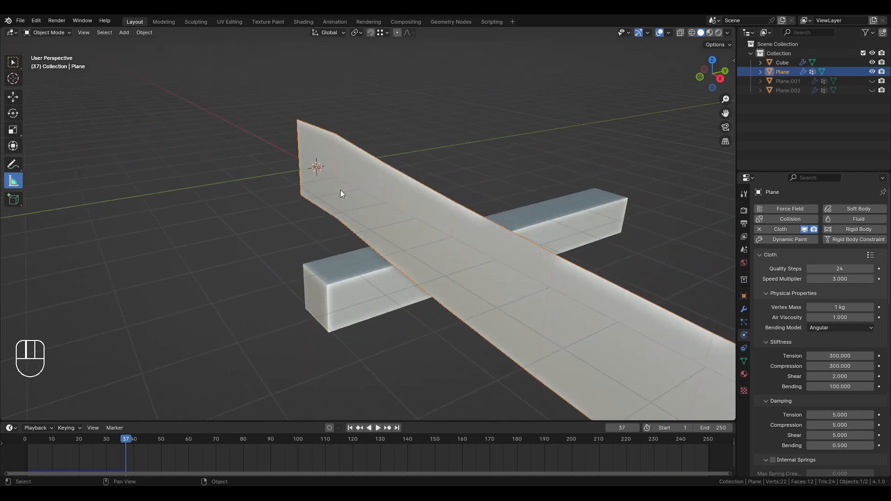
scroll(343, 192, up, 1)
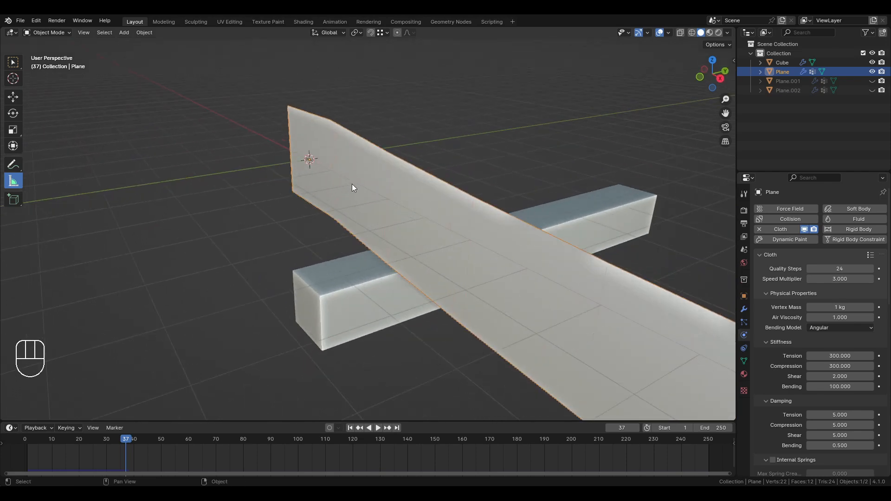
drag(352, 183, 283, 194)
drag(454, 235, 356, 253)
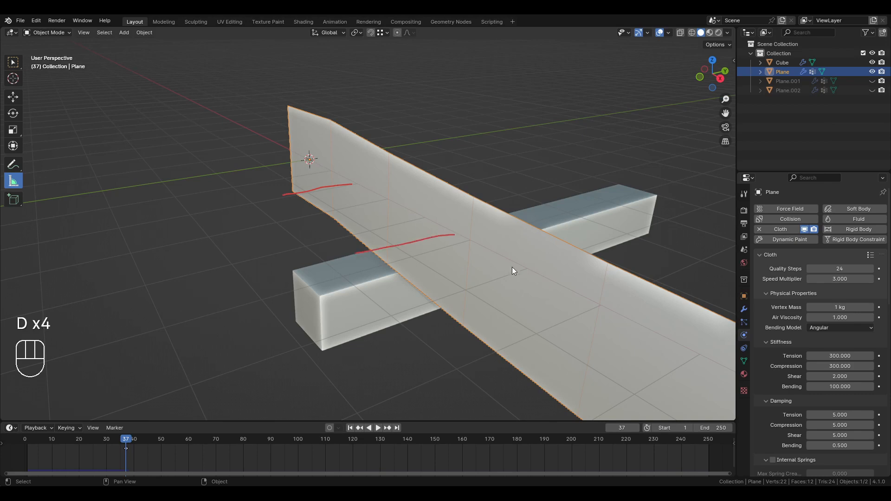
drag(512, 271, 411, 301)
mouse_move(510, 288)
shift+middle_down()
mouse_move(417, 260)
mouse_move(493, 232)
mouse_move(485, 229)
shift+middle_up()
key(d)
drag(422, 201, 537, 244)
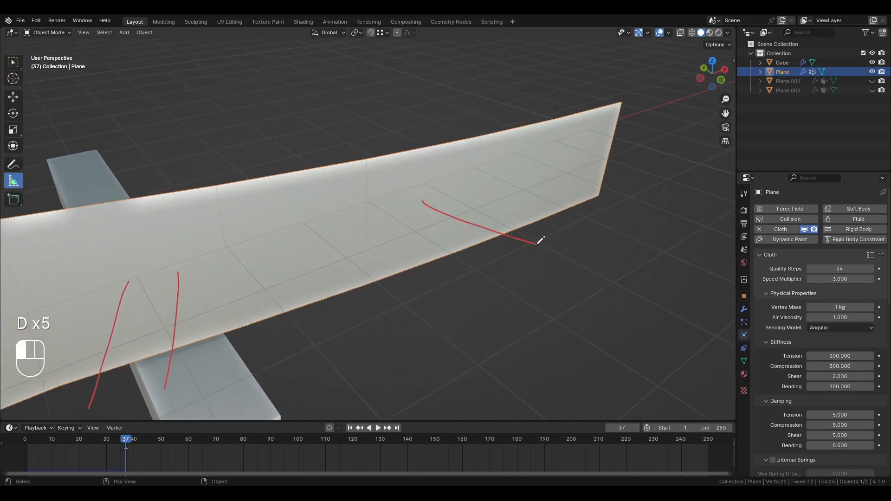
key(d)
drag(525, 204, 576, 225)
key(d)
drag(577, 163, 603, 186)
- Erase the annotation strokes and return the timeline to the first frame
scroll(580, 185, down, 3)
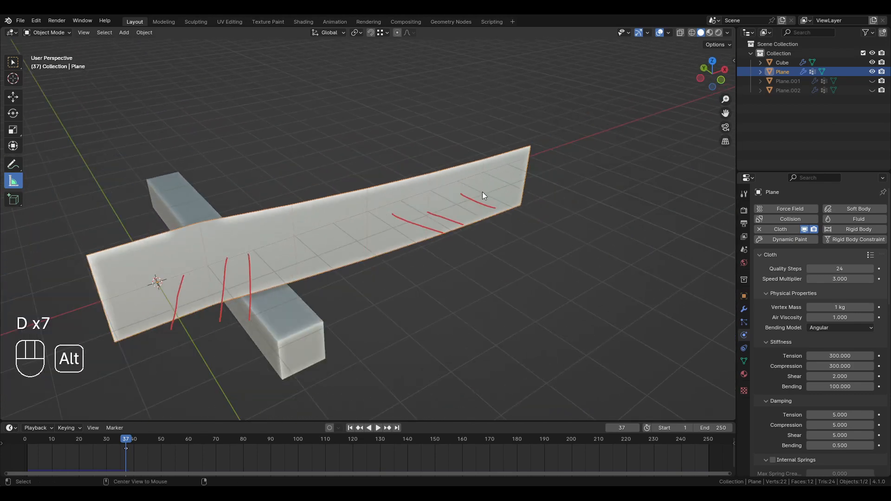
key(backslash)
scroll(408, 197, down, 1)
mouse_move(408, 197)
middle_down()
mouse_move(368, 199)
mouse_move(366, 213)
middle_up()
middle_drag(366, 212, 355, 216)
scroll(355, 216, up, 2)
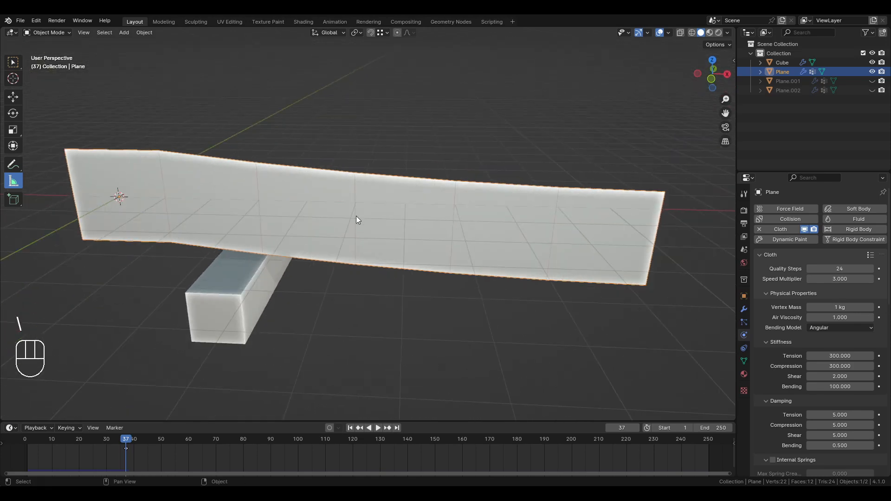
click(352, 428)
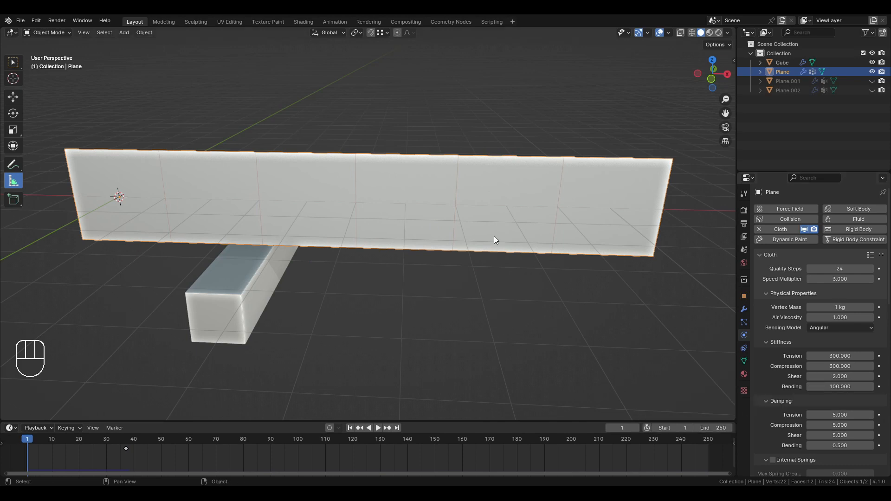
- Review the Tension and Compression stiffness and the Quality Steps values in Plane's cloth settings
click(845, 356)
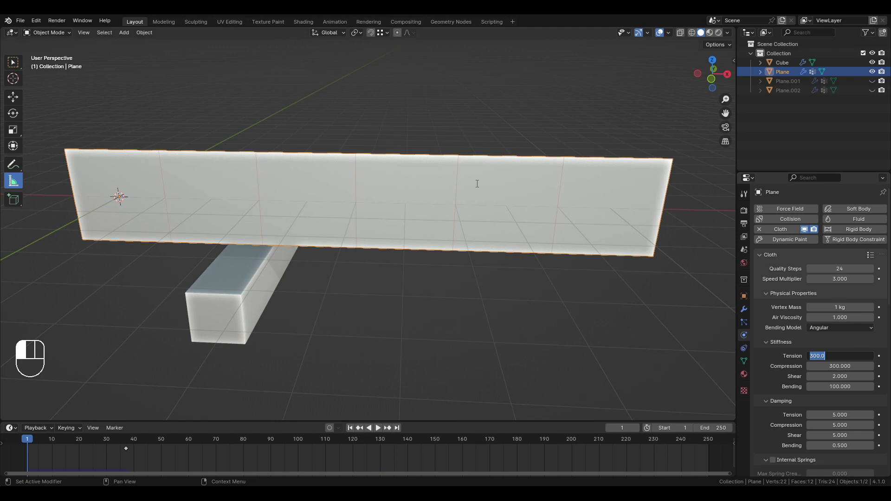
click(849, 366)
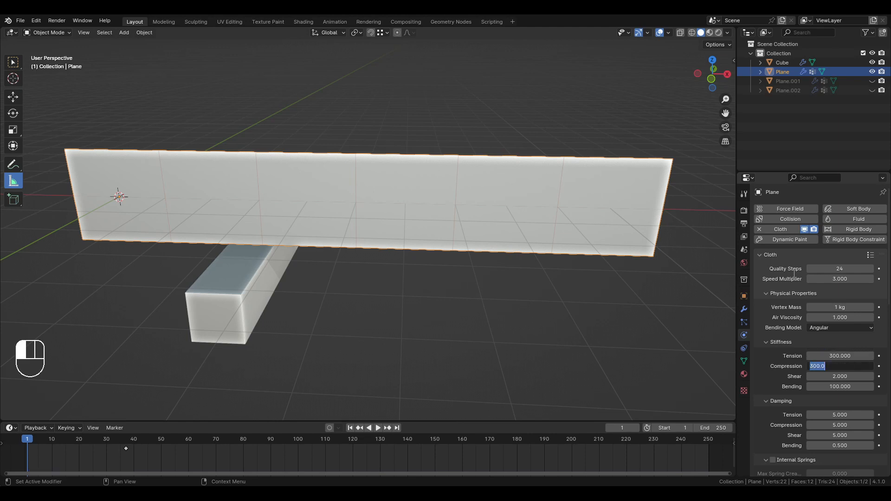
key(Return)
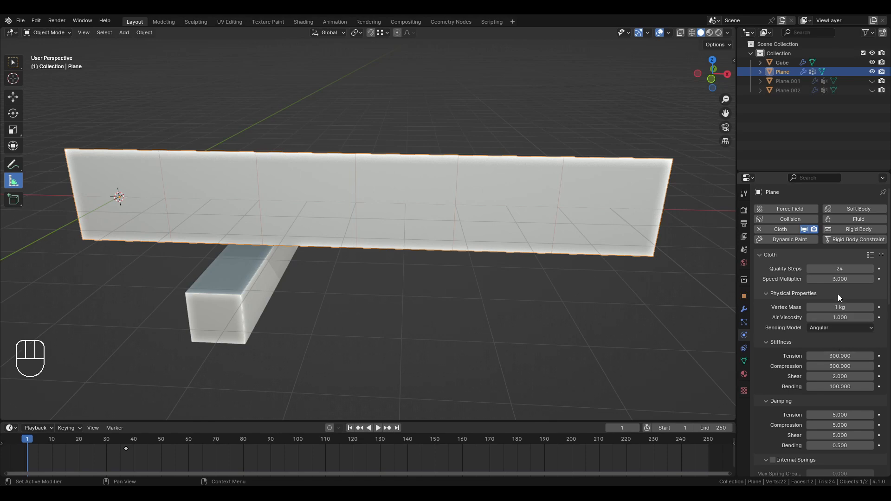
click(840, 268)
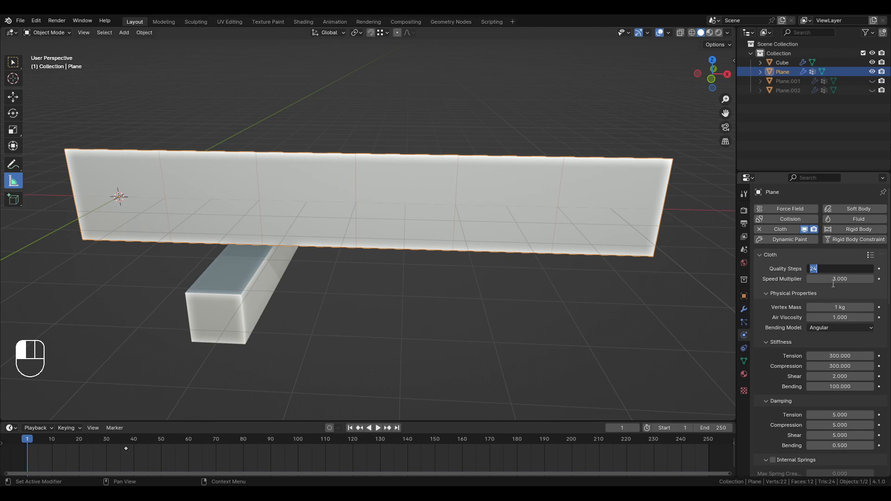
click(832, 283)
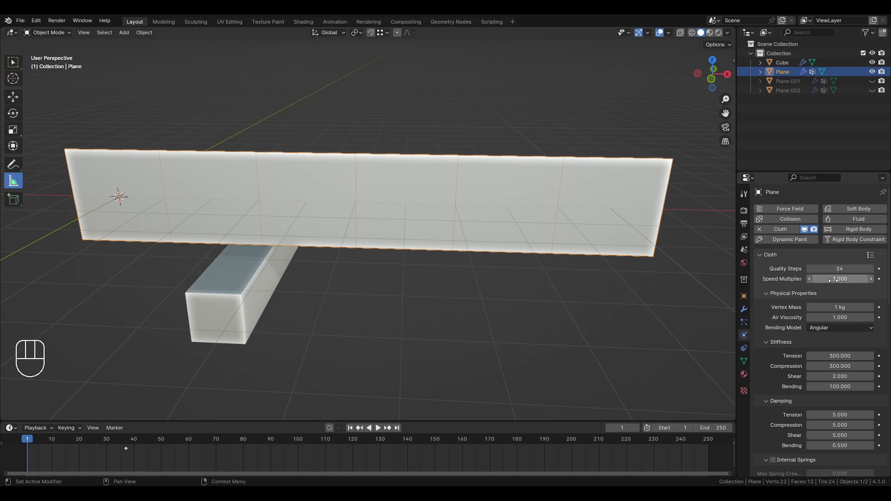
- Play the strip's simulation briefly from the start and rewind it to the first frame
click(517, 300)
key(space)
key(space)
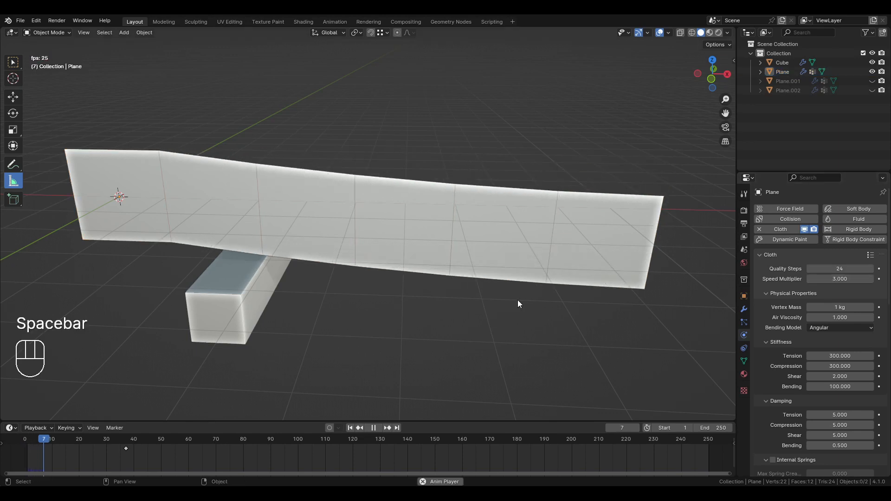
click(350, 427)
- Enter Edit Mode on Plane and select the four vertices of the second-to-last face, farther from the Cube
click(511, 175)
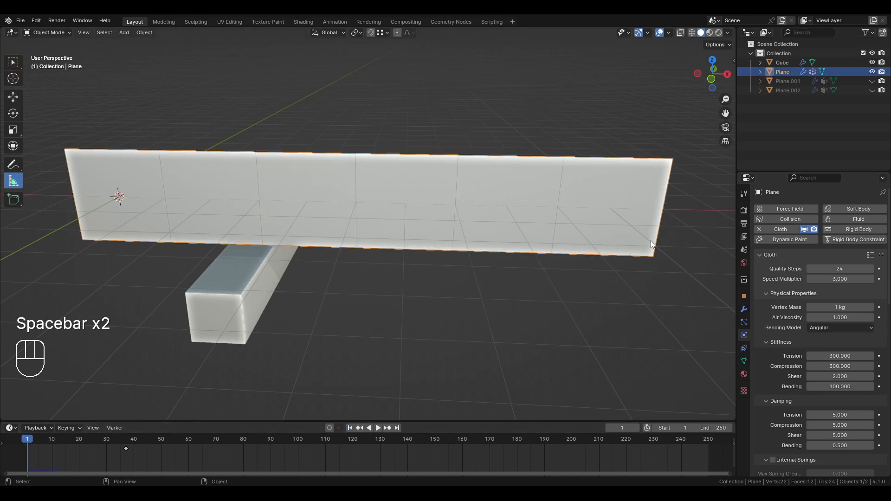
key(s)
click(650, 242)
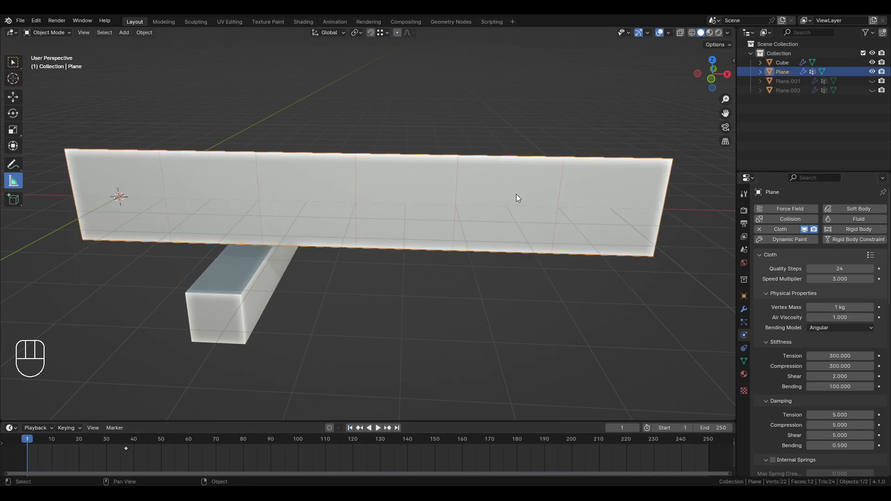
key(Tab)
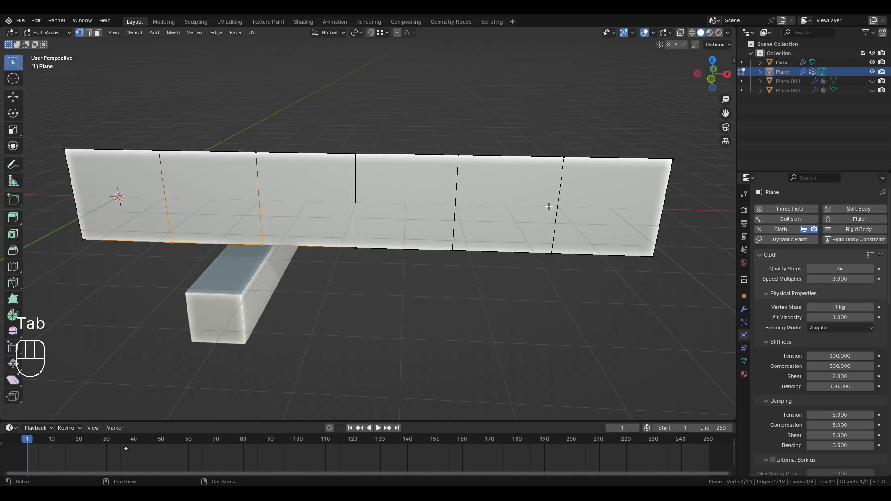
key(1)
key(a)
click(564, 158)
drag(370, 119, 589, 307)
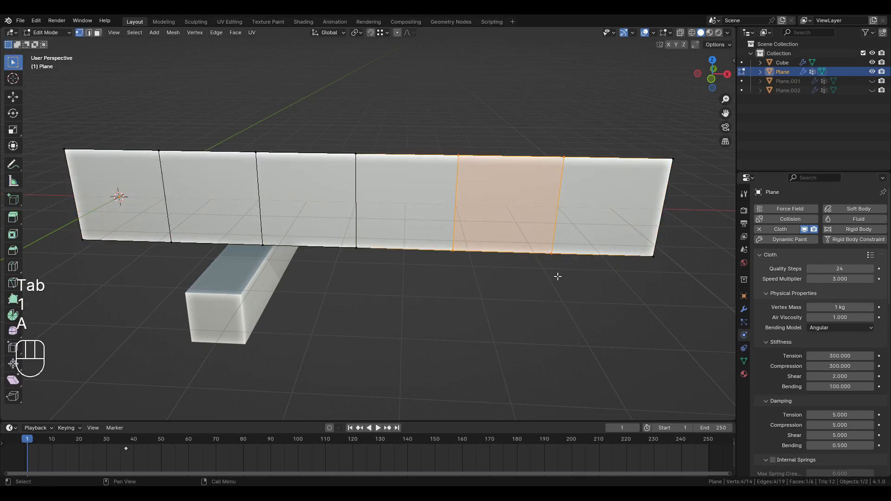
- Switch the cloth Bending Model of Plane to Linear
click(825, 331)
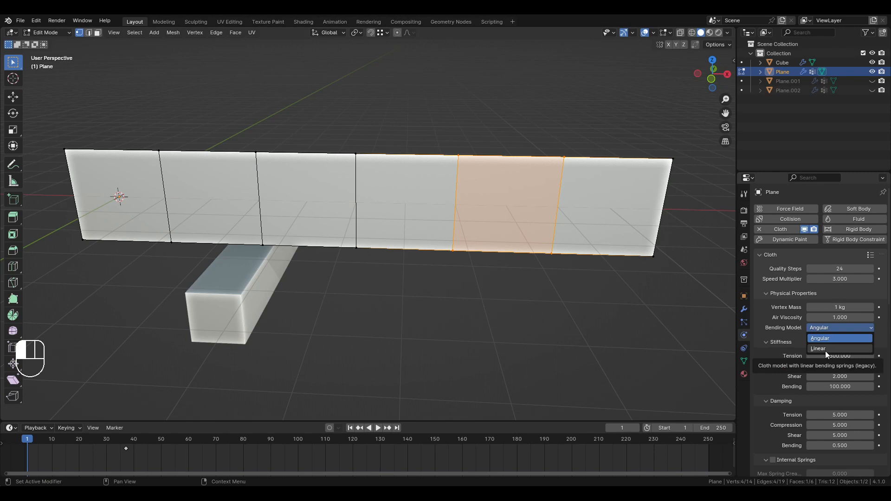
click(826, 340)
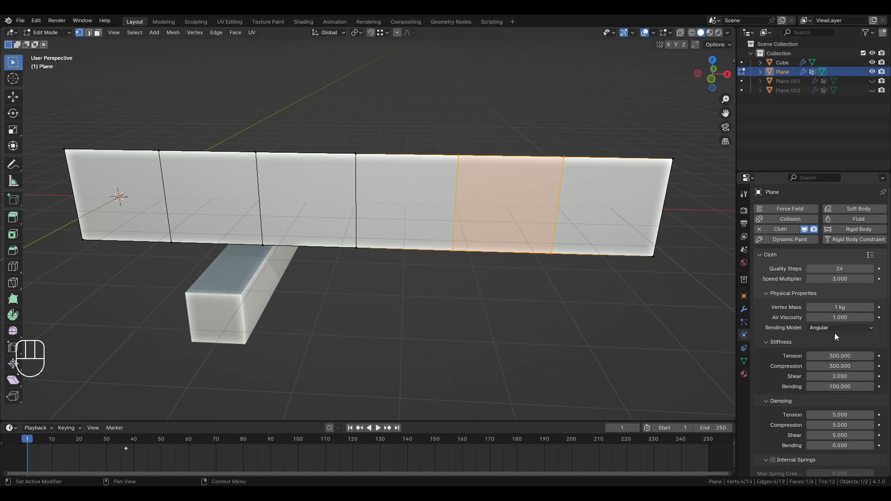
click(837, 328)
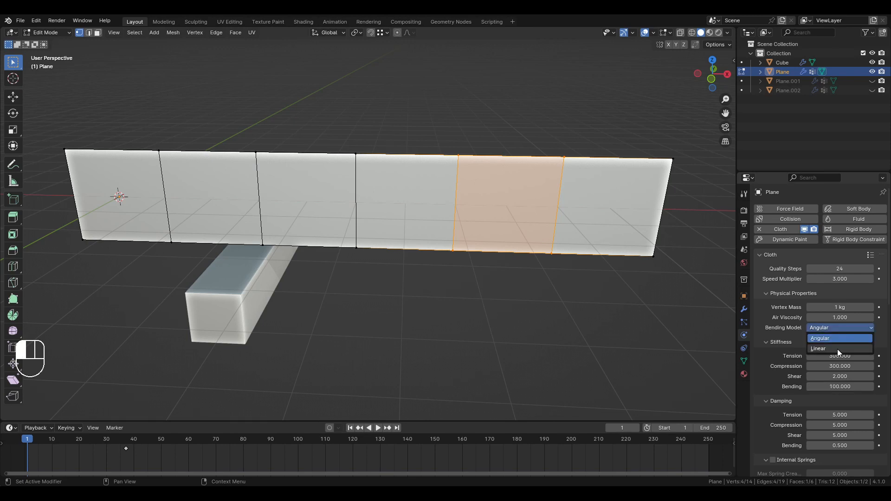
click(837, 348)
click(840, 327)
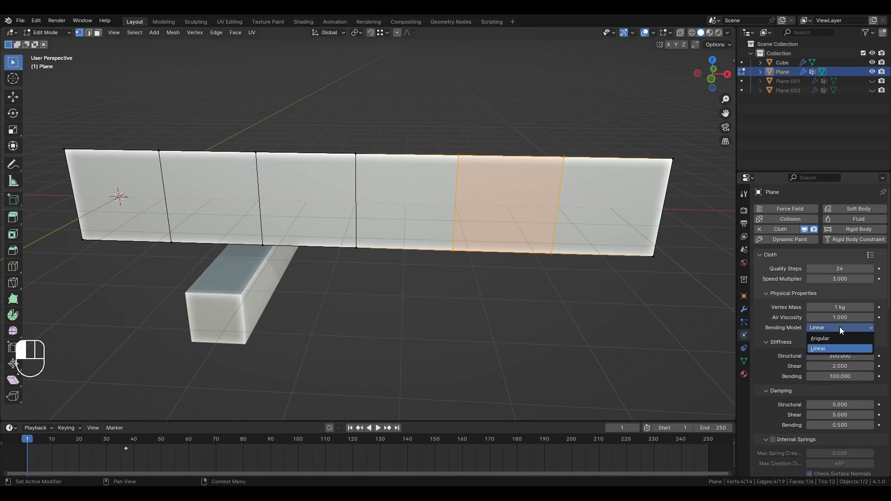
click(835, 347)
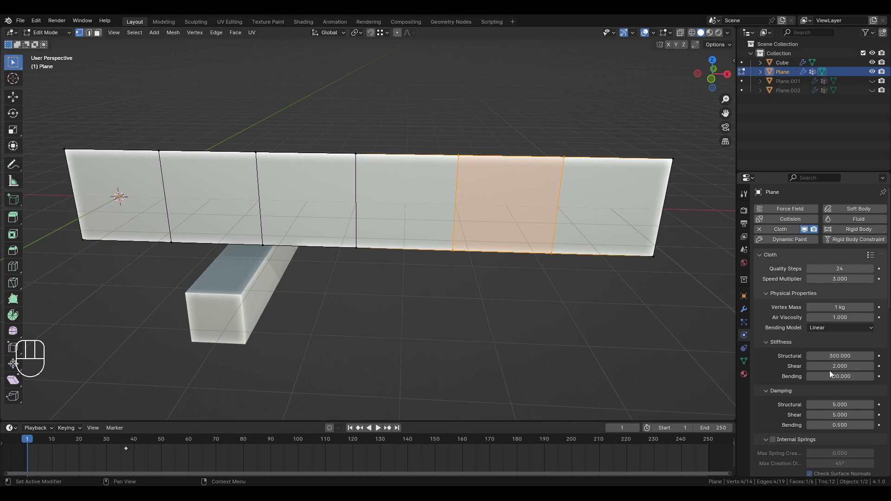
- Restore the Bending Model of Plane's cloth to Angular
click(837, 327)
click(834, 336)
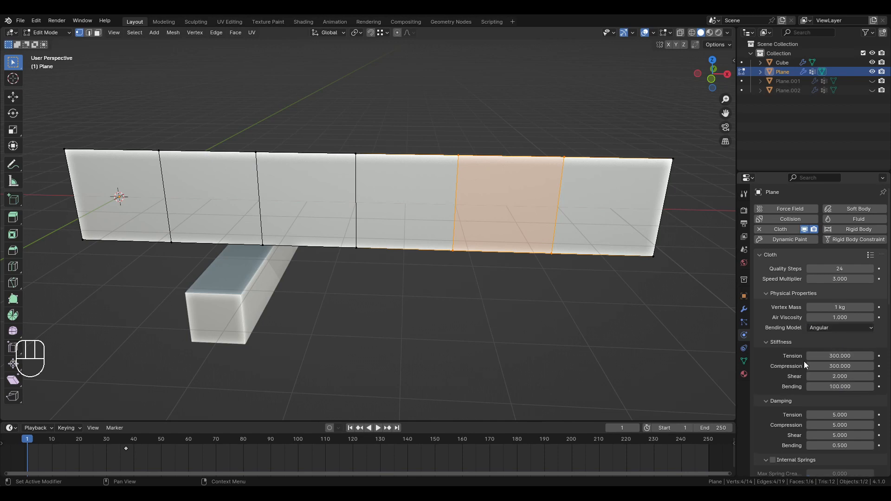
click(823, 328)
click(824, 330)
click(822, 326)
click(822, 326)
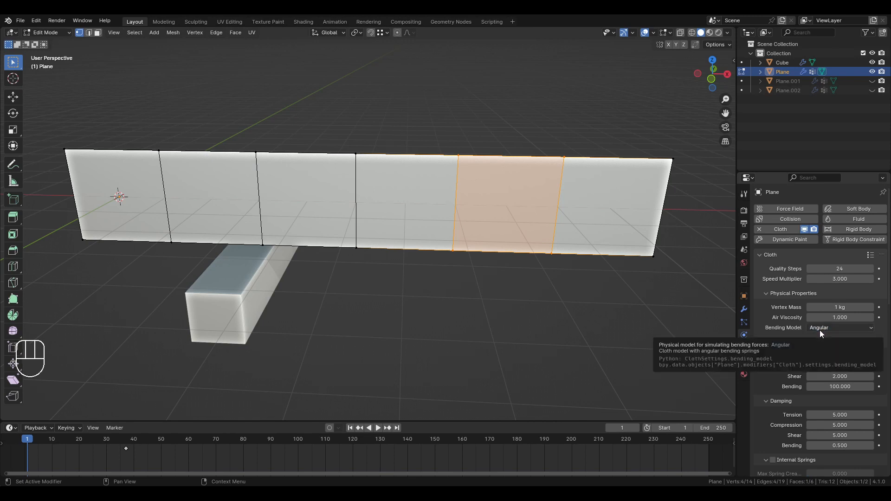
- Select the lower vertex at the inner edge of the strip's second-to-last face and return to Object Mode
scroll(820, 330, down, 1)
scroll(859, 366, down, 1)
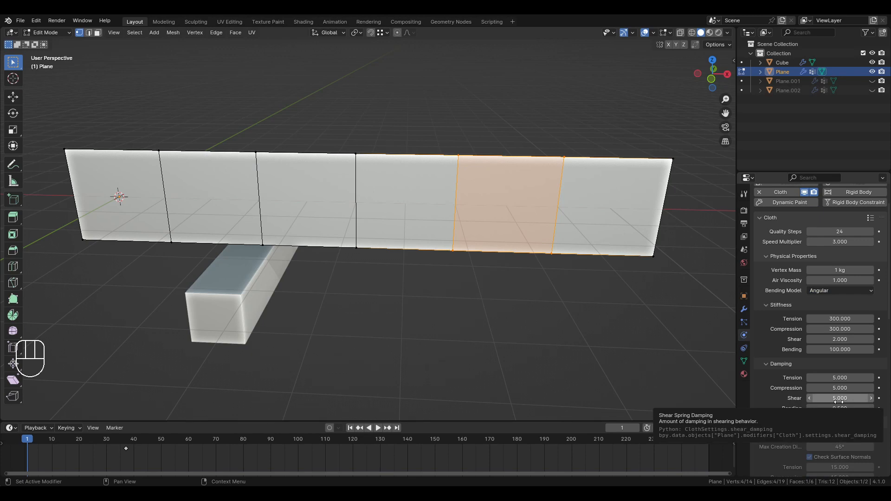
scroll(495, 199, down, 1)
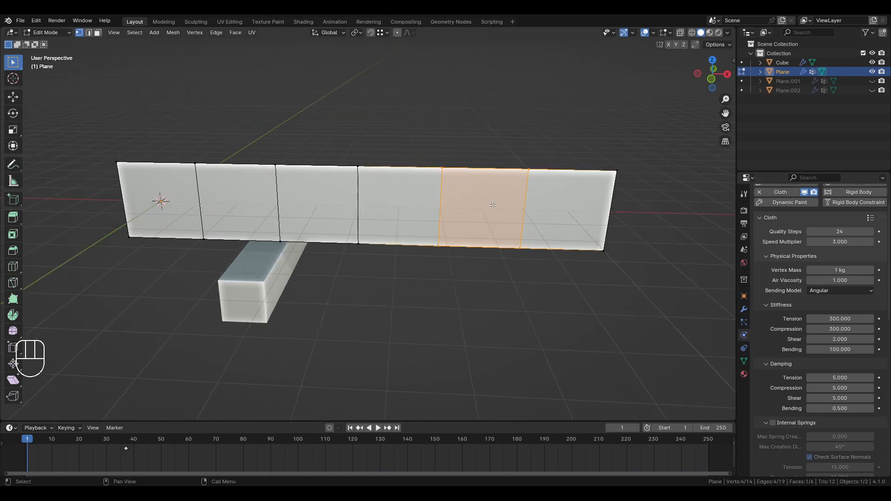
click(467, 258)
click(448, 269)
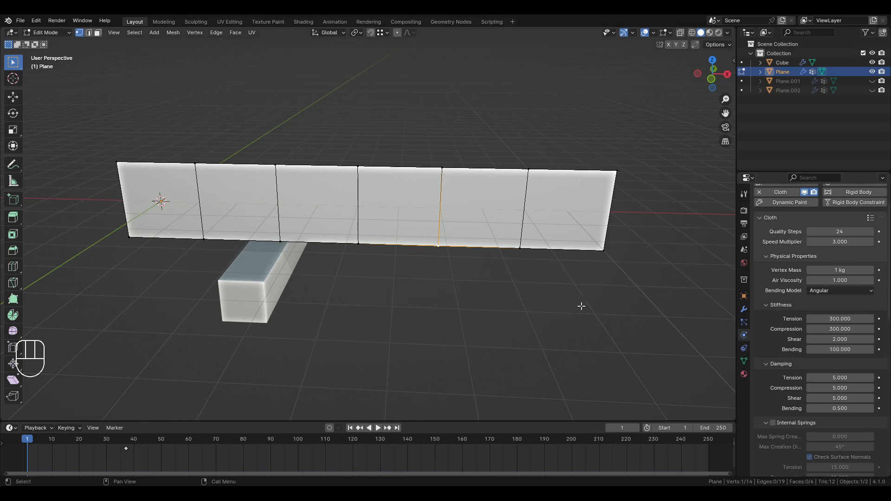
key(Tab)
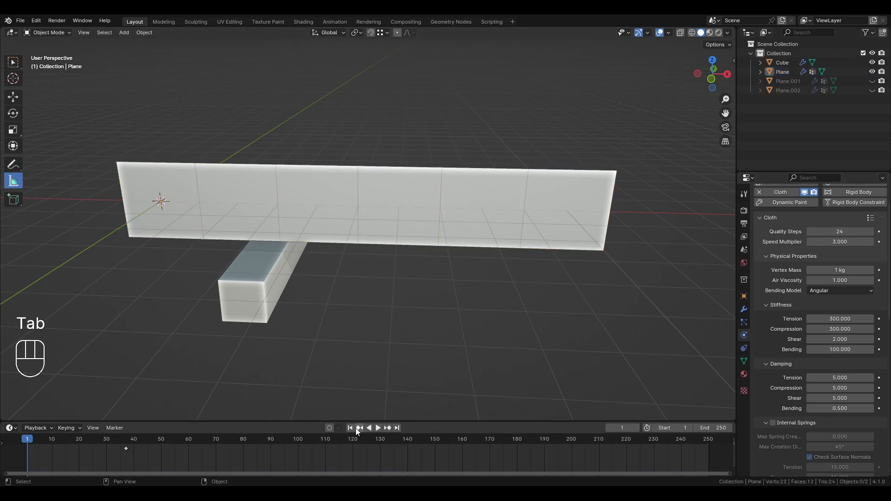
- Play the simulation to frame 48, select the strip, and return to the first frame
key(space)
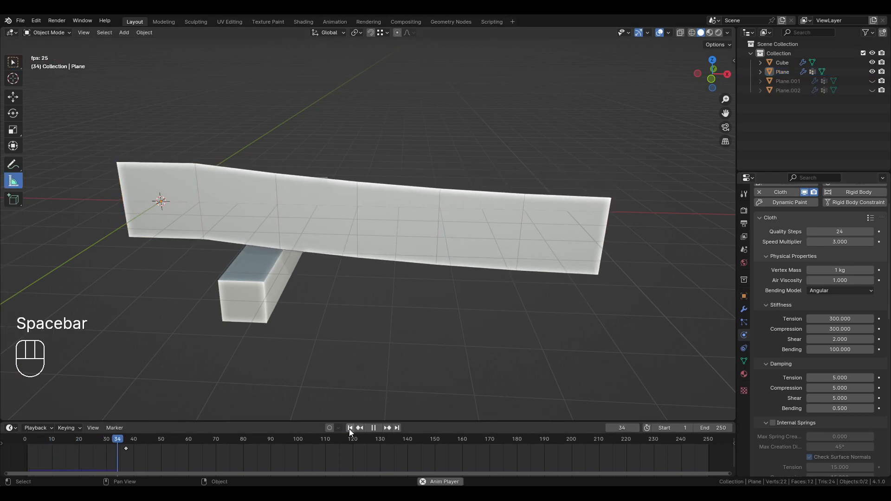
key(space)
click(415, 261)
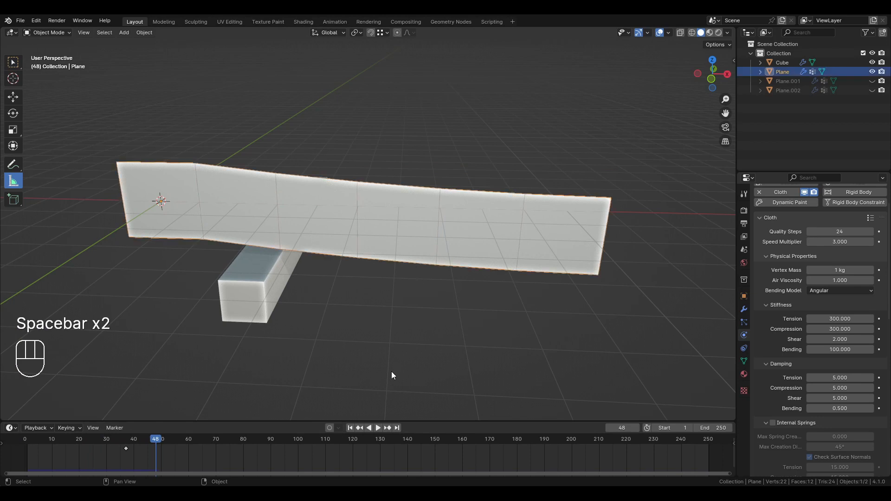
key(shift+Left)
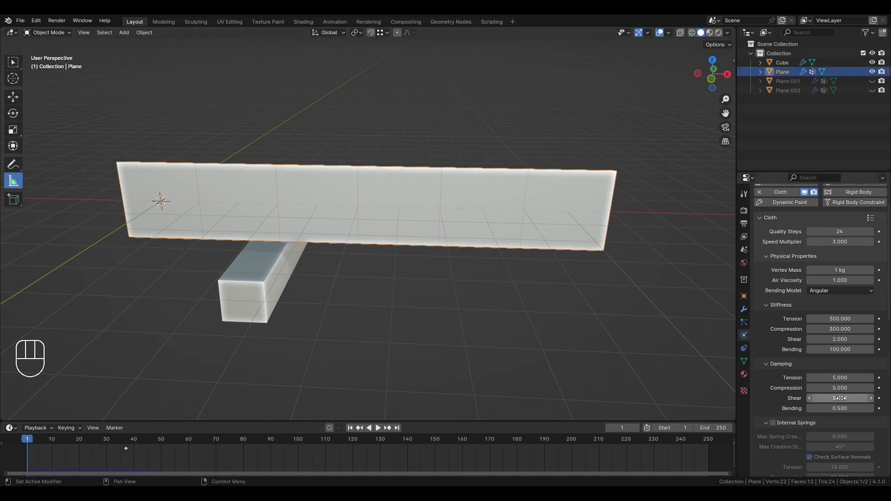
- Set the Shear damping of Plane's cloth to 0 and play the simulation to frame 158
drag(844, 399, 789, 399)
click(402, 271)
key(space)
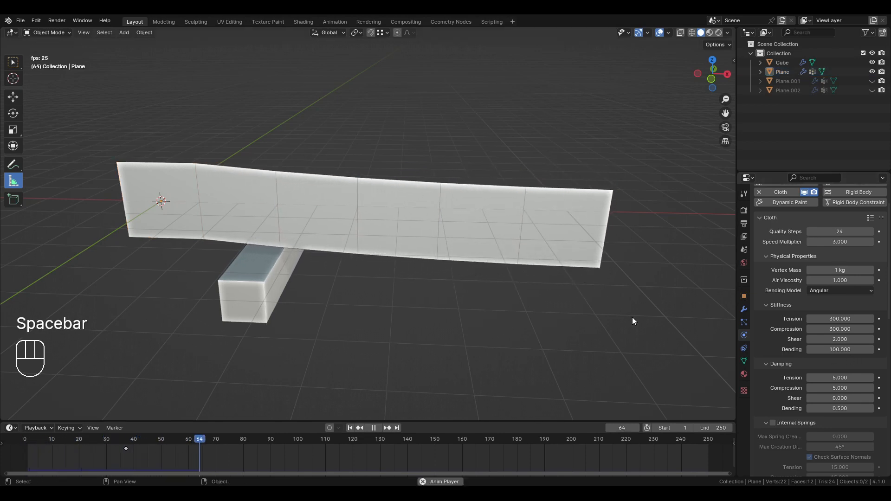
click(826, 398)
key(Return)
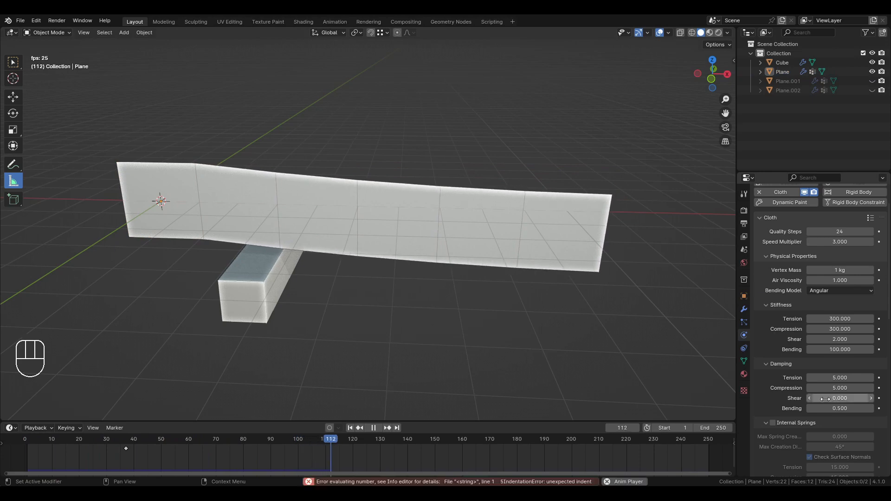
key(space)
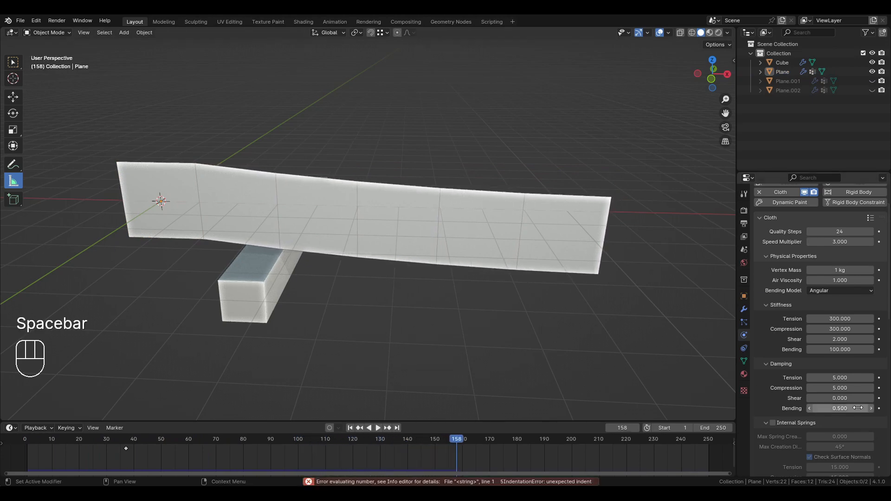
- Set the Shear damping of Plane's cloth to 5 and replay the simulation from the first frame to frame 41
click(856, 398)
text(5)
key(Return)
click(472, 258)
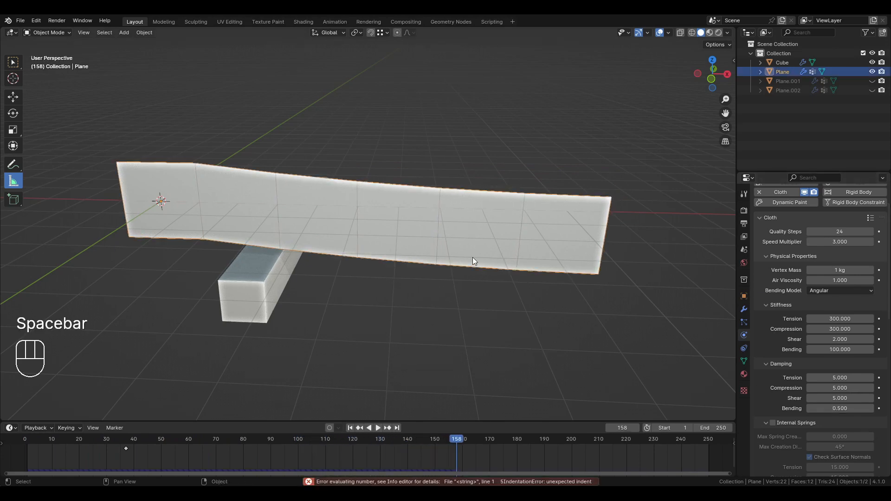
key(space)
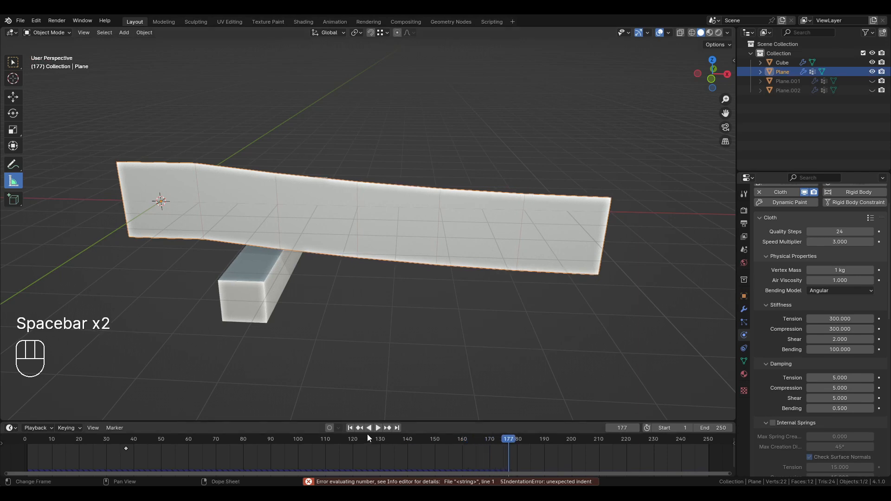
click(350, 428)
key(space)
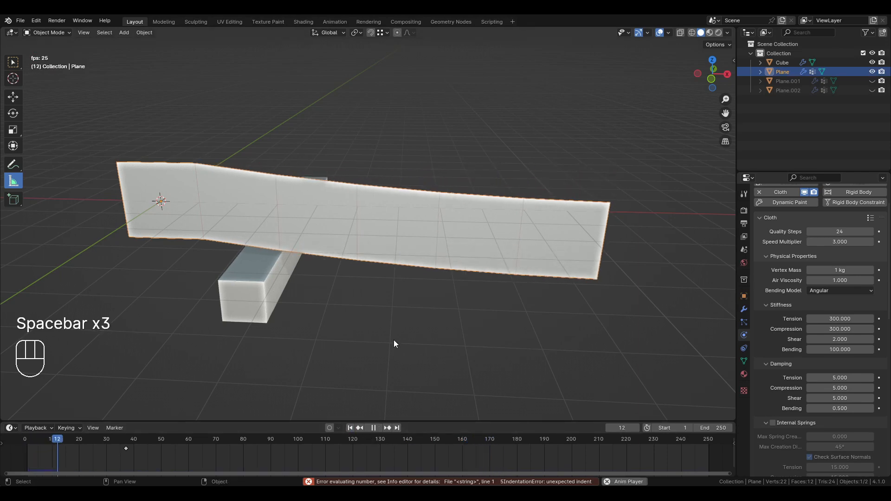
key(space)
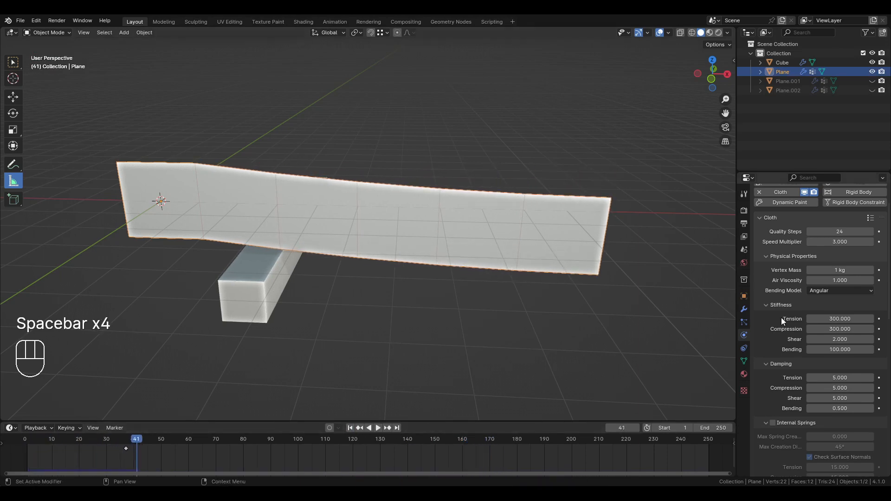
- Set Plane's Air Viscosity and Shear damping to 0, replay the simulation from the start, and return to the first frame
drag(841, 280, 809, 281)
drag(839, 398, 801, 399)
click(520, 336)
key(space)
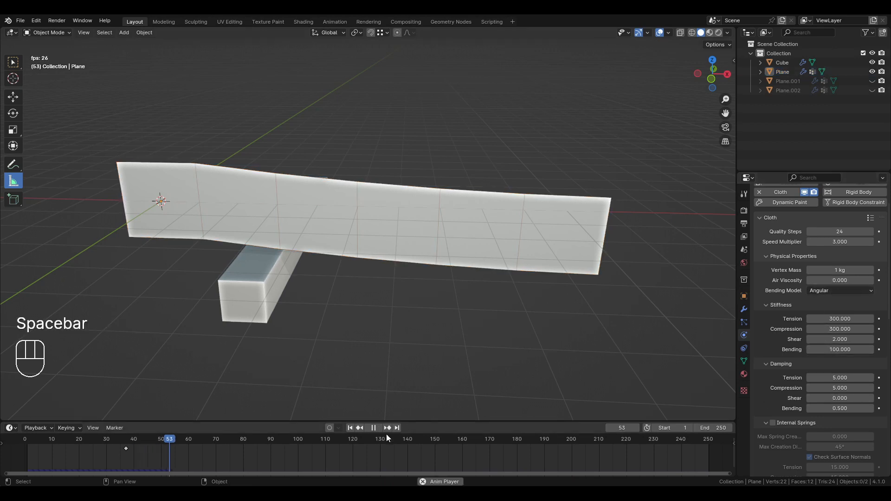
key(space)
click(350, 427)
key(space)
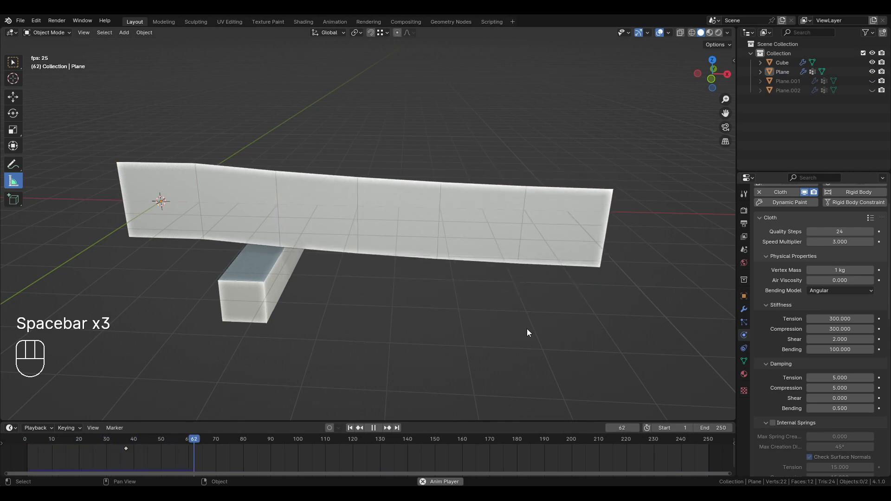
key(space)
click(349, 428)
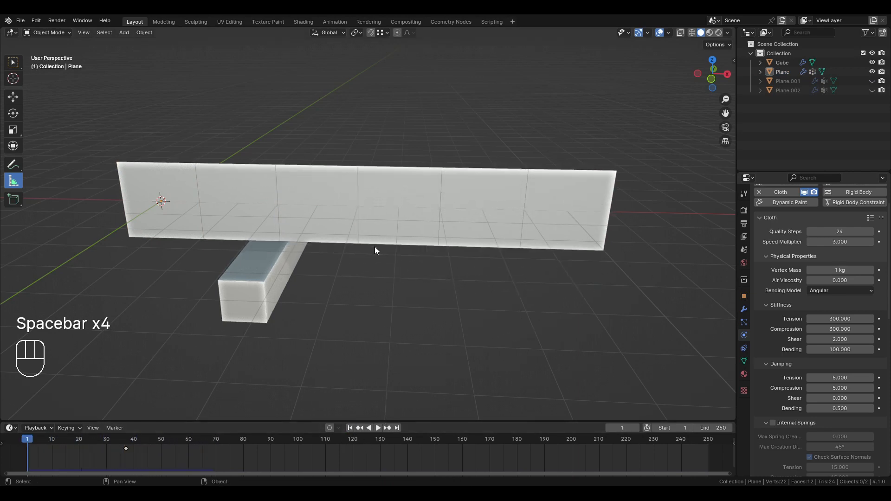
- Clear the upright strip's rotation so it lies flat across the Cube and play the simulation
click(374, 247)
key(alt+r)
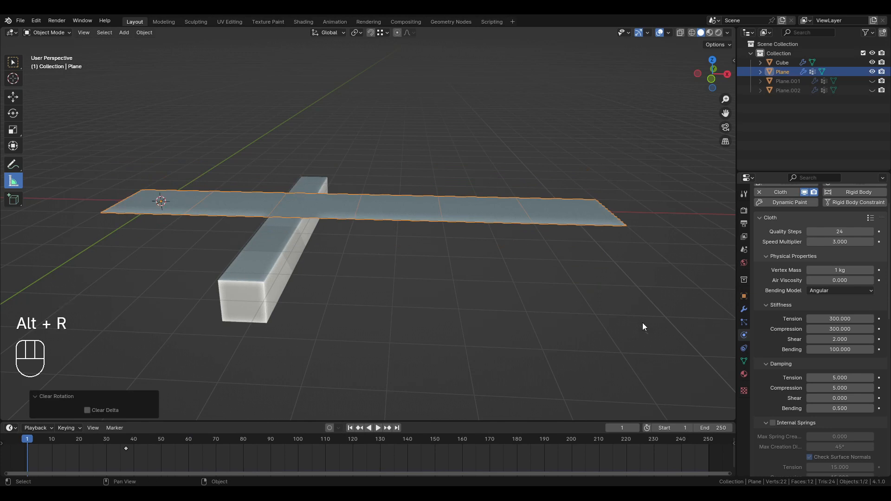
middle_drag(643, 322, 629, 315)
key(space)
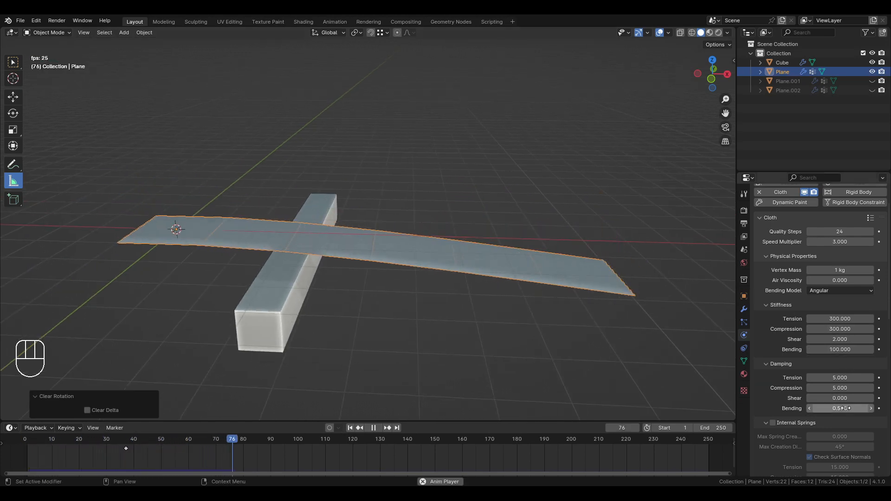
- Set the Bending damping of Plane's cloth to 9.1 and replay the simulation from the first frame to frame 18
drag(845, 408, 828, 408)
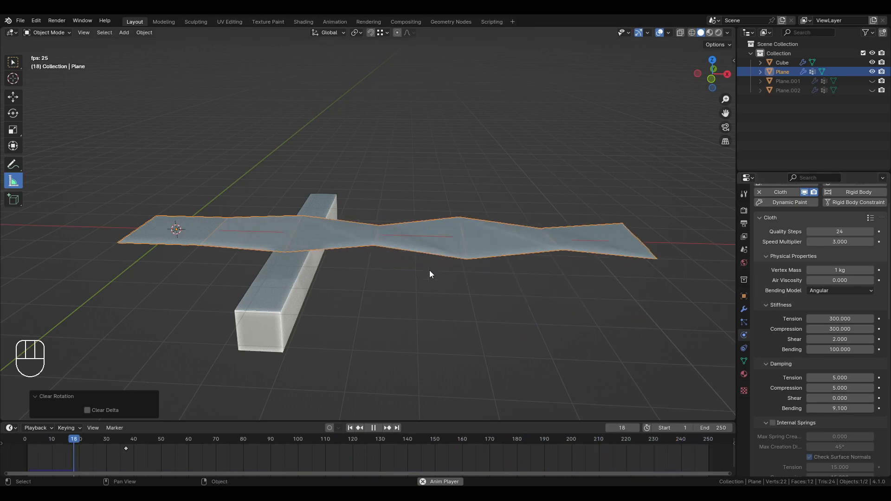
key(space)
click(350, 427)
key(space)
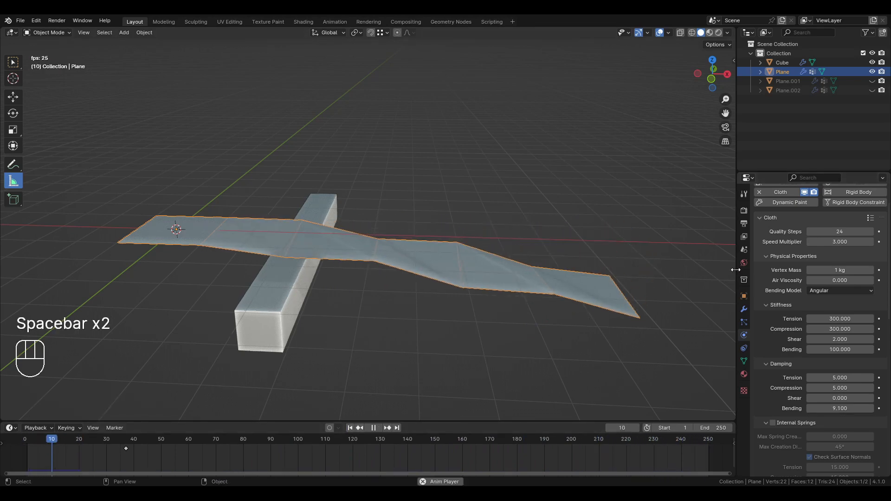
key(space)
- Set Plane's cloth Quality Steps to 48 and replay the simulation from the first frame to frame 59
click(838, 233)
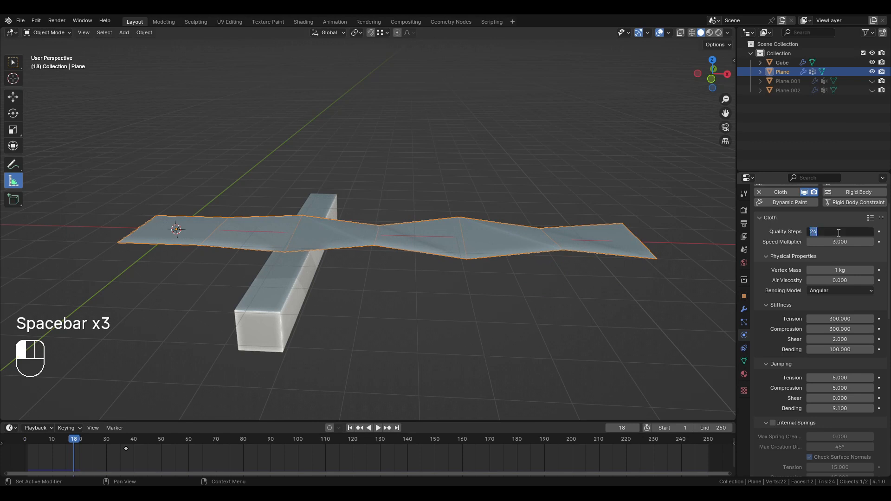
text(48)
key(Return)
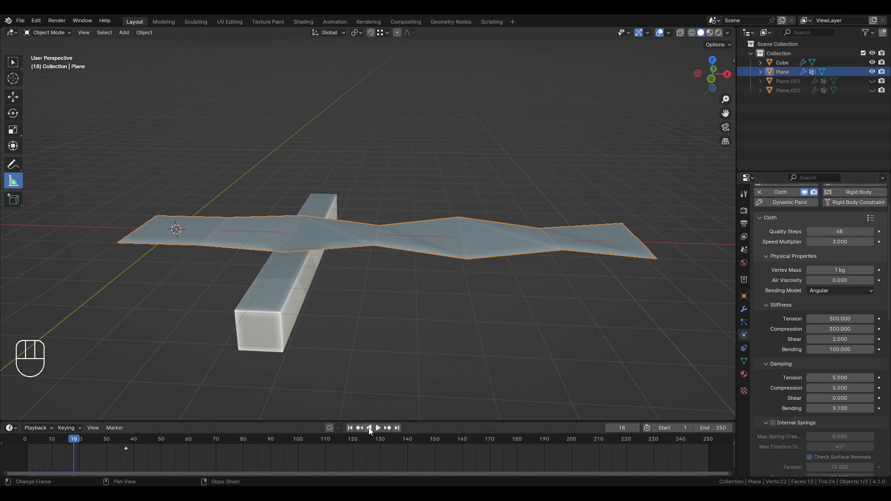
click(350, 427)
key(space)
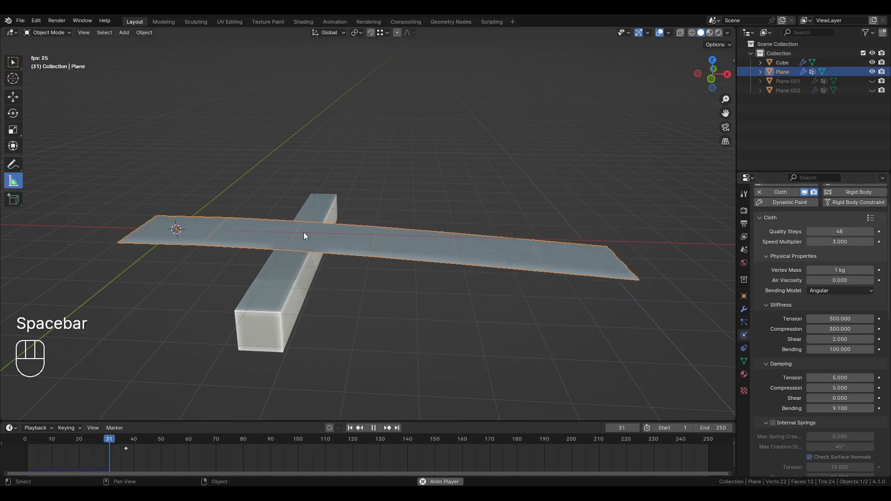
key(space)
middle_drag(497, 271, 471, 293)
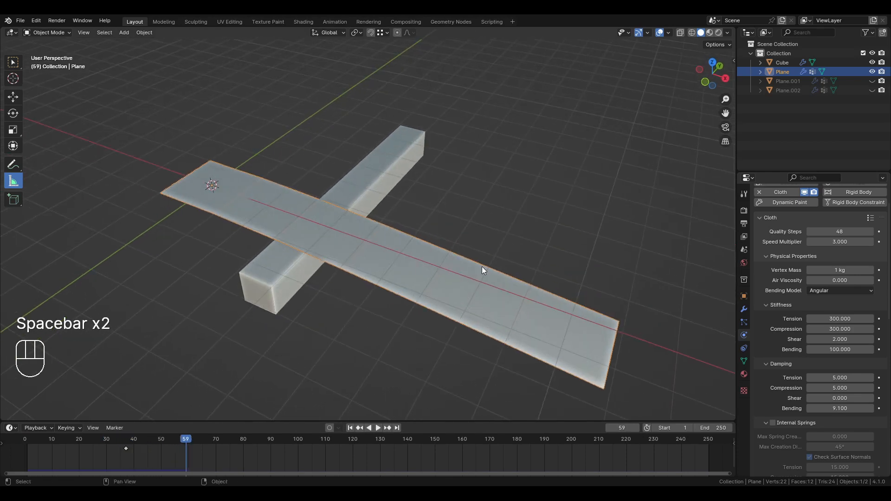
- Set Plane's cloth Quality Steps back to 24 and deselect the strip
click(859, 232)
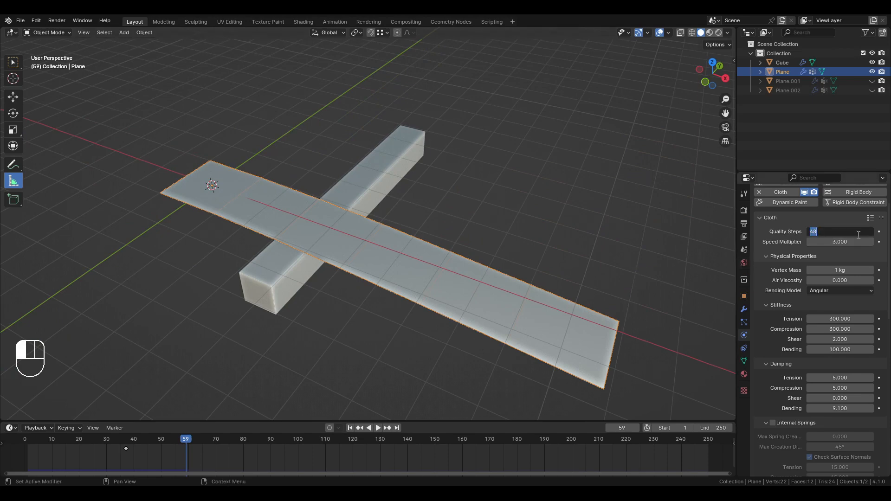
text(24)
key(Return)
click(528, 188)
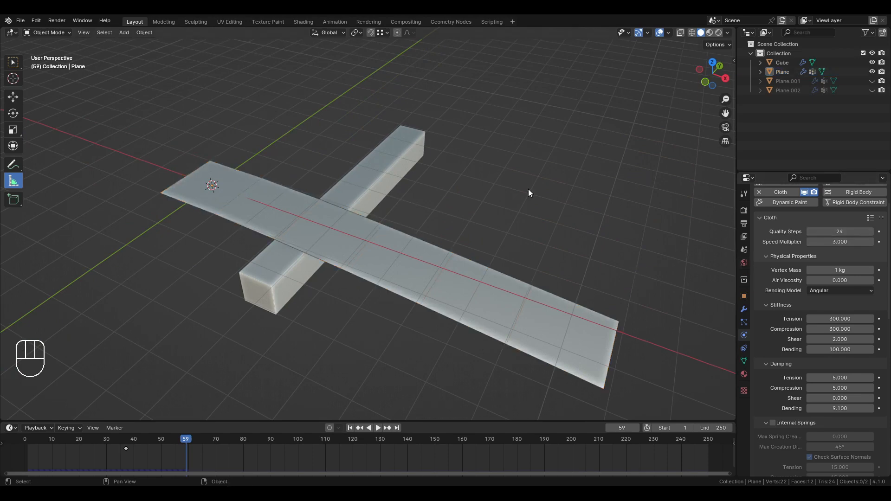
- Return to the first frame and try scaling the strip down in Object Mode
click(516, 296)
key(s)
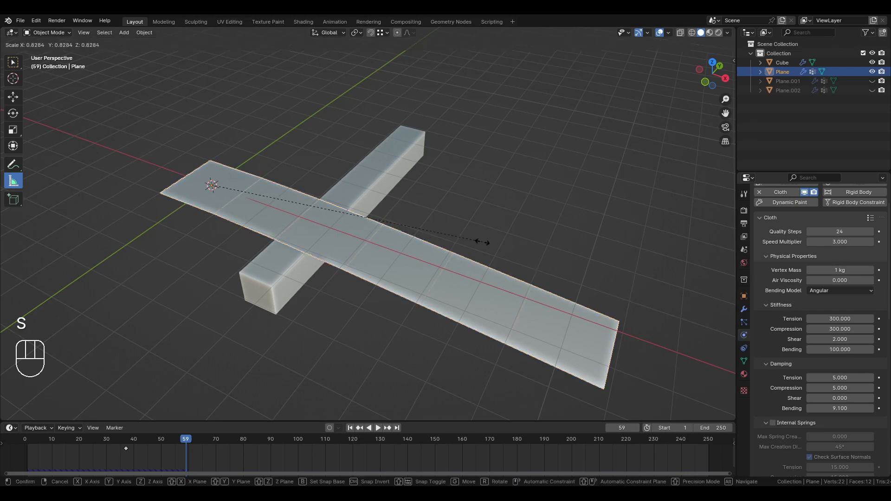
click(485, 243)
key(Tab)
click(349, 427)
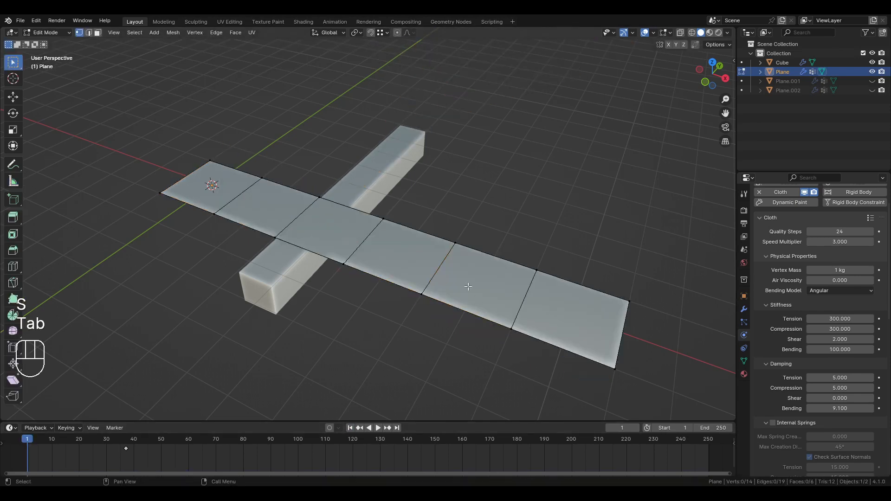
key(Tab)
key(s)
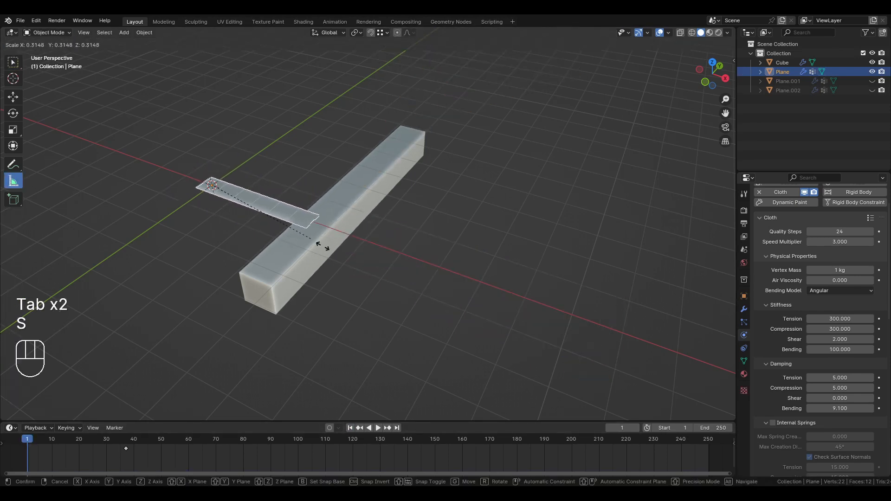
right_click(583, 332)
click(841, 270)
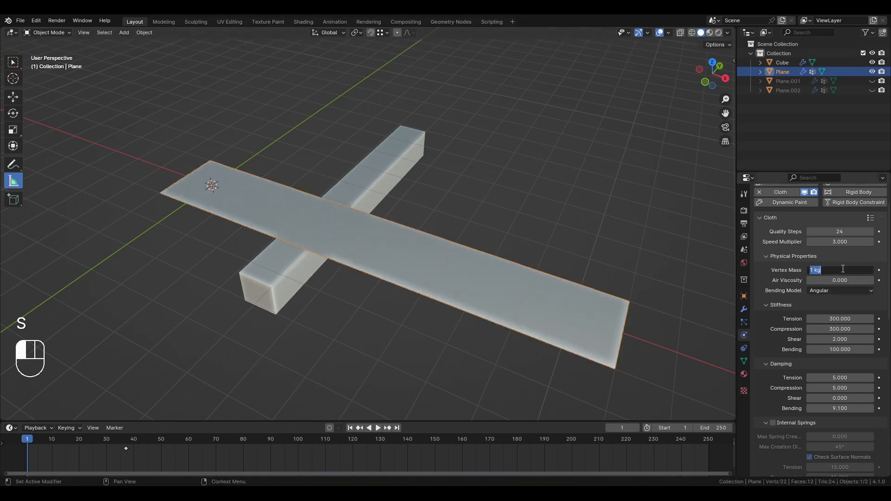
click(840, 339)
click(843, 232)
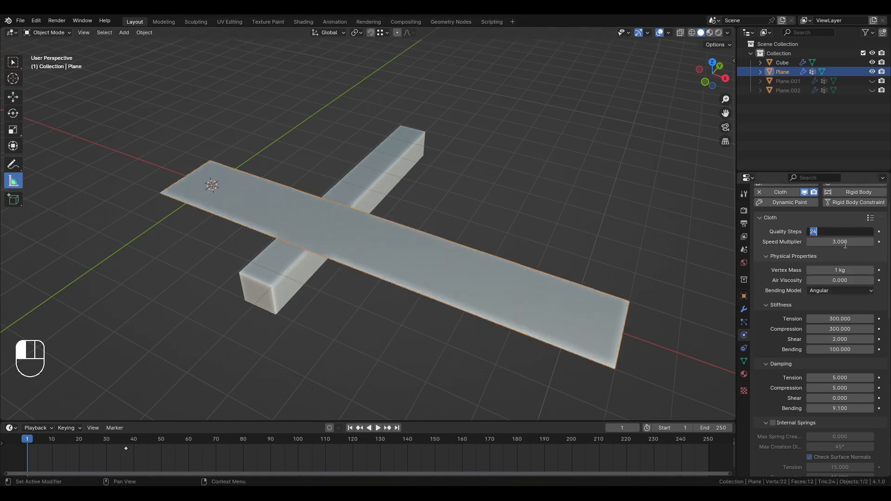
click(841, 243)
click(841, 242)
click(514, 233)
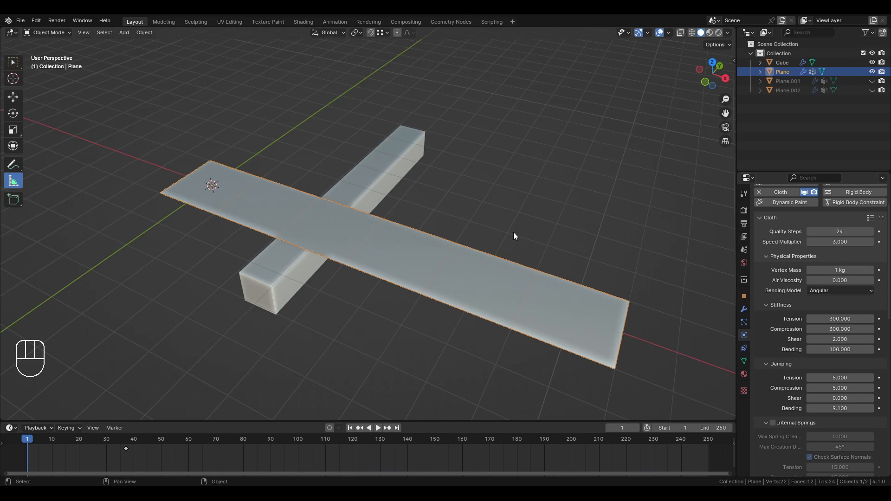
- Move the Cube horizontally about 3.15 m along X and -1.63 m along Y, beneath the middle of the strip
middle_drag(513, 232, 472, 235)
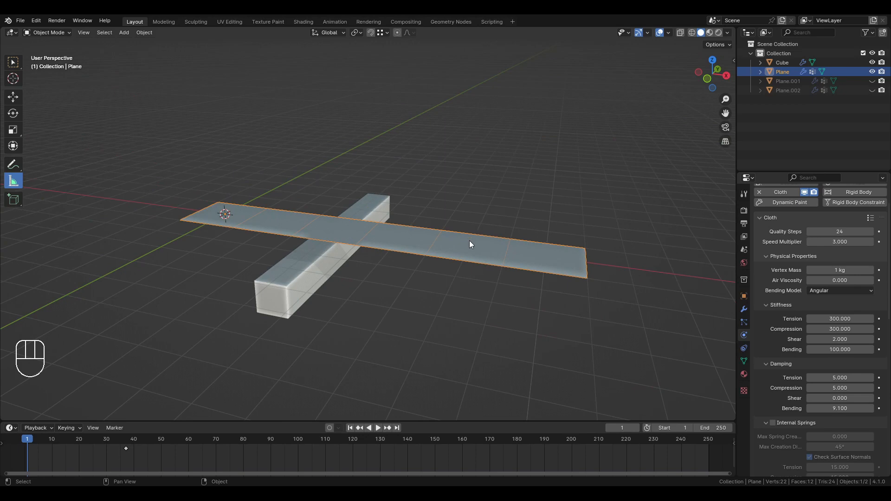
middle_drag(331, 260, 382, 275)
click(360, 329)
shift+middle_drag(359, 328, 390, 305)
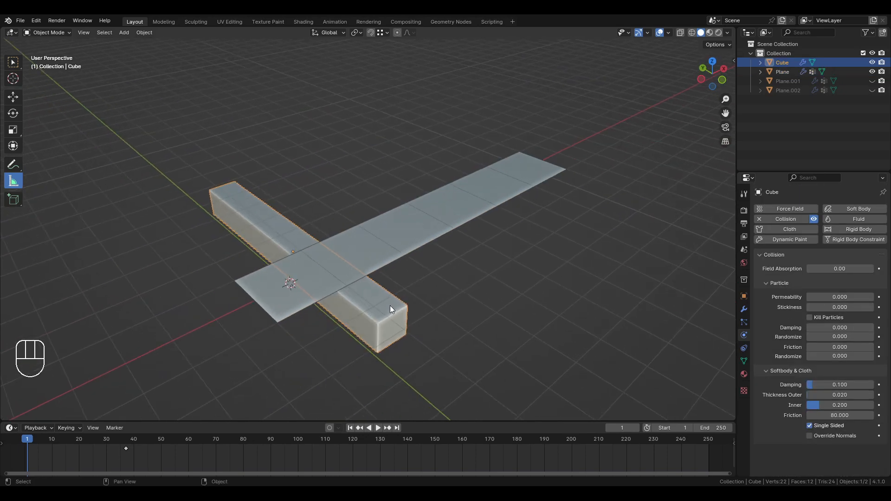
key(g)
key(shift+z)
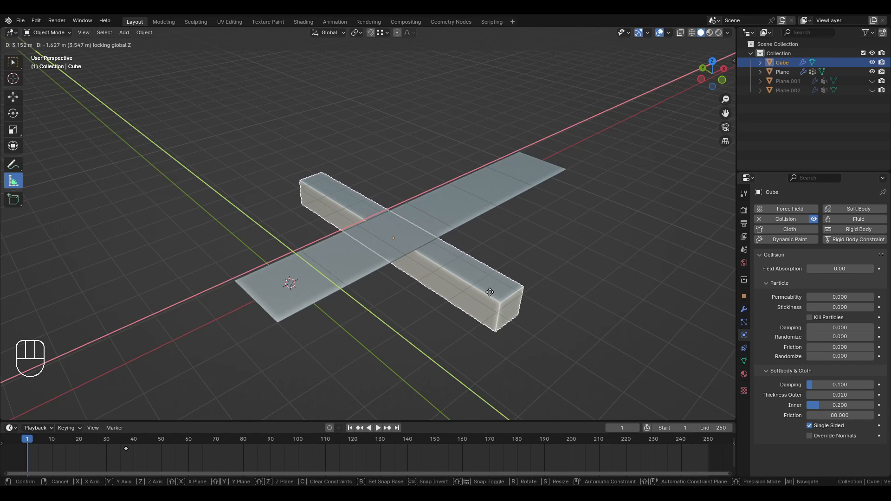
click(489, 291)
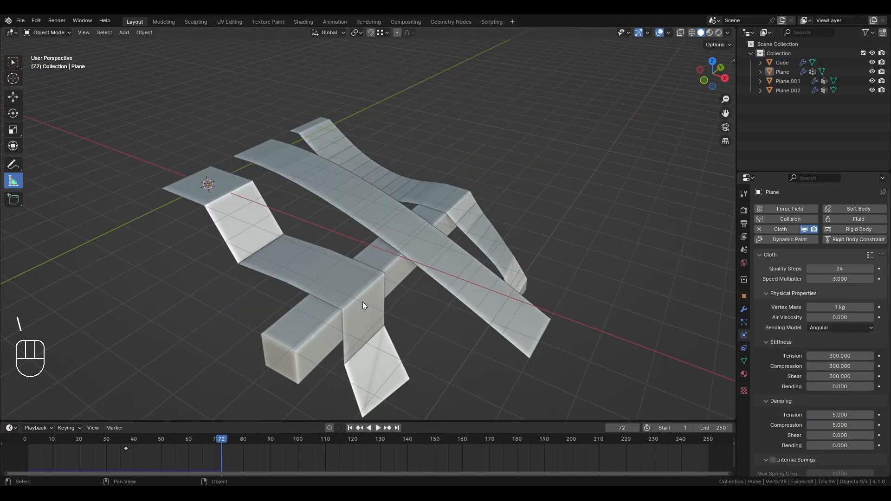
- Select the front strip and replay the simulation of all three strips from the first frame to frame 37
click(363, 302)
click(349, 428)
scroll(417, 303, down, 1)
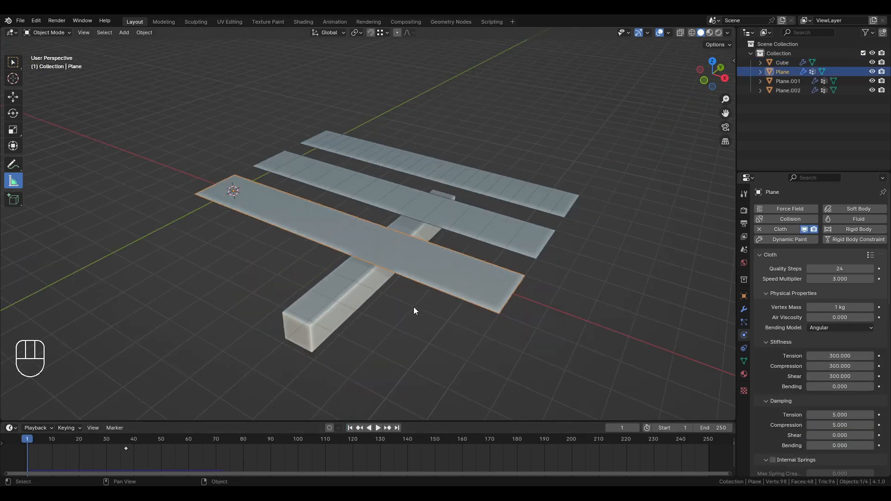
key(space)
key(space)
key(space)
key(space)
key(space)
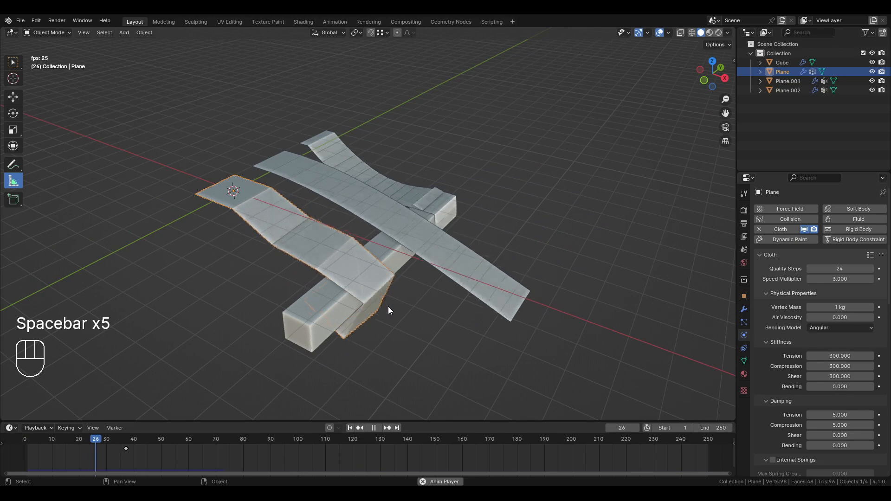
key(space)
- Examine how the front strip's last faces fold and deform where they hang below the Cube
scroll(388, 308, up, 3)
shift+middle_drag(340, 305, 331, 160)
middle_drag(368, 224, 320, 190)
scroll(318, 262, up, 3)
shift+middle_drag(319, 265, 418, 268)
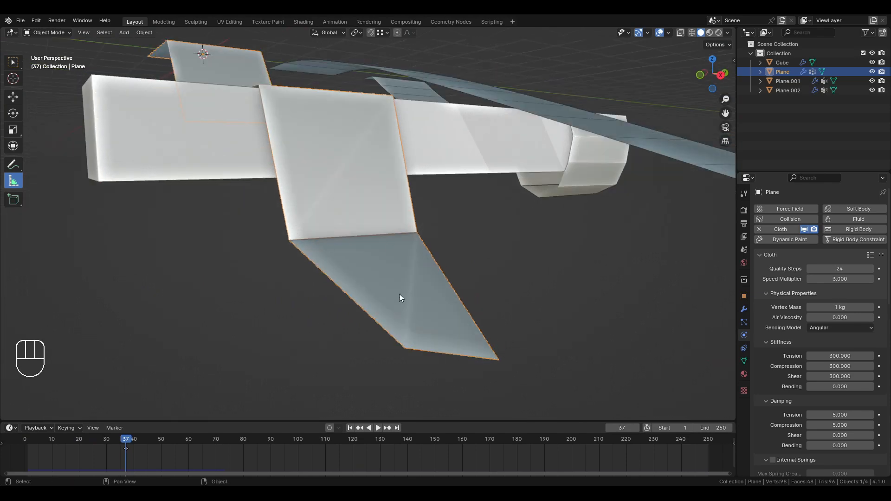
middle_drag(315, 287, 351, 396)
- Return to the first frame and connect opposite corners of the front strip's last face with two crossing diagonal edges in Edit Mode
click(350, 430)
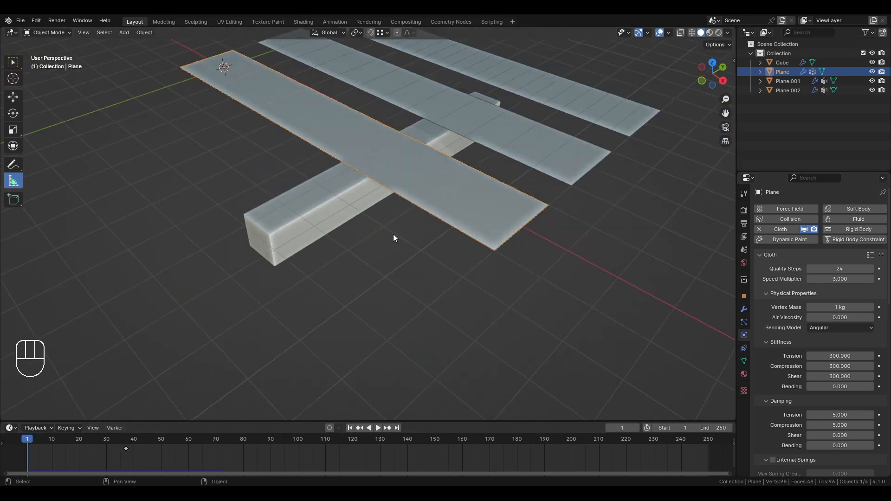
key(Tab)
shift+click(487, 293)
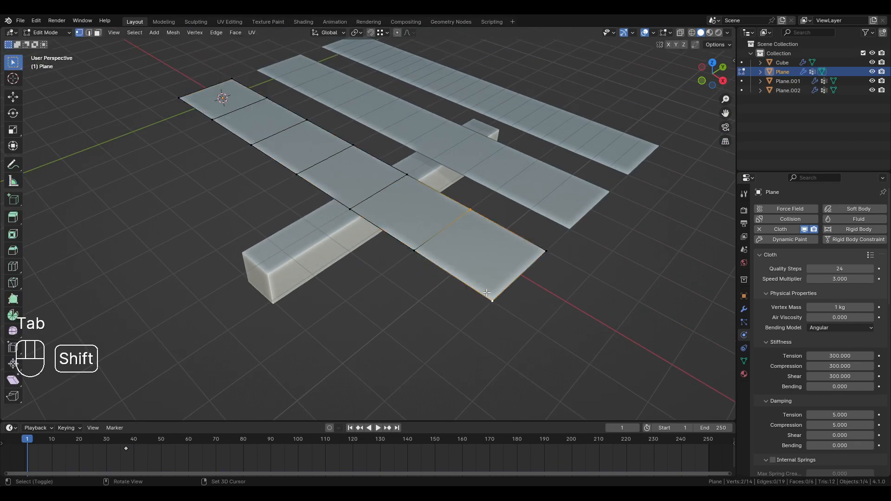
key(j)
click(542, 260)
shift+click(405, 253)
key(j)
- Connect opposite corners of the front strip's second-to-last face with two crossing diagonal edges
click(413, 175)
shift+click(409, 245)
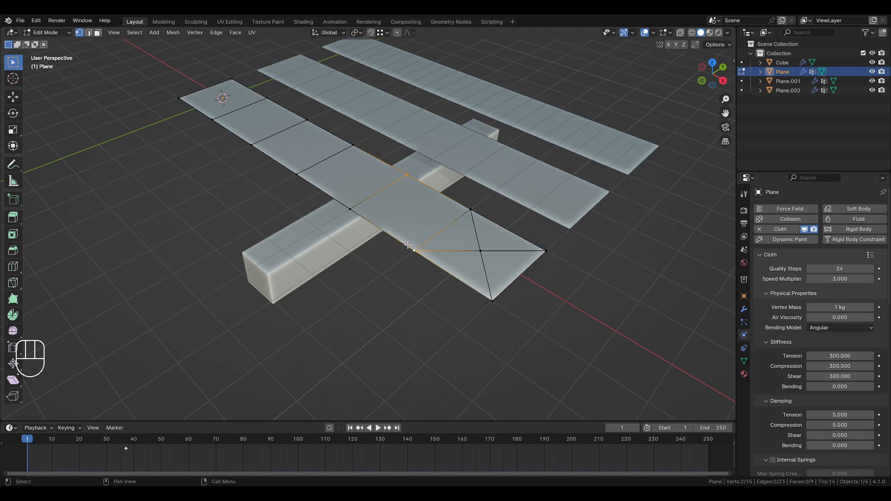
key(j)
click(470, 209)
shift+click(348, 215)
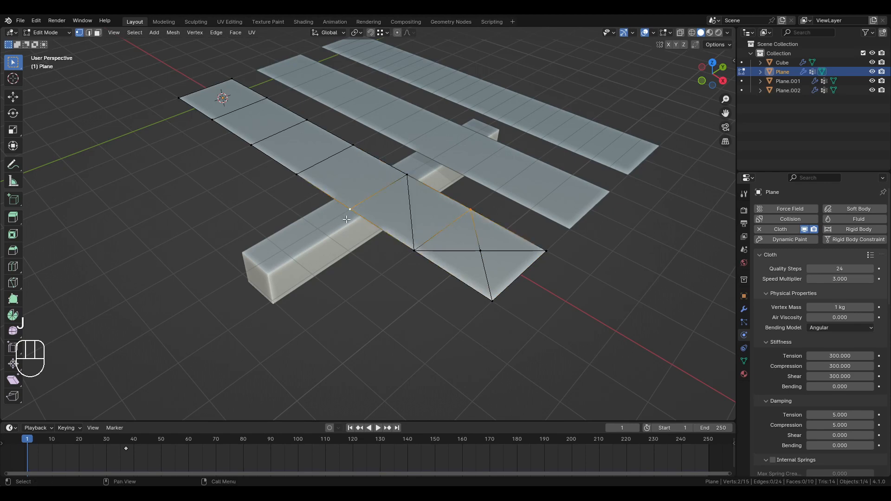
key(j)
- Add crossing diagonal edges to the four remaining faces of the front strip, so every face is divided into four triangles
middle_drag(346, 219, 385, 223)
click(382, 178)
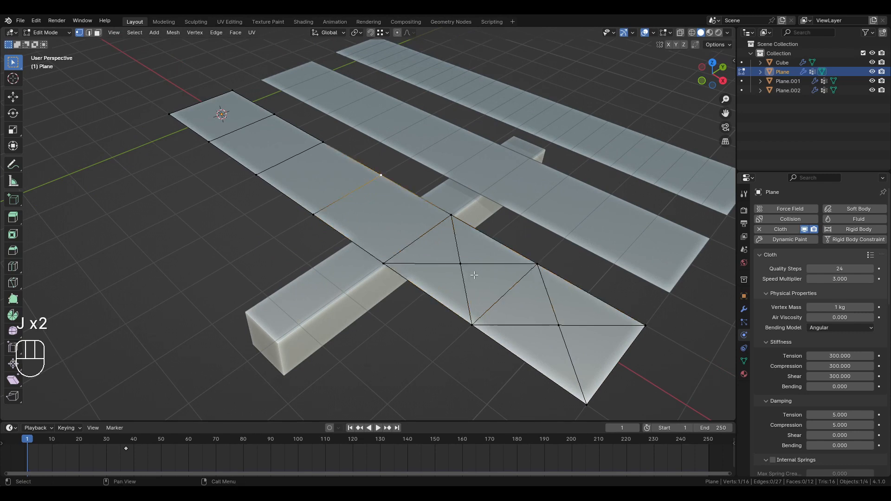
click(467, 266)
click(377, 172)
shift+click(375, 262)
key(j)
click(320, 219)
key(k)
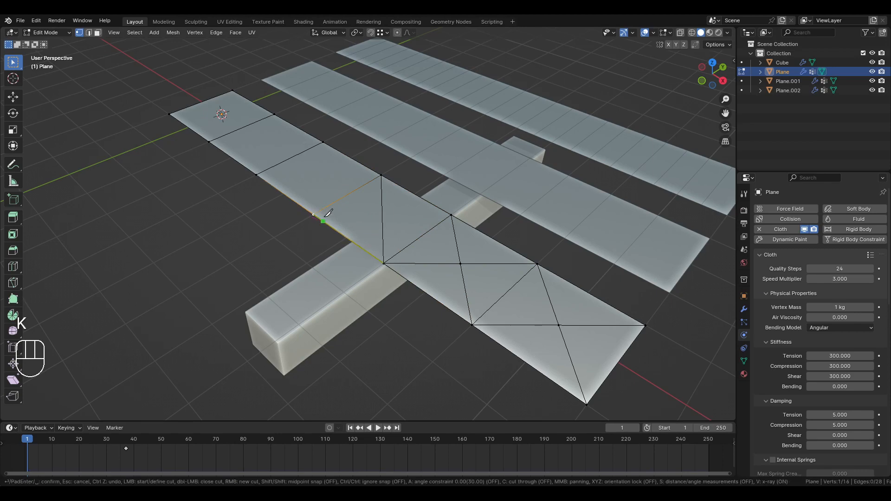
key(k)
click(314, 215)
click(453, 215)
key(Return)
click(314, 145)
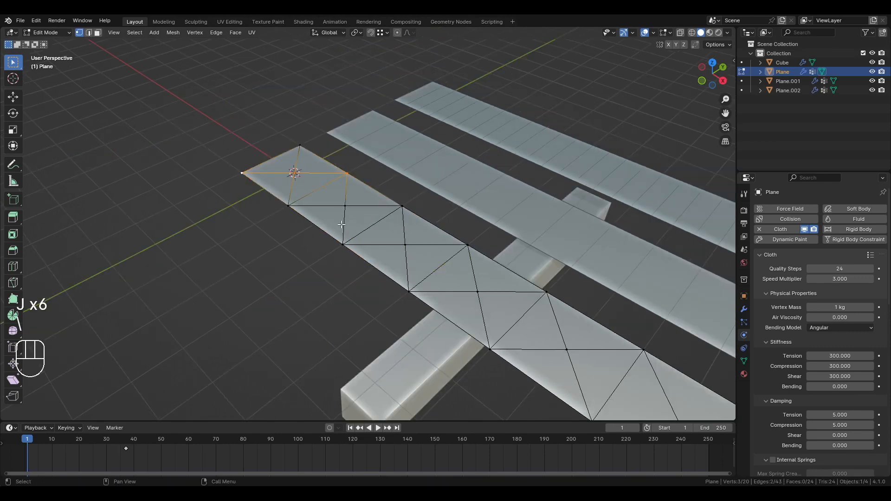
- Examine the triangulated layout of the front strip and its end face from several angles
middle_drag(309, 218, 308, 210)
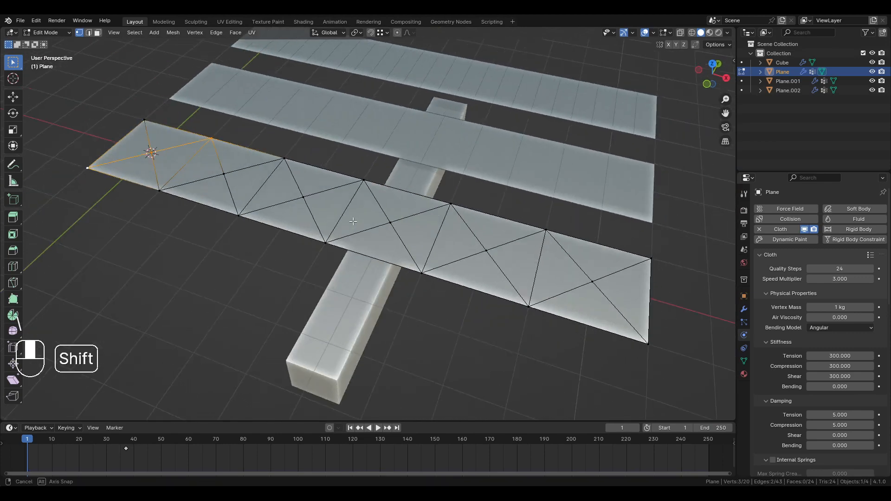
scroll(309, 210, up, 2)
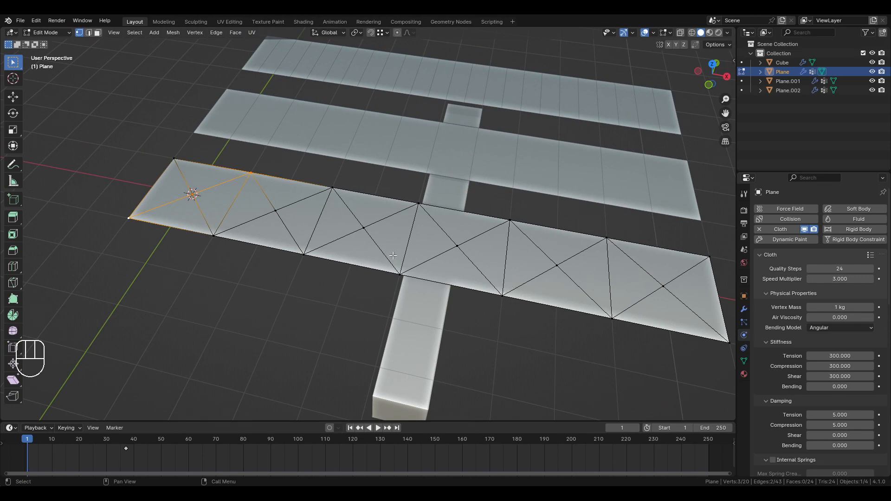
middle_drag(457, 266, 438, 231)
shift+middle_drag(438, 231, 478, 224)
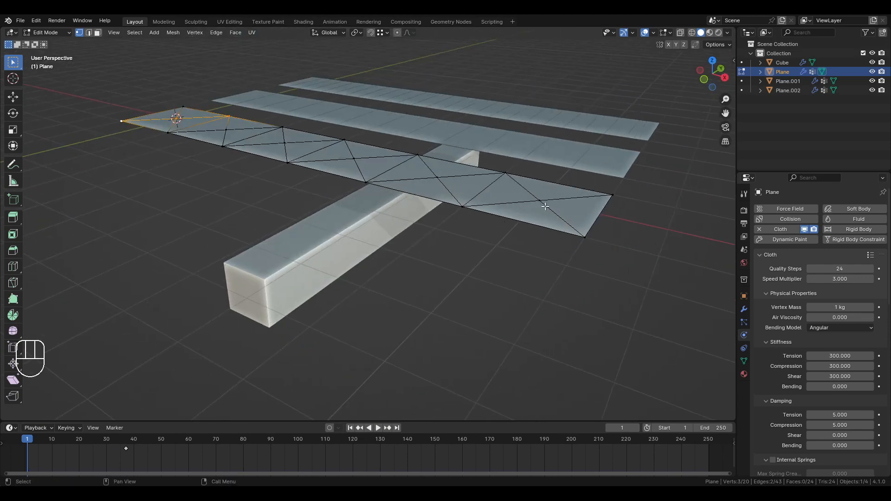
shift+middle_drag(528, 207, 444, 218)
scroll(466, 235, up, 2)
scroll(468, 236, up, 2)
shift+middle_drag(483, 238, 454, 260)
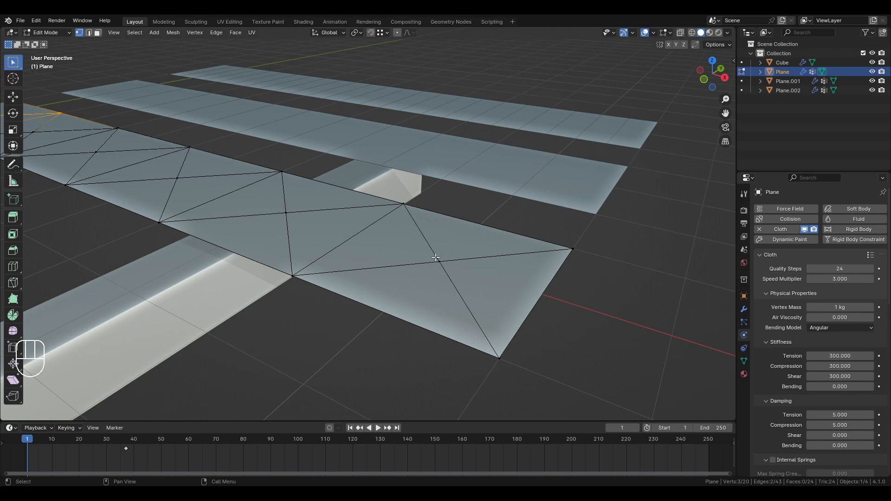
scroll(435, 255, down, 5)
scroll(406, 257, up, 4)
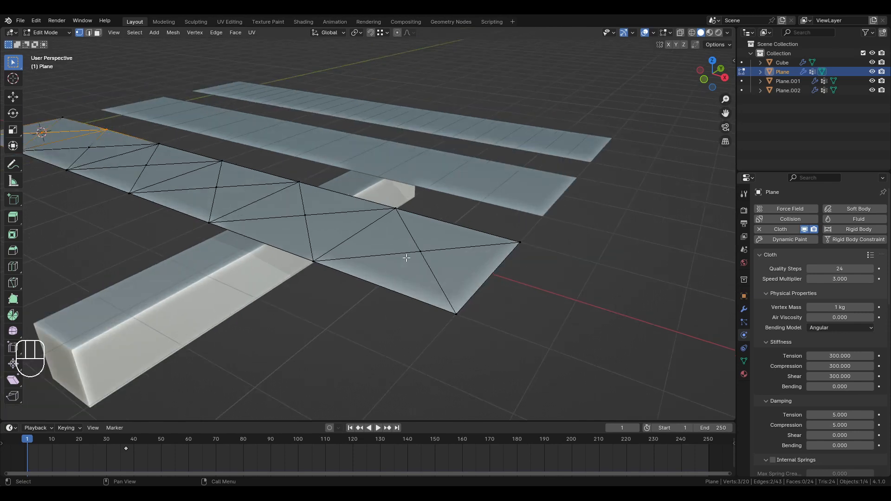
scroll(438, 256, up, 2)
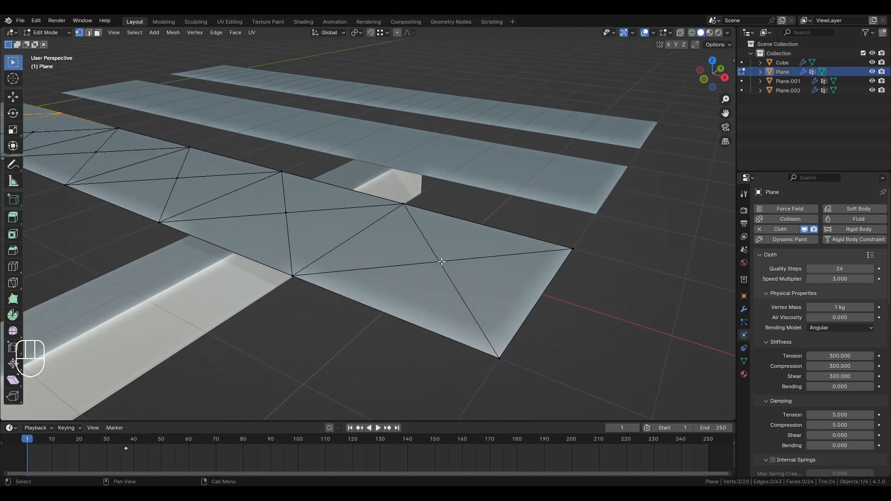
- Try moving the end face's centre vertex and one of its outer corner vertices to show how the triangles fold
click(440, 265)
key(g)
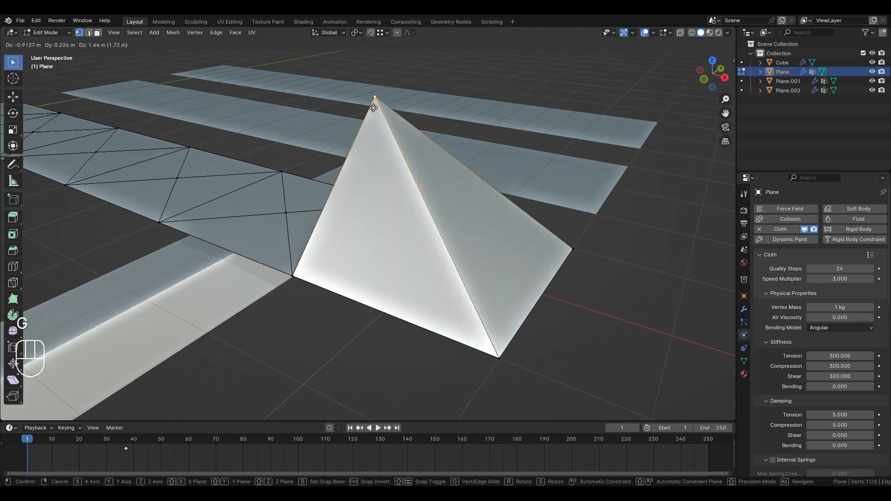
right_click(445, 165)
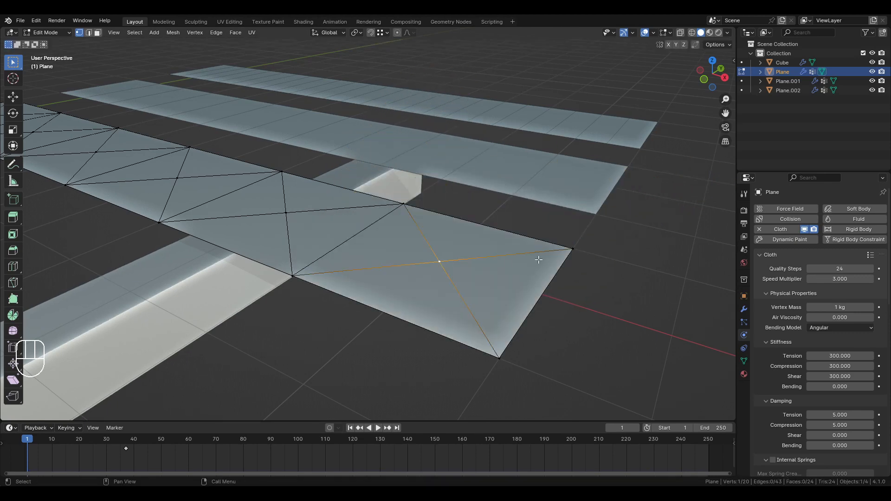
click(564, 260)
key(g)
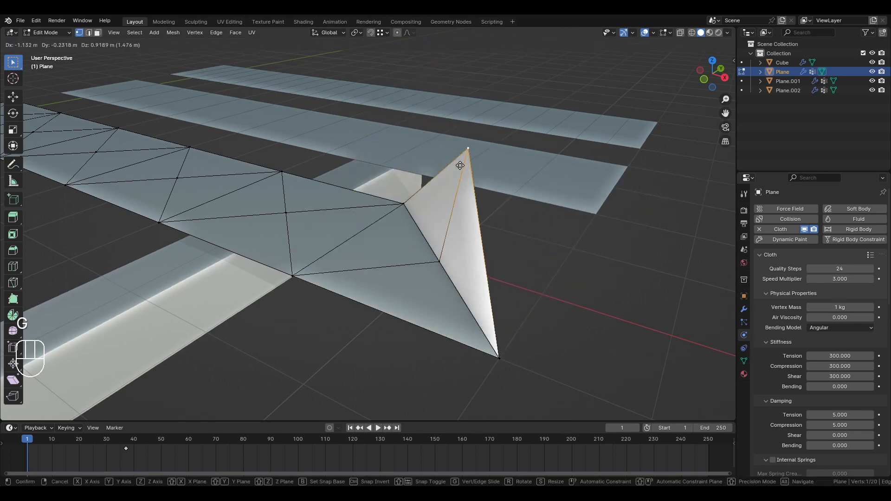
right_click(480, 204)
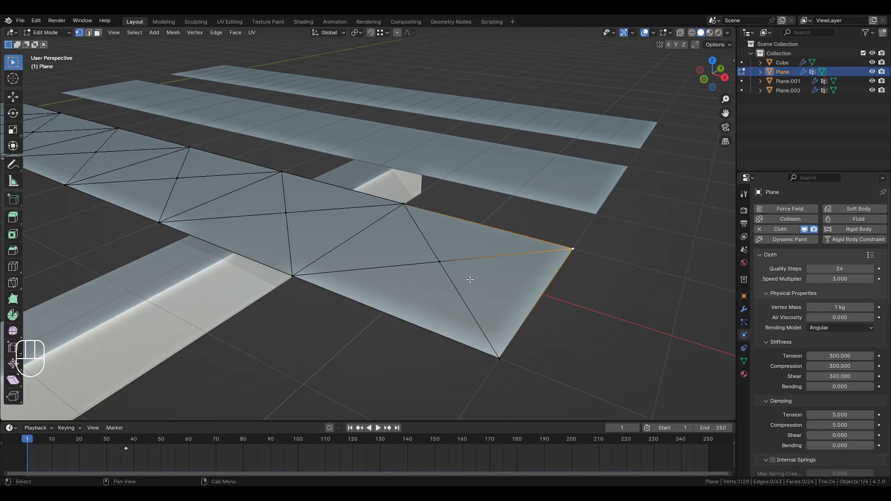
scroll(470, 279, down, 4)
scroll(343, 232, up, 3)
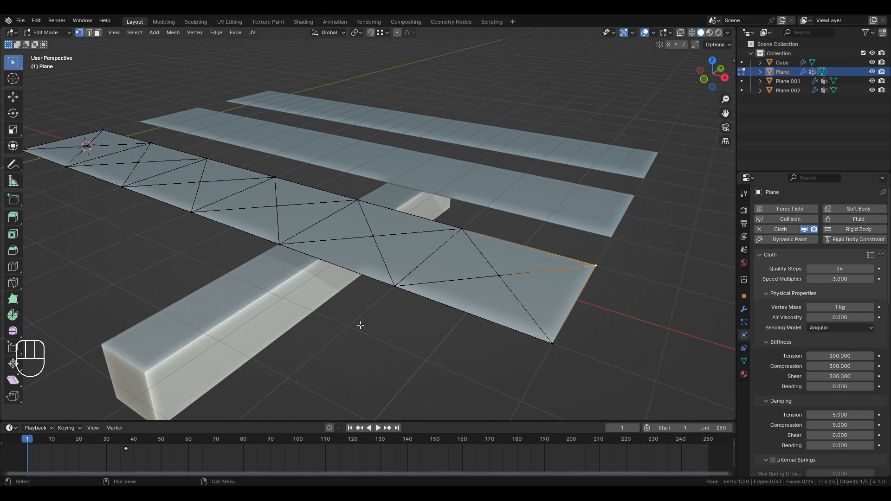
- Leave Edit Mode, play the simulation to frame 56, and inspect how the triangulated strip folds over the Cube
key(Tab)
key(space)
key(space)
key(space)
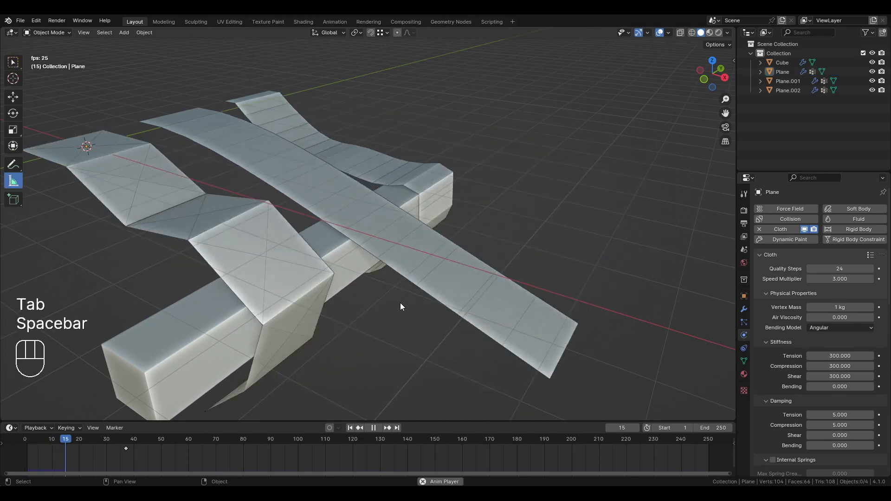
middle_drag(346, 320, 319, 186)
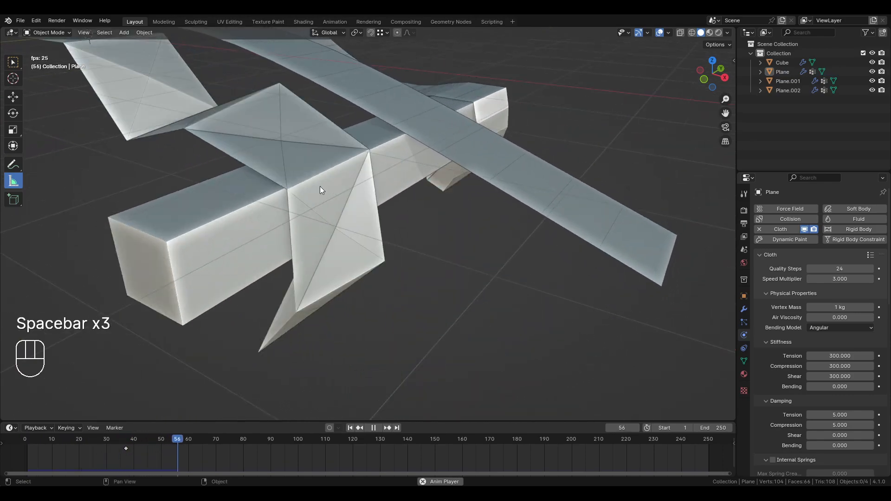
key(space)
middle_drag(234, 174, 378, 204)
middle_drag(501, 253, 368, 215)
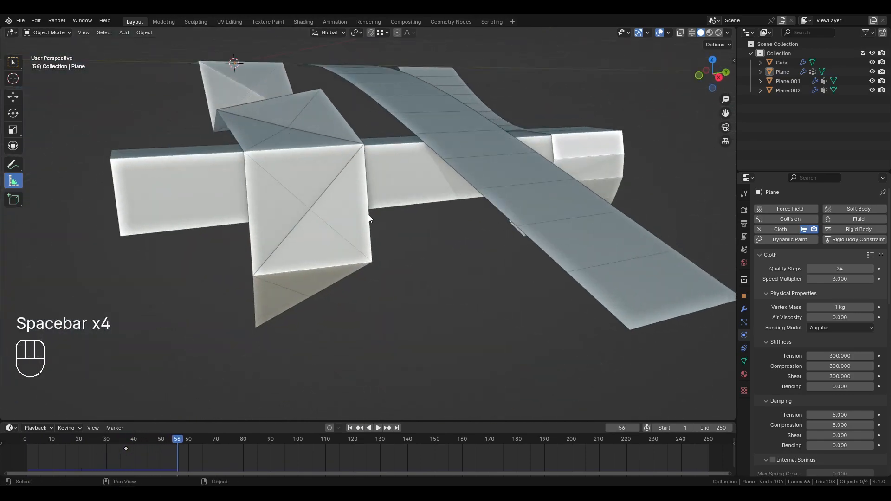
- Resume the simulation past frame 150 and observe how the front strip's hanging faces settle
key(space)
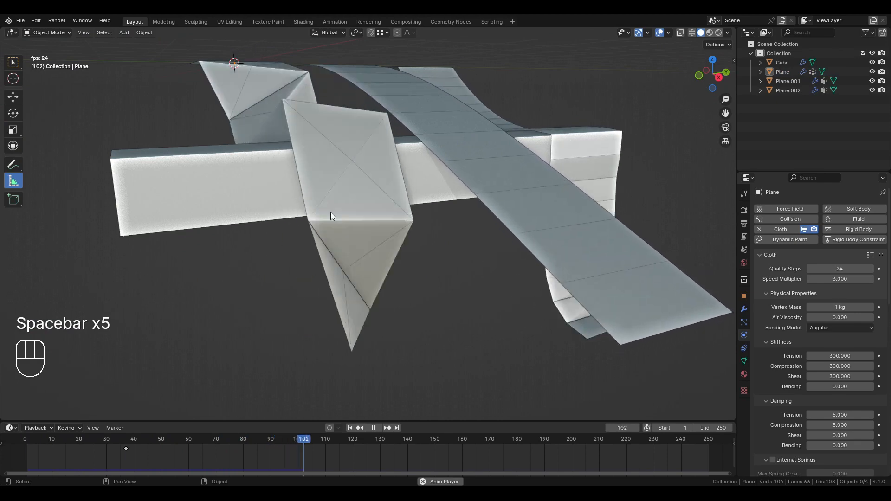
scroll(363, 238, down, 2)
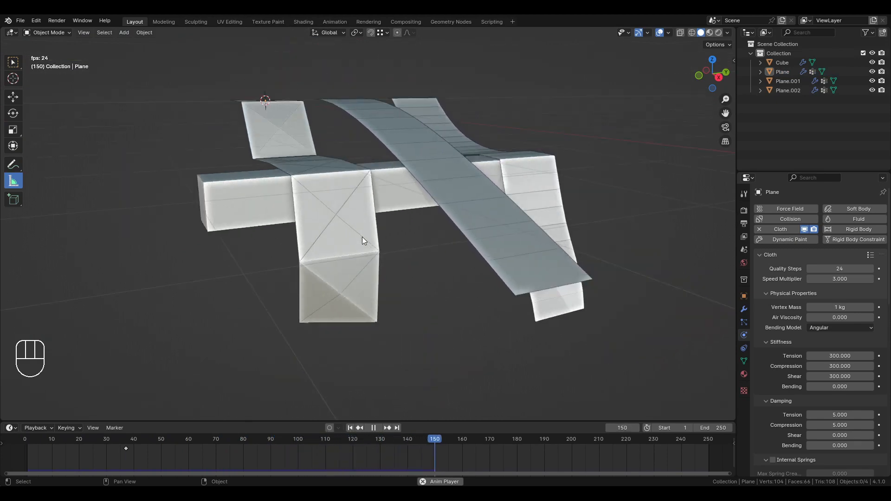
middle_drag(255, 202, 341, 254)
key(space)
- Replay the simulation from the first frame to frame 118 and inspect the front strip's bends at the Cube
click(350, 428)
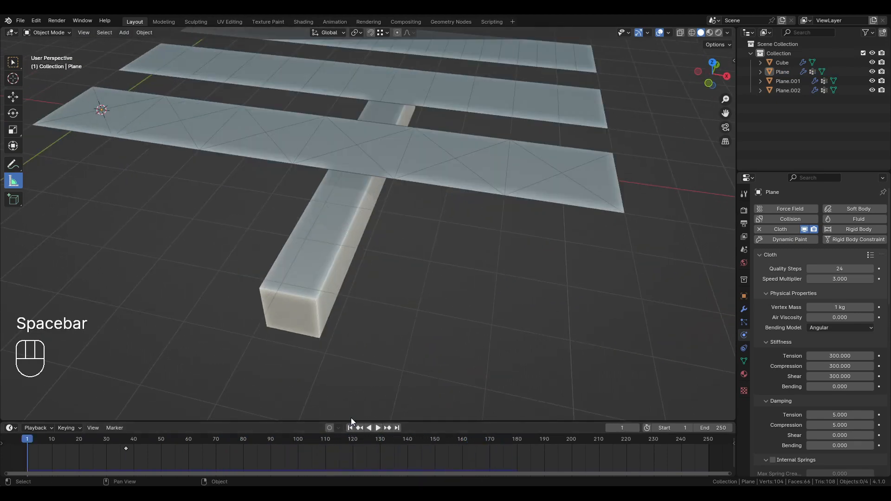
key(space)
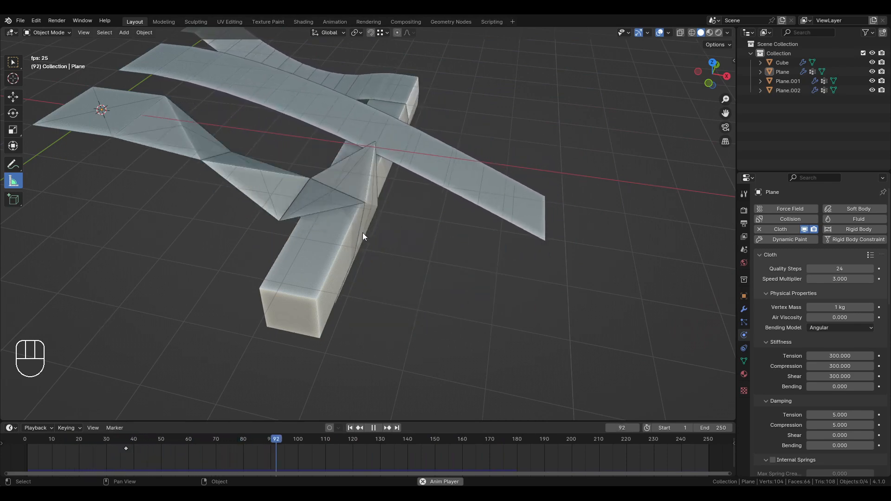
key(space)
scroll(303, 197, up, 2)
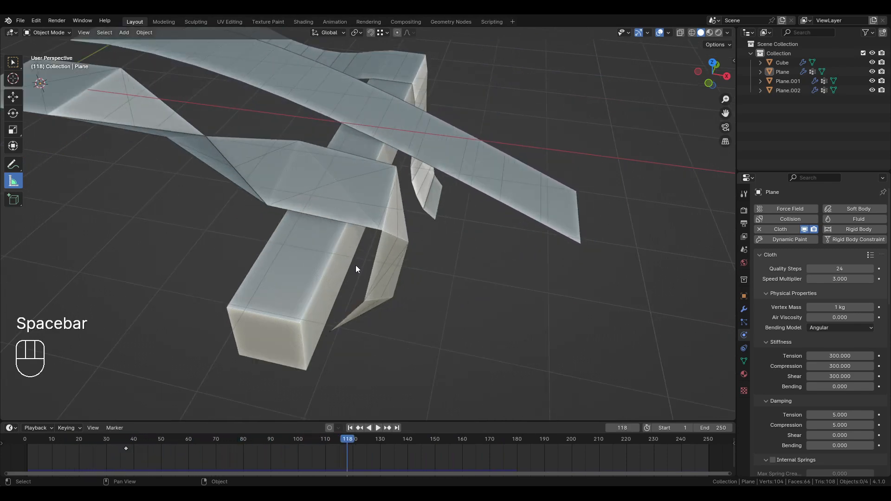
- Return to the first frame and select the front strip, replacing the Measure tool with the Select Box tool
click(351, 428)
shift+middle_drag(440, 145, 441, 177)
click(460, 198)
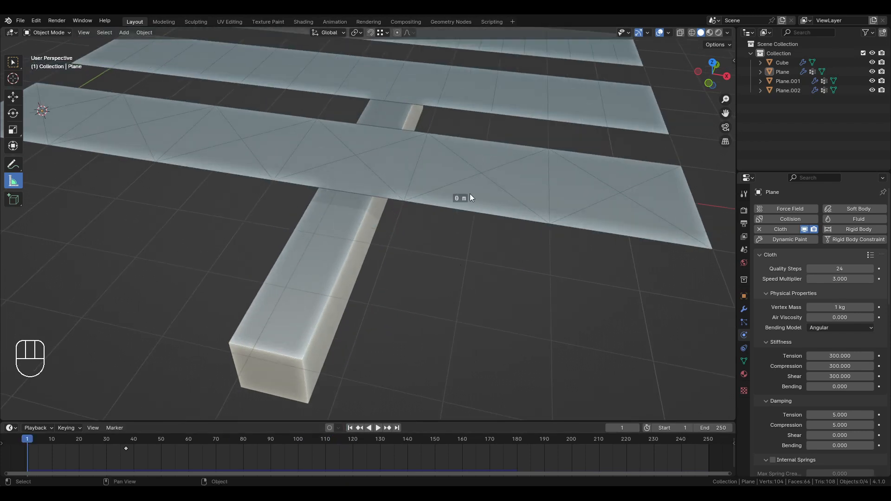
drag(458, 197, 463, 195)
key(Delete)
click(467, 202)
click(13, 61)
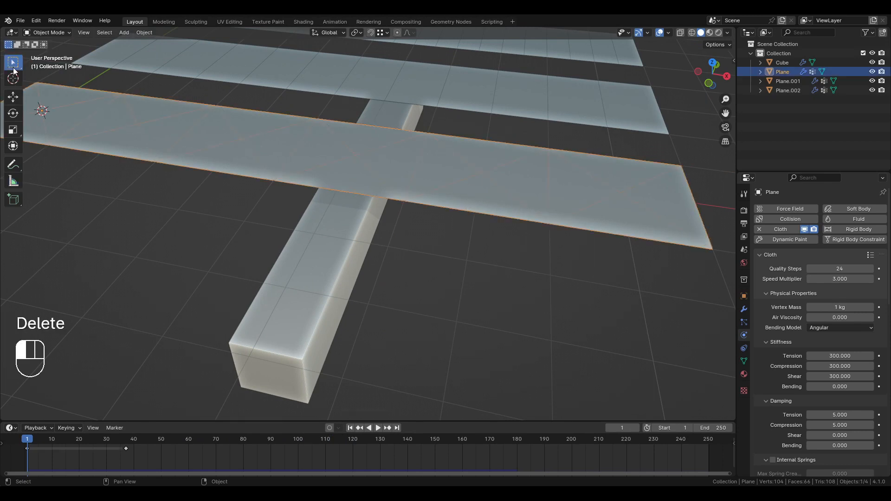
- Select the centre vertex of the front strip's last face in Edit Mode
key(Tab)
click(618, 199)
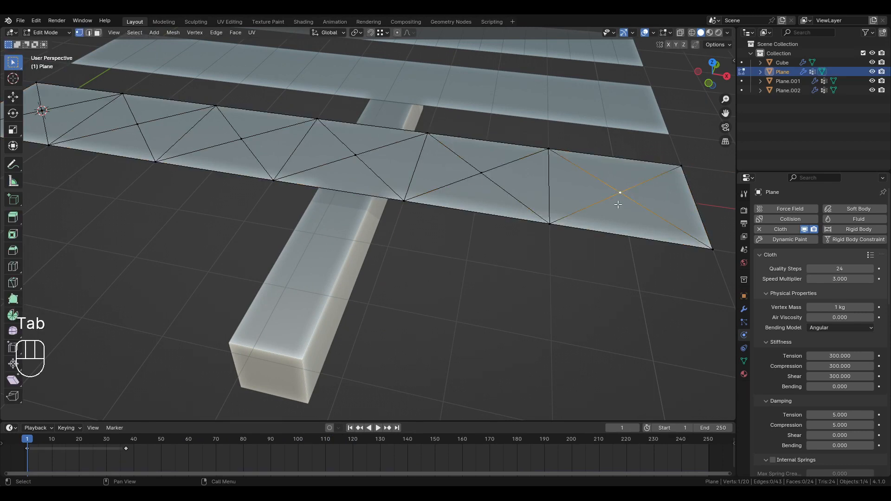
scroll(569, 209, down, 2)
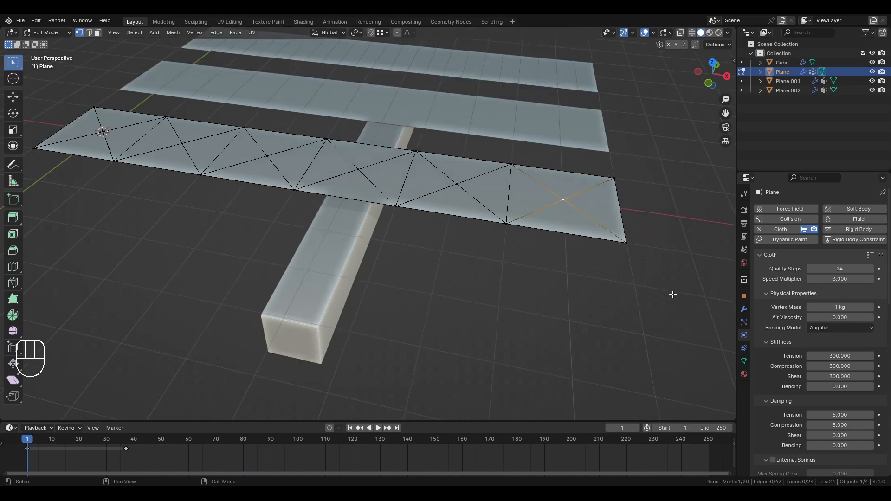
- Expand the cloth's Property Weights settings and review the structural, shear, bending and shrinking group options
scroll(765, 408, down, 15)
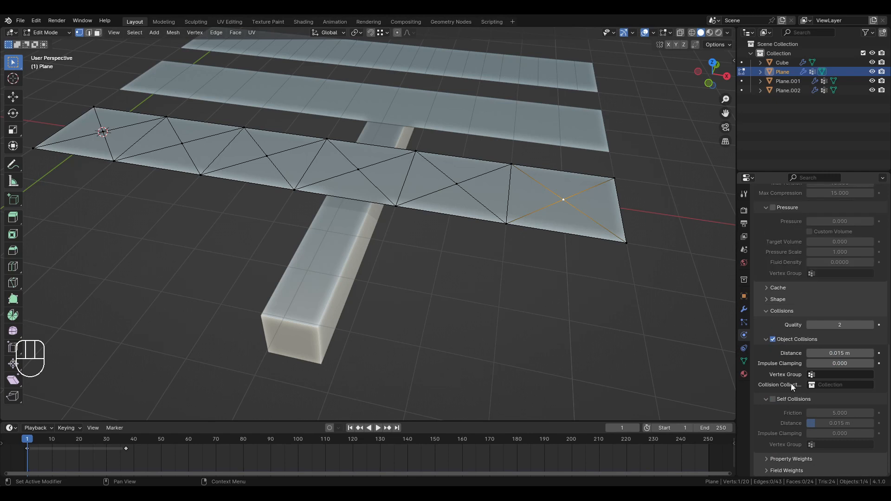
click(782, 460)
scroll(783, 427, down, 5)
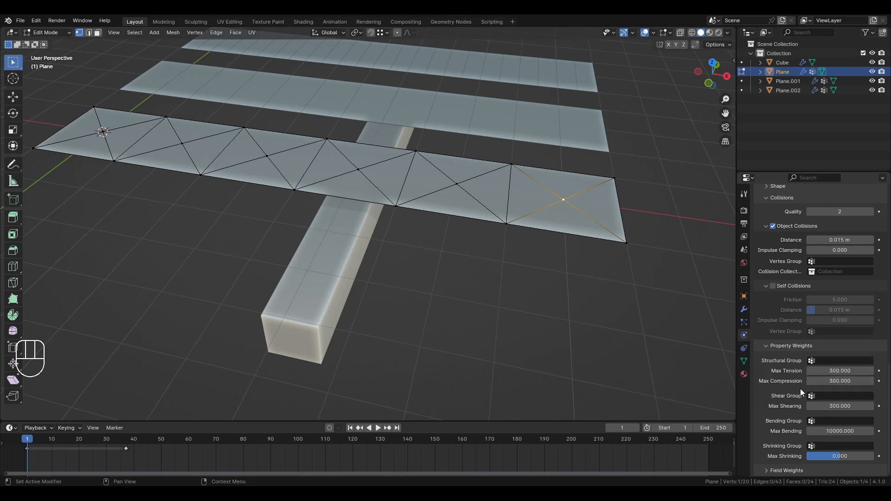
scroll(792, 380, down, 2)
- Look back through the cloth's physical settings and expand the Shape settings to show the pin group
scroll(782, 383, up, 10)
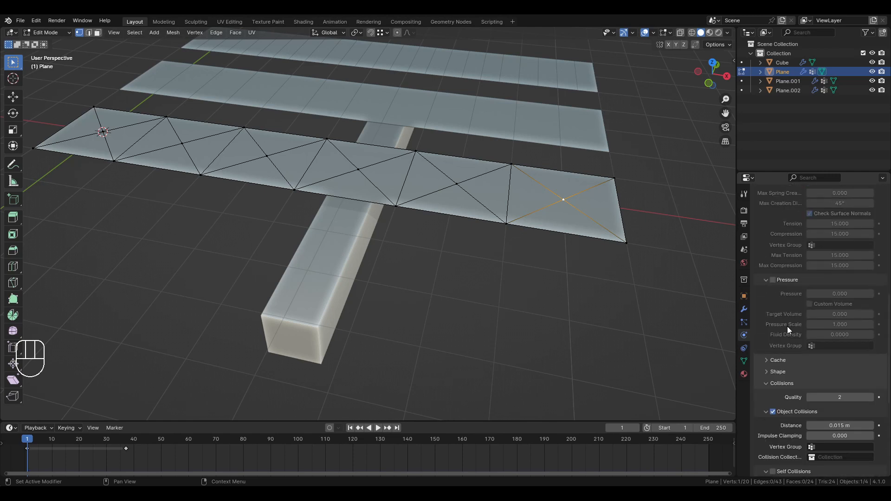
scroll(783, 263, up, 4)
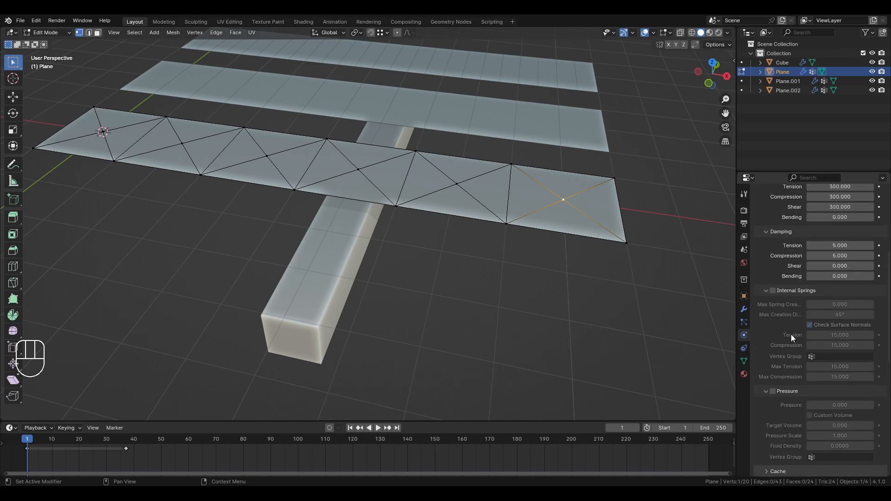
scroll(795, 399, down, 4)
scroll(791, 376, down, 3)
click(788, 355)
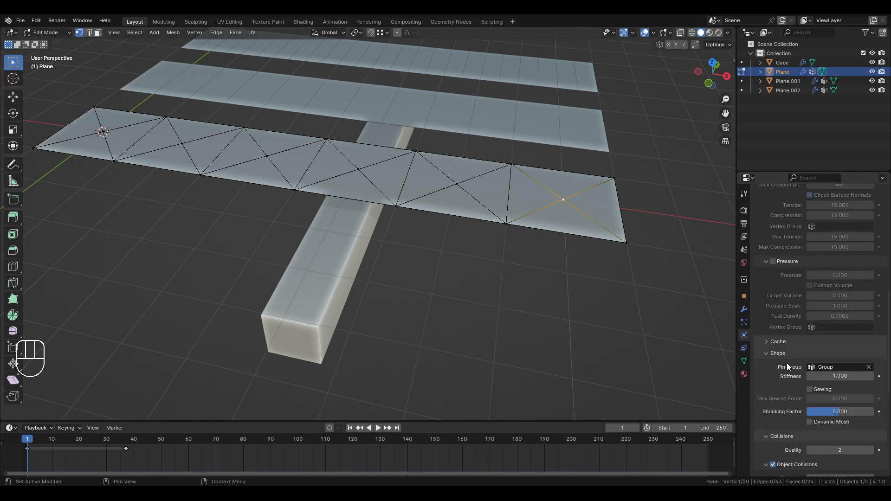
- Collapse the cloth's Shape settings and return to the Property Weights settings
scroll(789, 371, down, 2)
scroll(793, 424, down, 2)
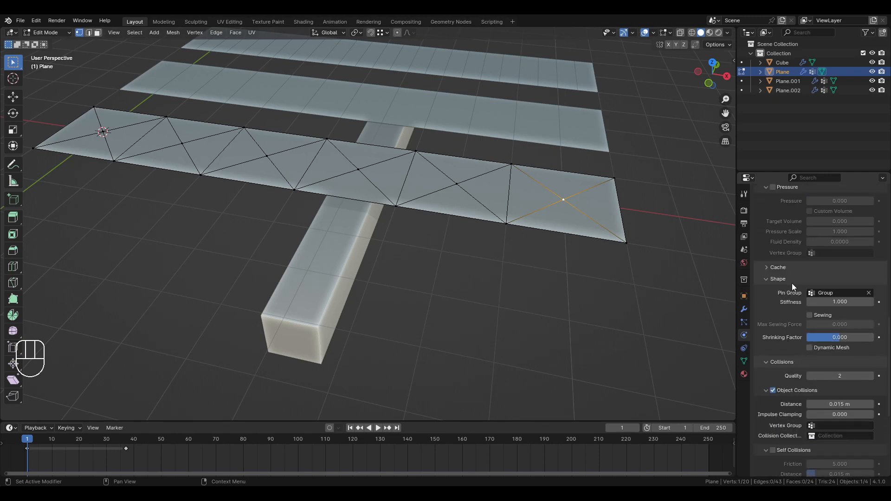
click(777, 279)
scroll(778, 367, down, 5)
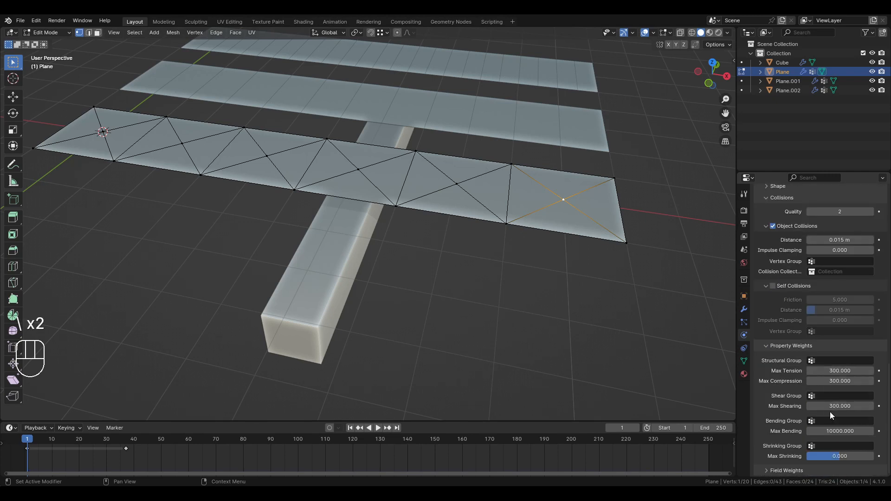
click(576, 224)
click(564, 199)
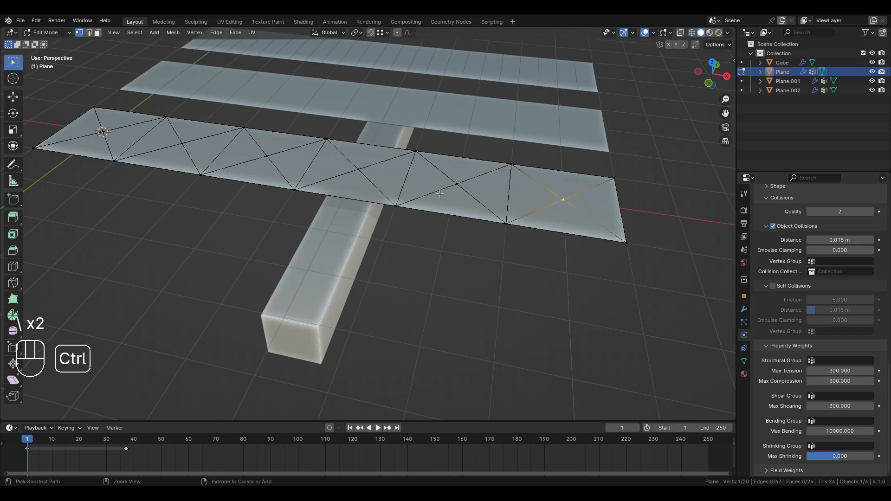
ctrl+click(457, 184)
ctrl+click(297, 187)
click(529, 201)
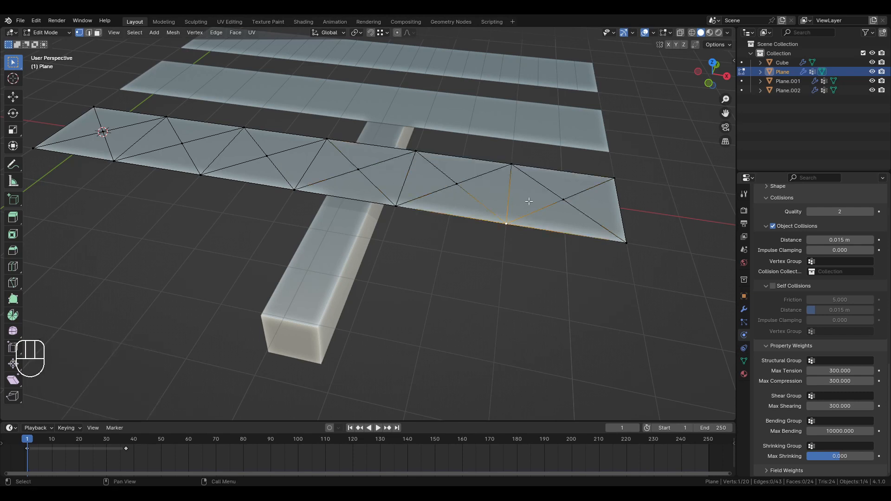
- Select the centre vertices of the front strip's five unpinned faces and assign them to a new vertex group
click(564, 202)
shift+click(457, 186)
shift+click(357, 170)
shift+click(267, 156)
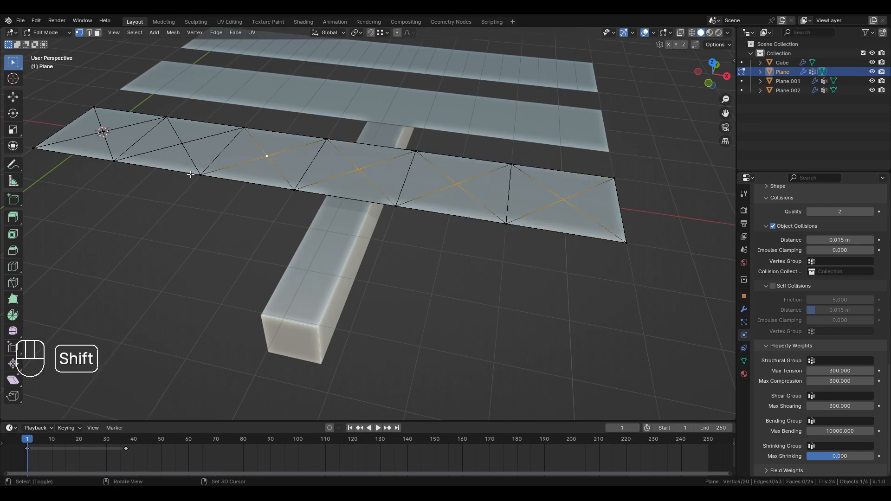
shift+click(171, 151)
shift+middle_drag(171, 179, 212, 214)
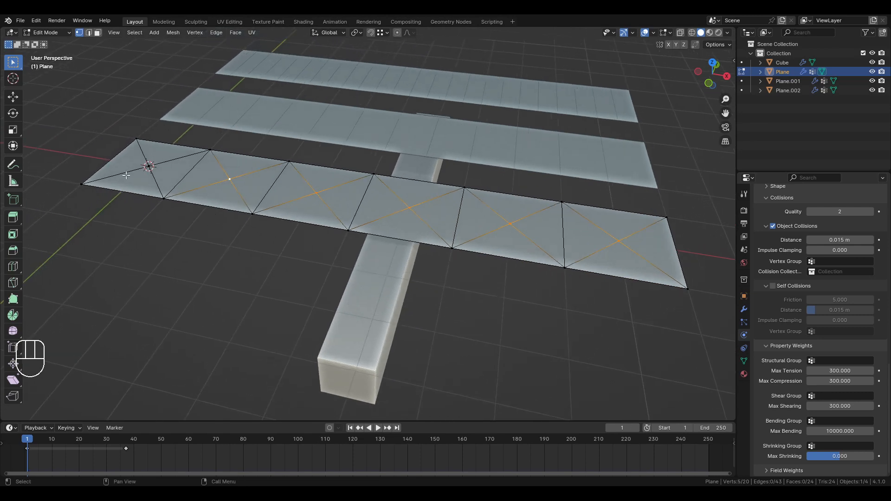
key(ctrl+g)
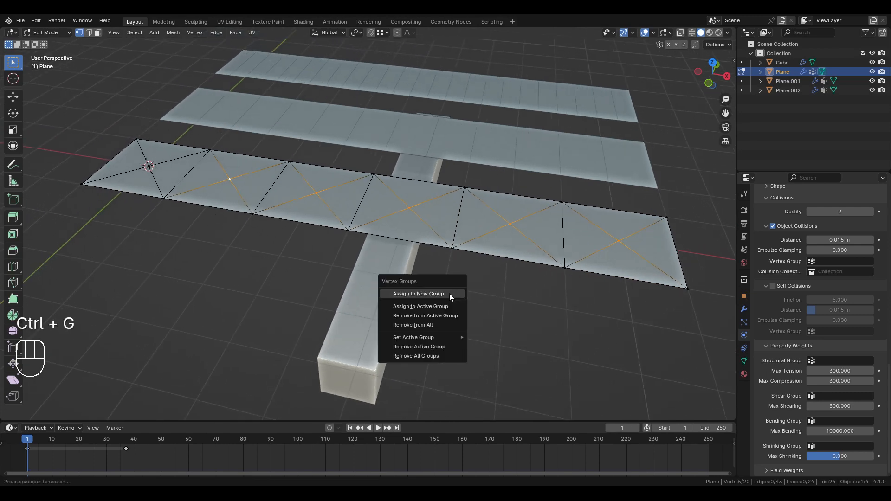
click(449, 293)
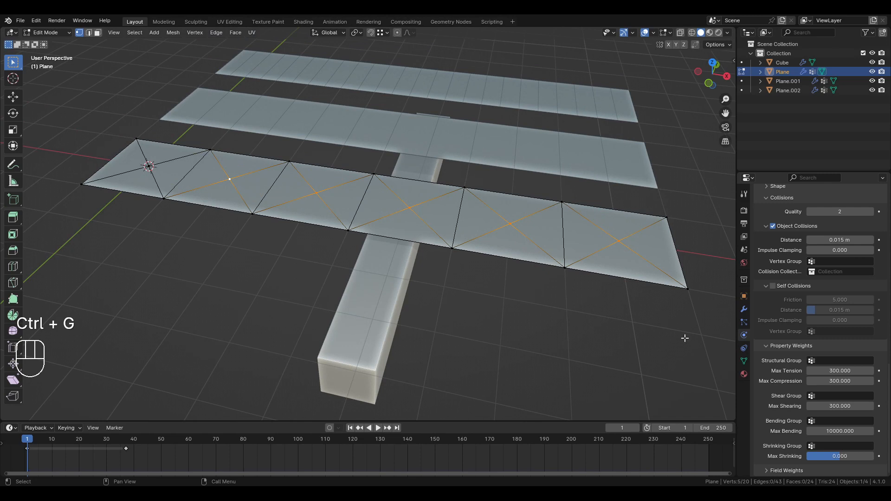
- Set the front strip's cloth Bending Group to Group.001
click(833, 422)
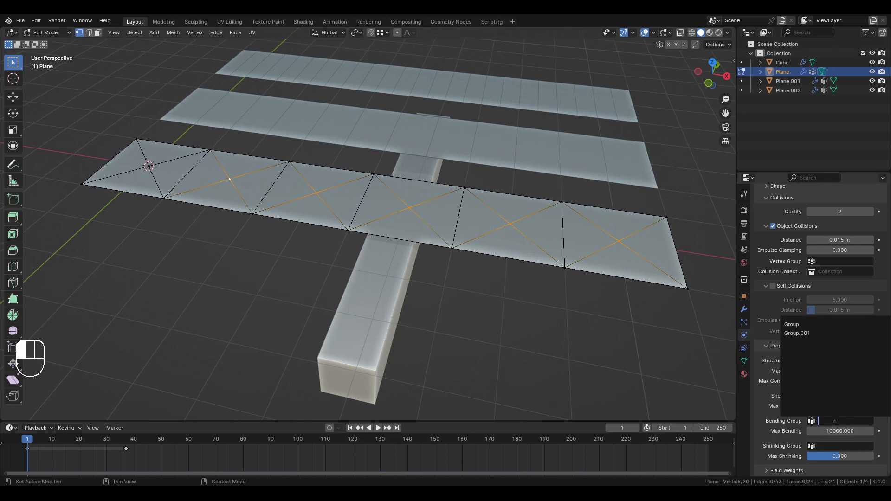
click(822, 334)
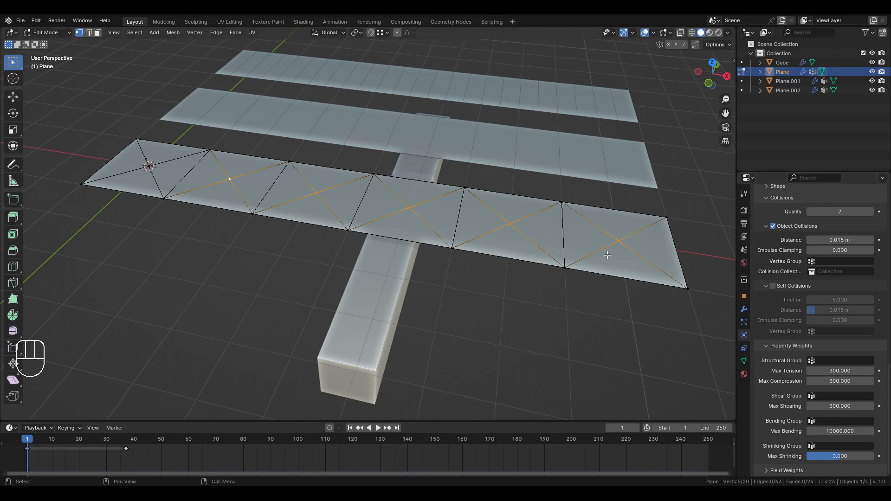
click(624, 244)
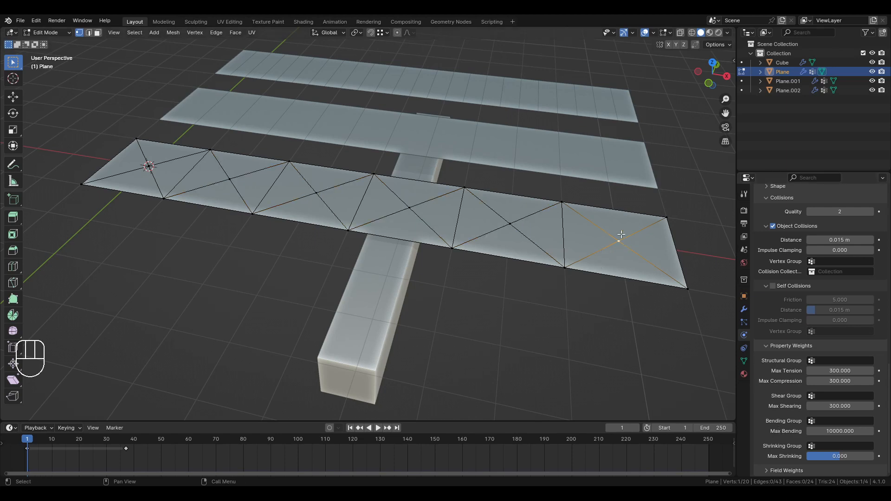
scroll(363, 256, up, 5)
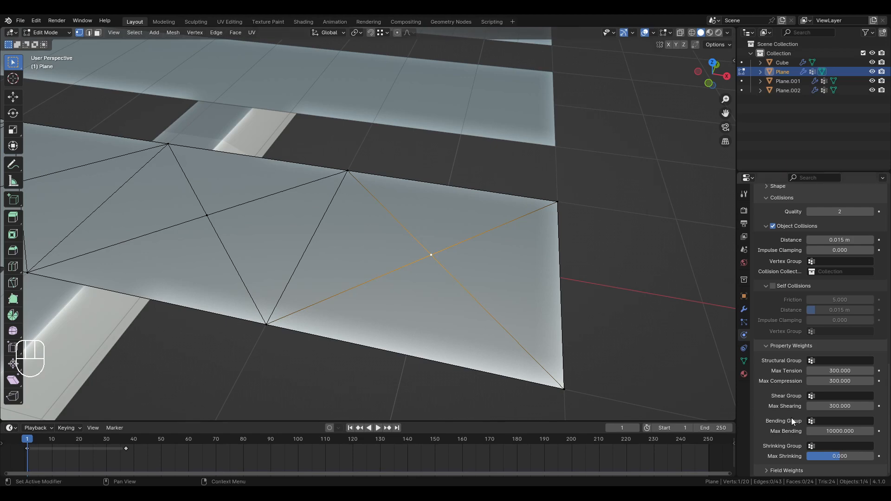
click(846, 420)
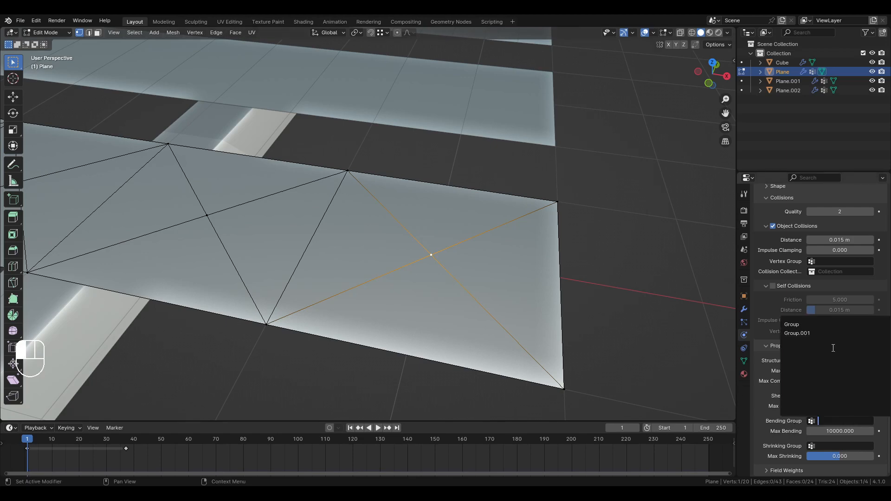
click(829, 334)
- Extend the selection from the last face's centre vertex to the centre vertices of the next four faces
scroll(288, 228, down, 3)
ctrl+scroll(288, 227, up, 3)
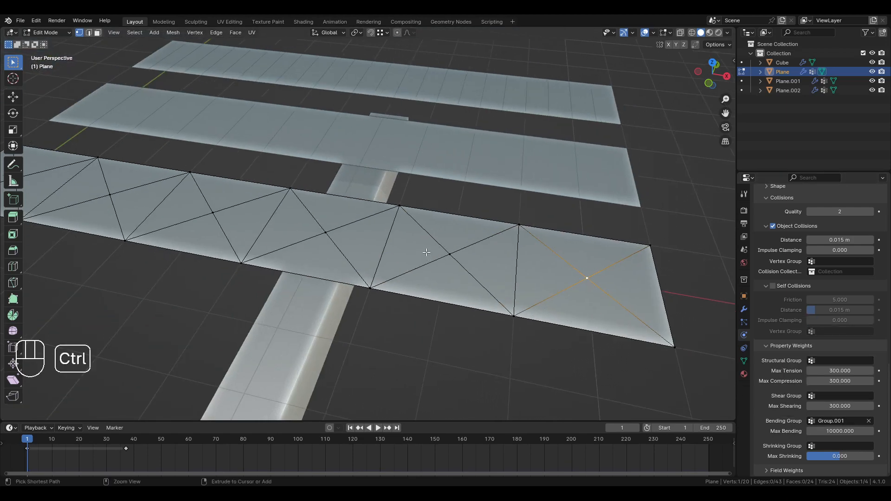
shift+click(449, 255)
shift+click(326, 232)
shift+click(213, 213)
shift+click(110, 194)
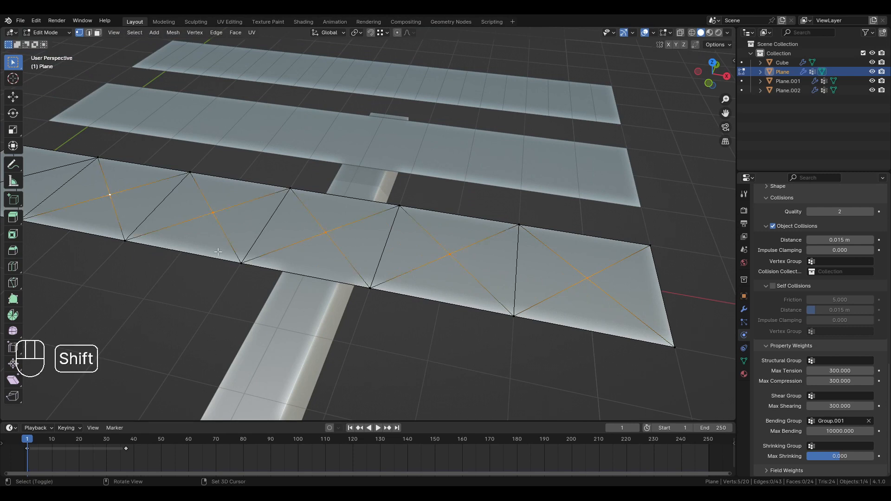
- Set the front strip's Max Bending to 200
click(843, 432)
click(843, 432)
drag(843, 432, 782, 431)
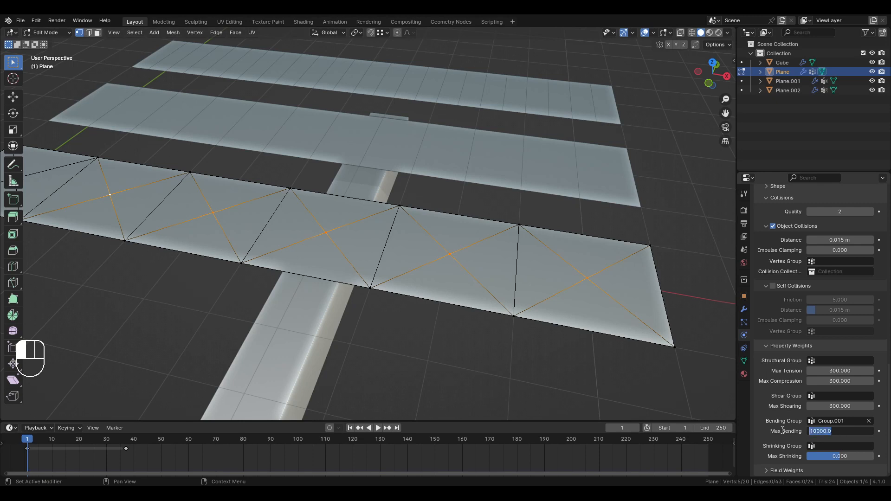
text(300)
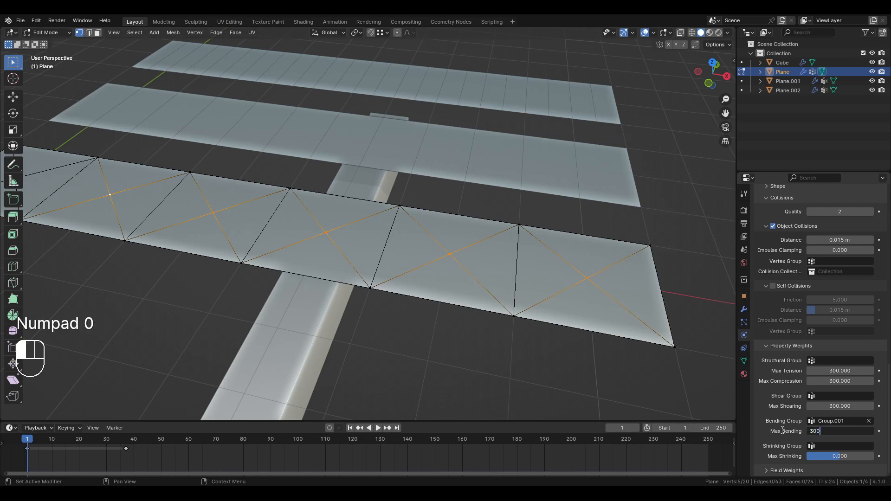
key(BackSpace)
key(BackSpace)
key(BackSpace)
text(00.000)
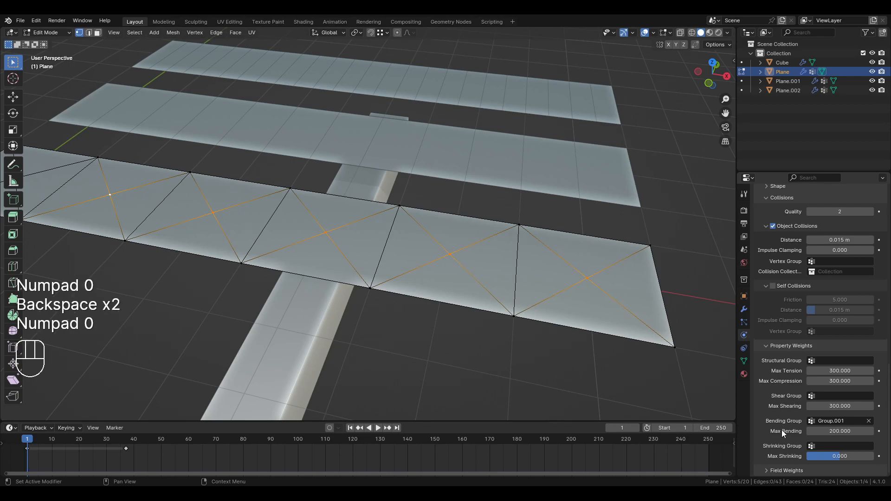
- Leave Edit Mode, deselect the front strip and play the cloth simulation
scroll(583, 308, down, 4)
key(Tab)
click(537, 298)
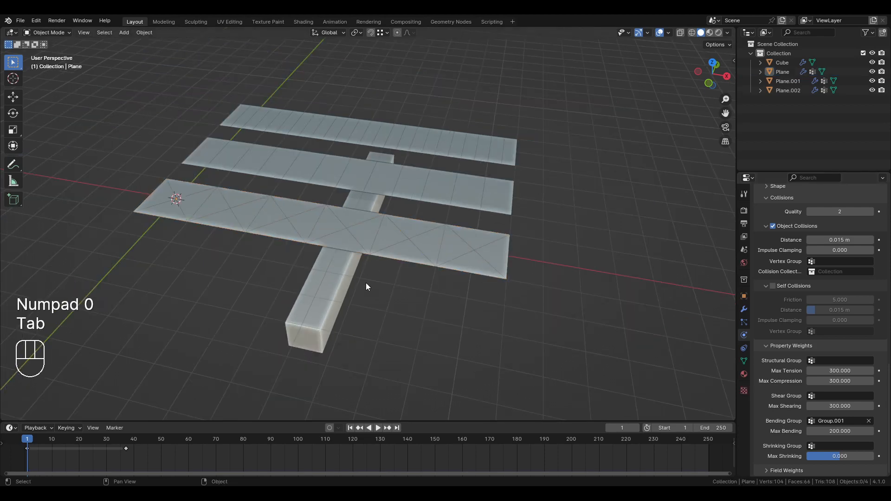
scroll(367, 297, up, 2)
key(space)
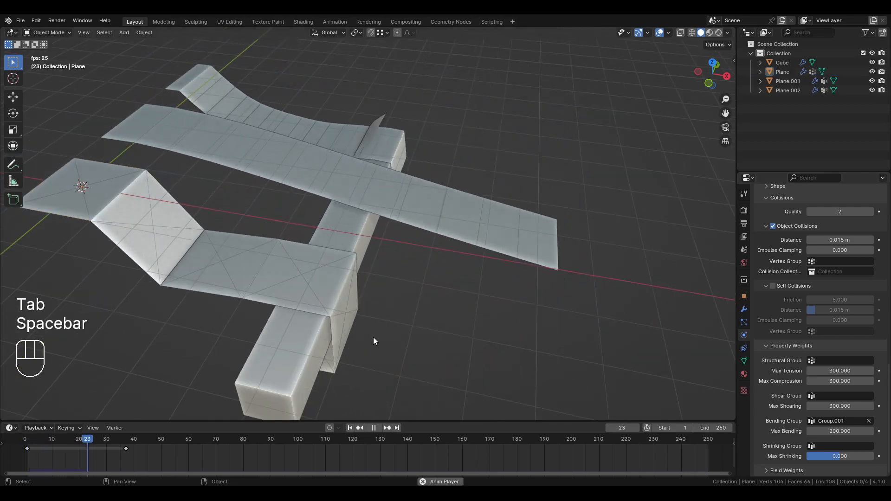
- Hide the viewport overlays and examine from several sides how the three strips drape over the Cube
middle_drag(373, 337, 330, 273)
key(shift+alt+z)
middle_drag(403, 308, 432, 317)
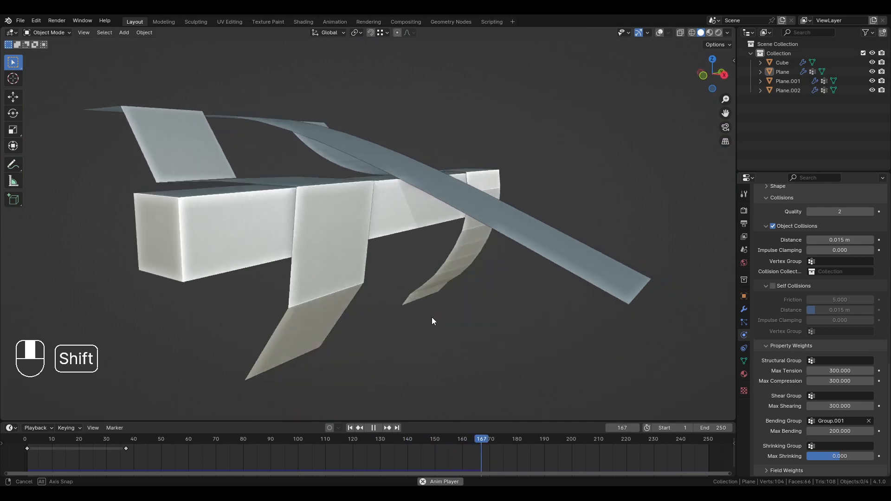
scroll(450, 236, down, 2)
middle_drag(450, 236, 338, 246)
scroll(339, 246, up, 3)
scroll(603, 258, down, 3)
middle_drag(604, 258, 486, 251)
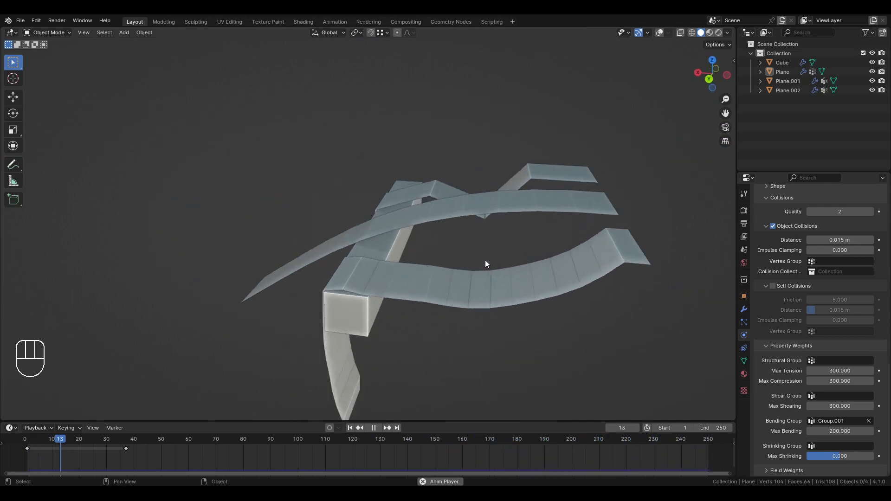
middle_drag(386, 295, 418, 309)
shift+middle_drag(419, 309, 426, 308)
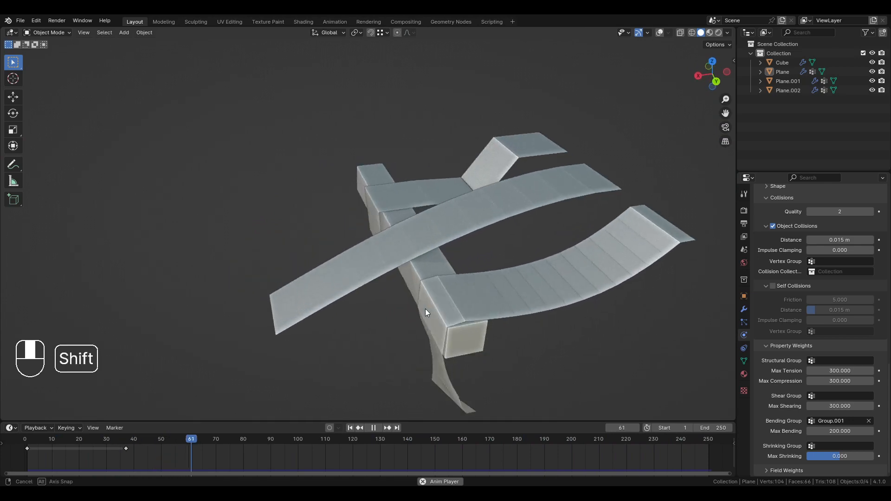
- Stop the playback, select the strip Plane.002 and show the viewport overlays again
key(space)
click(491, 304)
shift+middle_drag(591, 312, 480, 254)
key(shift+alt+z)
scroll(461, 253, up, 3)
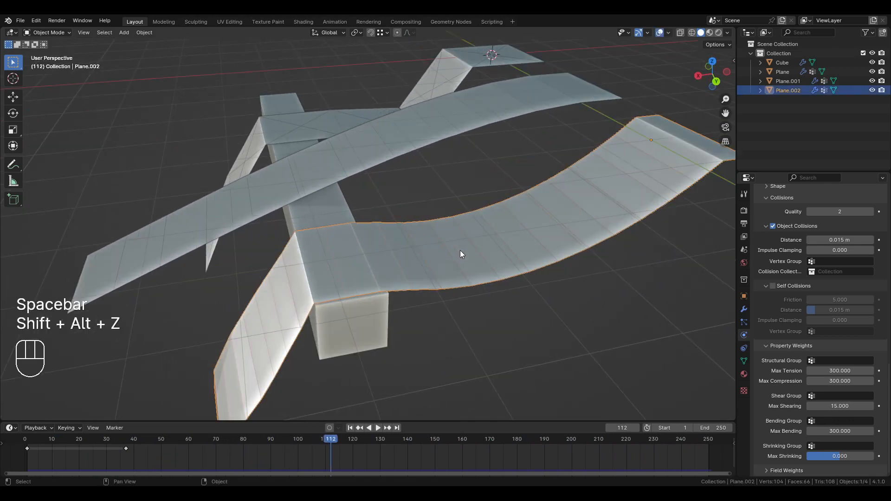
- Replay the simulation from the first frame and pause at frame 22 to inspect how Plane.002 wraps around the Cube
scroll(414, 274, down, 3)
click(349, 428)
scroll(400, 258, up, 3)
key(space)
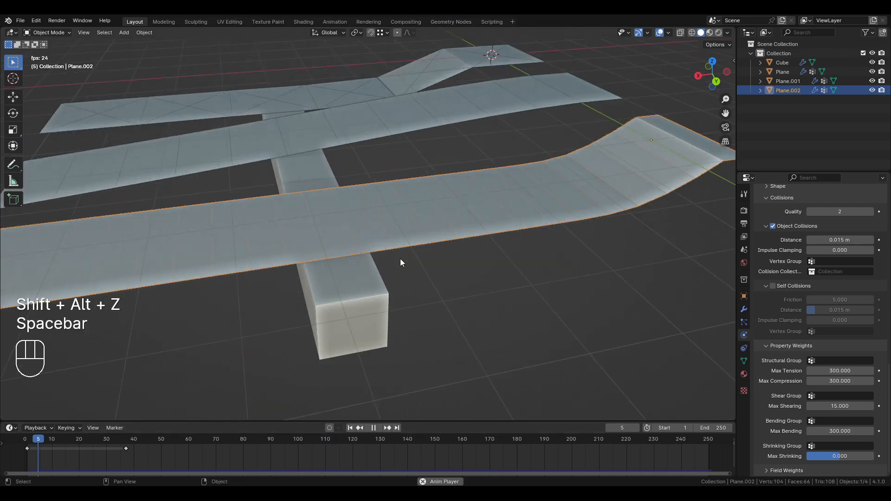
key(space)
middle_drag(431, 239, 409, 245)
- Enable Self Collisions in the cloth physics settings of Plane.002
click(744, 309)
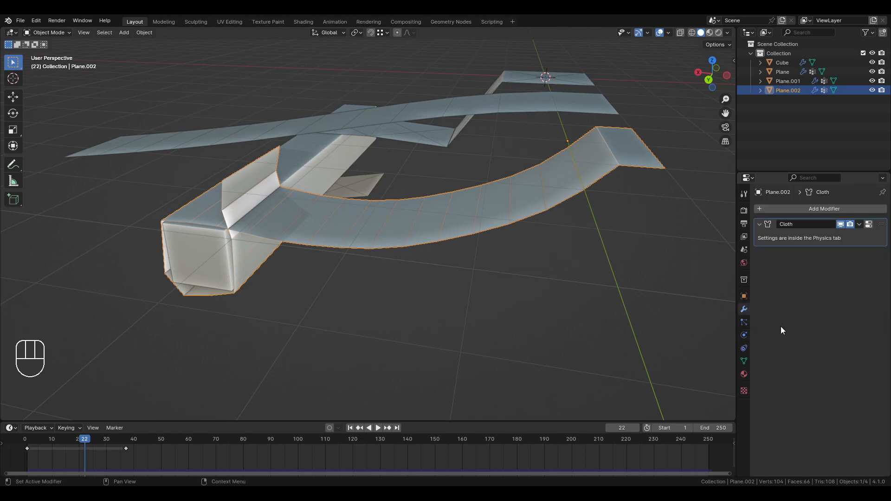
click(743, 334)
scroll(762, 393, down, 10)
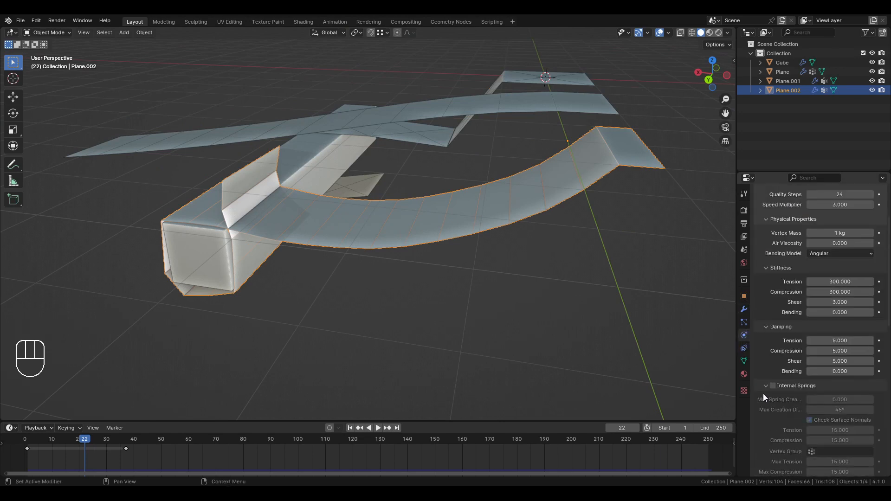
scroll(774, 415, down, 3)
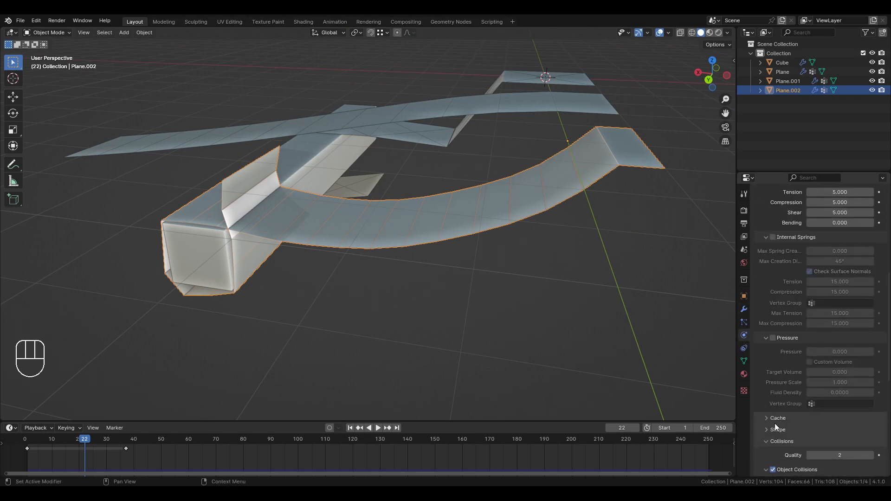
scroll(775, 437, down, 5)
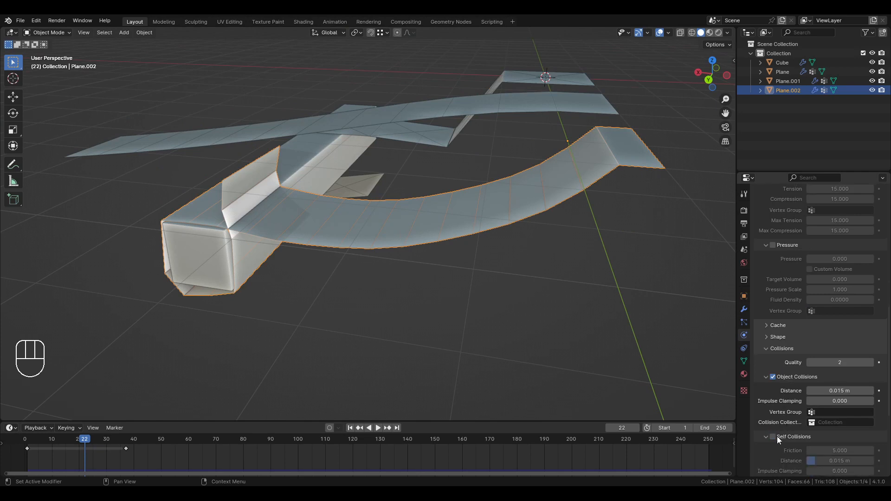
click(773, 437)
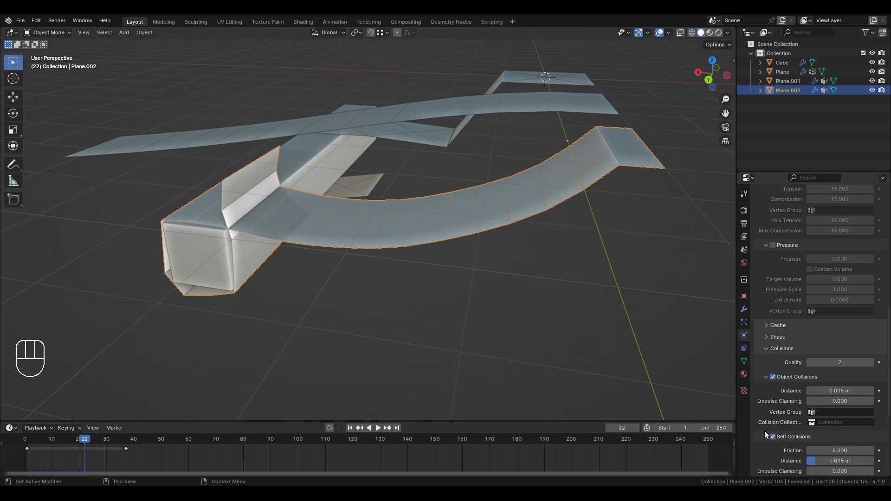
- Replay the simulation from the first frame and examine the self-colliding strip's fall over the Cube from several sides
click(350, 428)
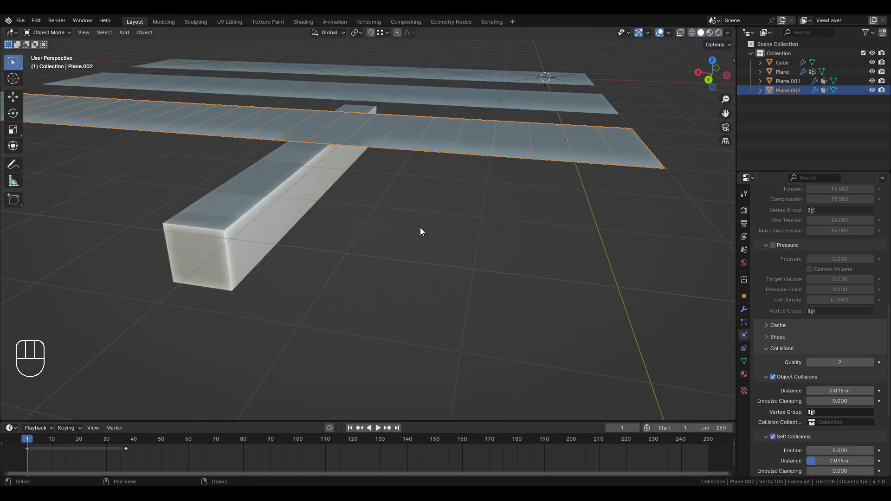
scroll(421, 231, down, 3)
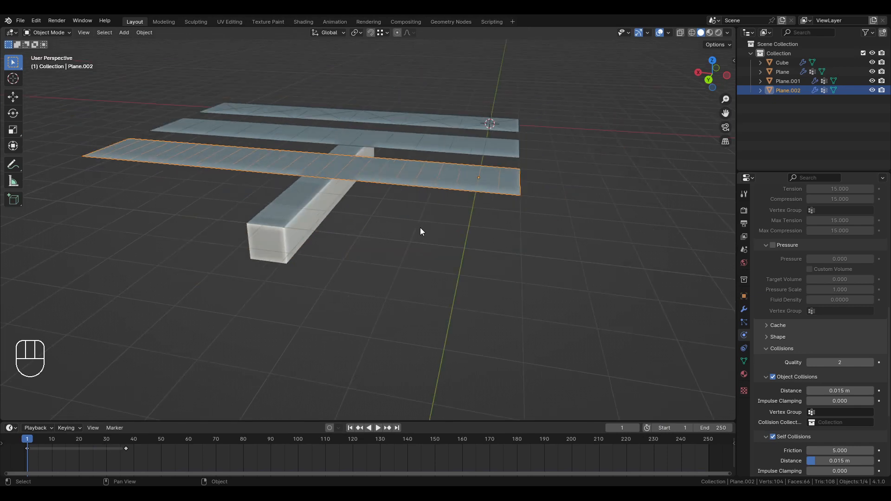
middle_drag(420, 231, 443, 253)
scroll(440, 225, up, 2)
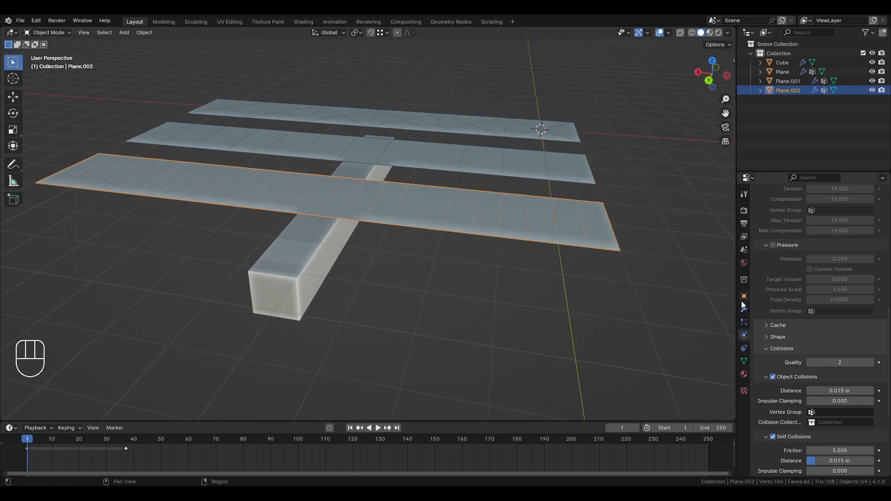
scroll(438, 299, up, 2)
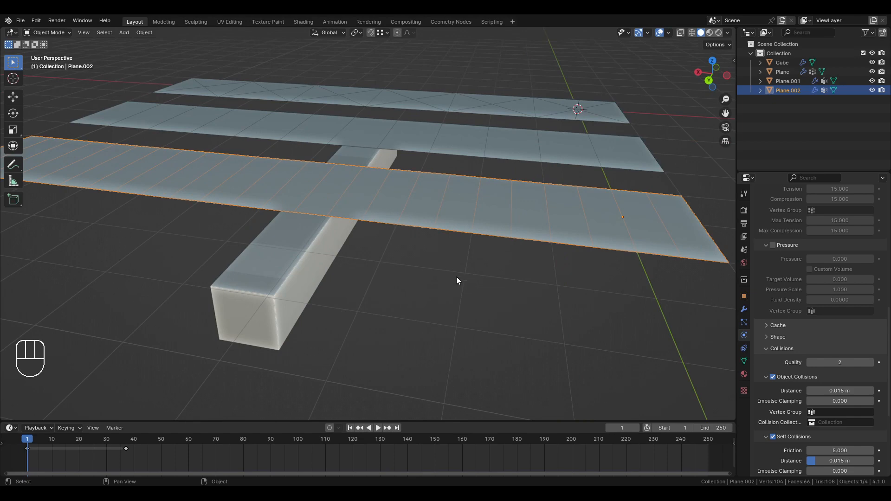
key(space)
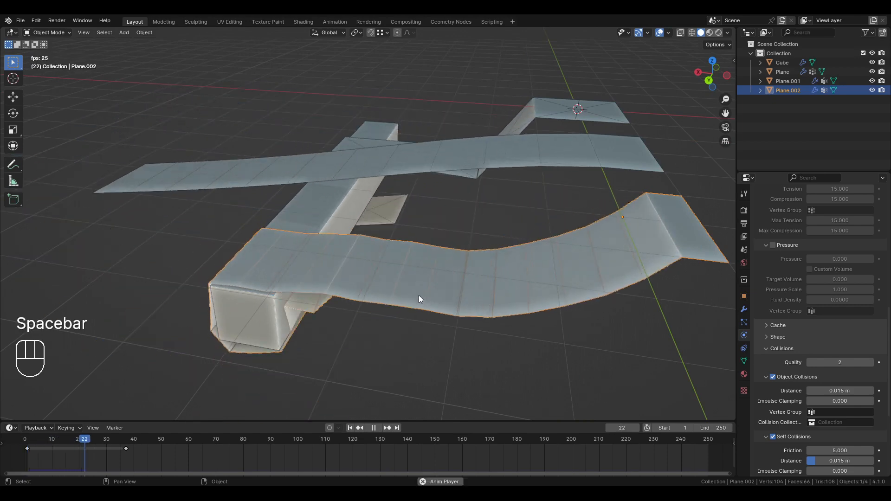
middle_drag(260, 284, 305, 217)
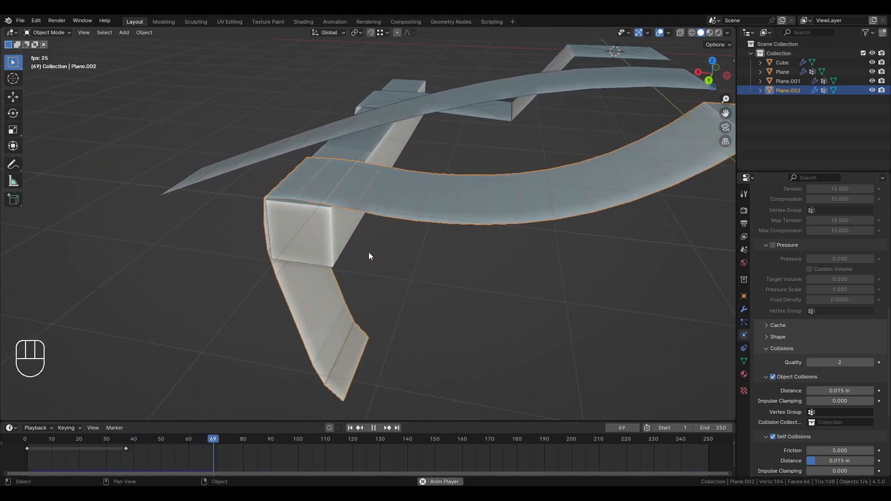
middle_drag(318, 182, 414, 204)
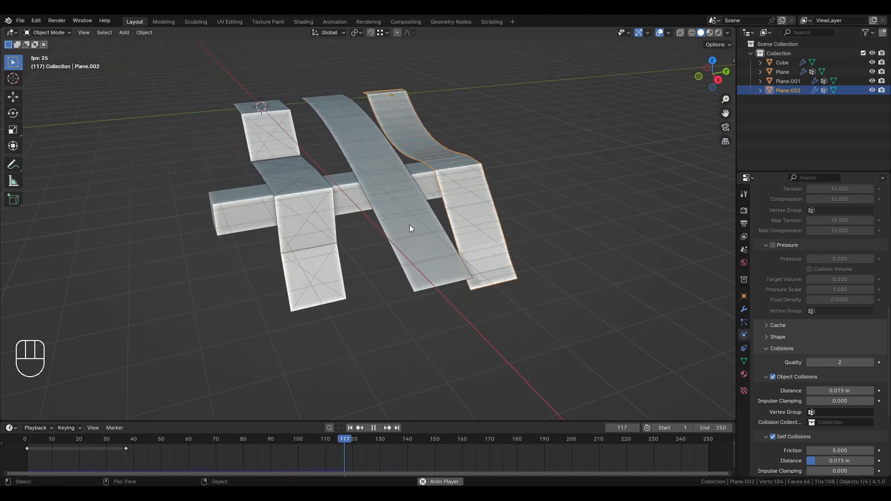